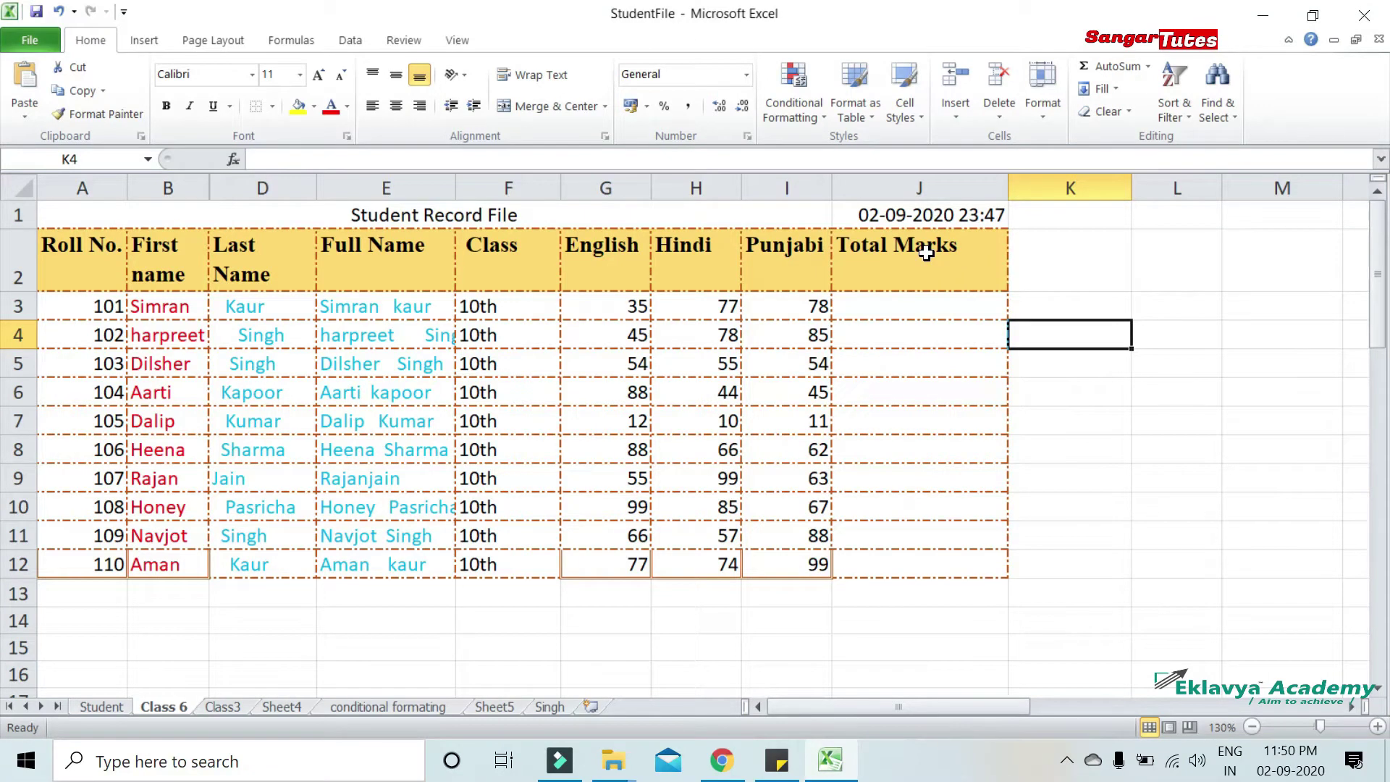
Total the first student's marks in G3:I3 with AutoSum, giving =SUM(G3:I3) = 190 in J3
click(1147, 69)
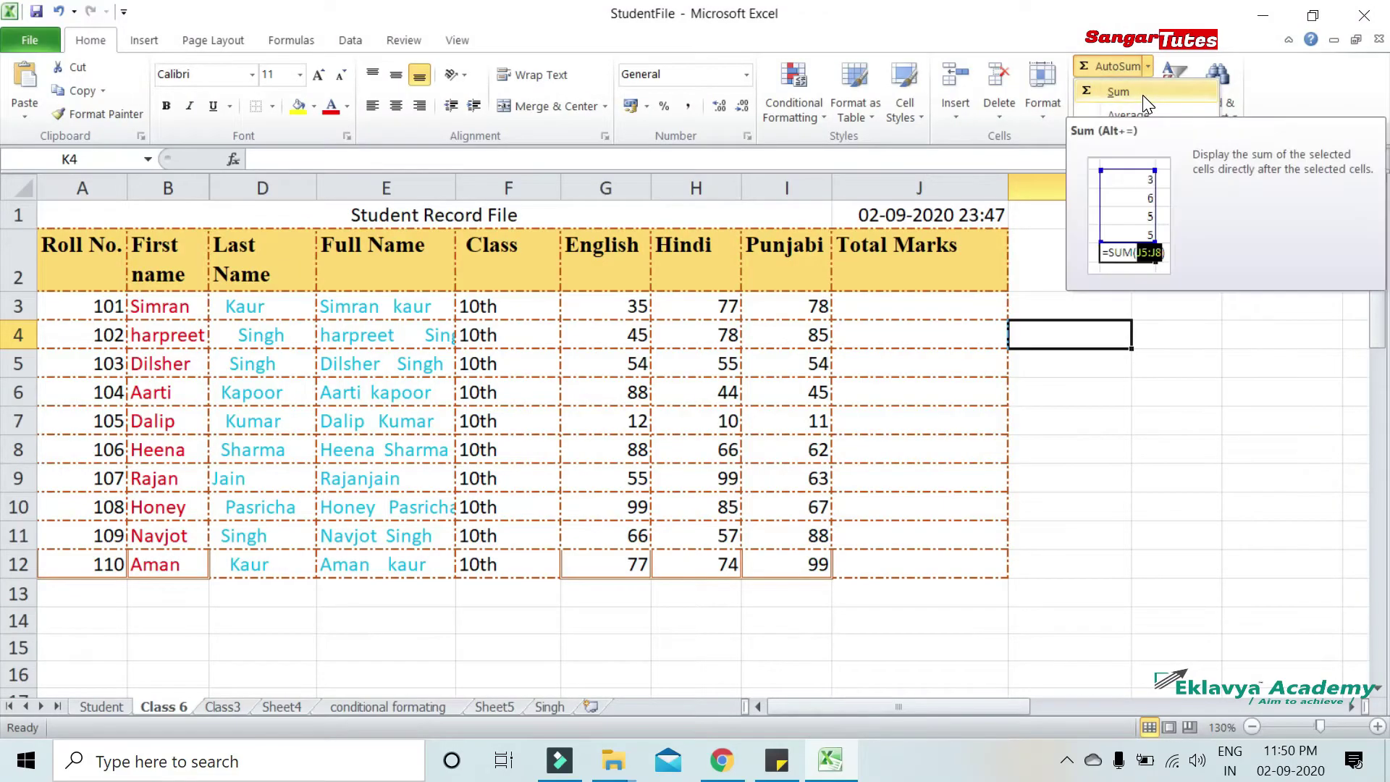
key(Escape)
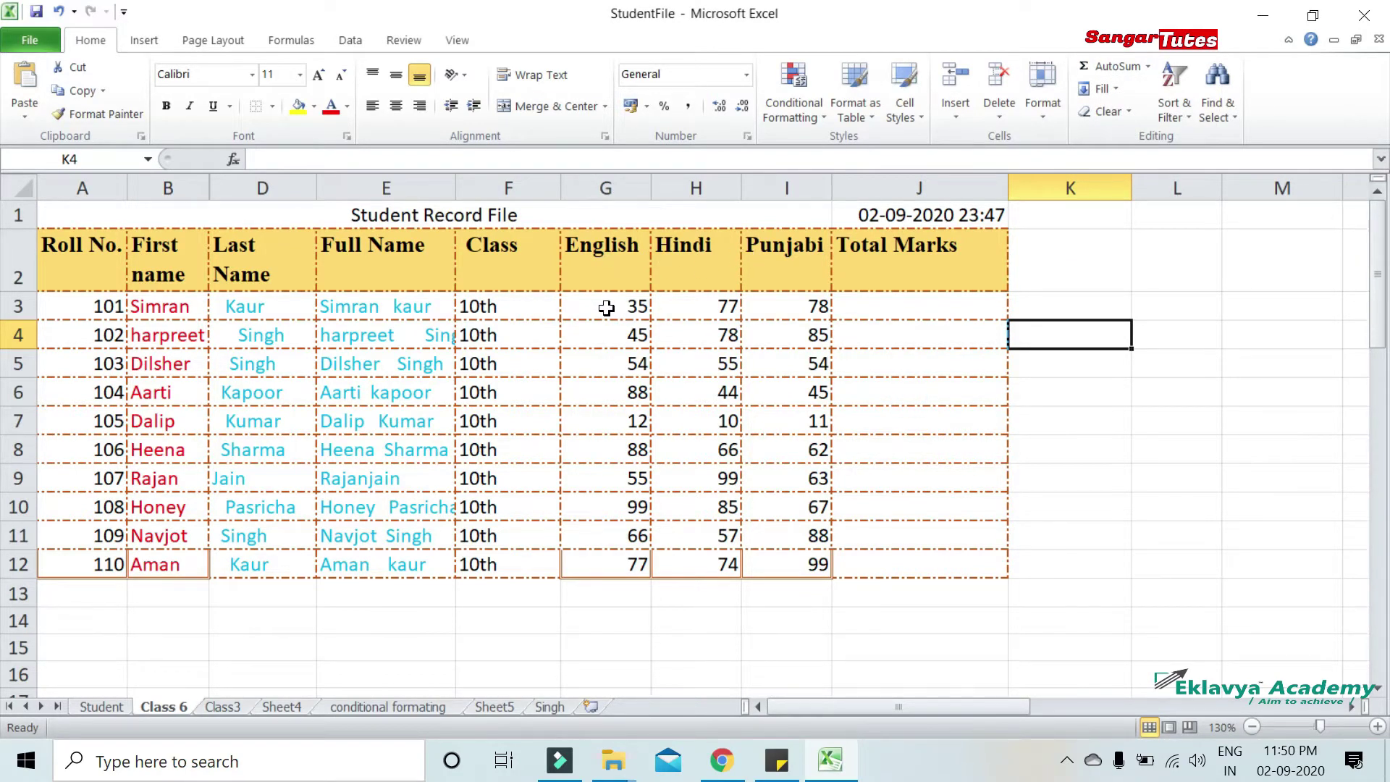
drag(602, 309, 771, 307)
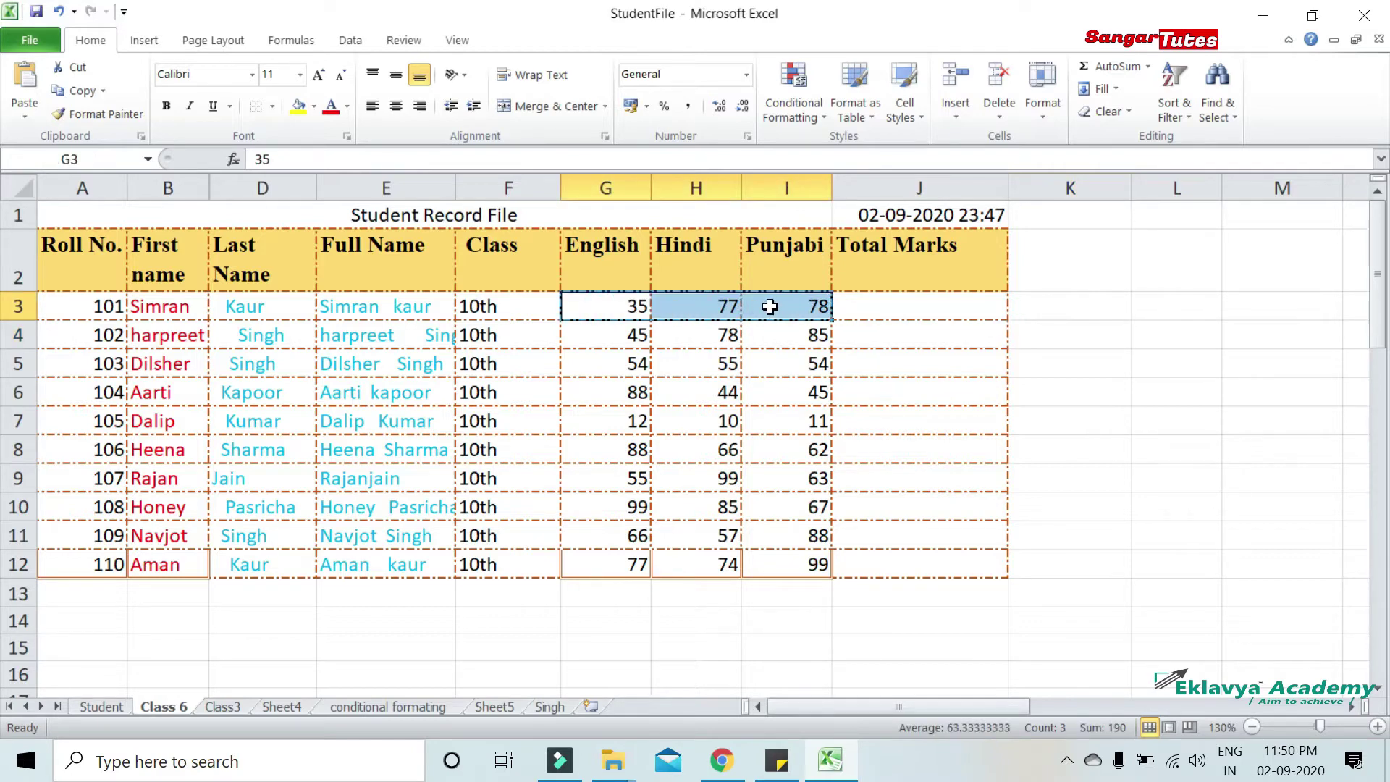
click(1114, 68)
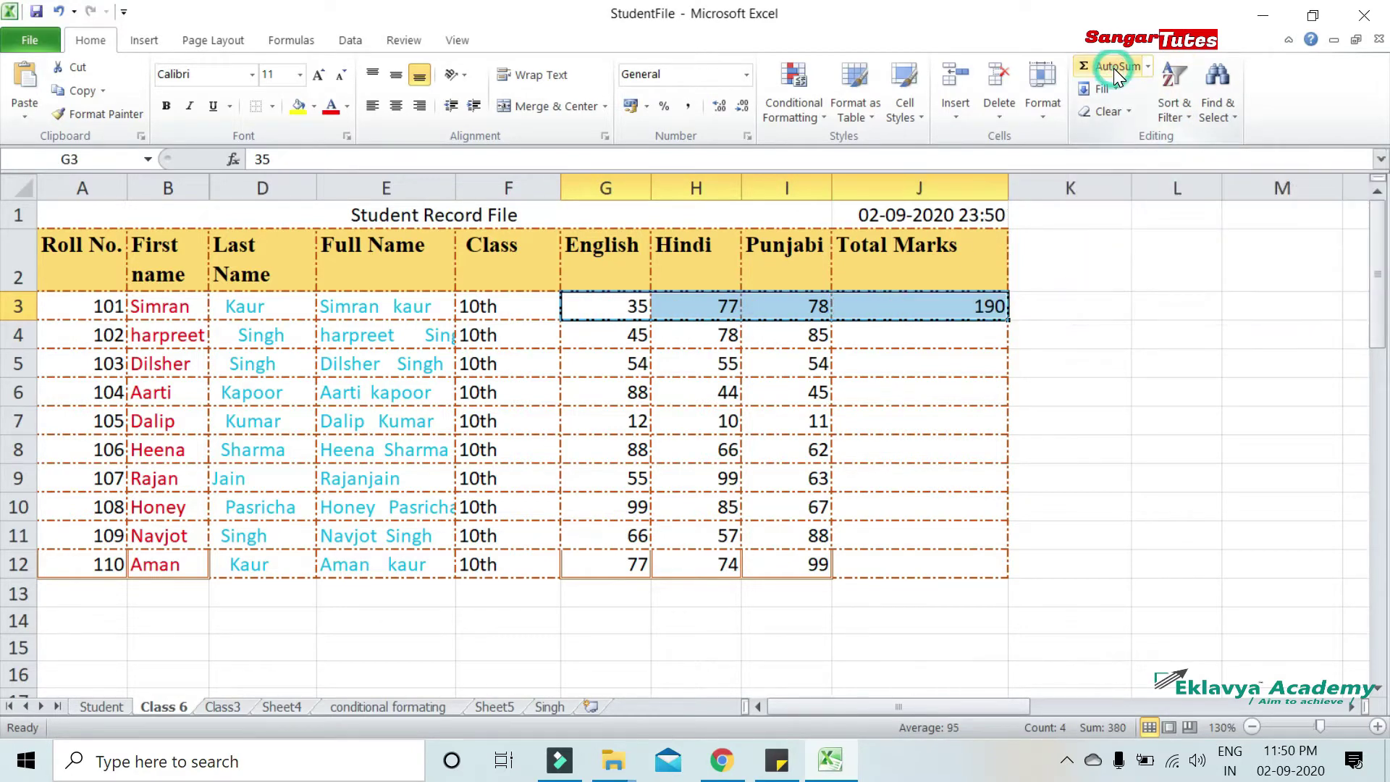
click(962, 308)
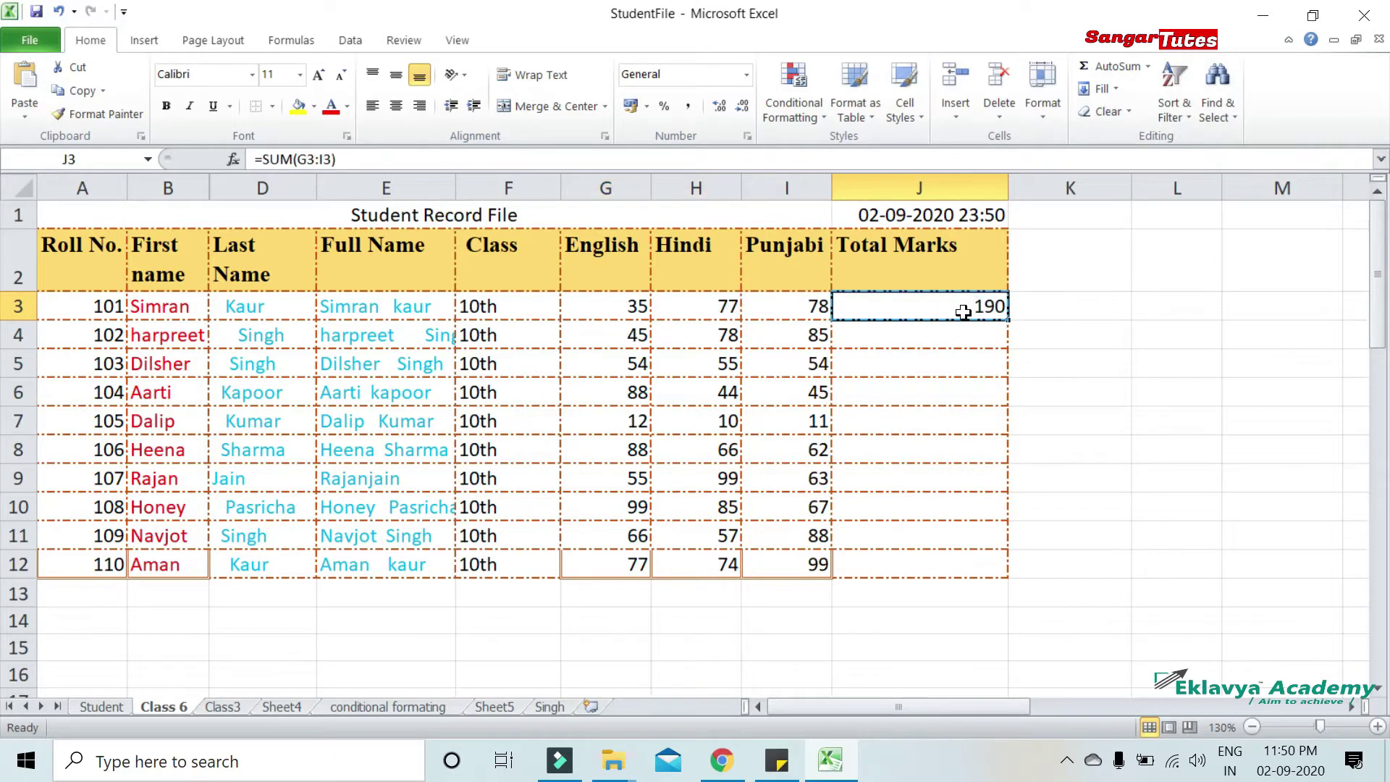
drag(621, 307, 778, 306)
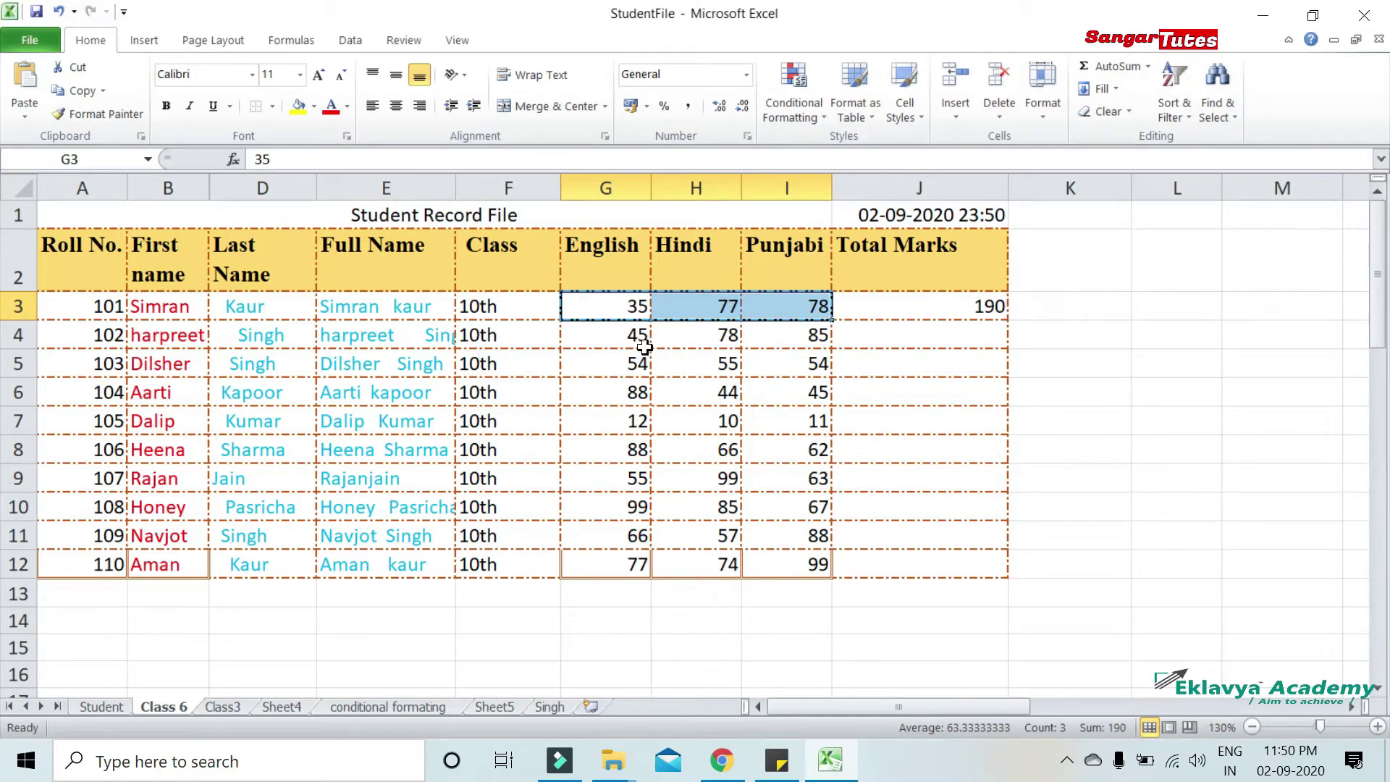
Sum the English marks G3:G12 with AutoSum, placing 619 in G13
drag(634, 307, 630, 554)
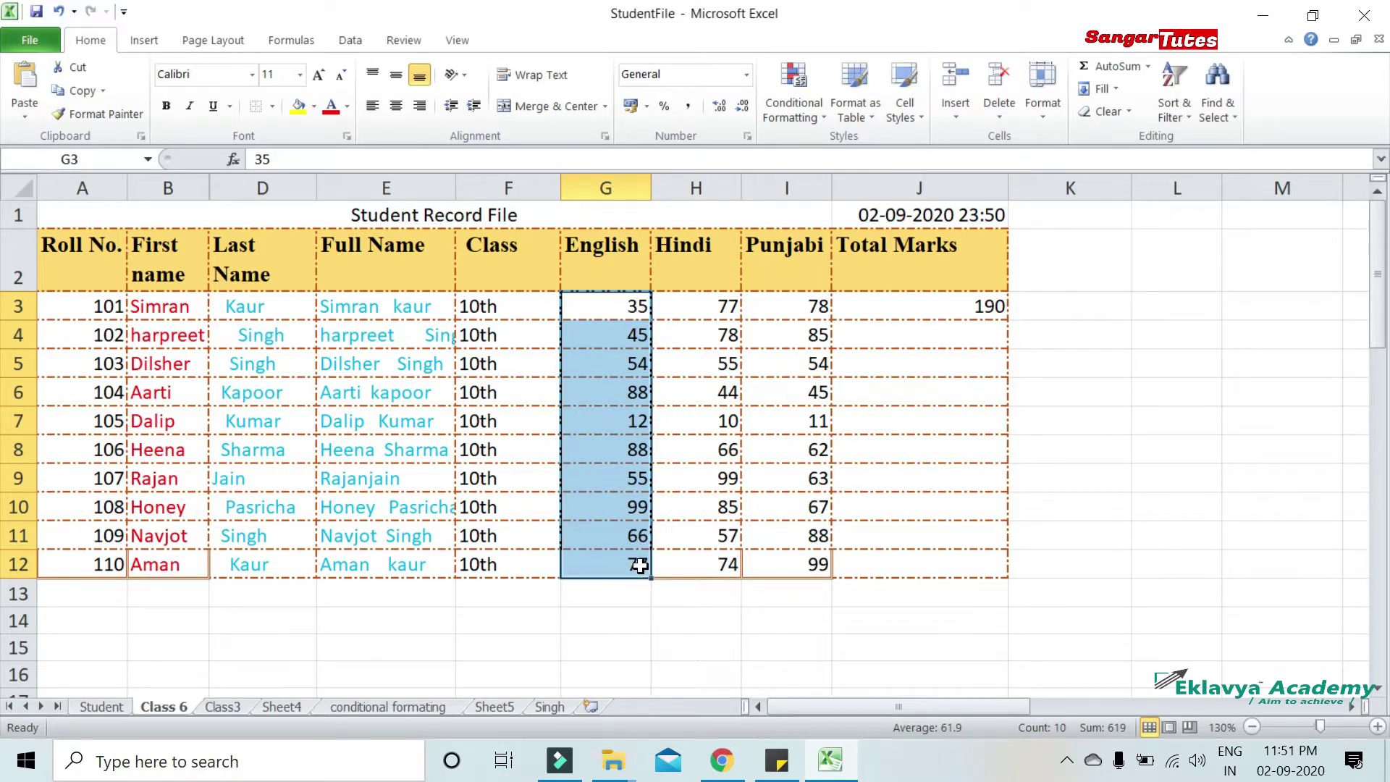
click(1110, 66)
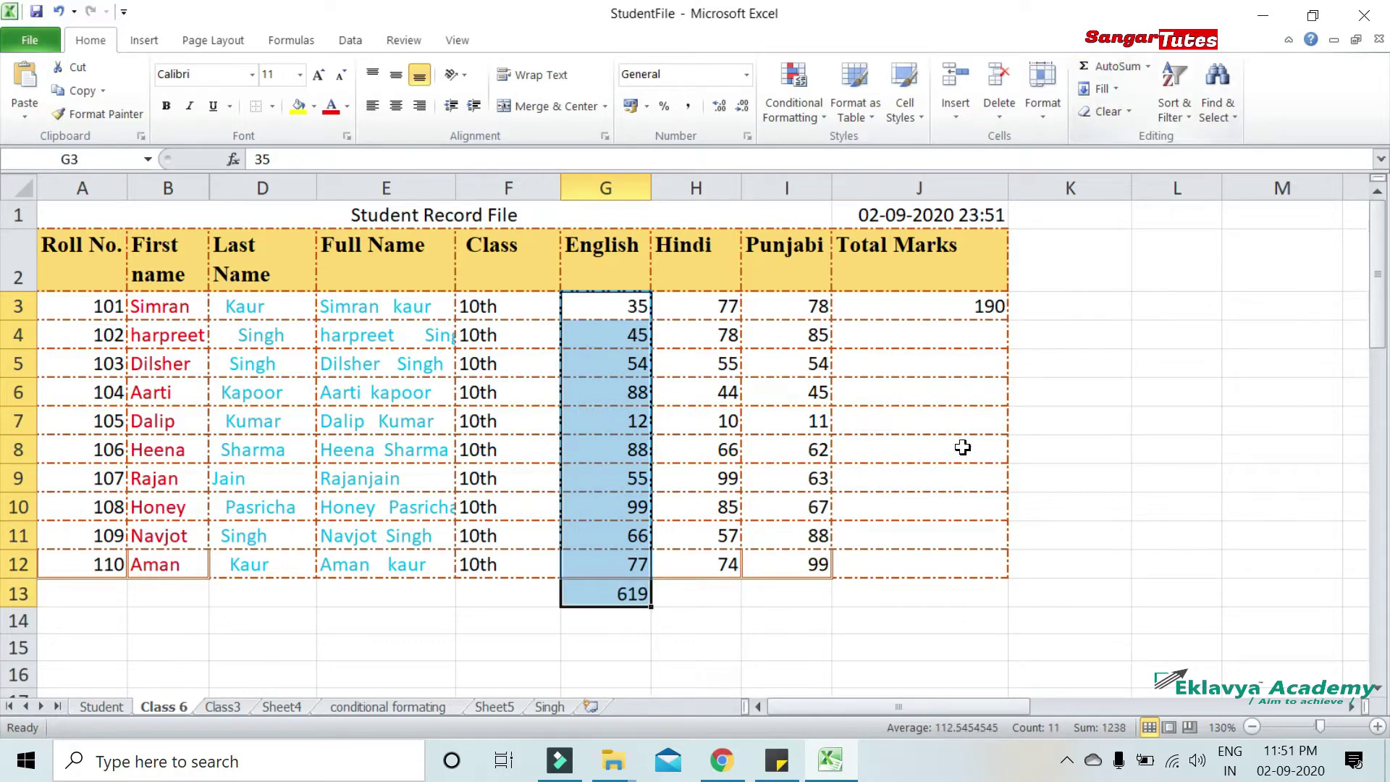
click(724, 612)
click(635, 604)
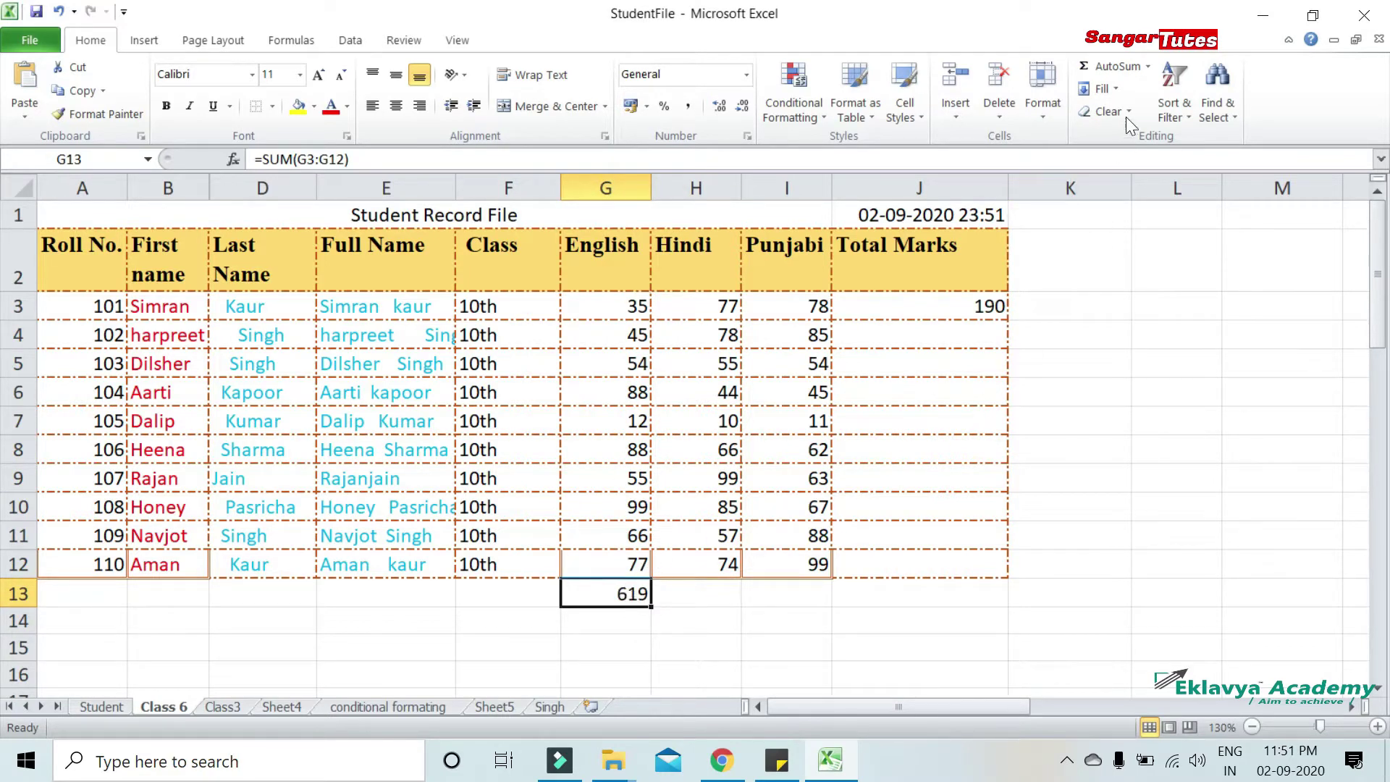
click(1148, 66)
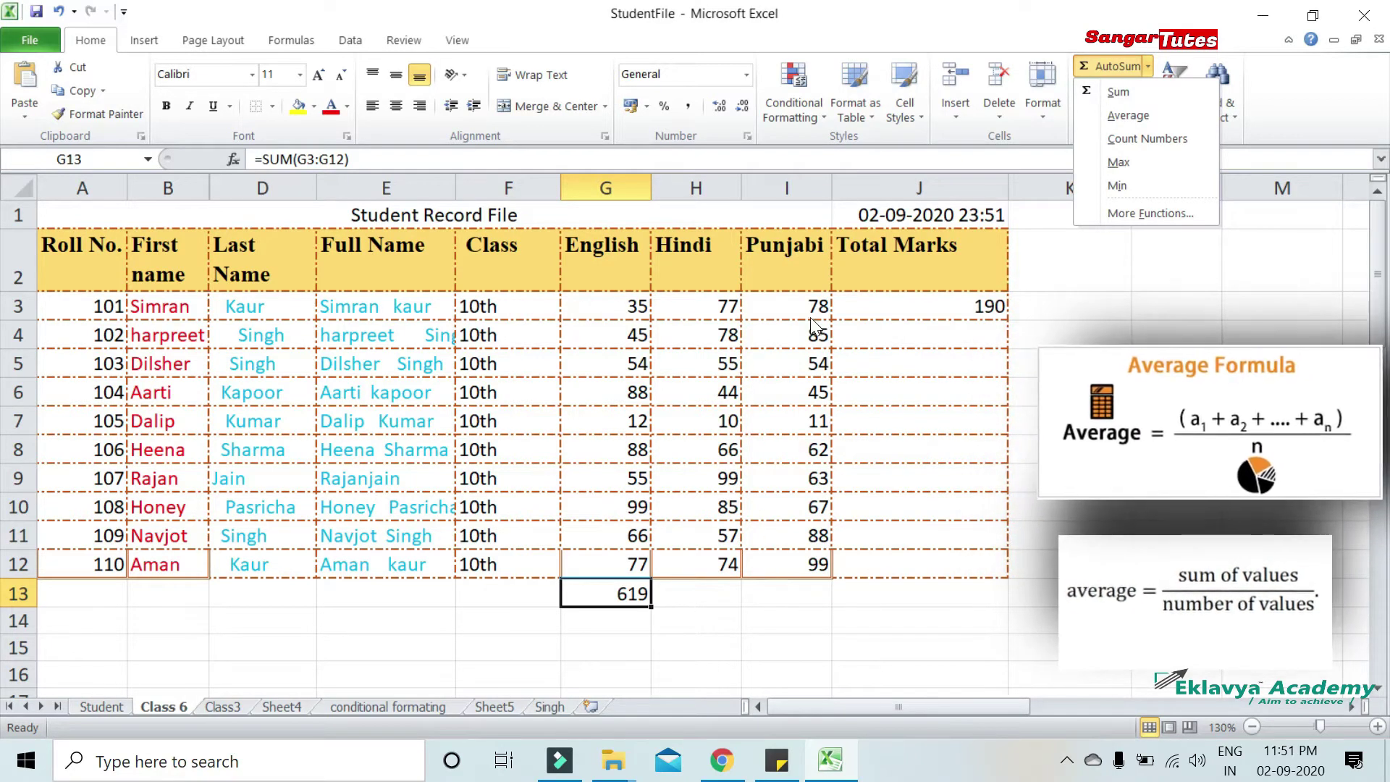
Average the Punjabi marks I3:I12 with AutoSum > Average, showing 65.2 in I13
drag(811, 307, 809, 551)
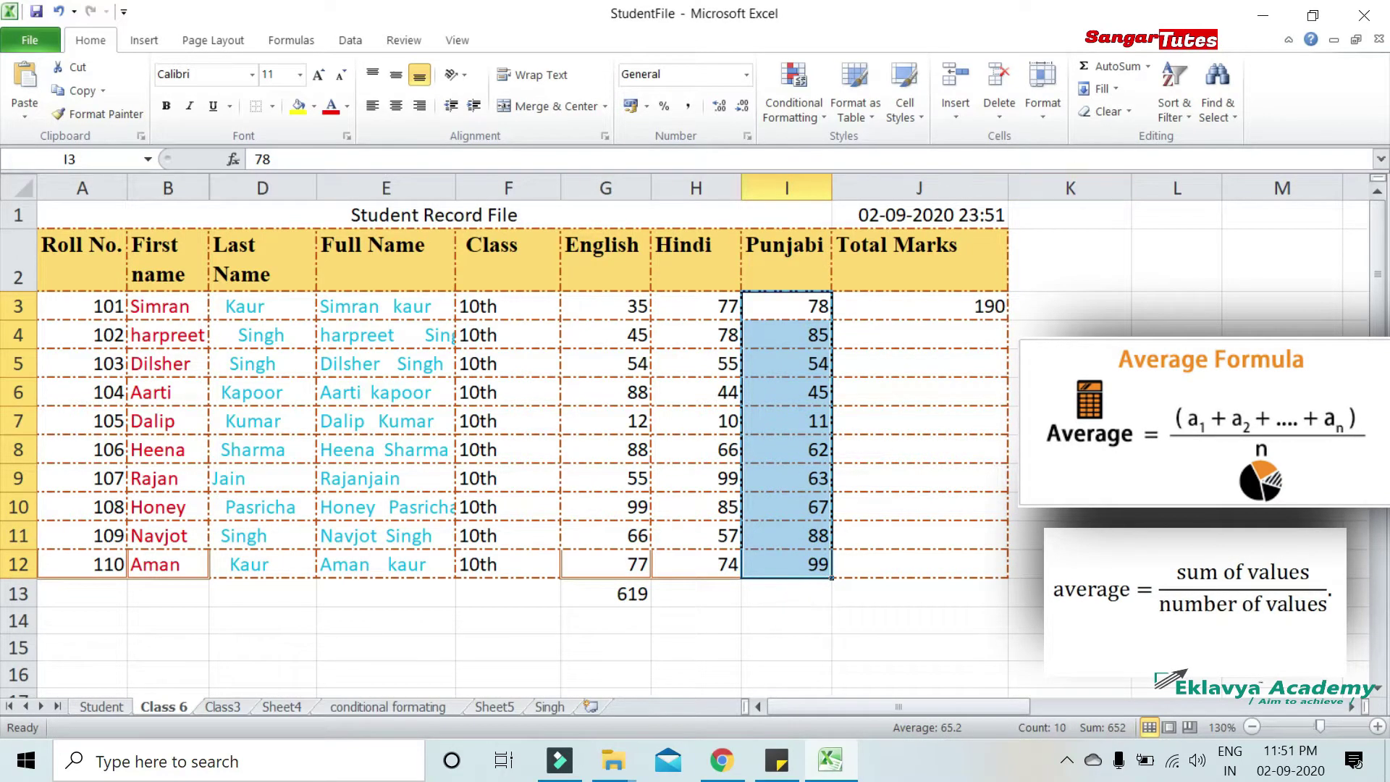
click(1148, 66)
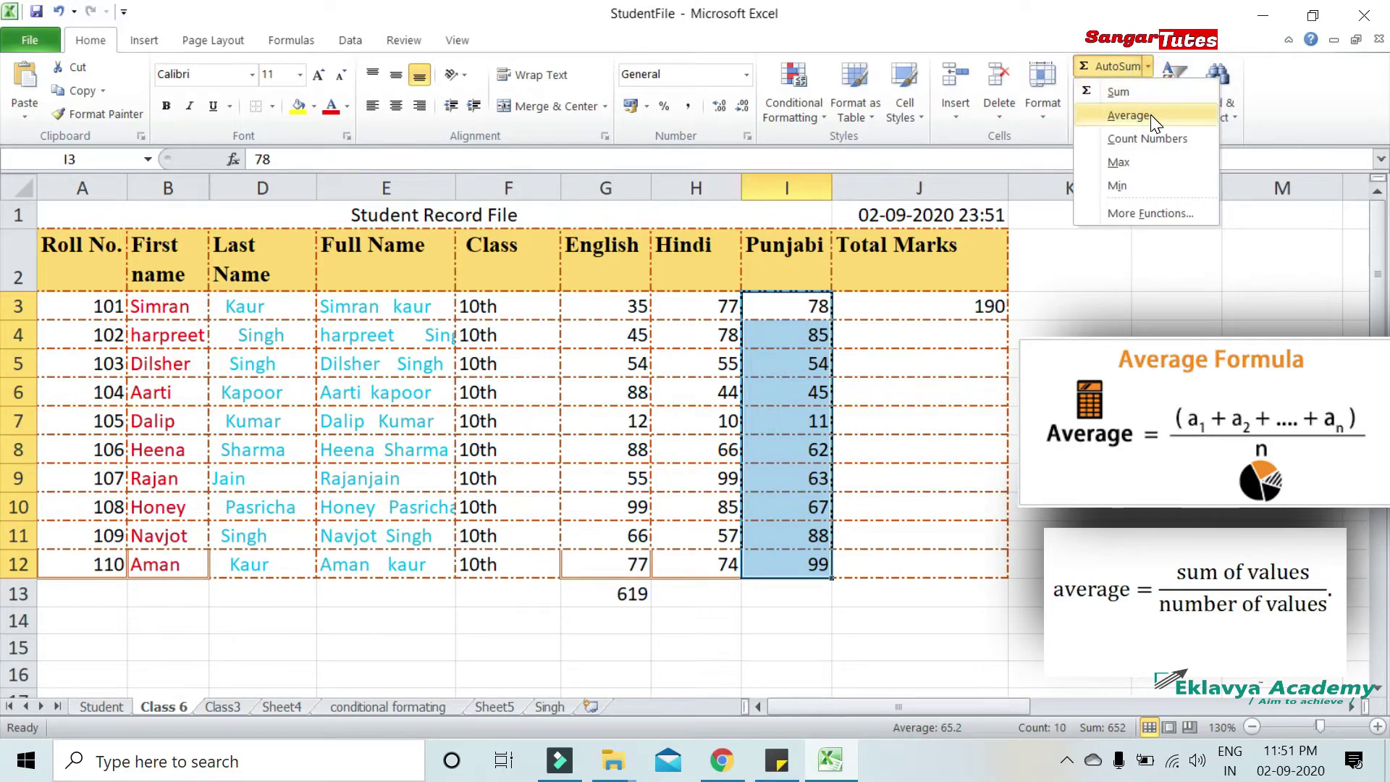
click(1127, 115)
click(908, 615)
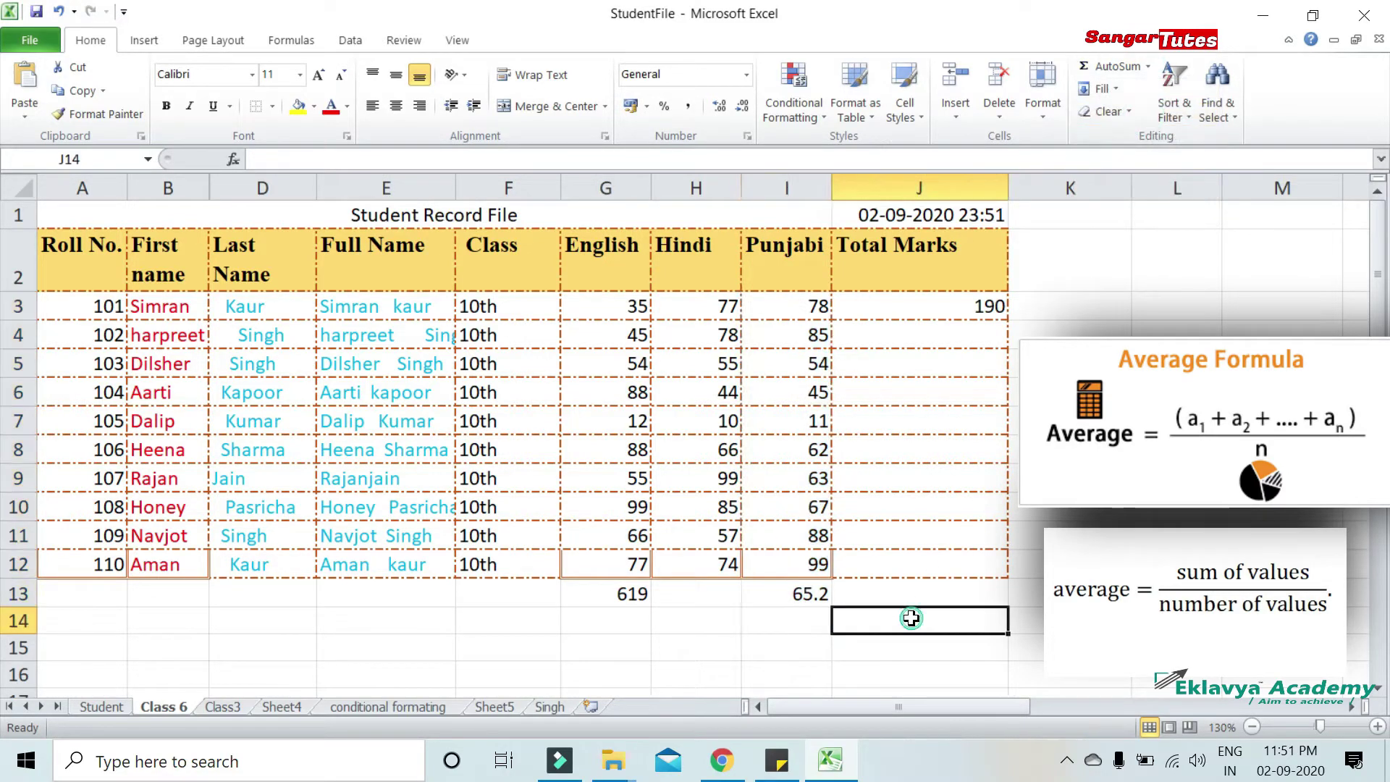
drag(815, 307, 797, 564)
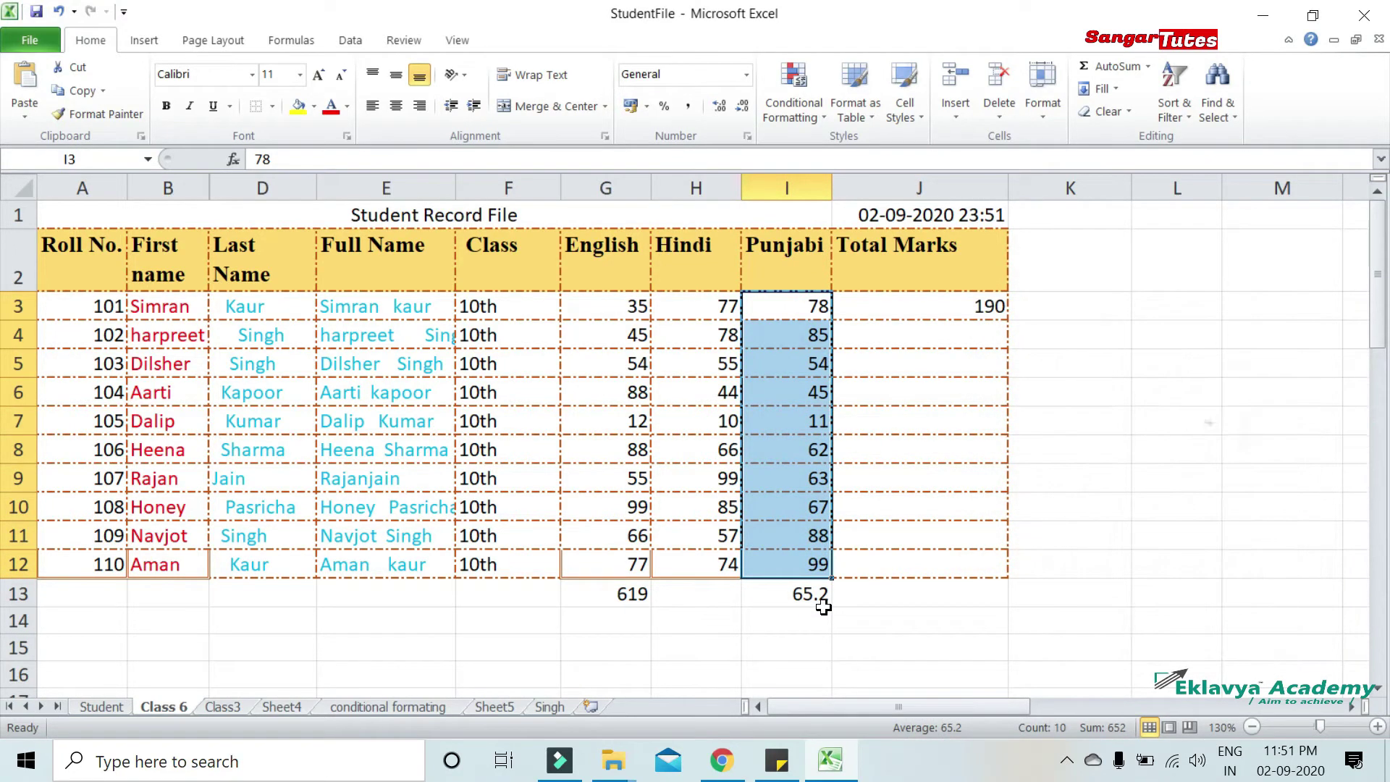
click(1156, 76)
click(1148, 65)
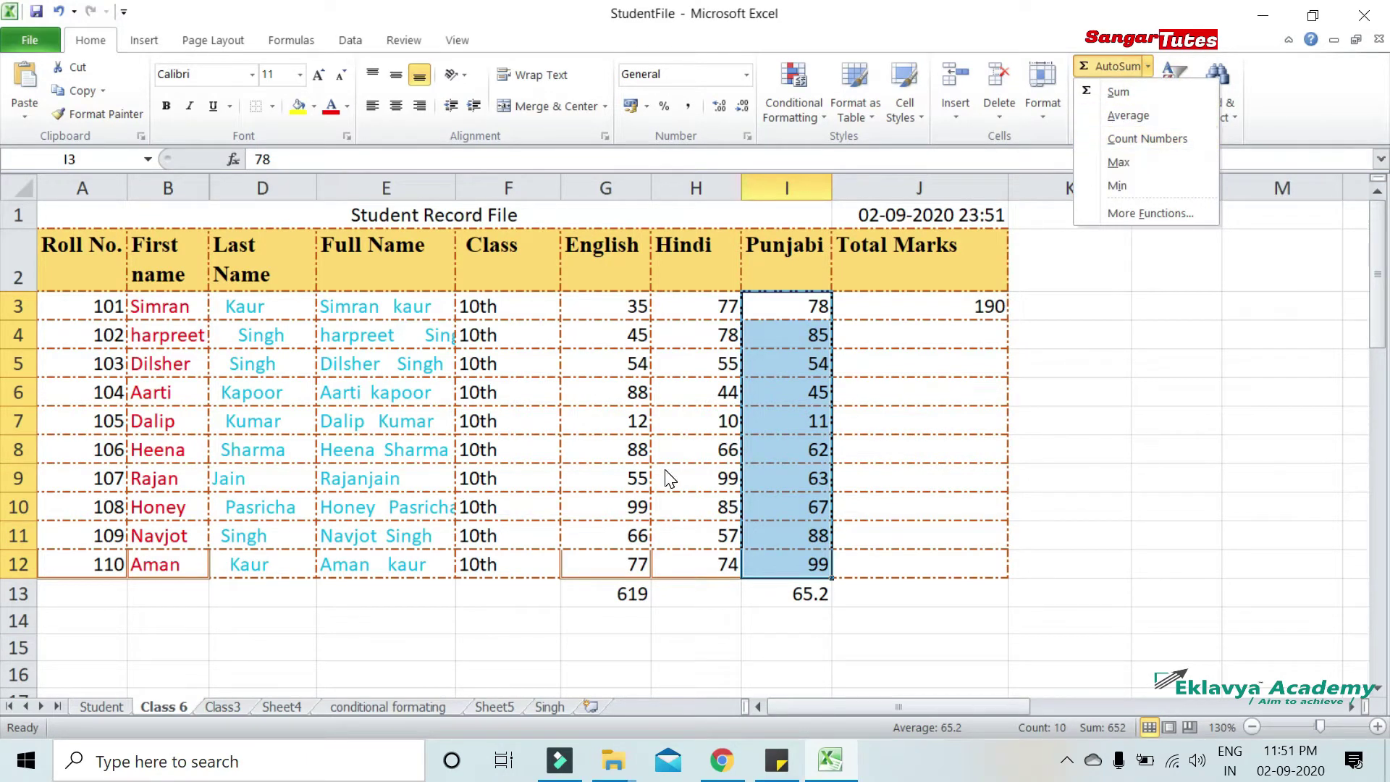
Apply AutoSum > Min to Hindi marks H3:H12, showing 10 in H13, then select G13:J13
drag(713, 304, 701, 566)
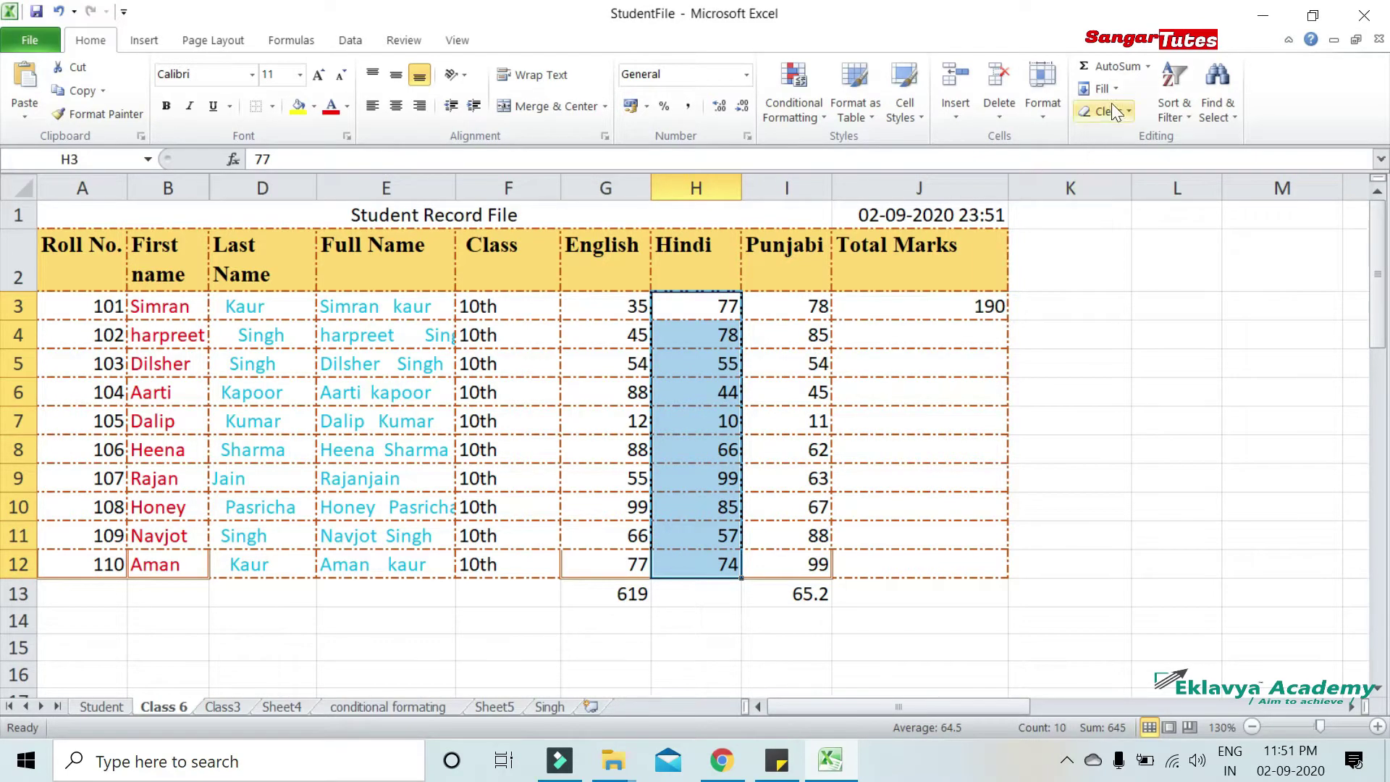
click(1148, 66)
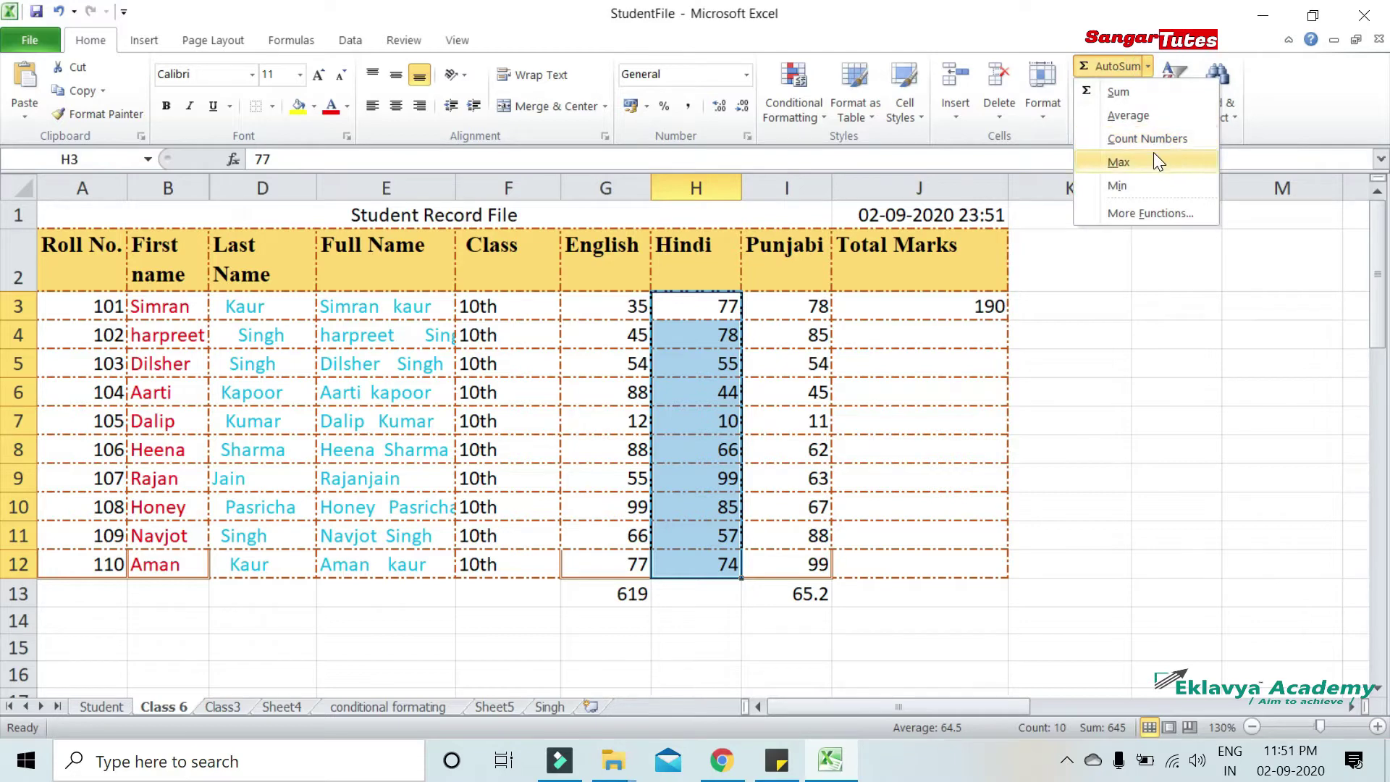
click(1117, 186)
click(758, 668)
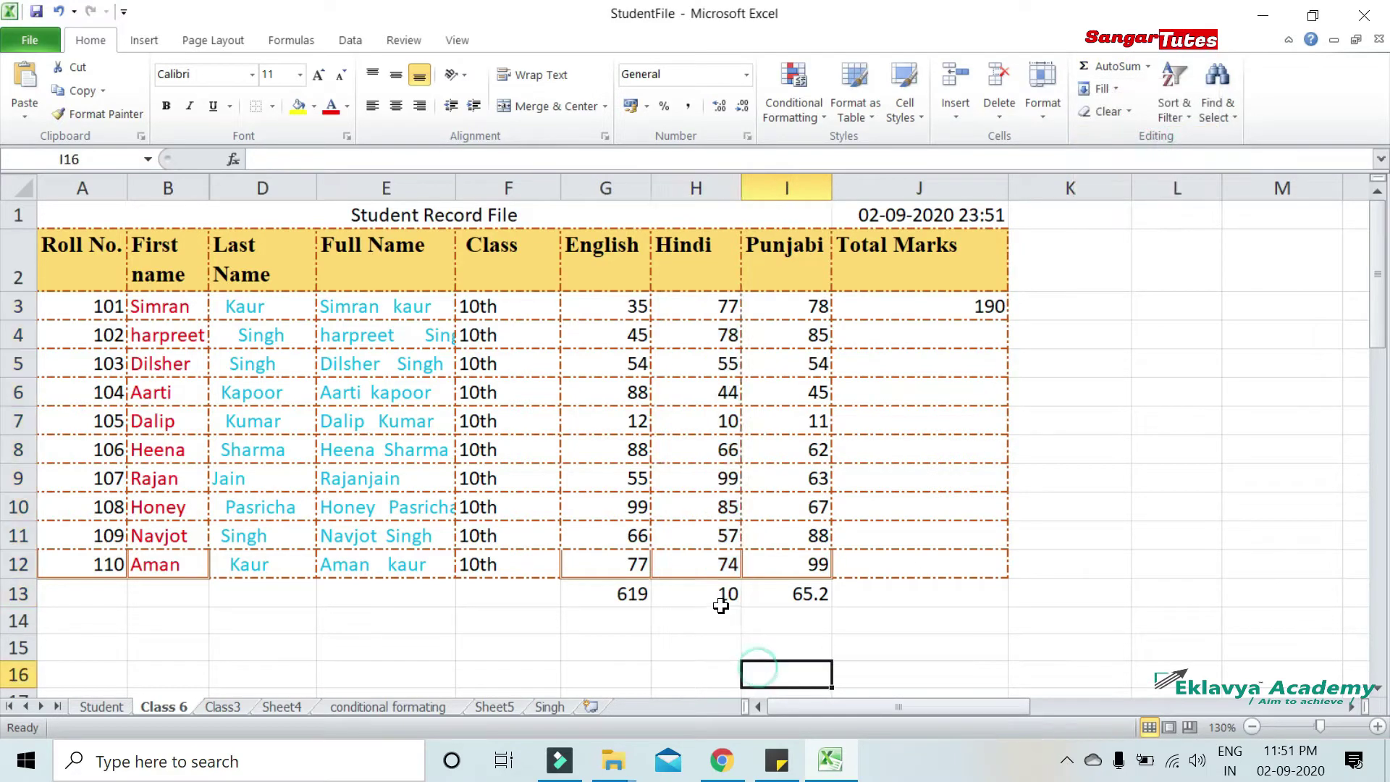
click(721, 607)
mouse_move(730, 305)
mouse_down()
mouse_move(727, 590)
mouse_move(726, 568)
mouse_up()
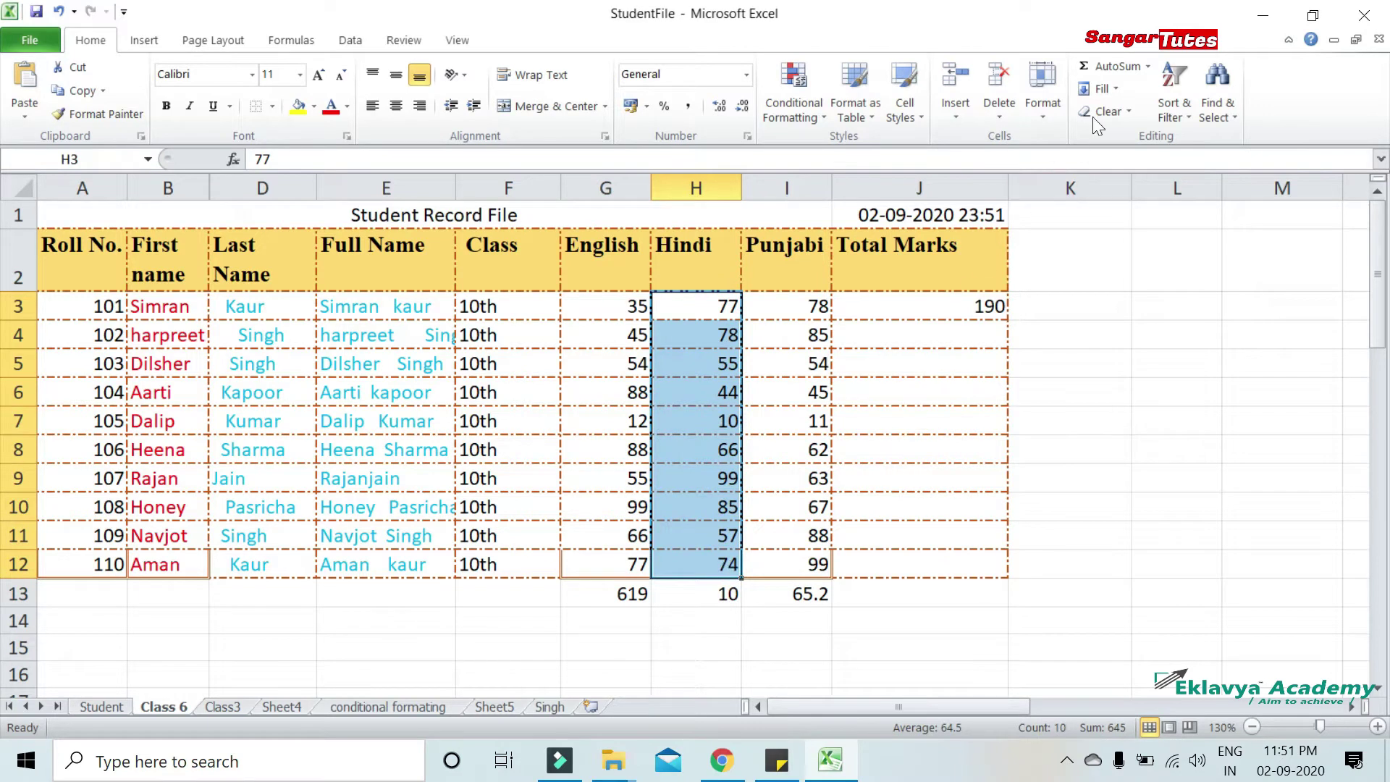
click(1148, 66)
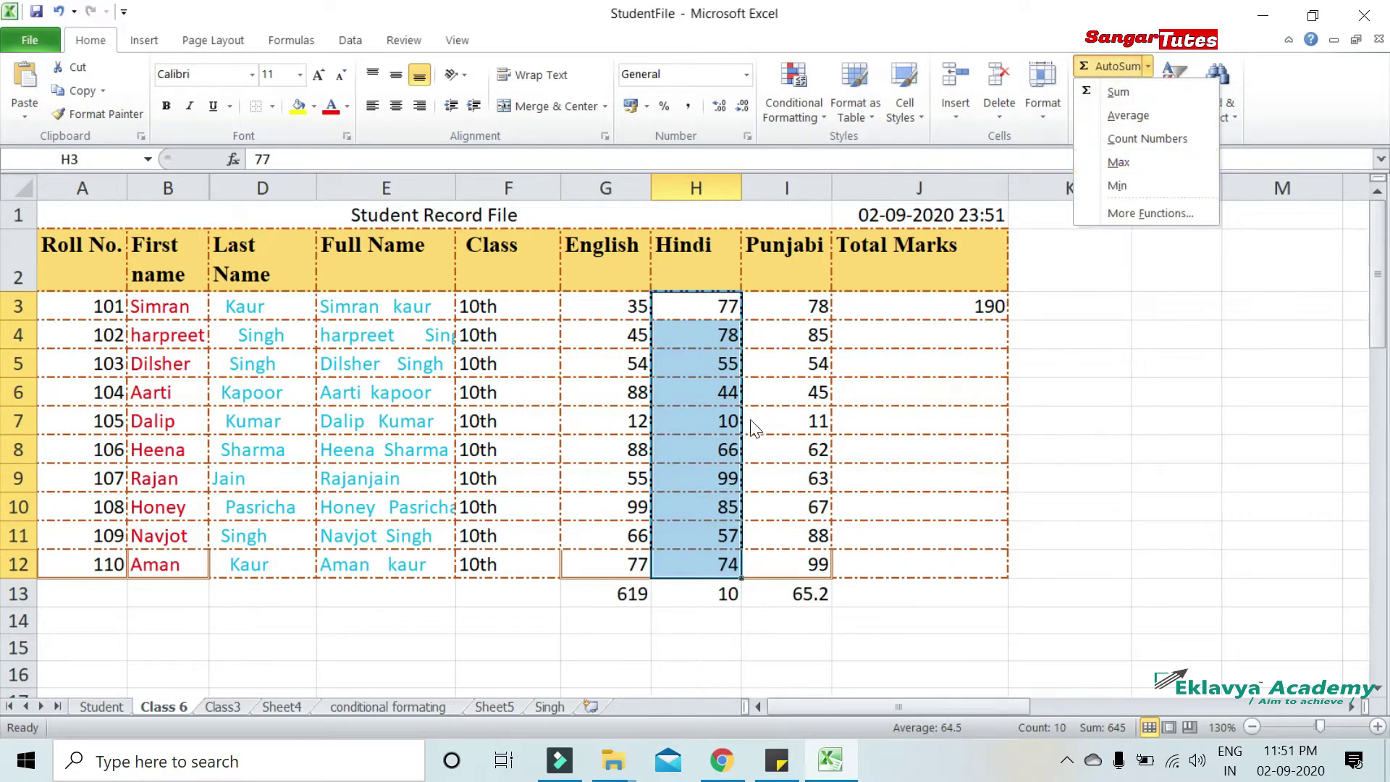
drag(869, 593, 646, 592)
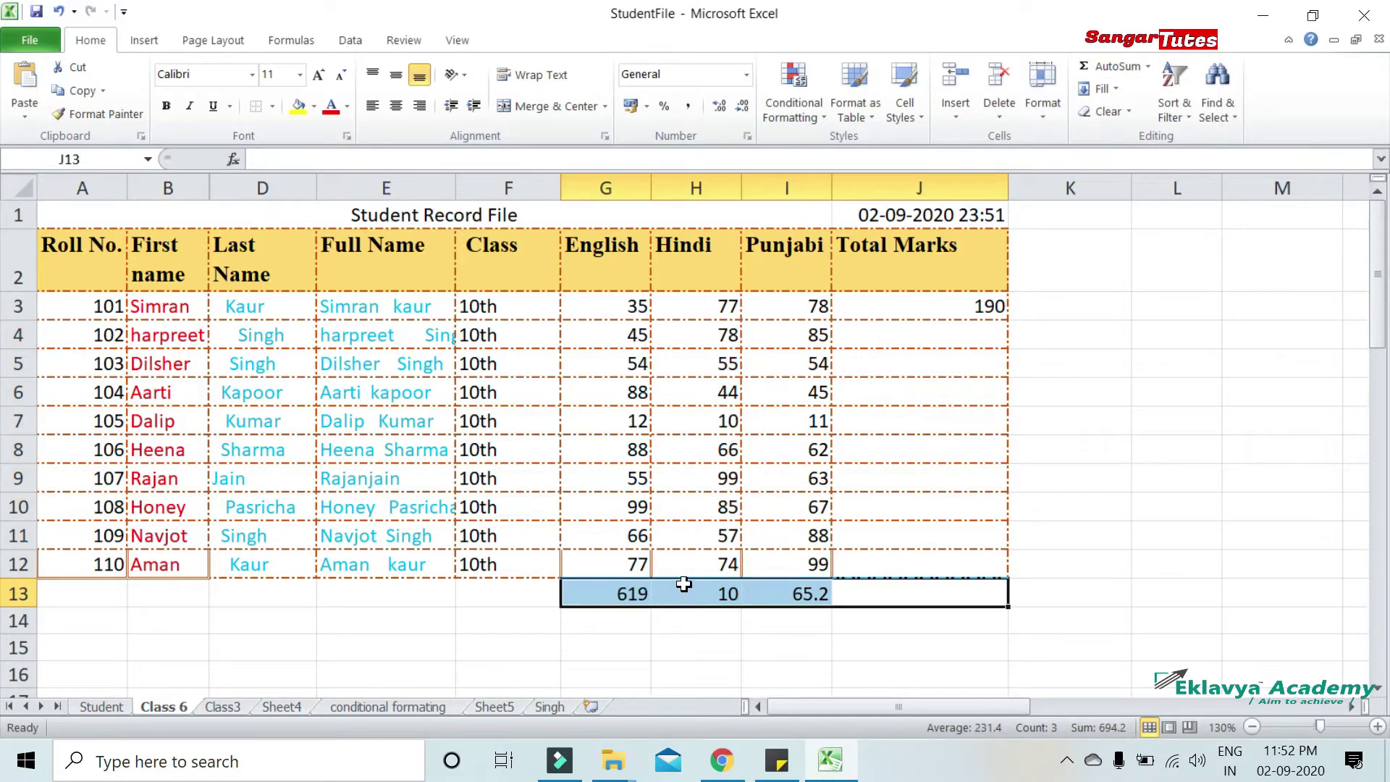
Clear the row 13 results and put =MAX(G3:G12), the top English mark 99, in G13
key(Delete)
click(699, 617)
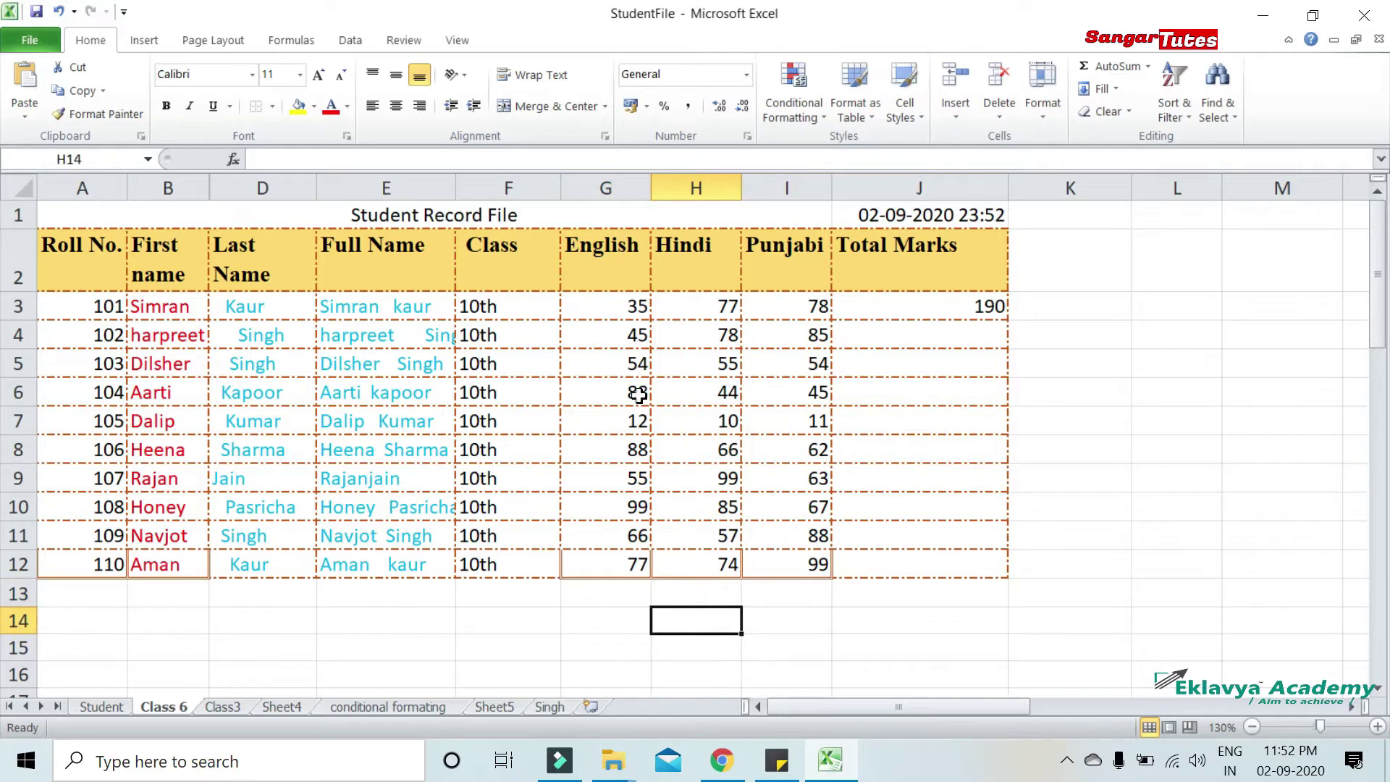
drag(630, 305, 626, 563)
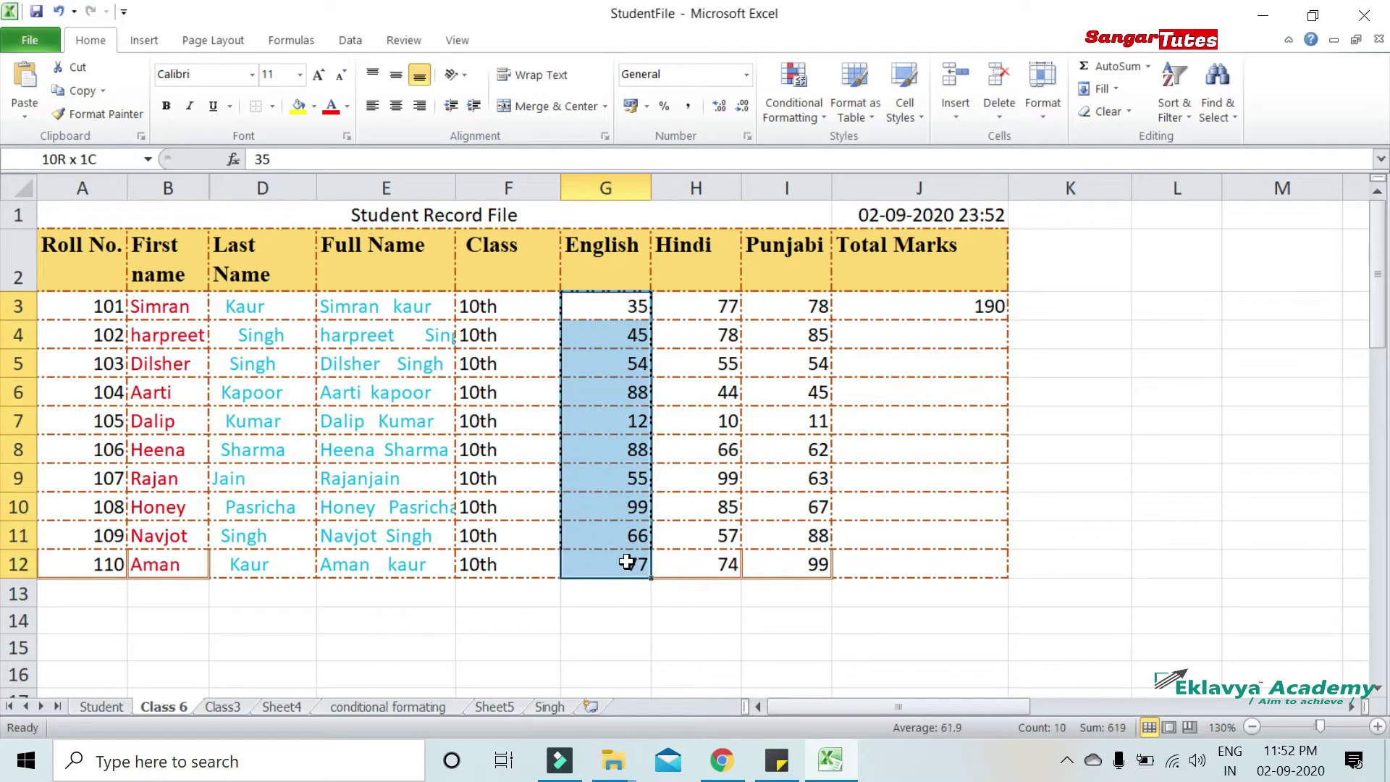
click(1148, 67)
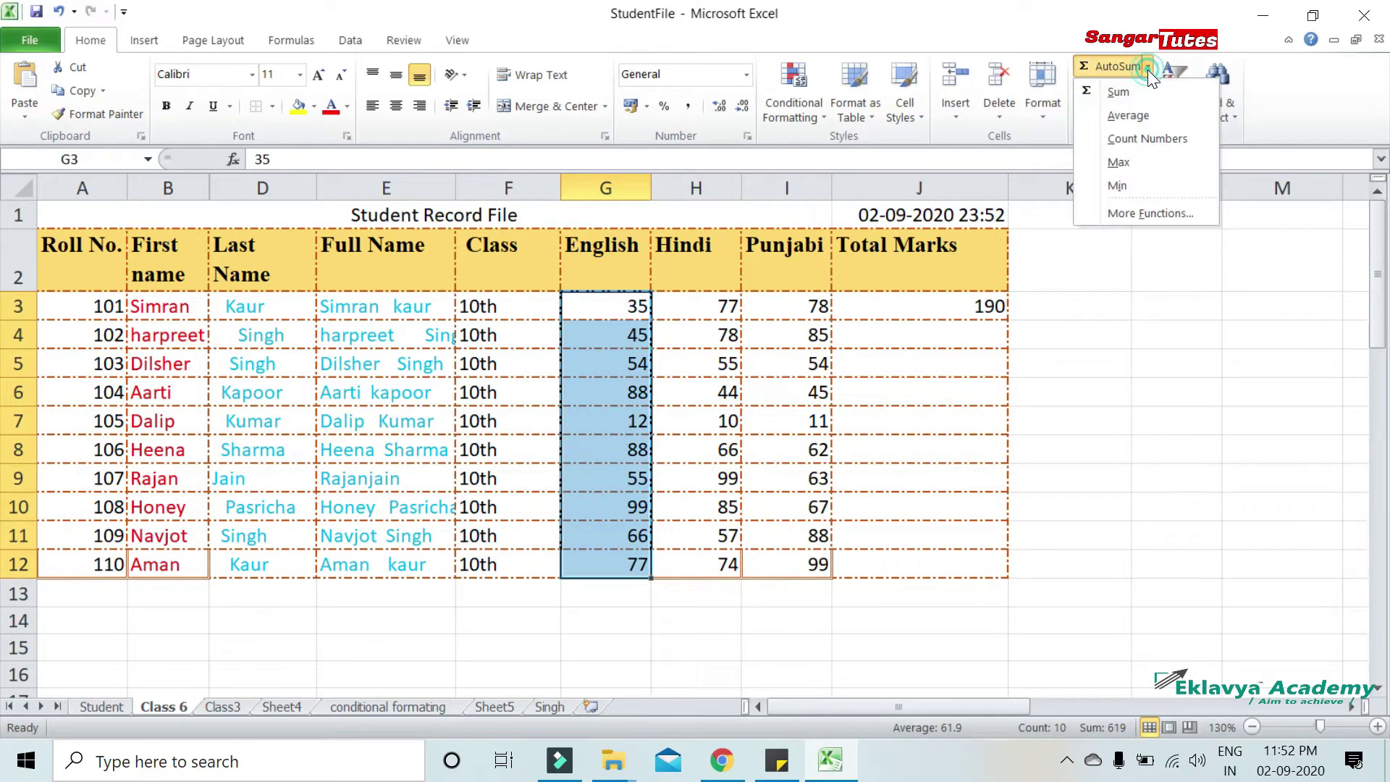
click(1149, 154)
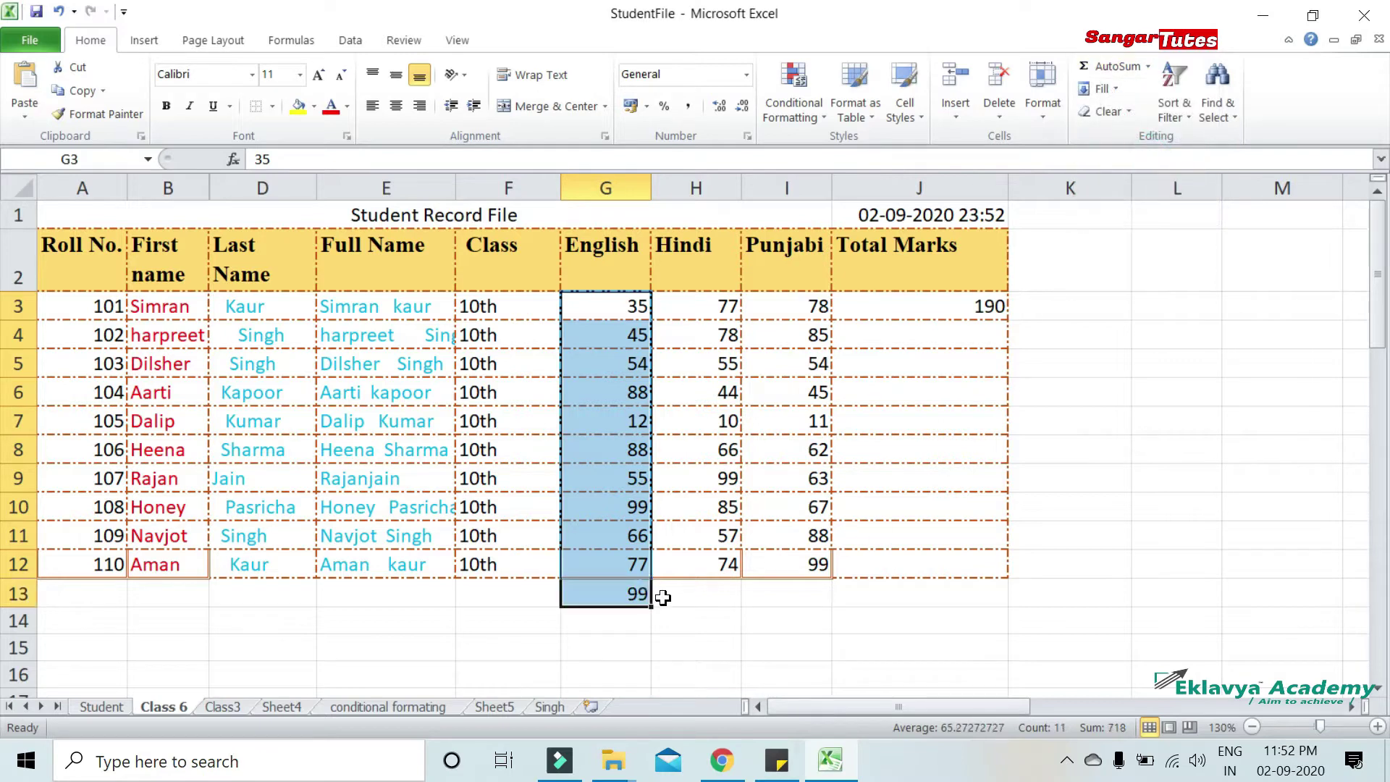
click(629, 592)
click(635, 507)
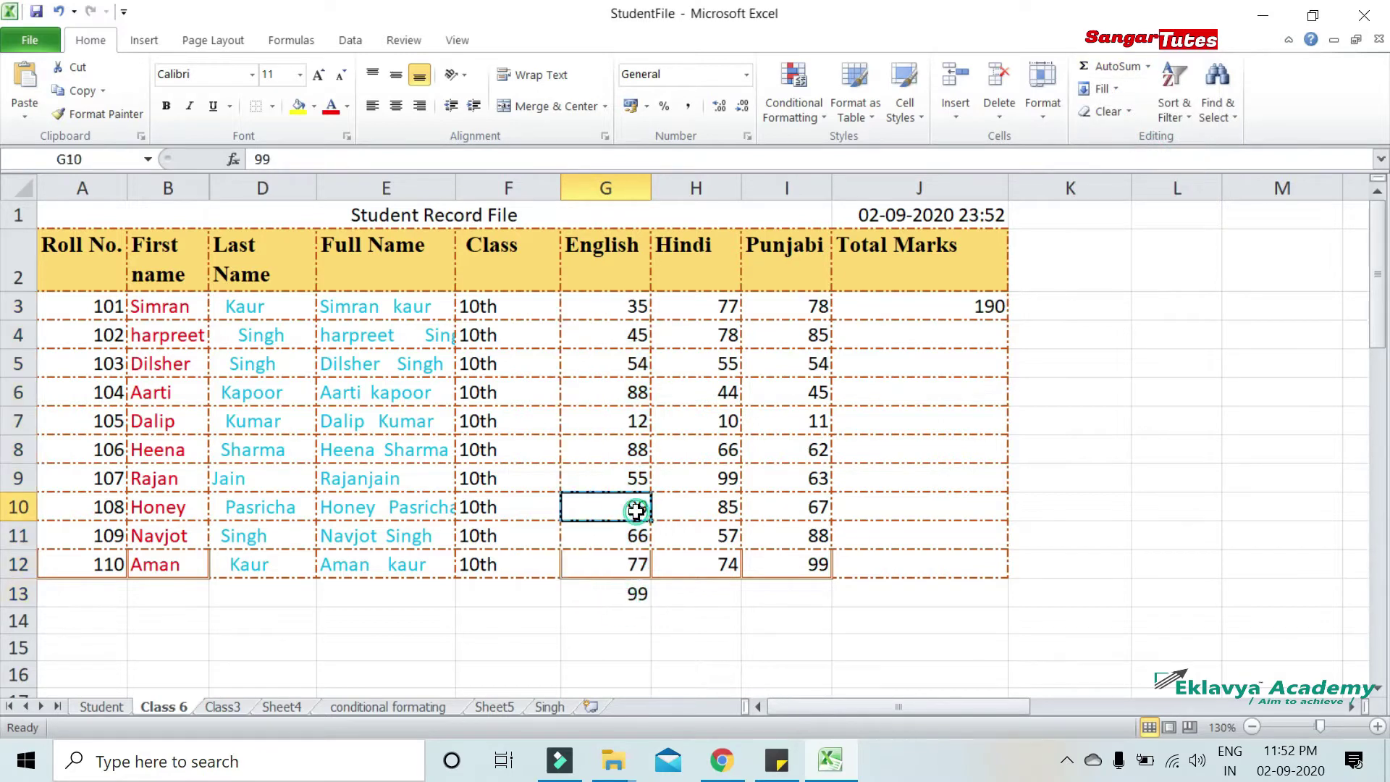
click(629, 592)
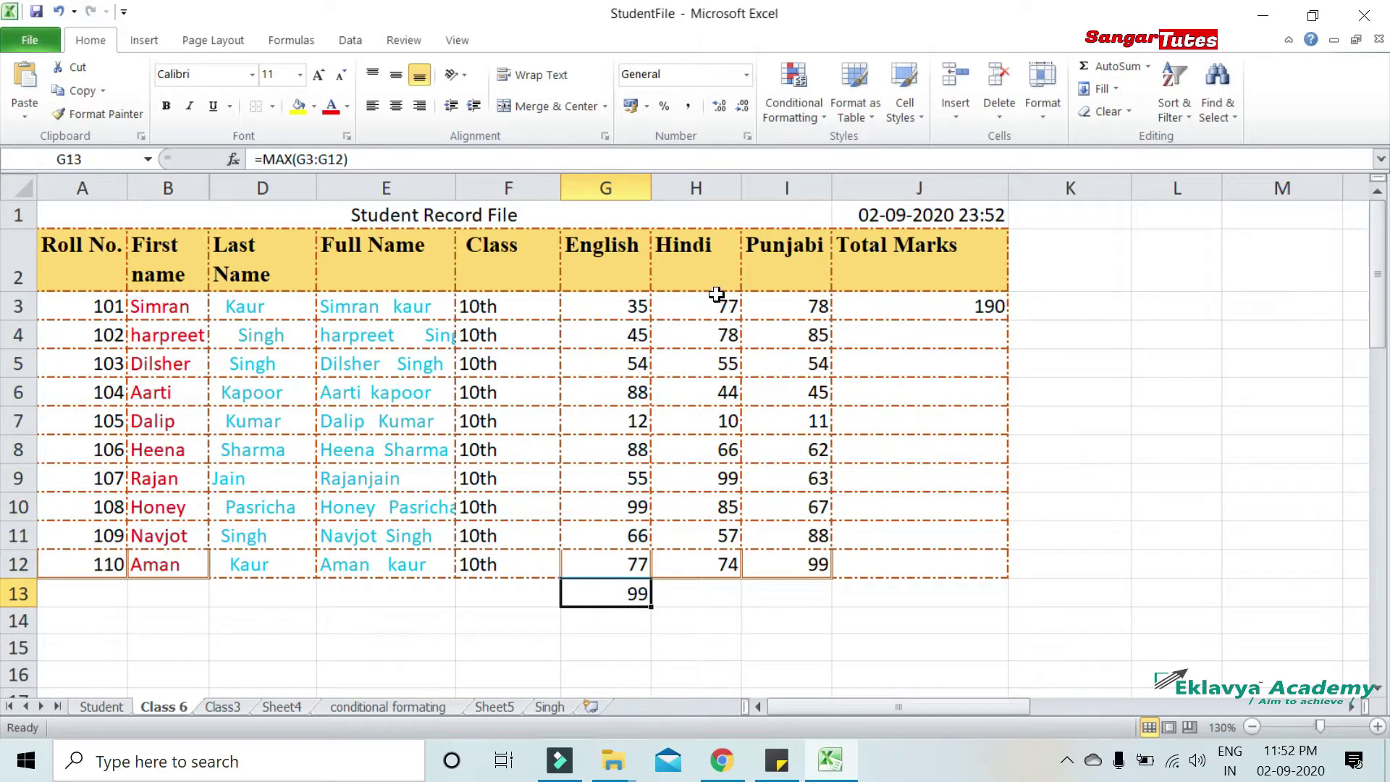
drag(717, 288, 724, 562)
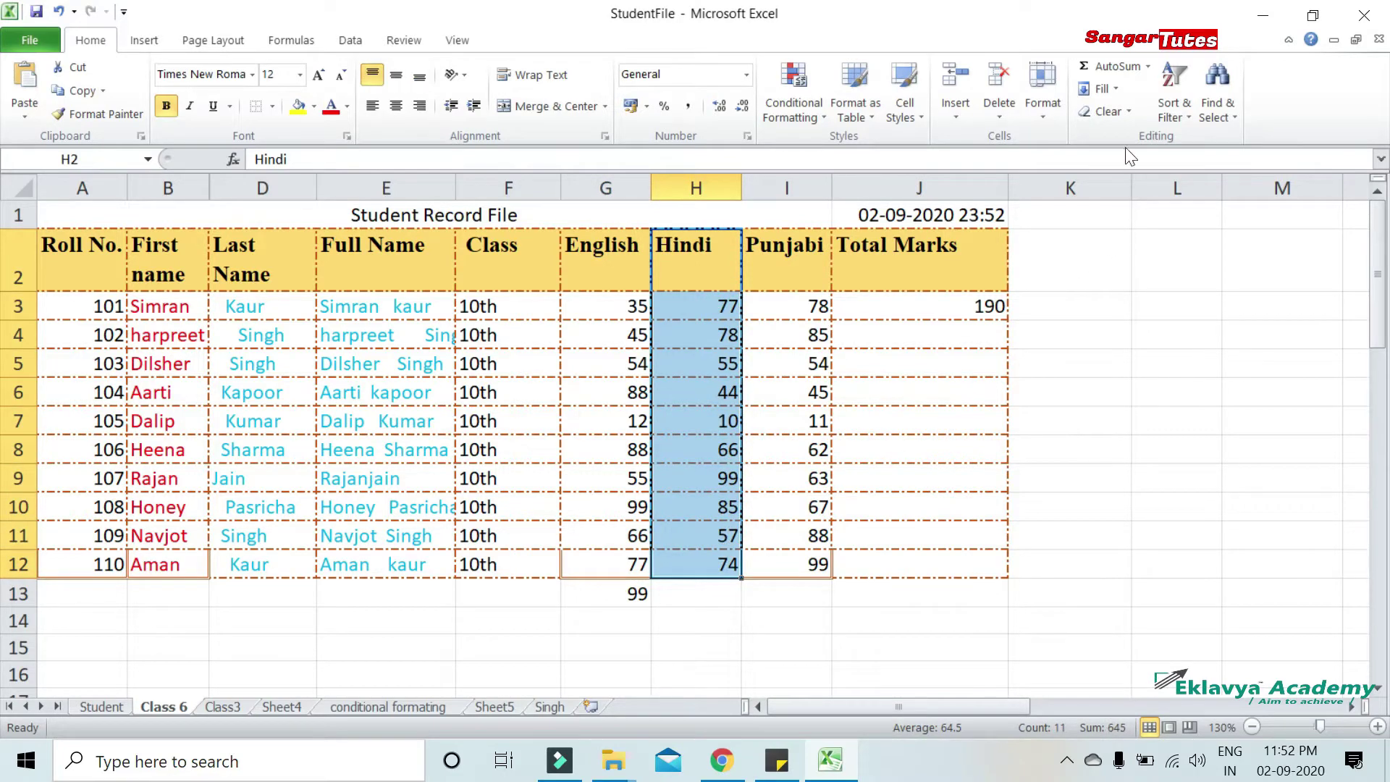
Apply AutoSum > Min to the Hindi marks, then browse the AutoSum and Fill lists without applying
click(1148, 66)
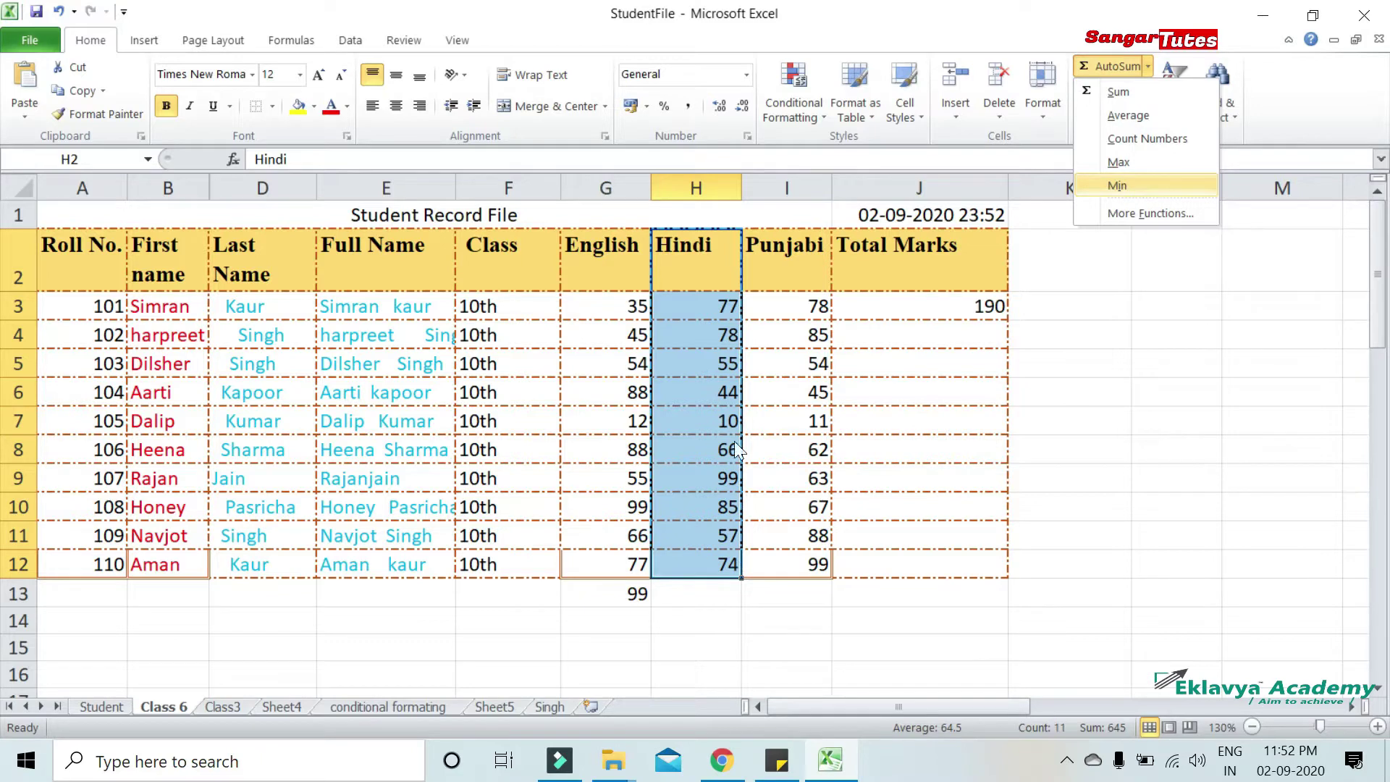
click(1131, 186)
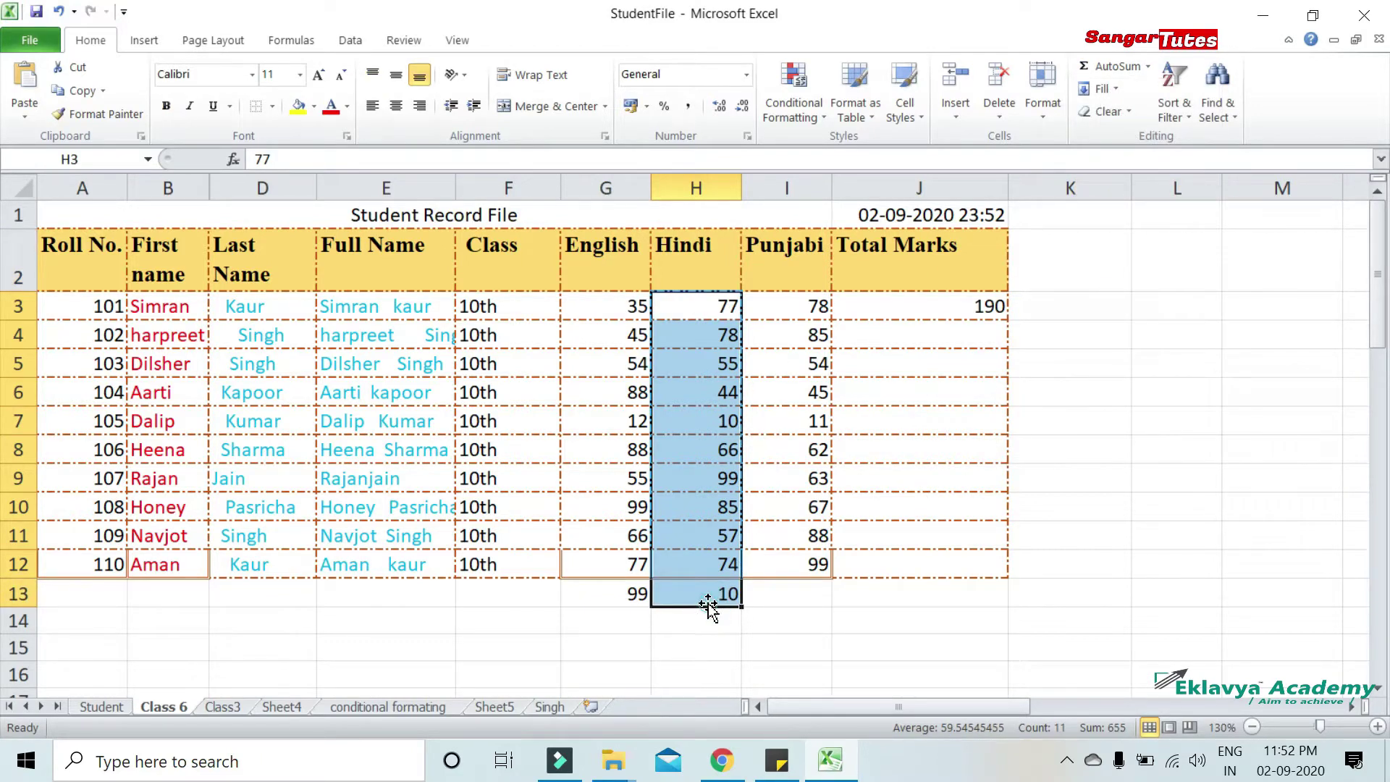
click(1148, 66)
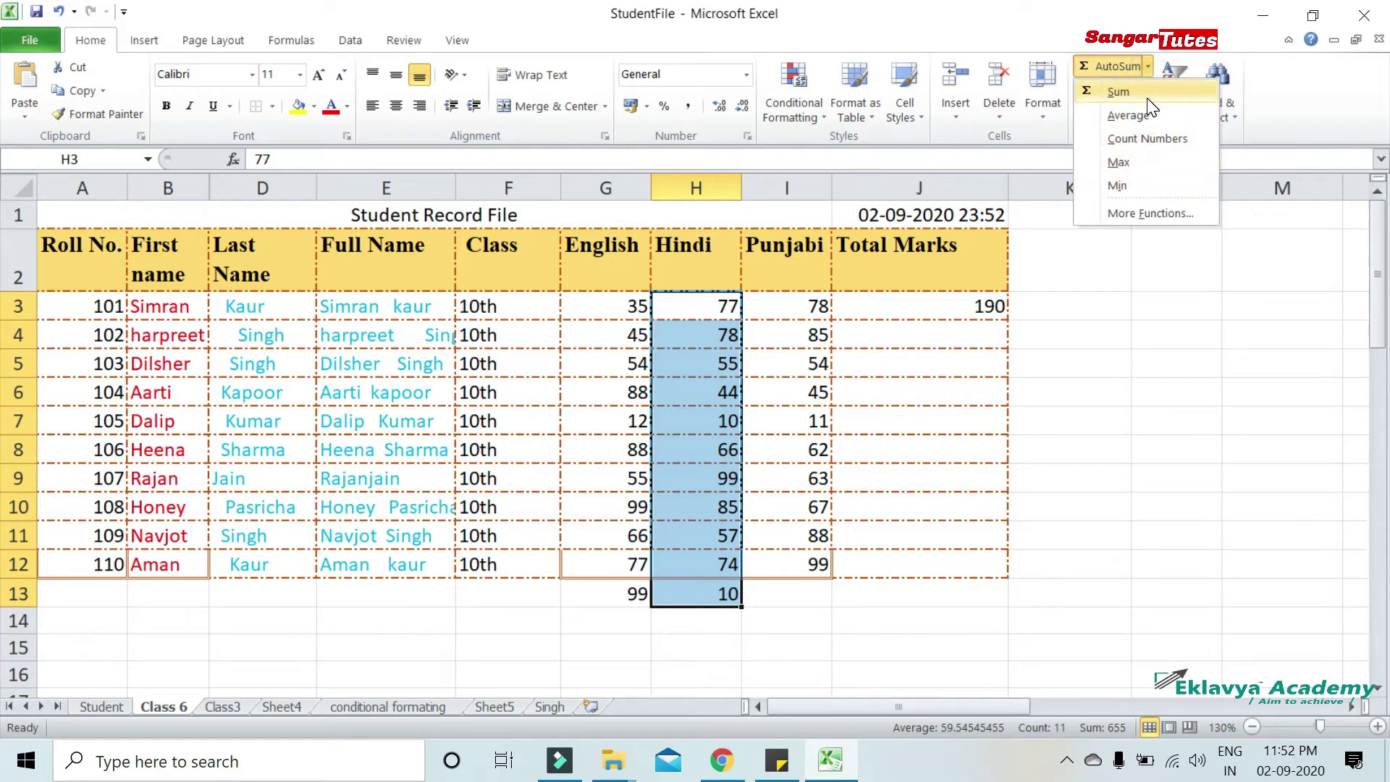
click(947, 439)
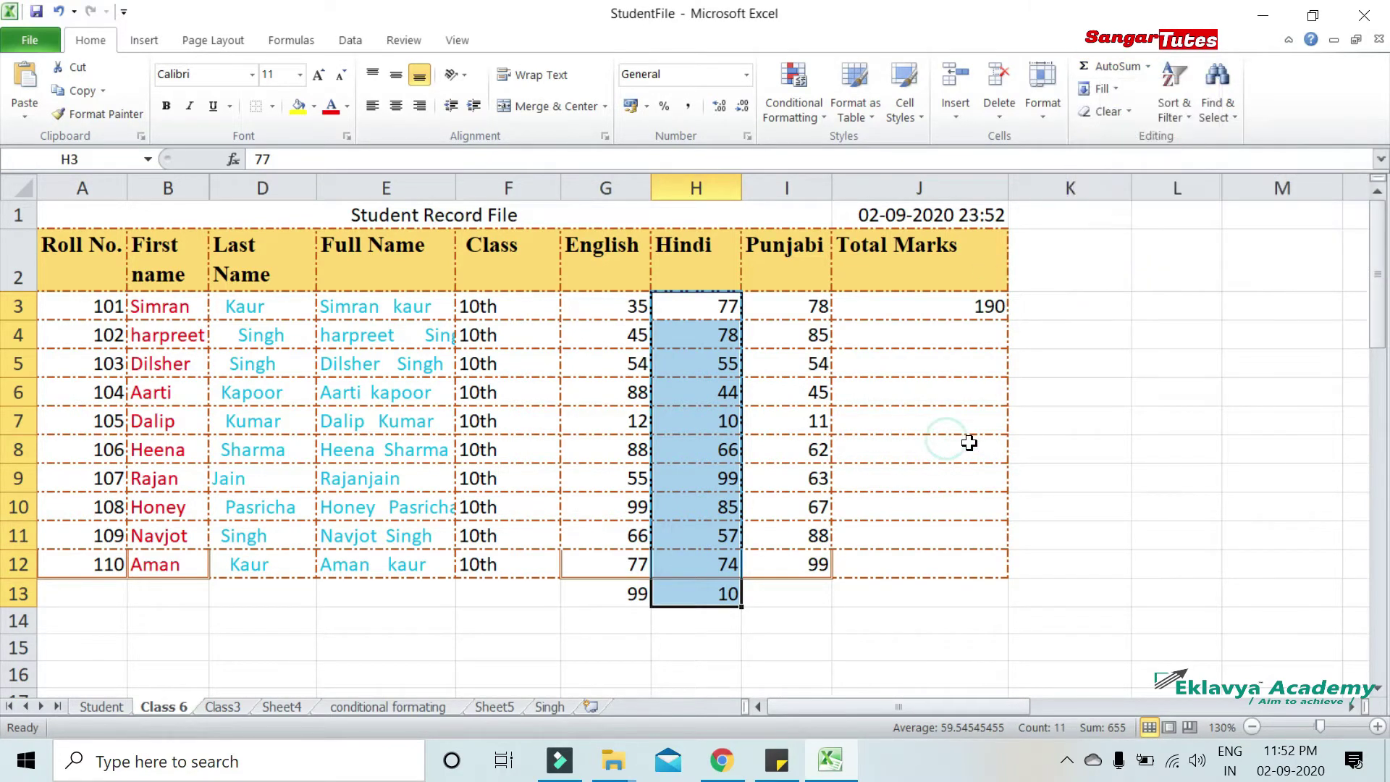
click(967, 443)
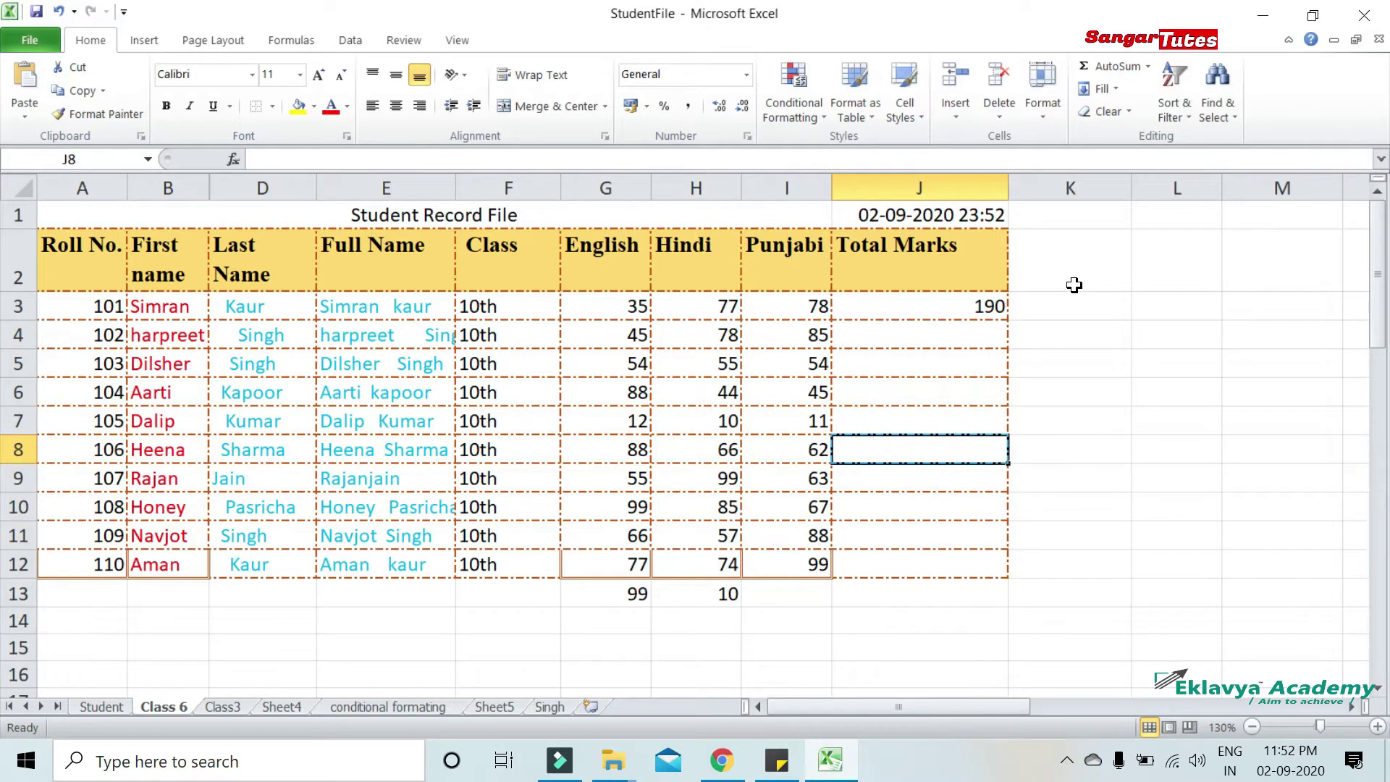
click(1118, 88)
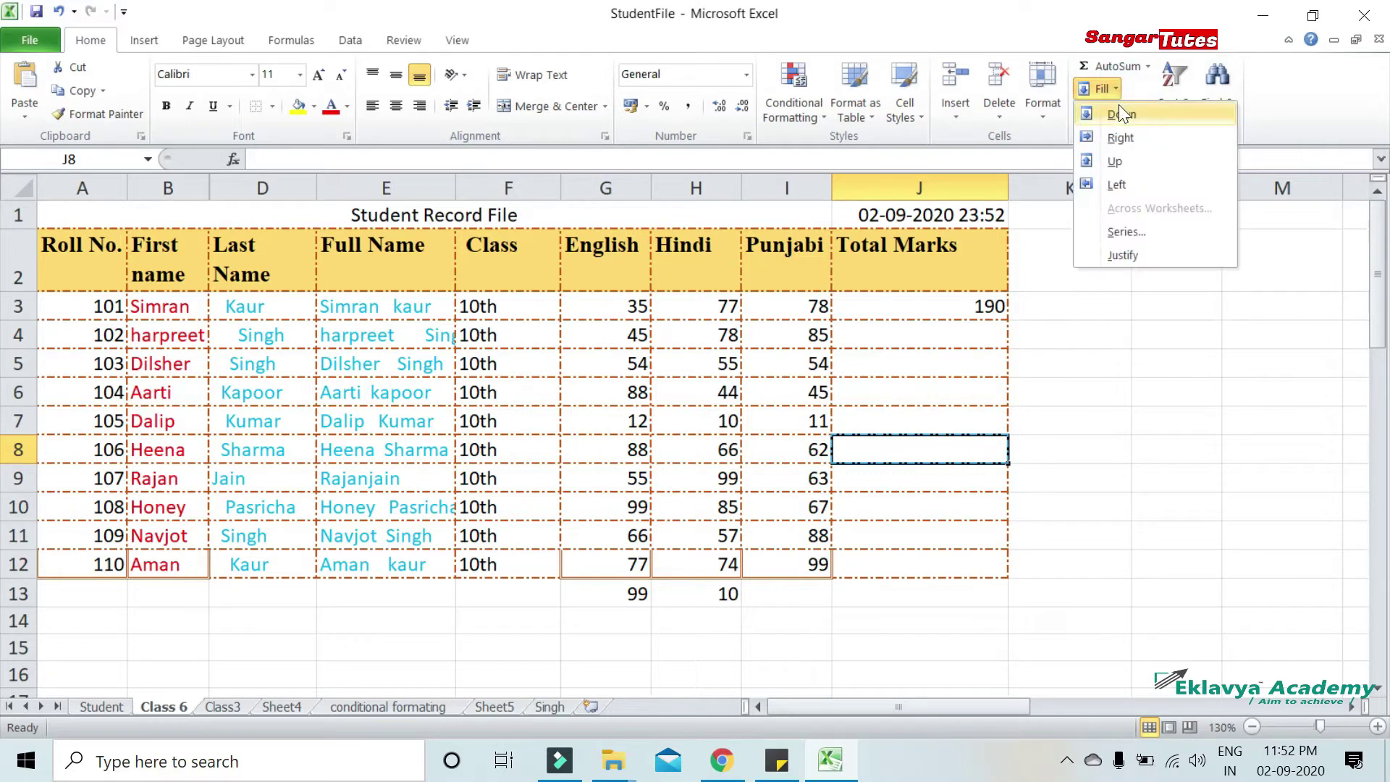
click(923, 568)
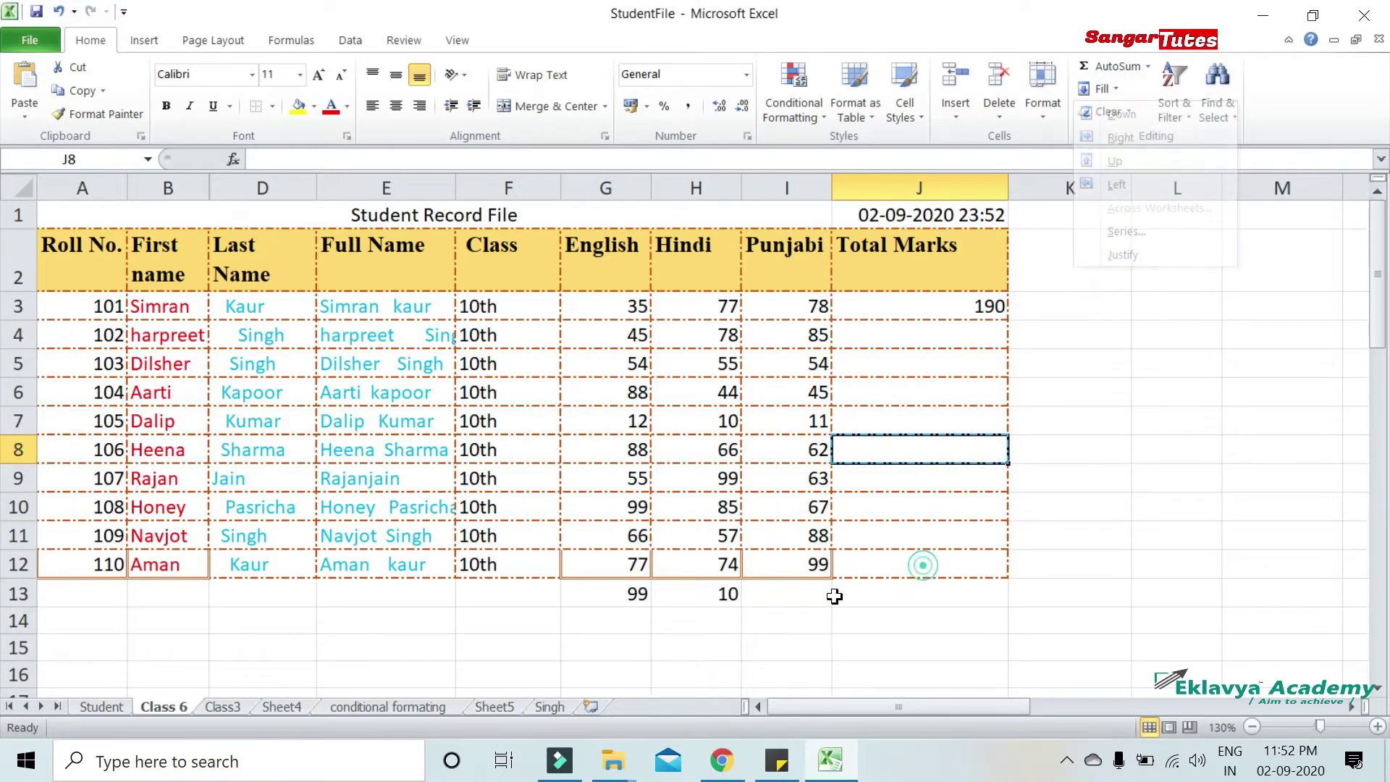
Delete the stray values 99 and 10 from G13:H13
drag(604, 596, 695, 595)
key(Delete)
click(766, 611)
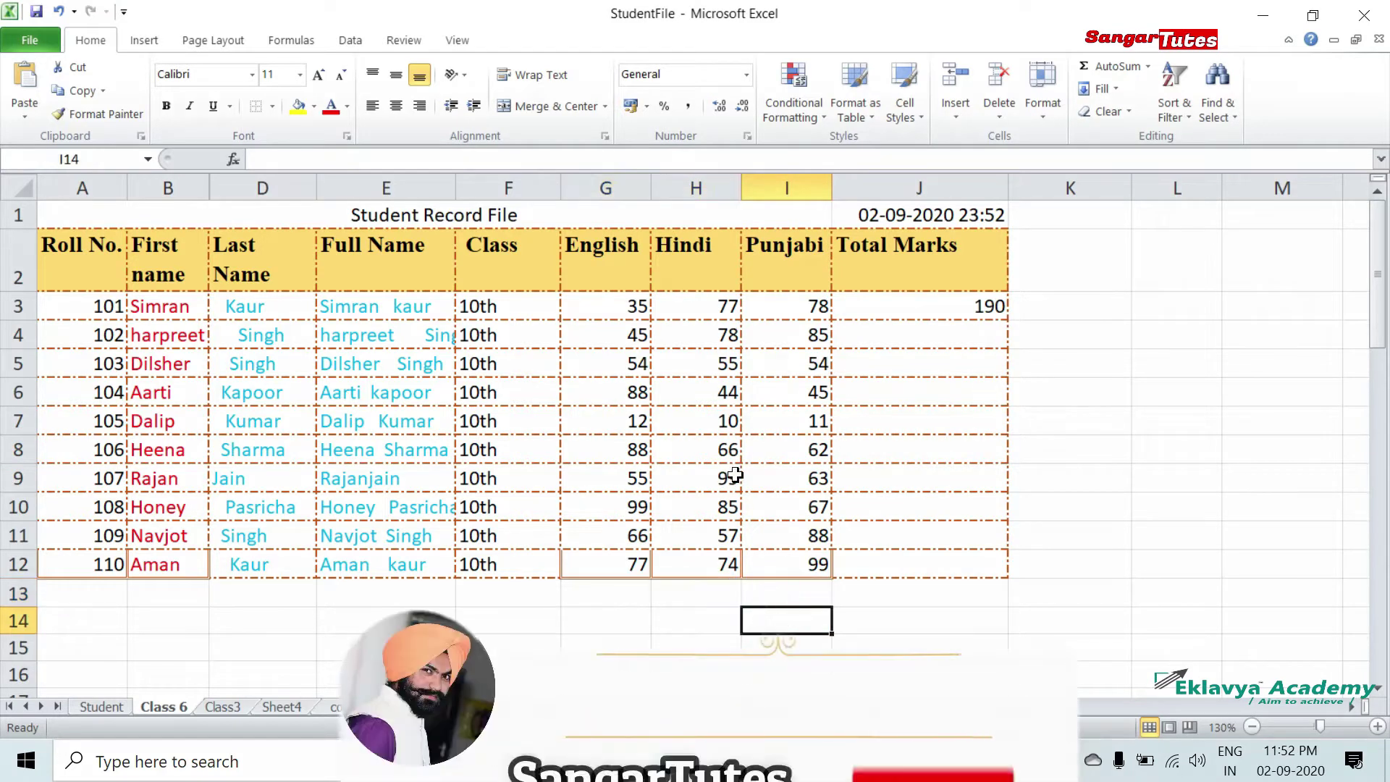
Sum English marks G3:G12 into G13 (619) and select G13:I13
drag(636, 308, 626, 553)
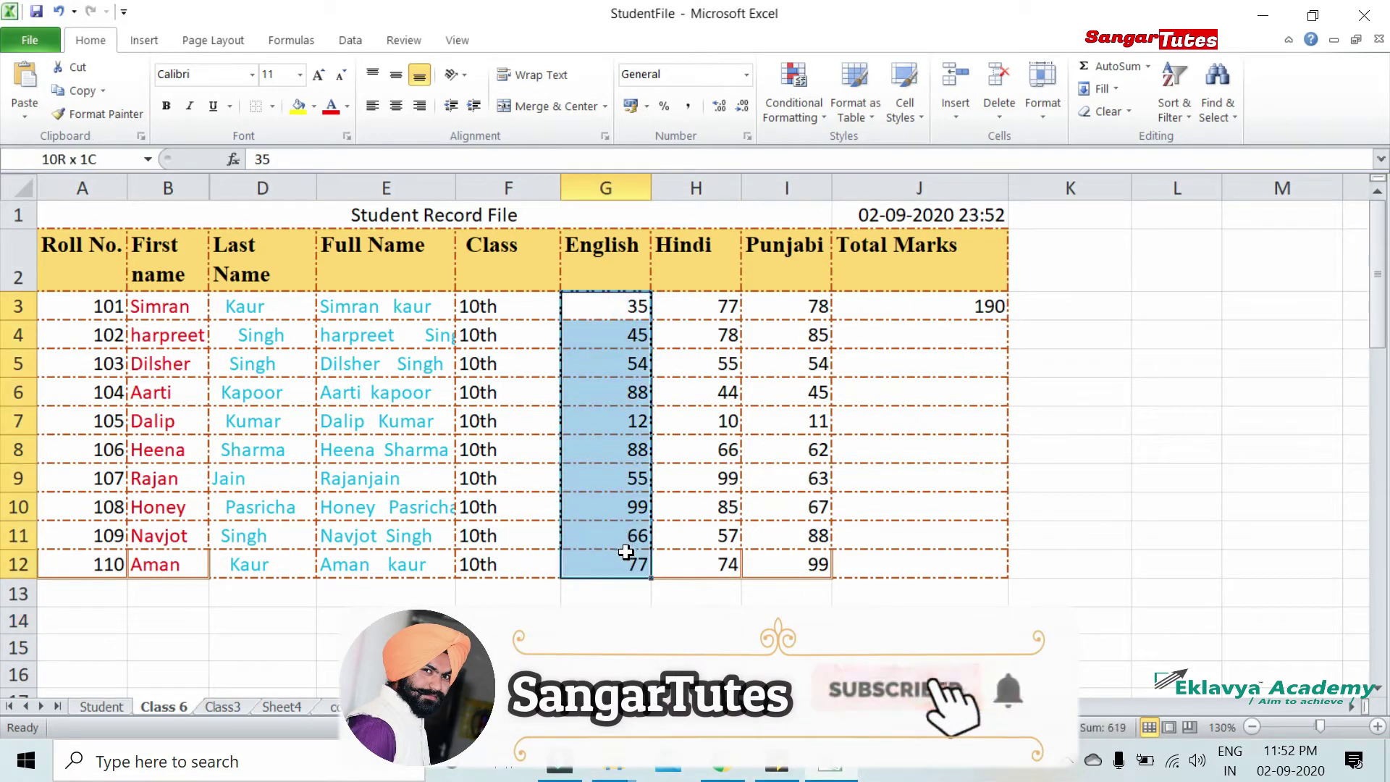
click(1117, 72)
click(774, 637)
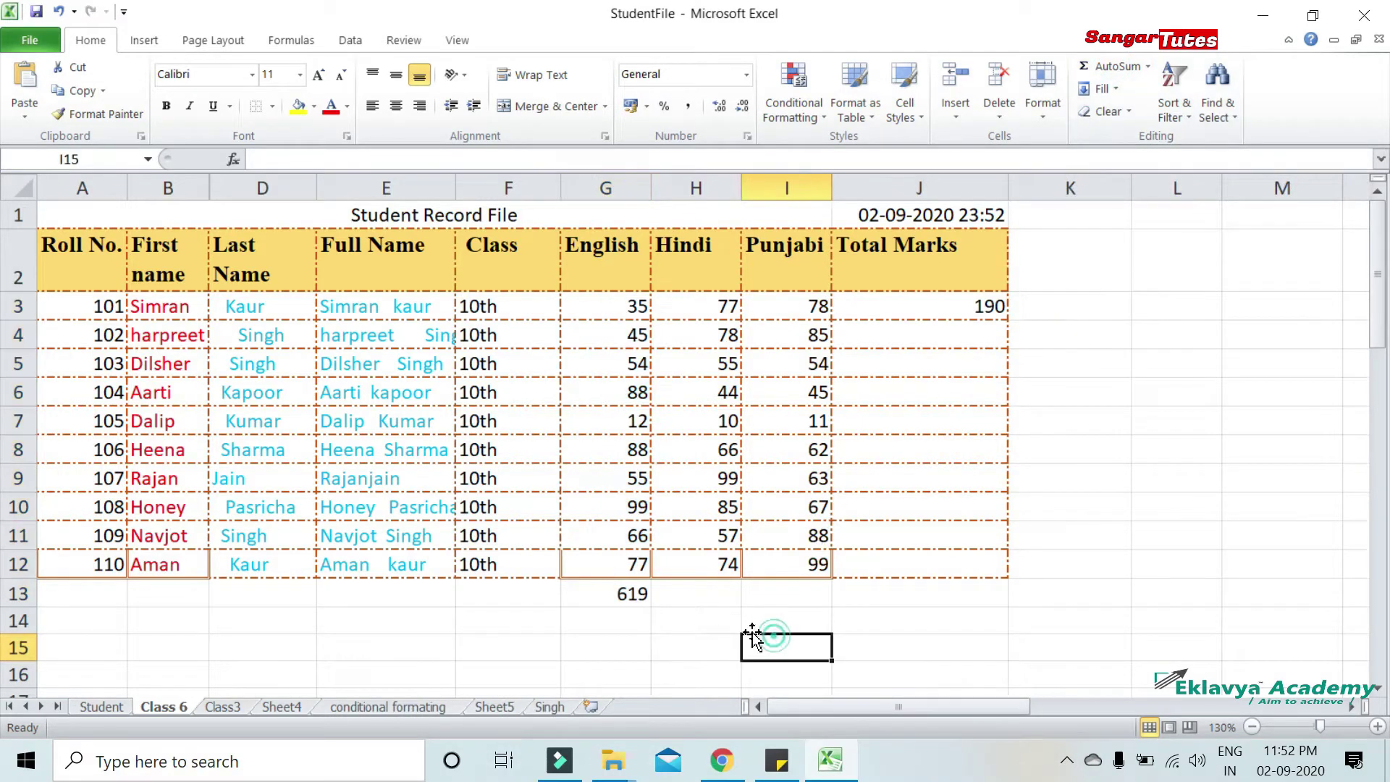
click(621, 598)
drag(624, 307, 628, 537)
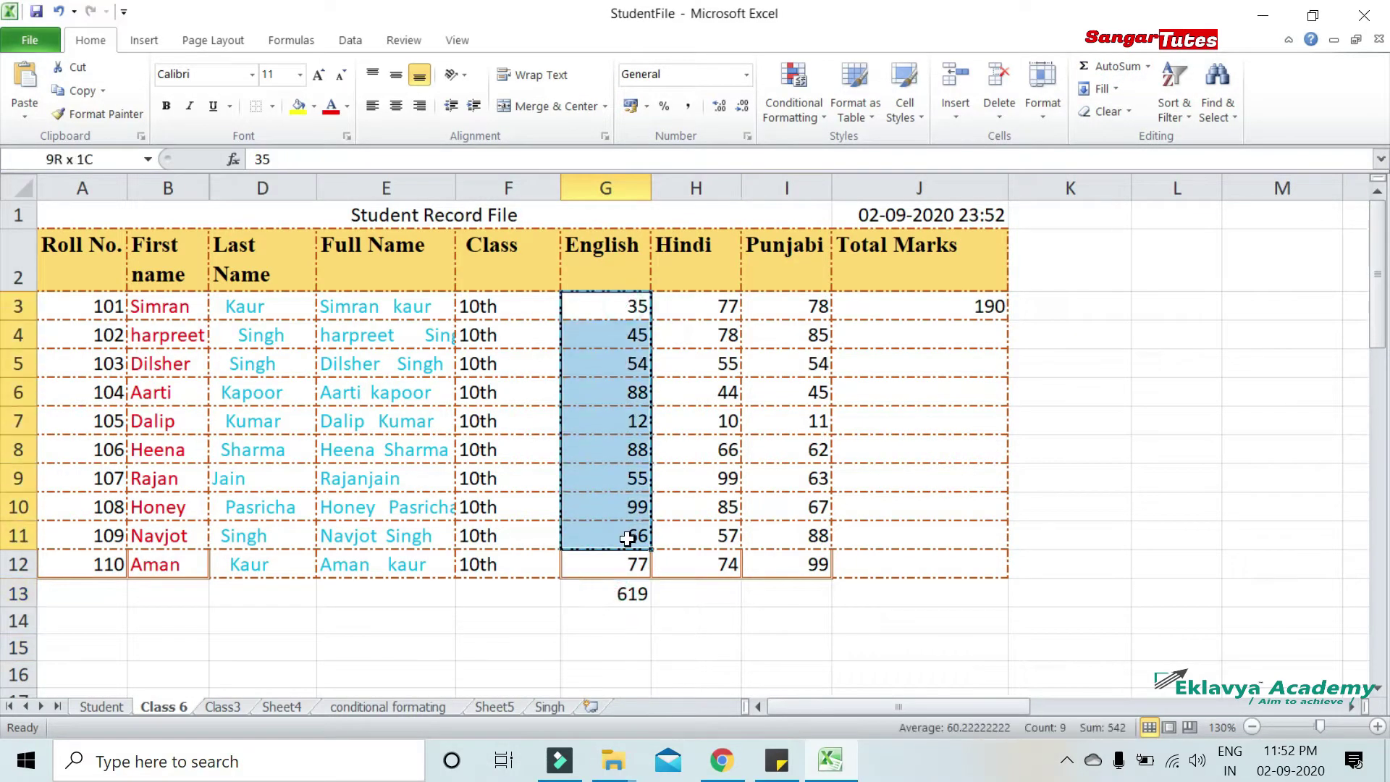
drag(641, 601, 781, 588)
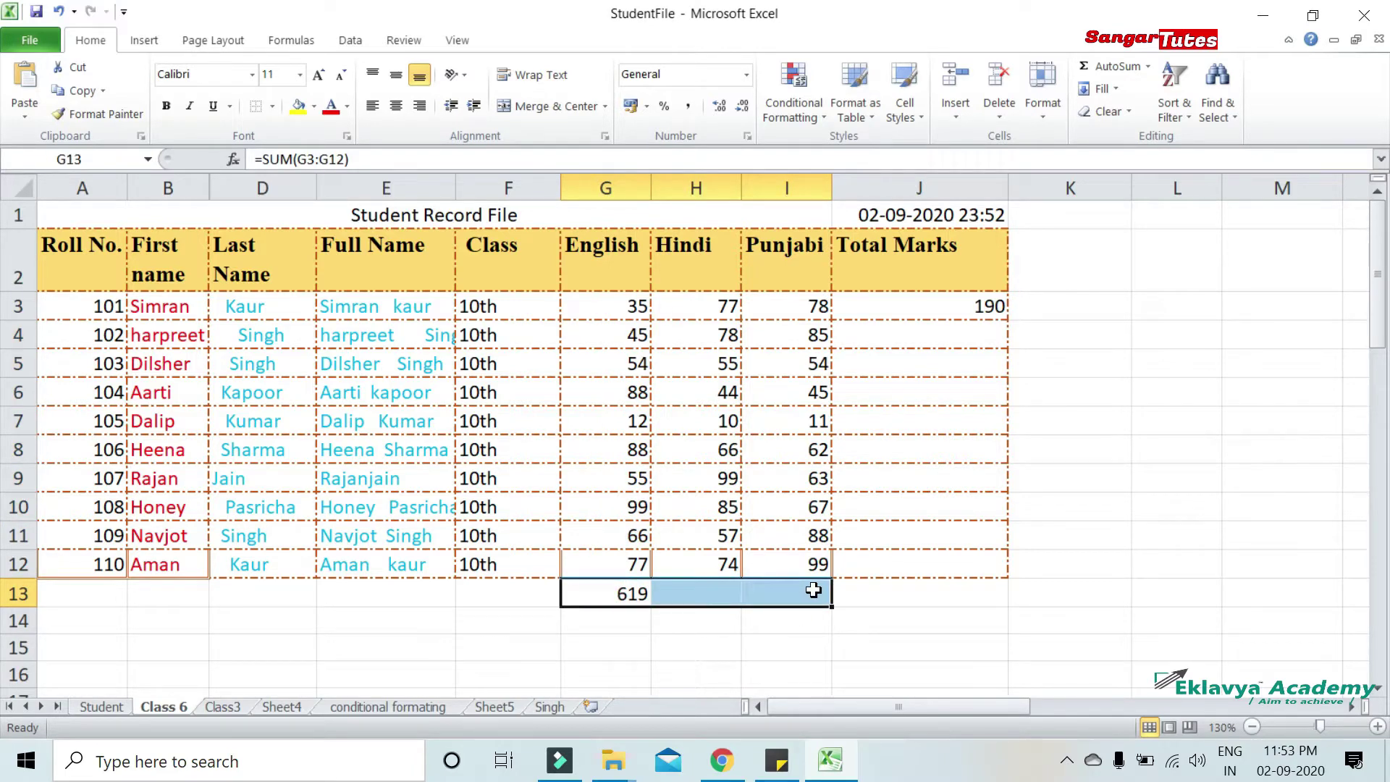
Fill the G13 SUM formula right to I13, giving Hindi 645 and Punjabi 652
click(1115, 92)
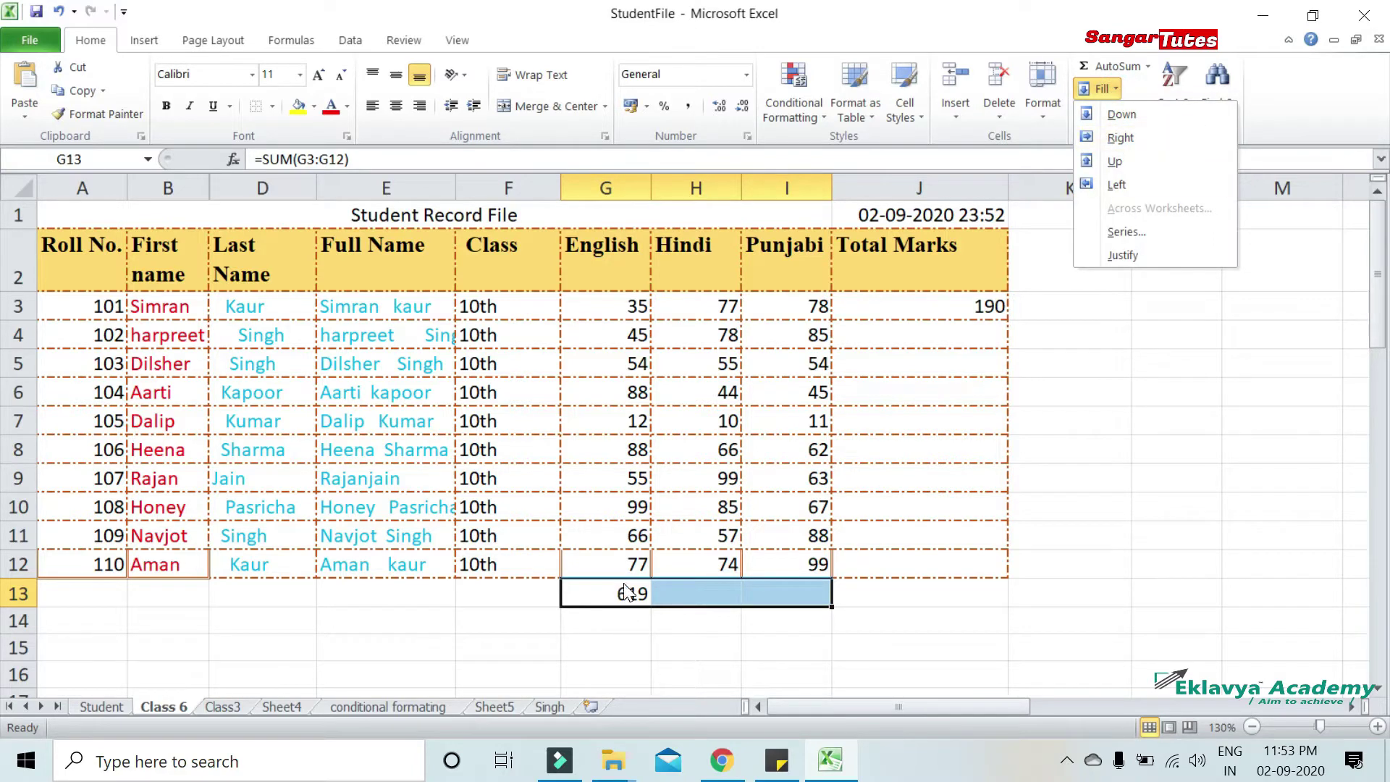
click(1190, 137)
click(1063, 568)
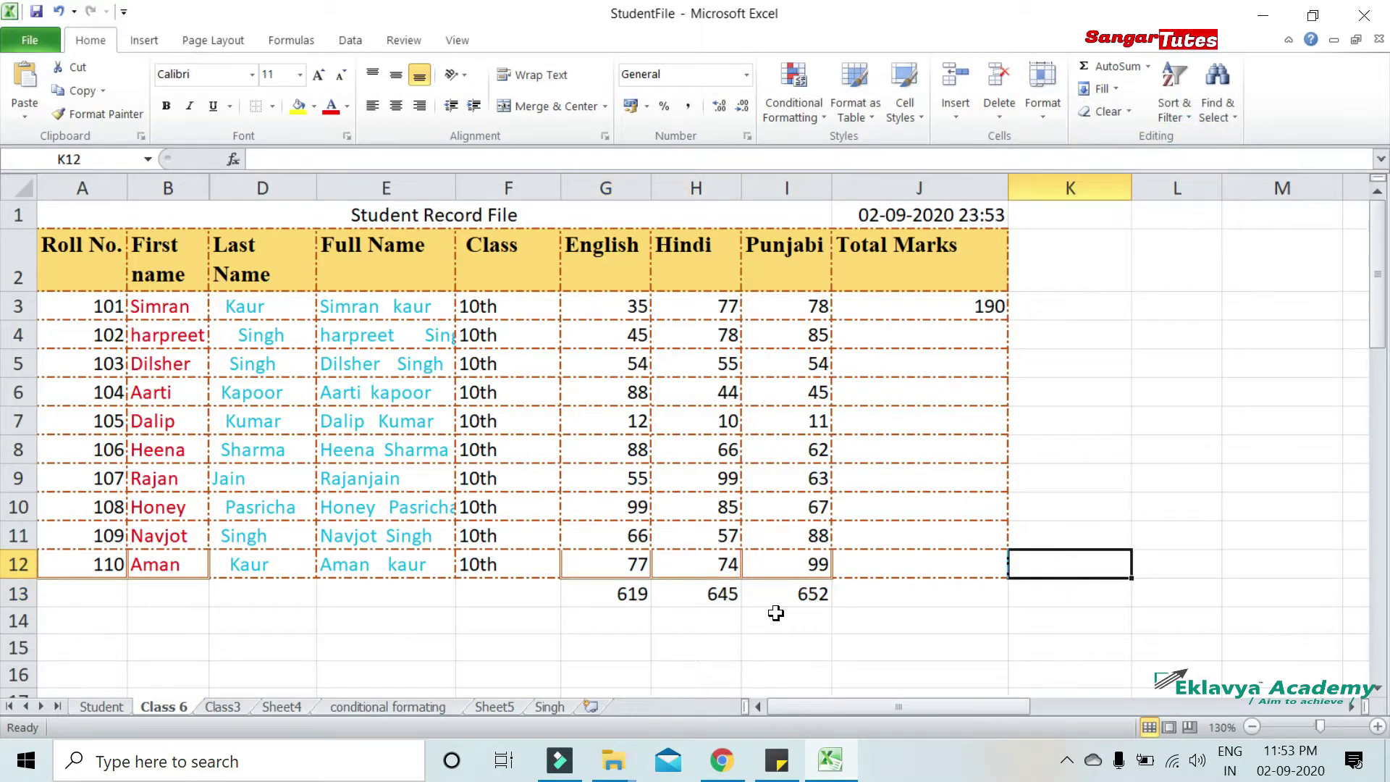
click(729, 604)
click(771, 598)
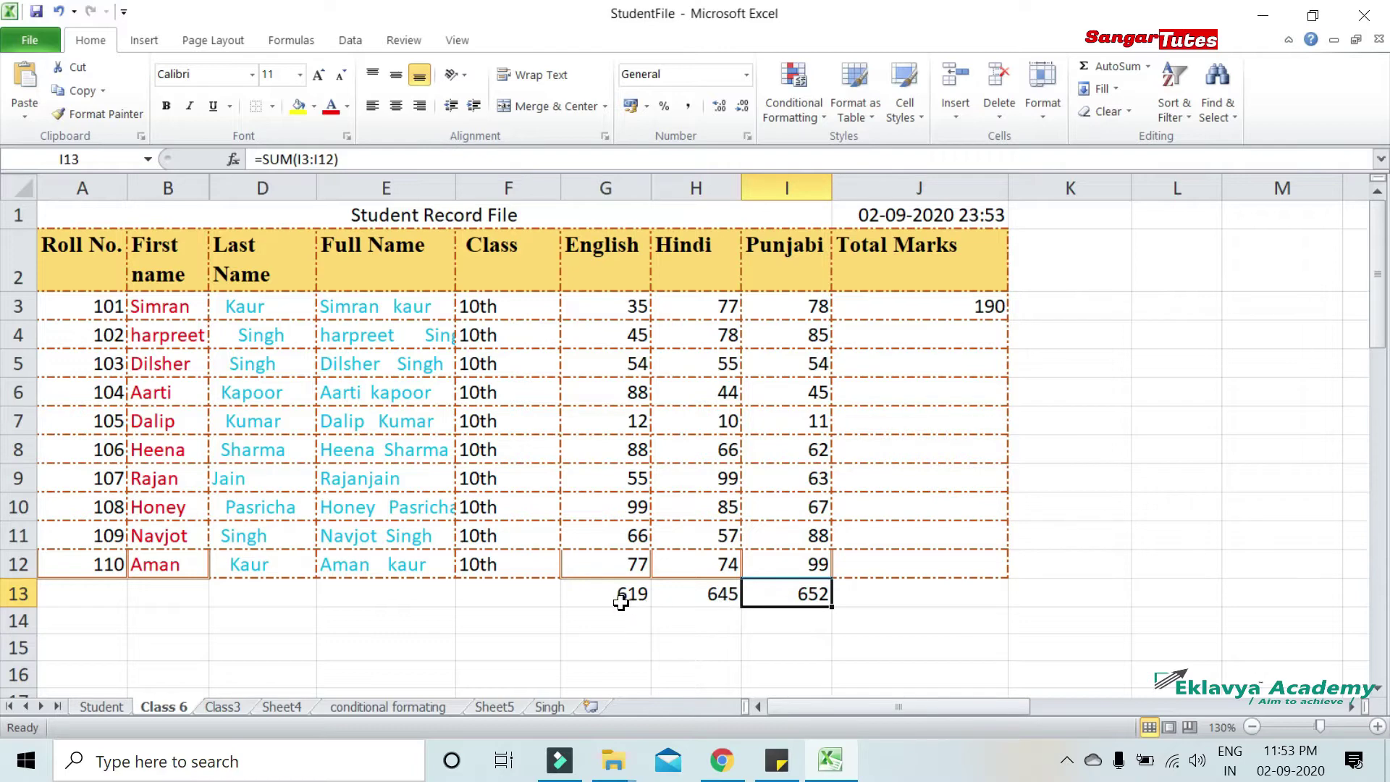
Copy the English total across to I13 again by dragging G13's fill handle
drag(621, 603, 790, 595)
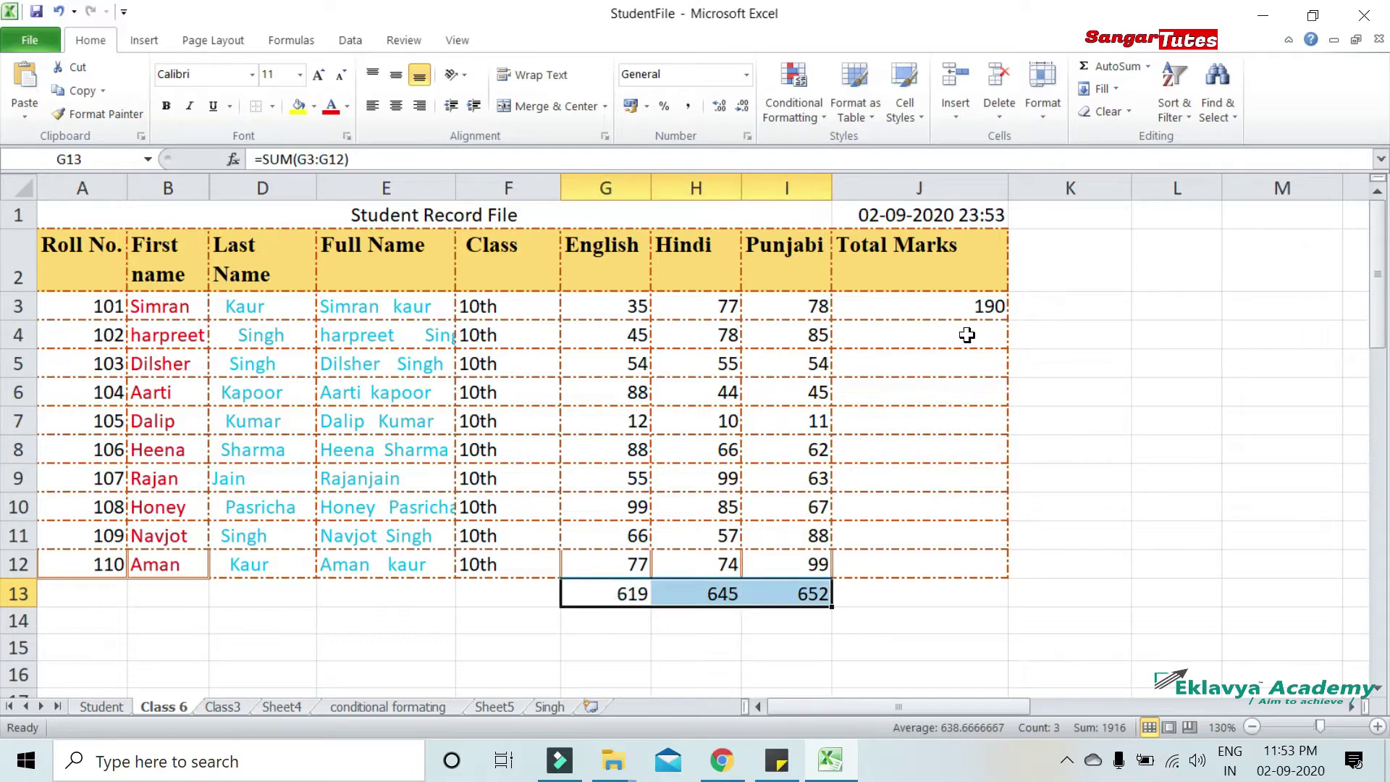
click(1117, 90)
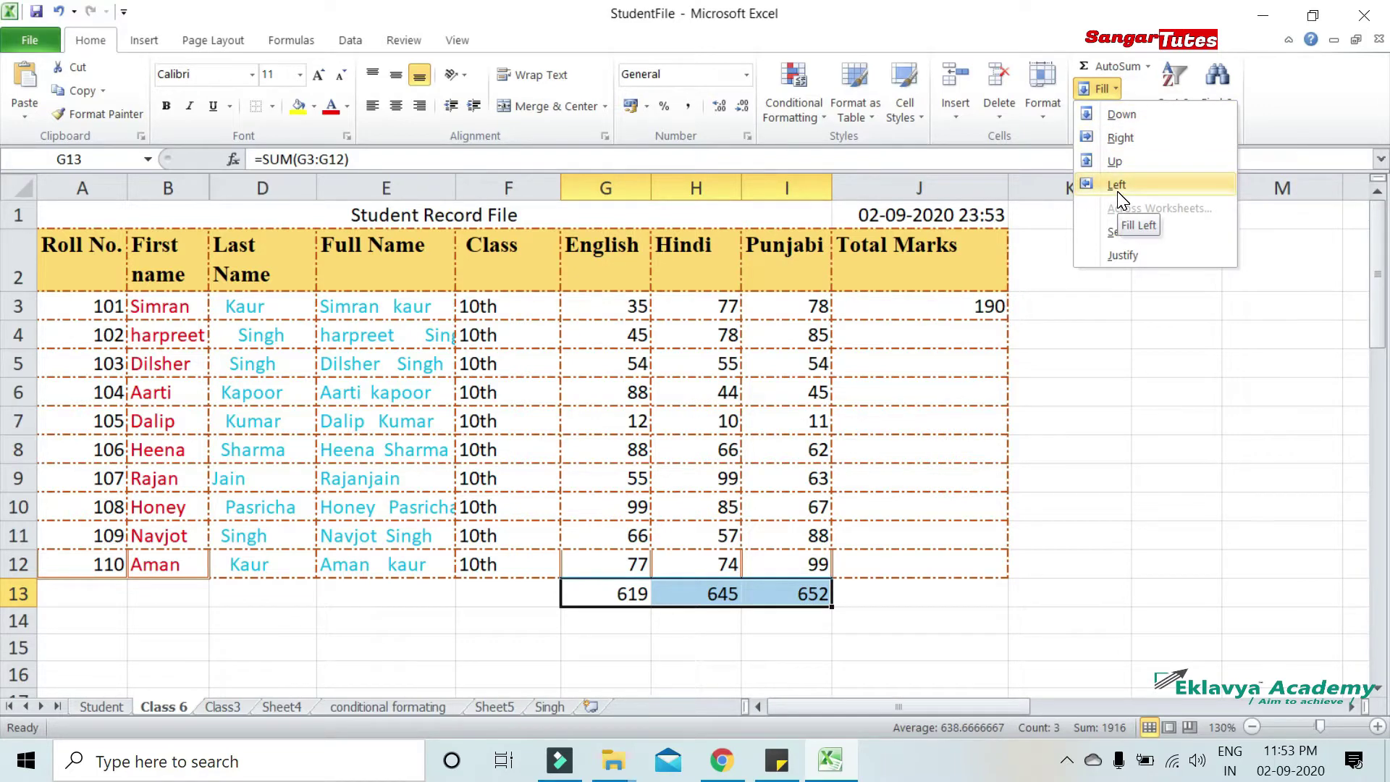
click(628, 594)
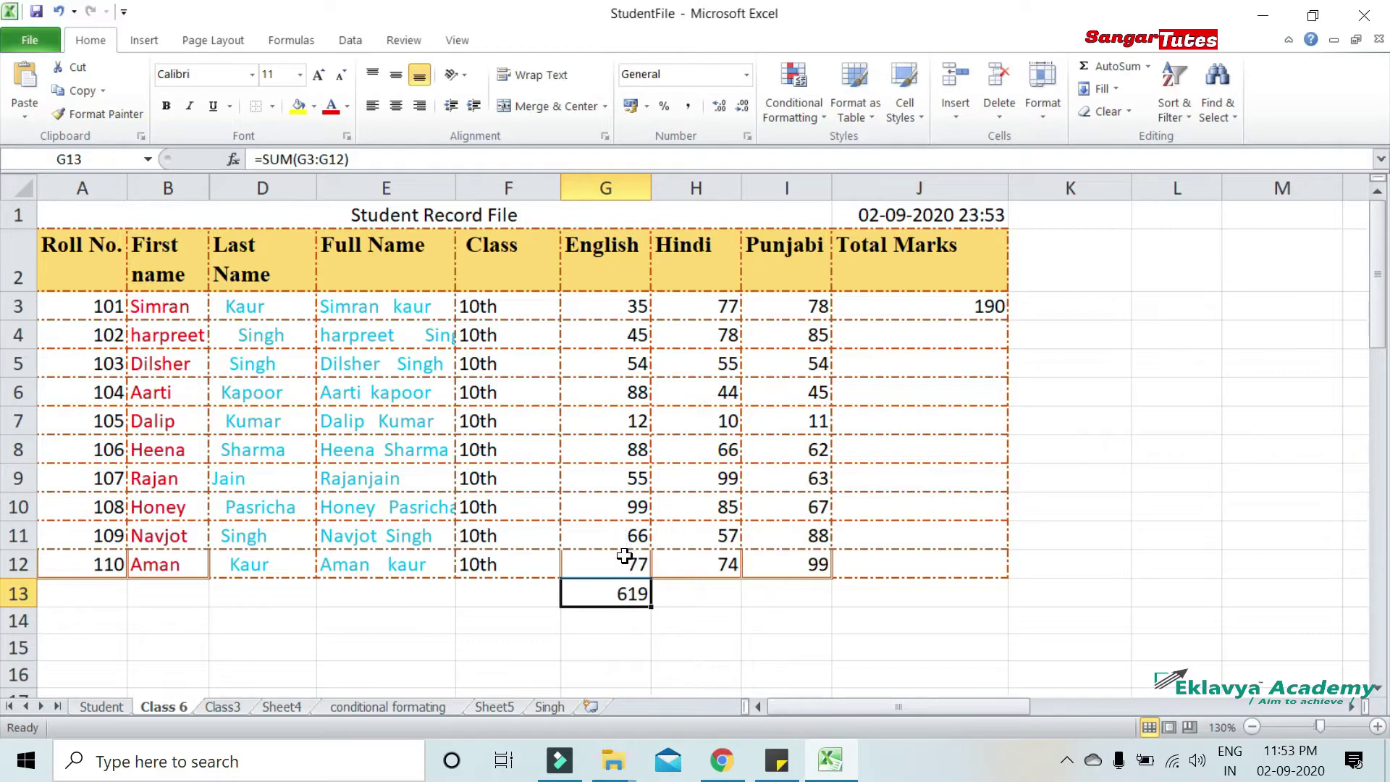
click(645, 598)
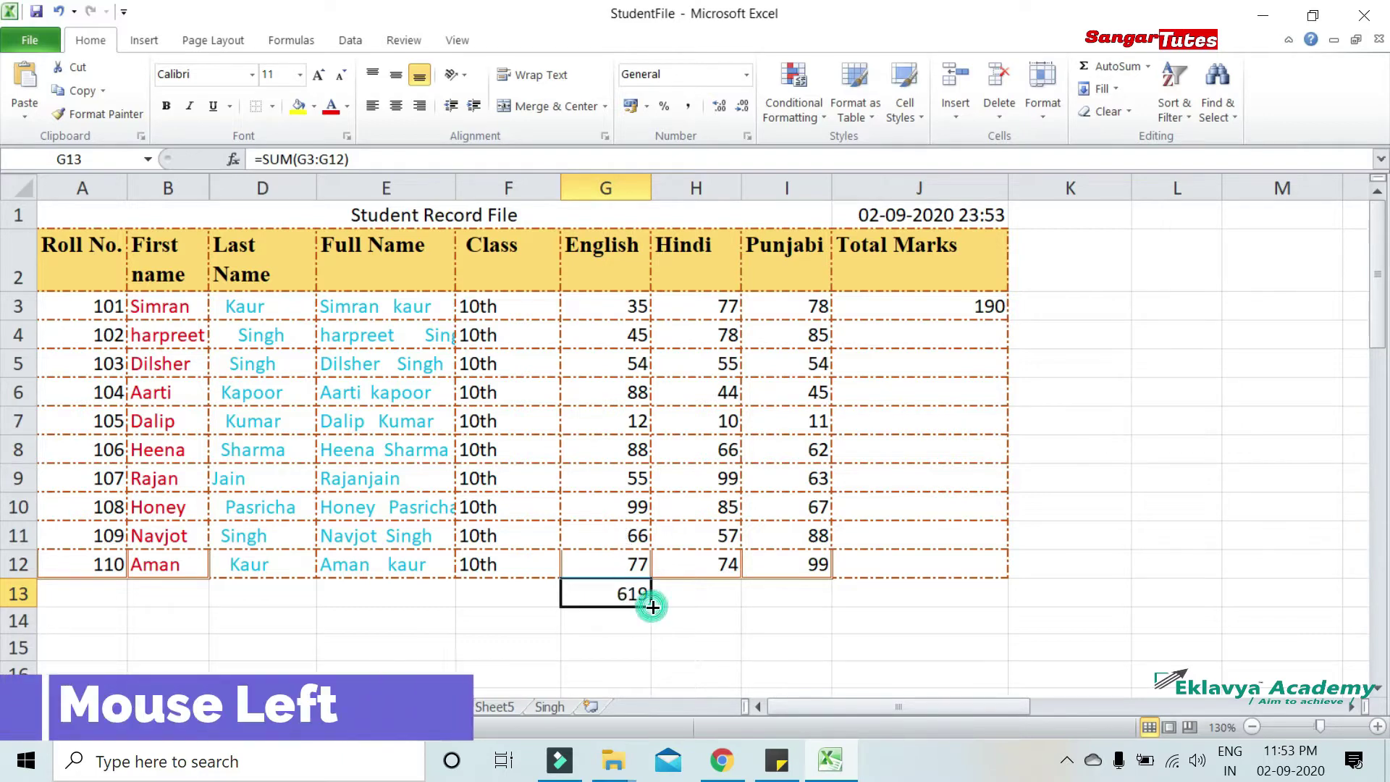
drag(678, 607, 793, 605)
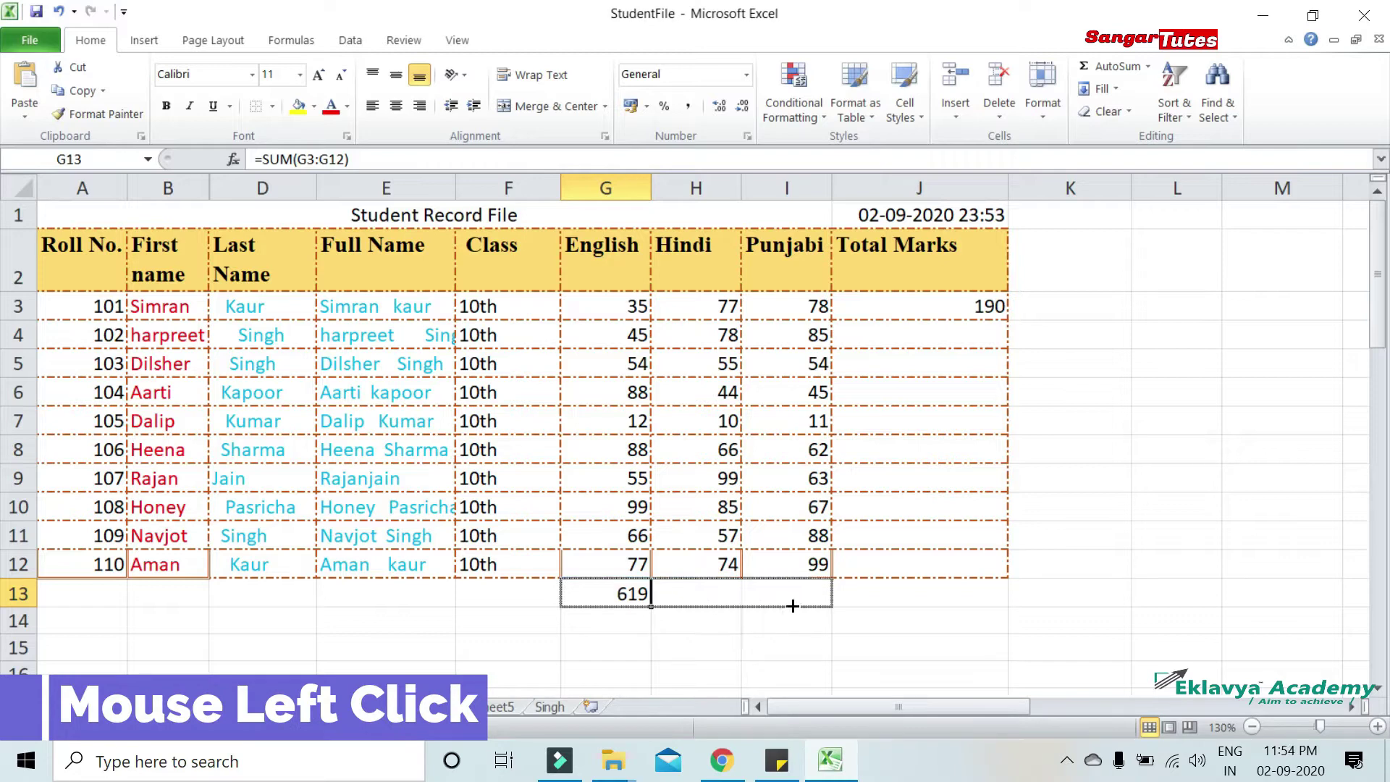
drag(806, 605, 806, 606)
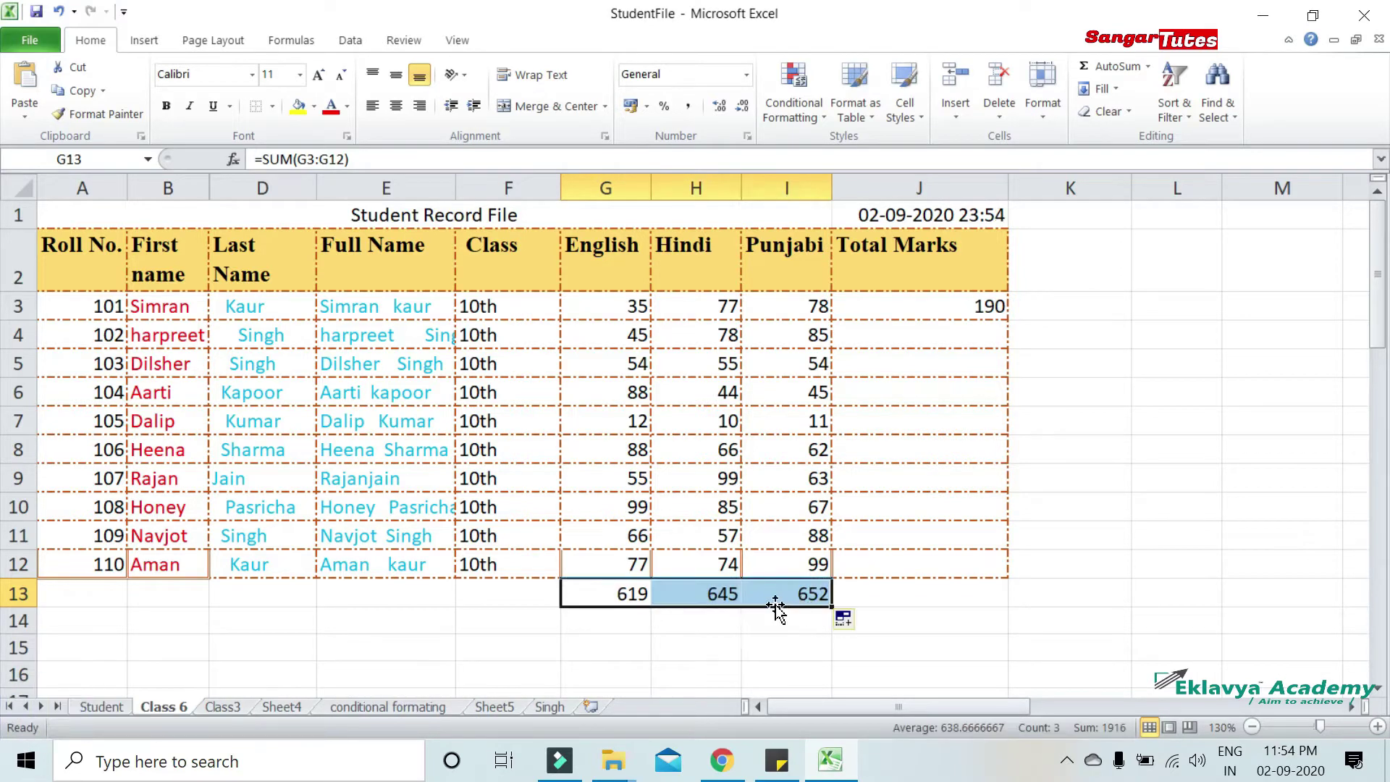
click(720, 593)
click(811, 590)
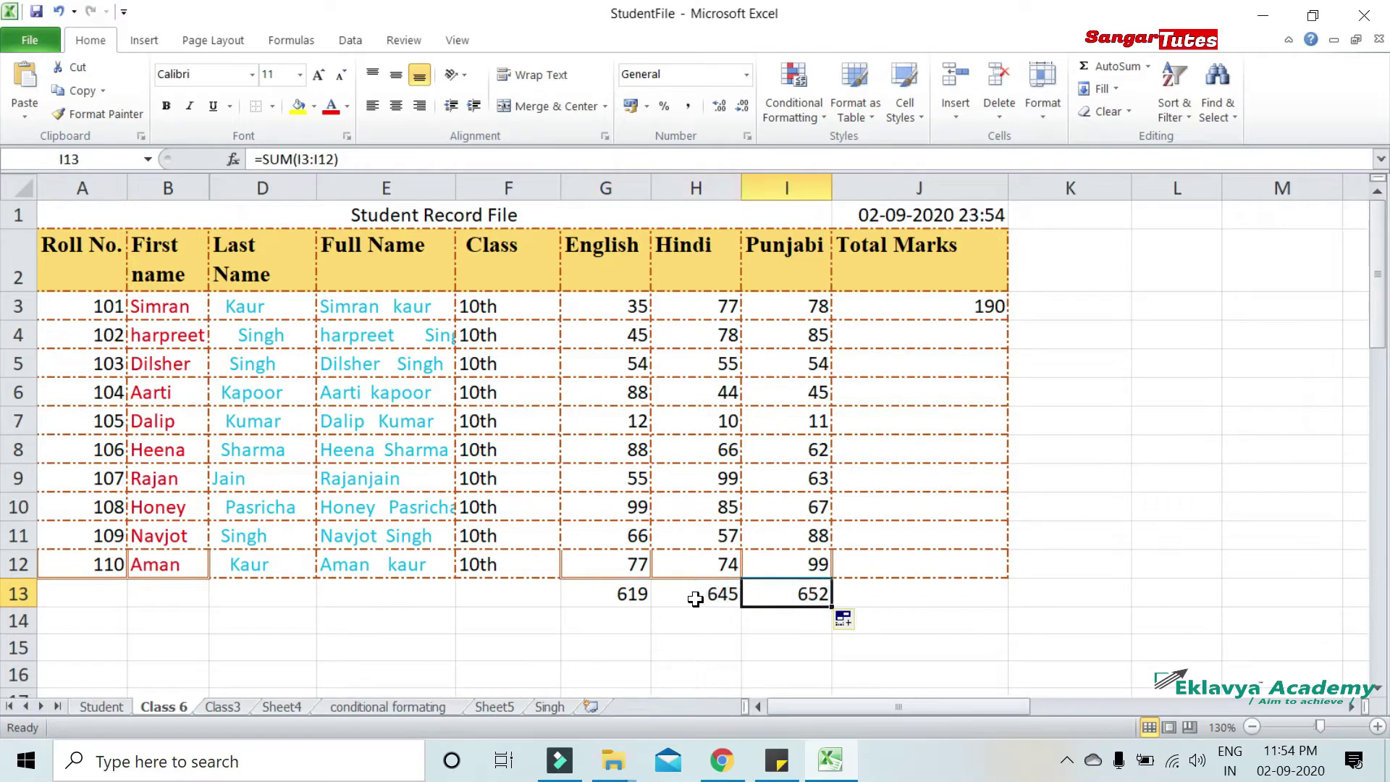
drag(633, 594, 804, 594)
click(1116, 86)
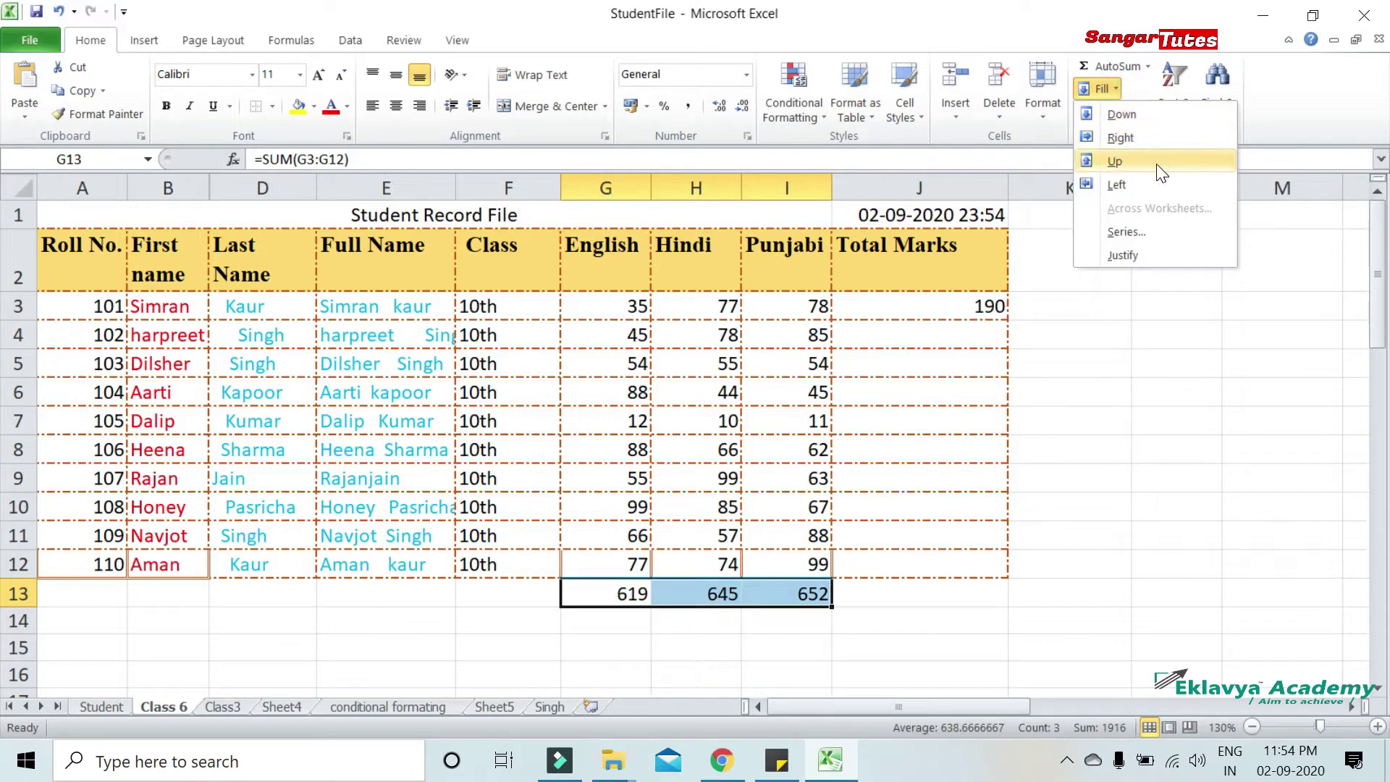
Drag J3's total down to row 12, then undo the copy
click(974, 304)
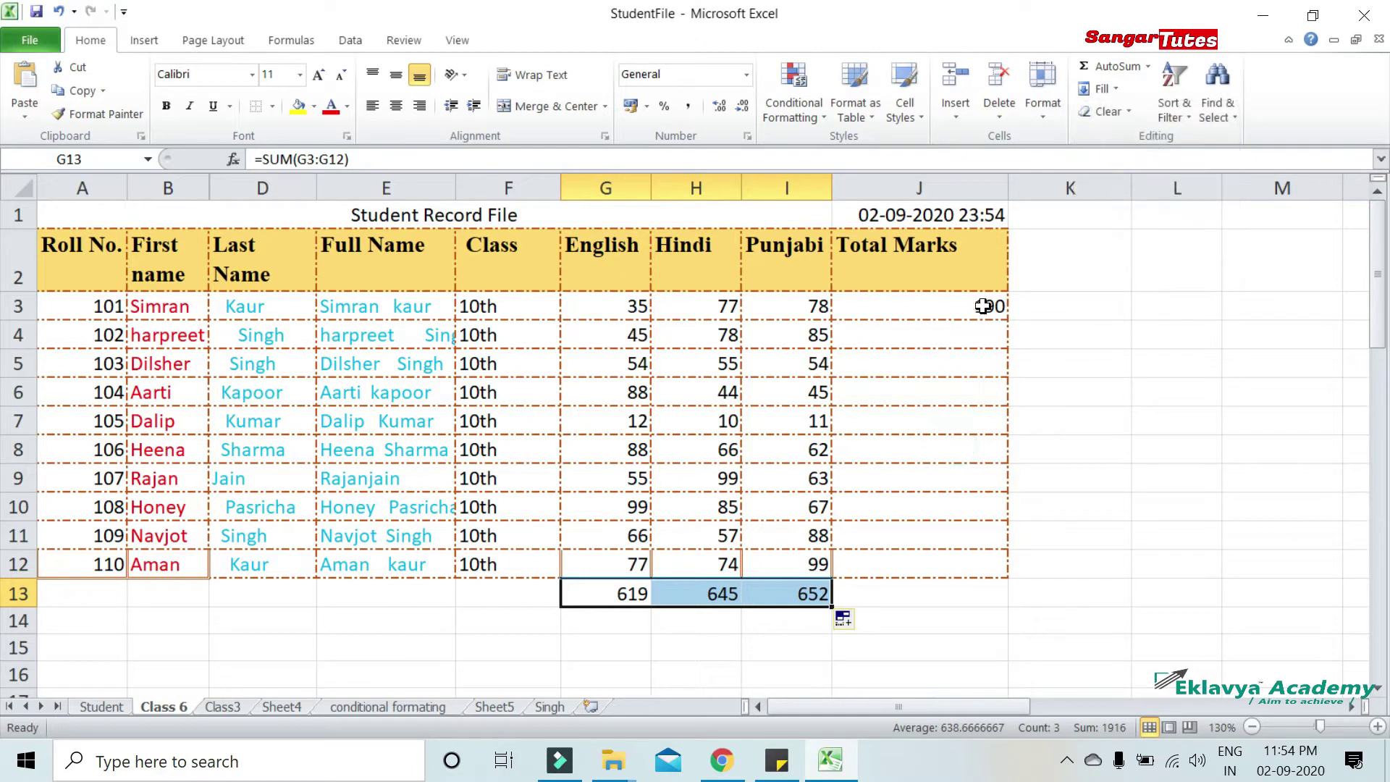
click(977, 304)
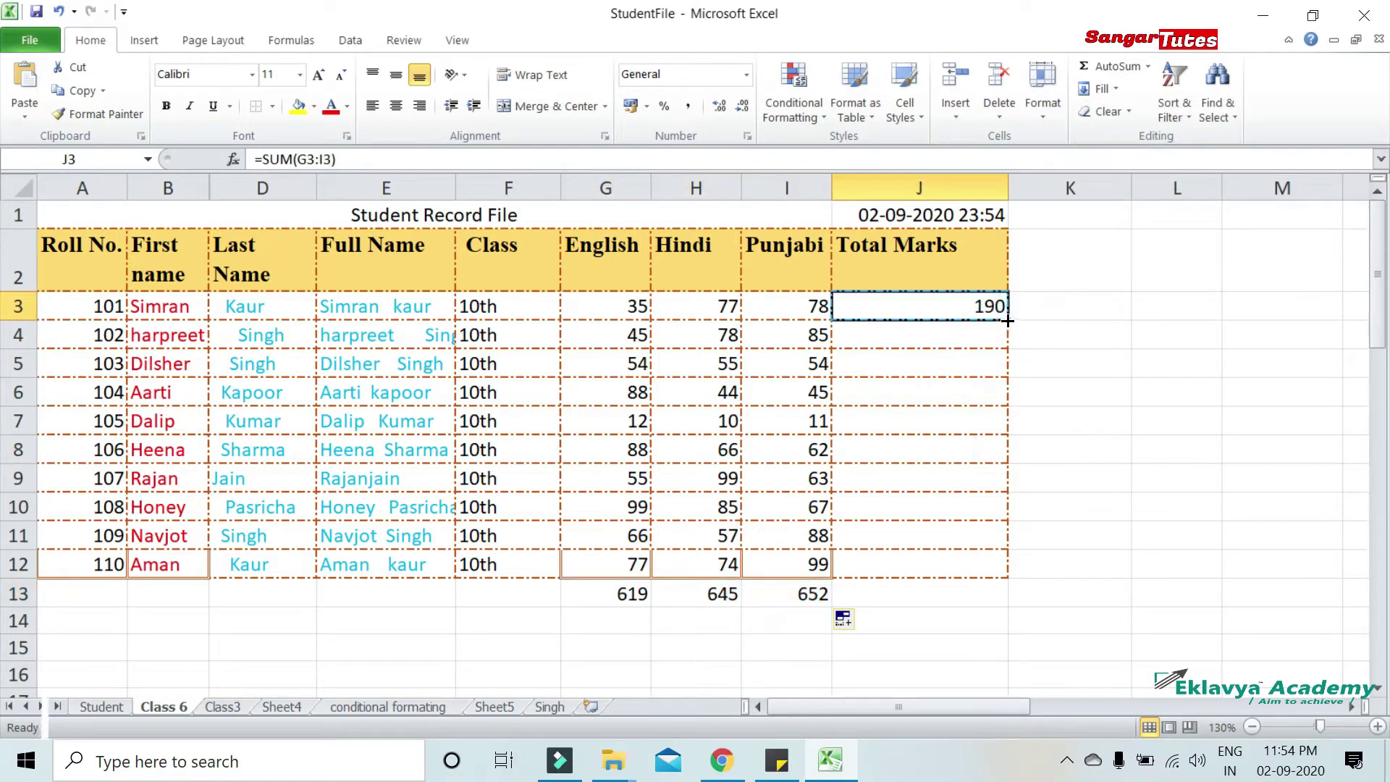
drag(1008, 320, 1006, 568)
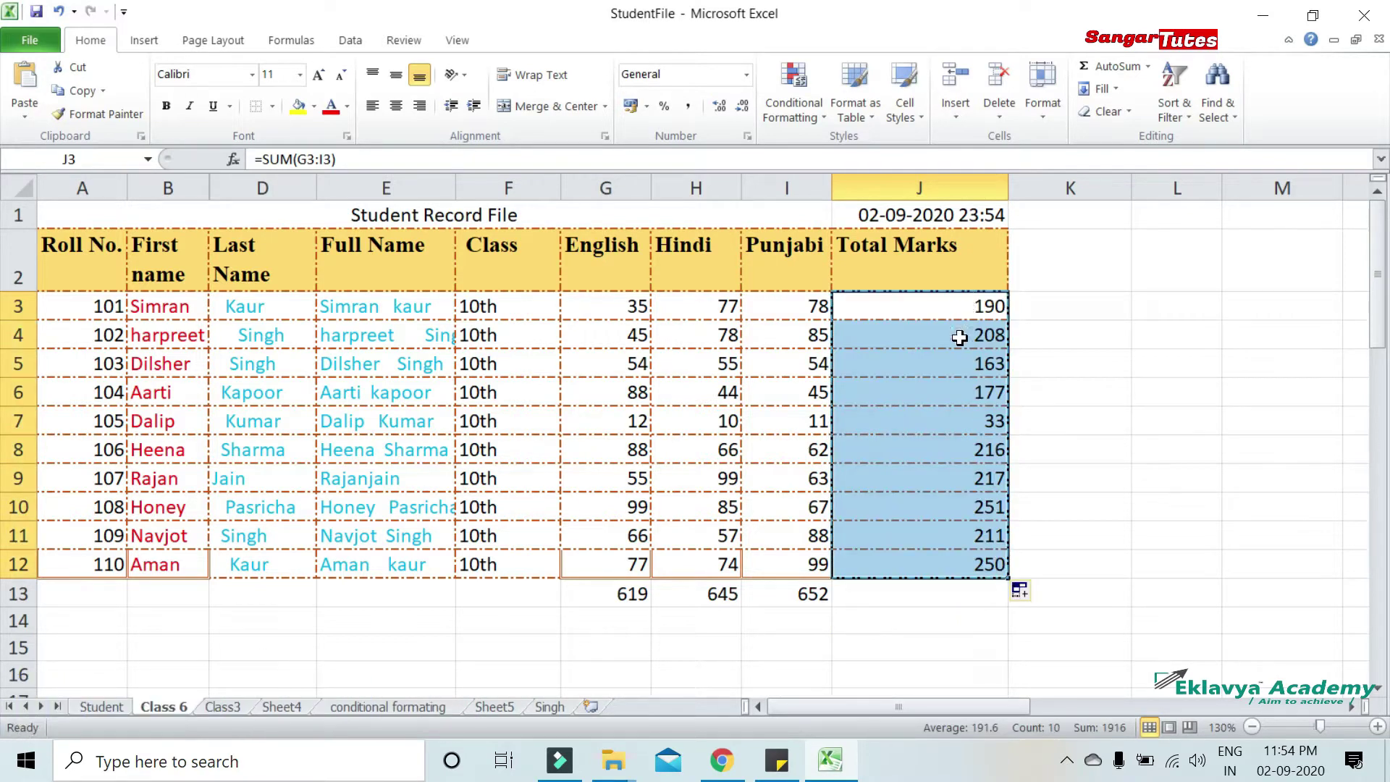
key(ctrl+z)
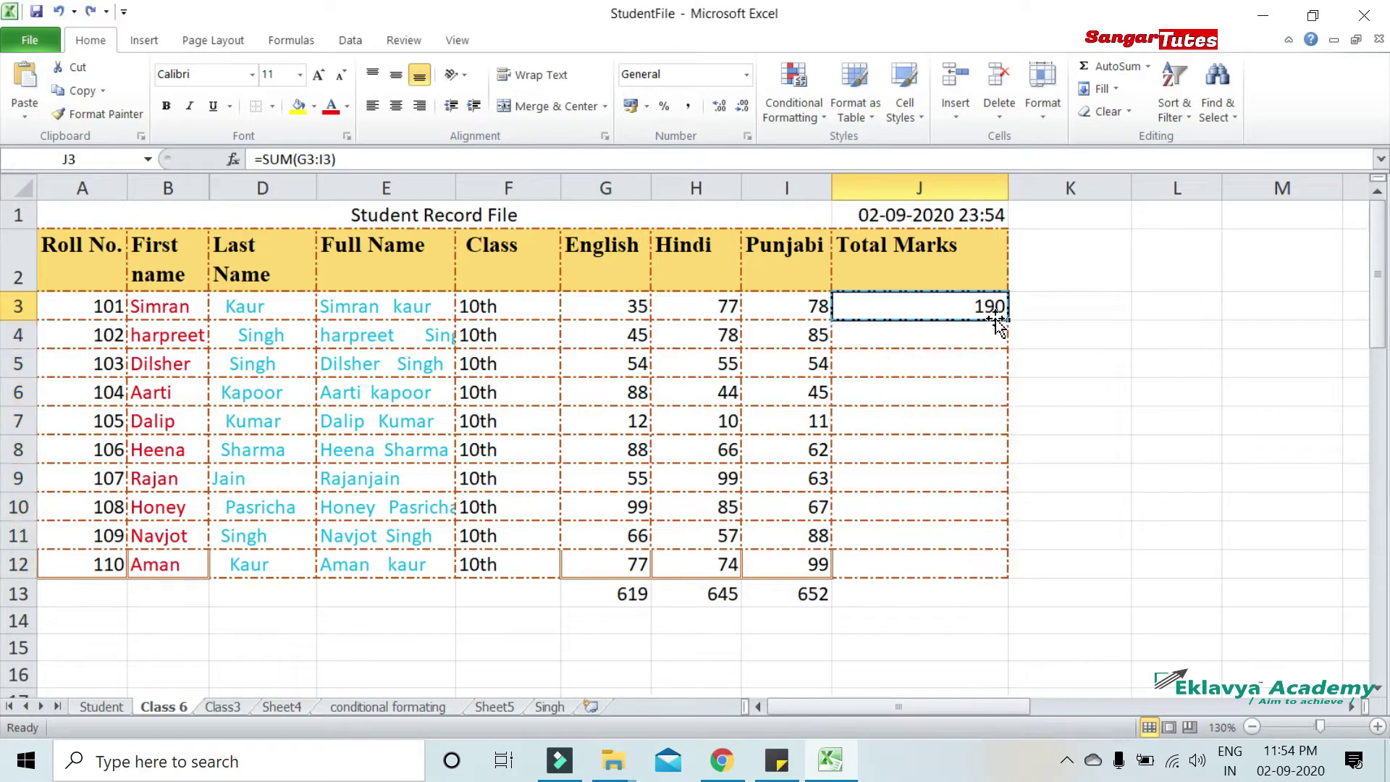
Fill =SUM(G3:I3) down J3:J12 with Fill > Down and verify the copied totals
drag(979, 305, 980, 561)
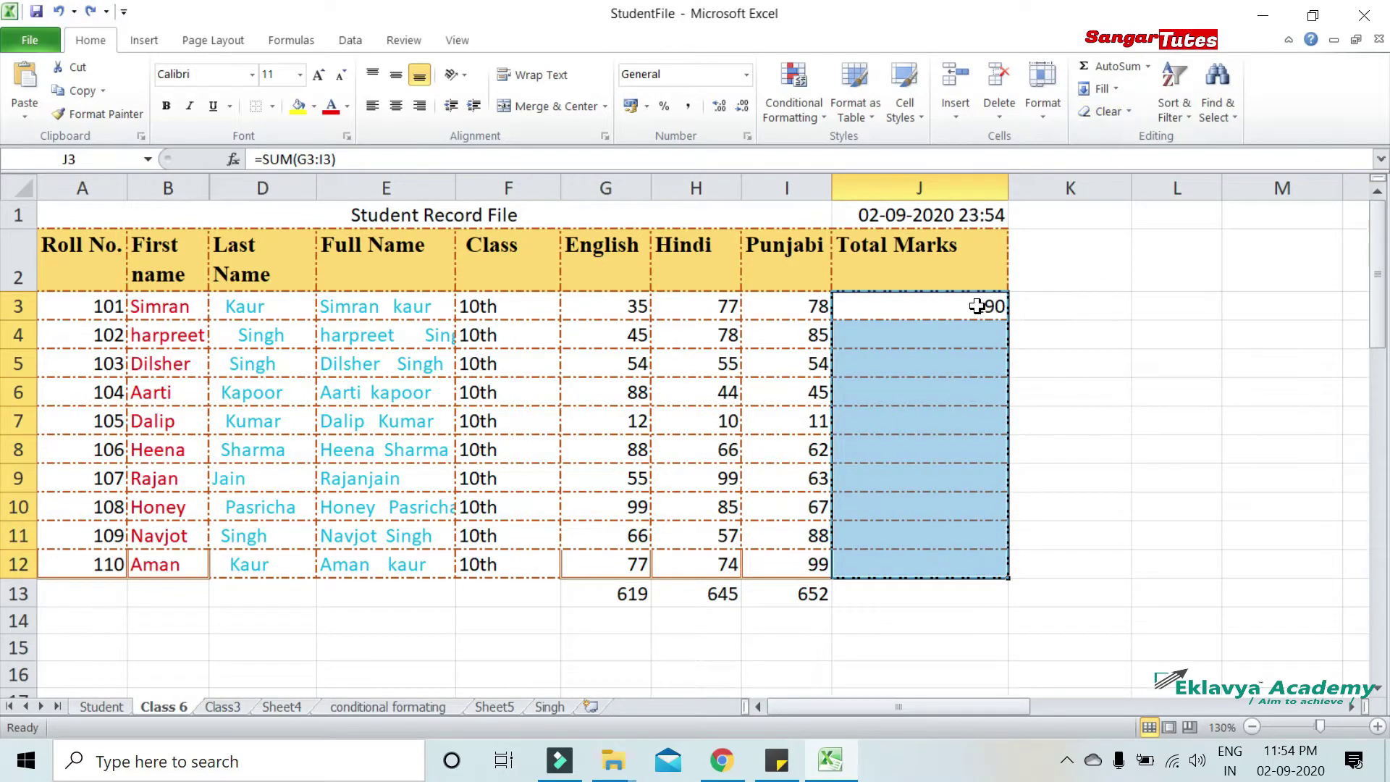
click(1121, 89)
click(1123, 116)
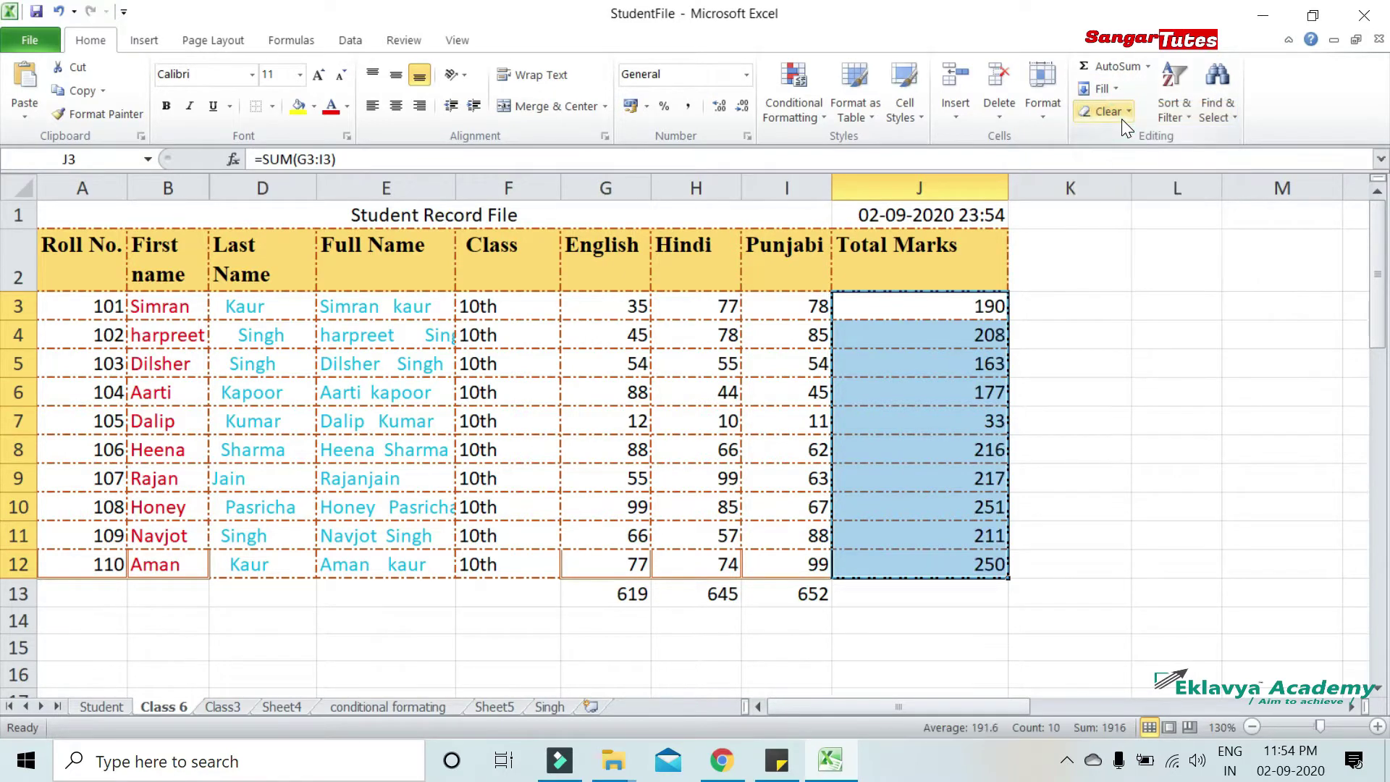
click(968, 418)
click(975, 332)
click(973, 391)
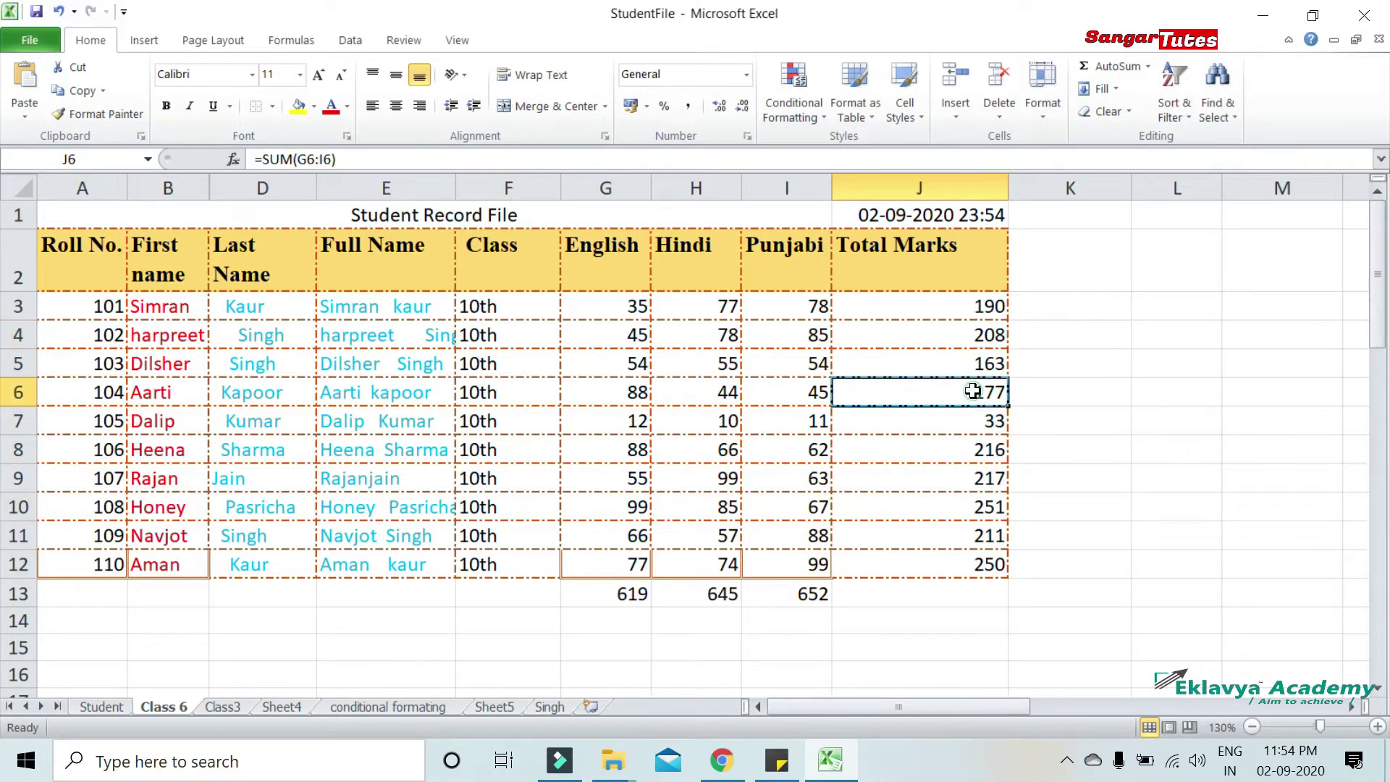
click(973, 443)
click(974, 509)
click(973, 552)
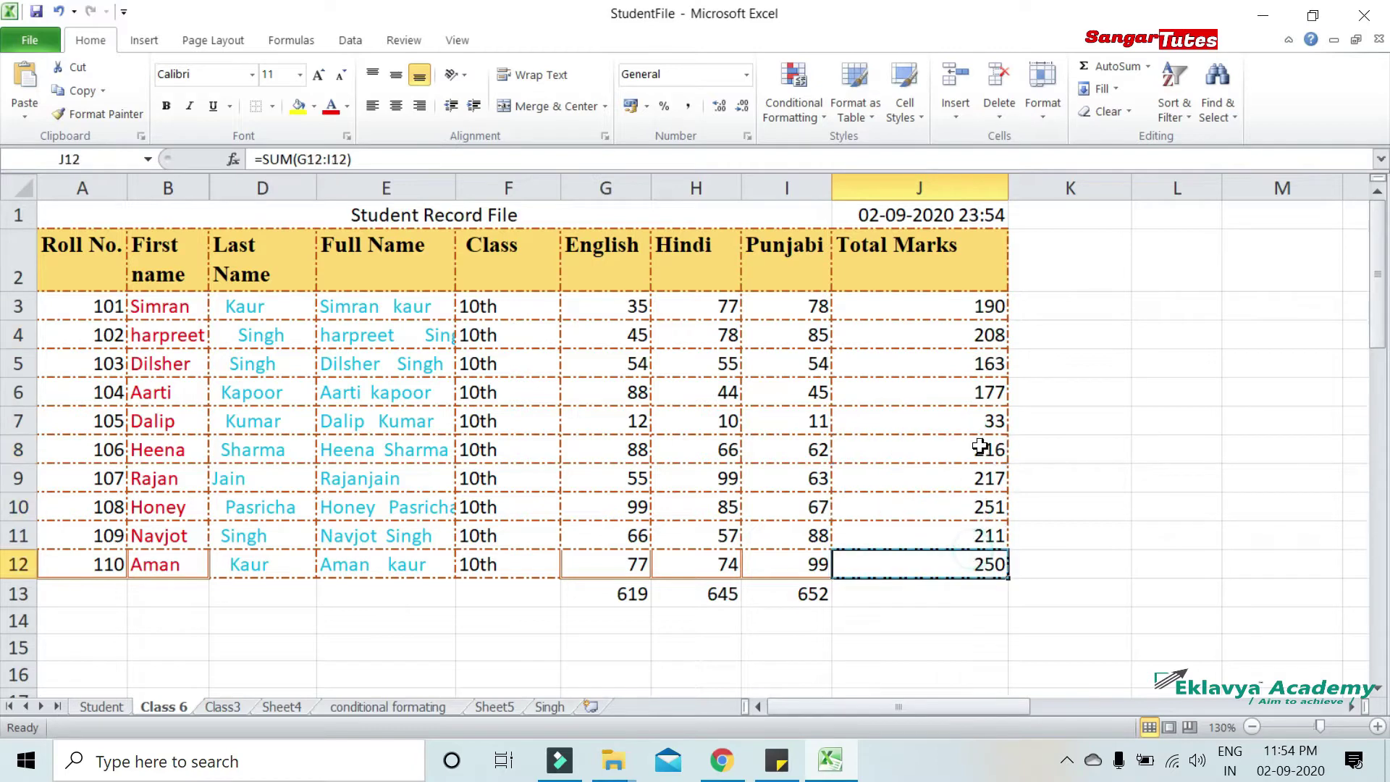
click(1114, 88)
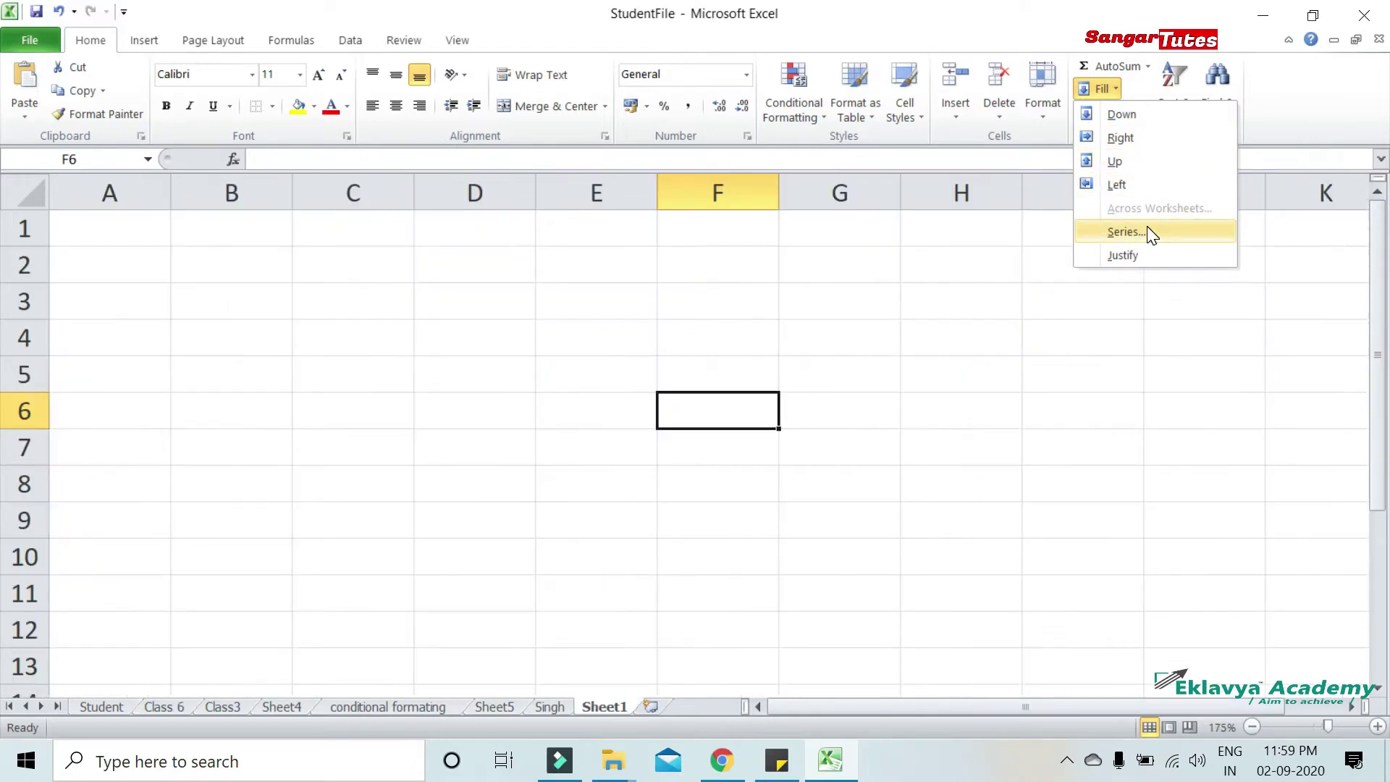
Open the Fill Series dialog, move it aside, and close it without filling
click(1150, 232)
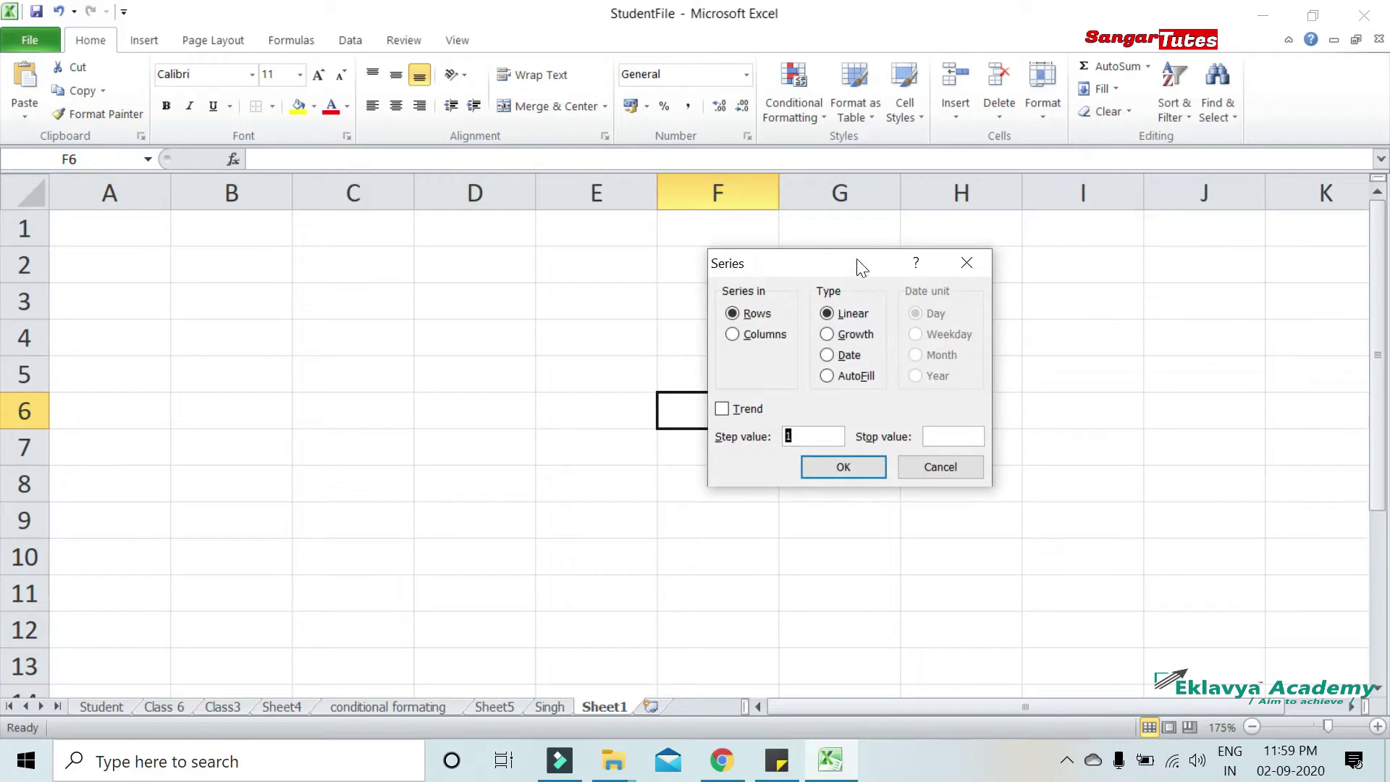
drag(858, 258, 687, 275)
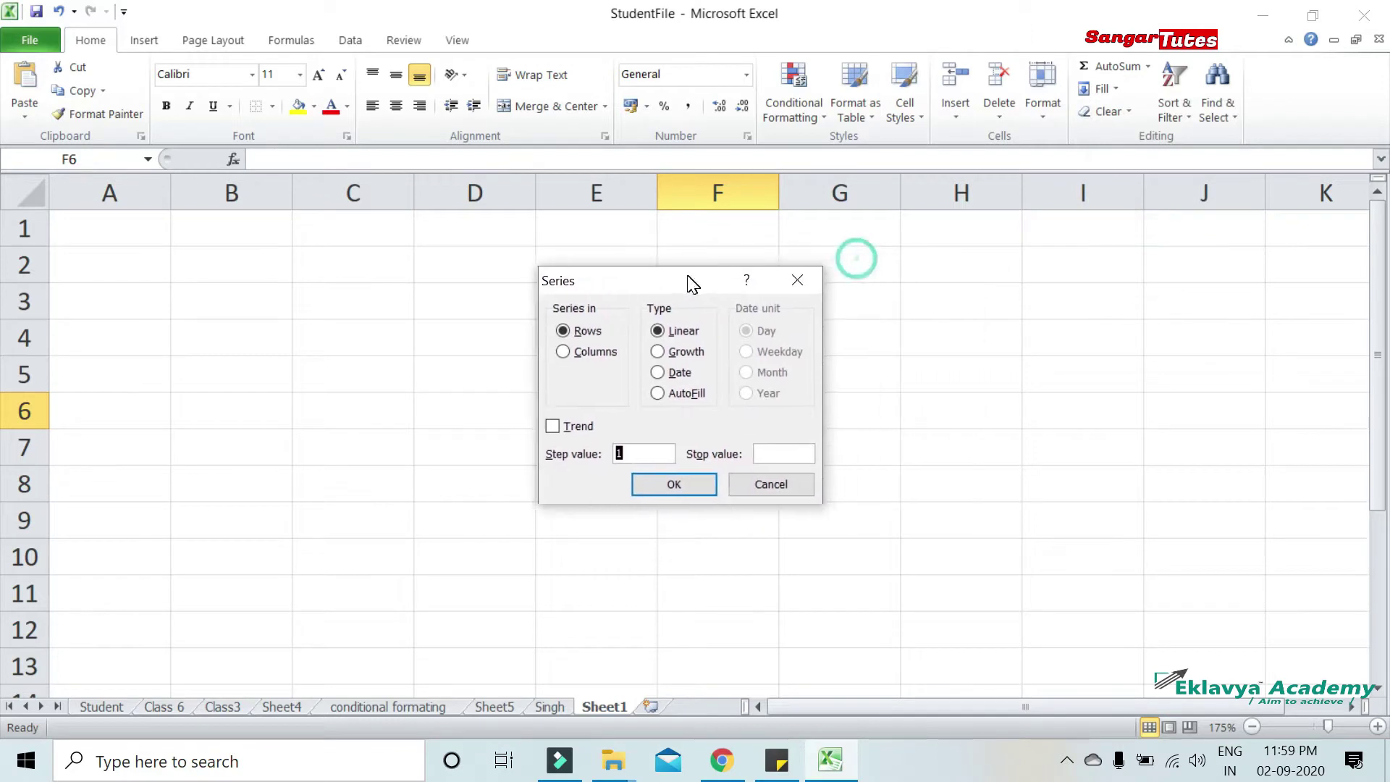
click(801, 287)
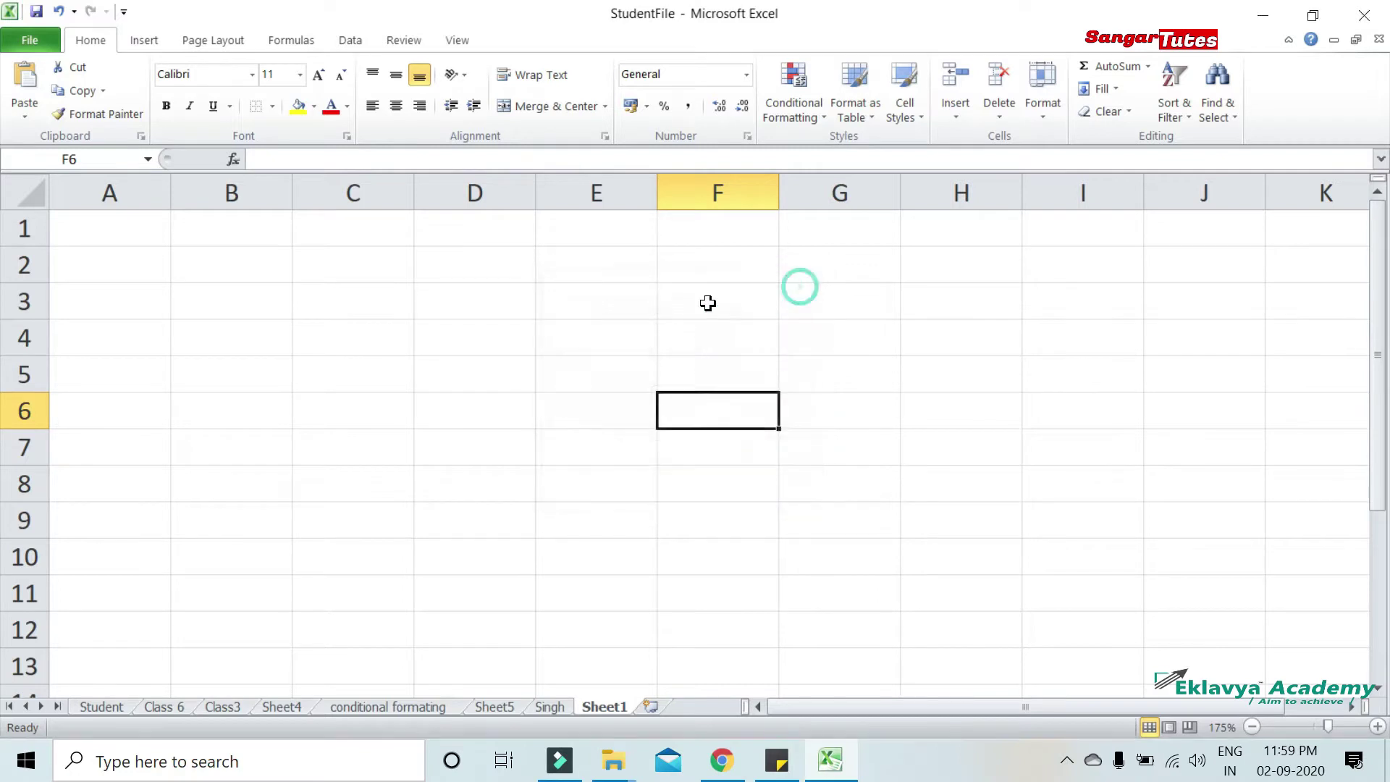
click(476, 299)
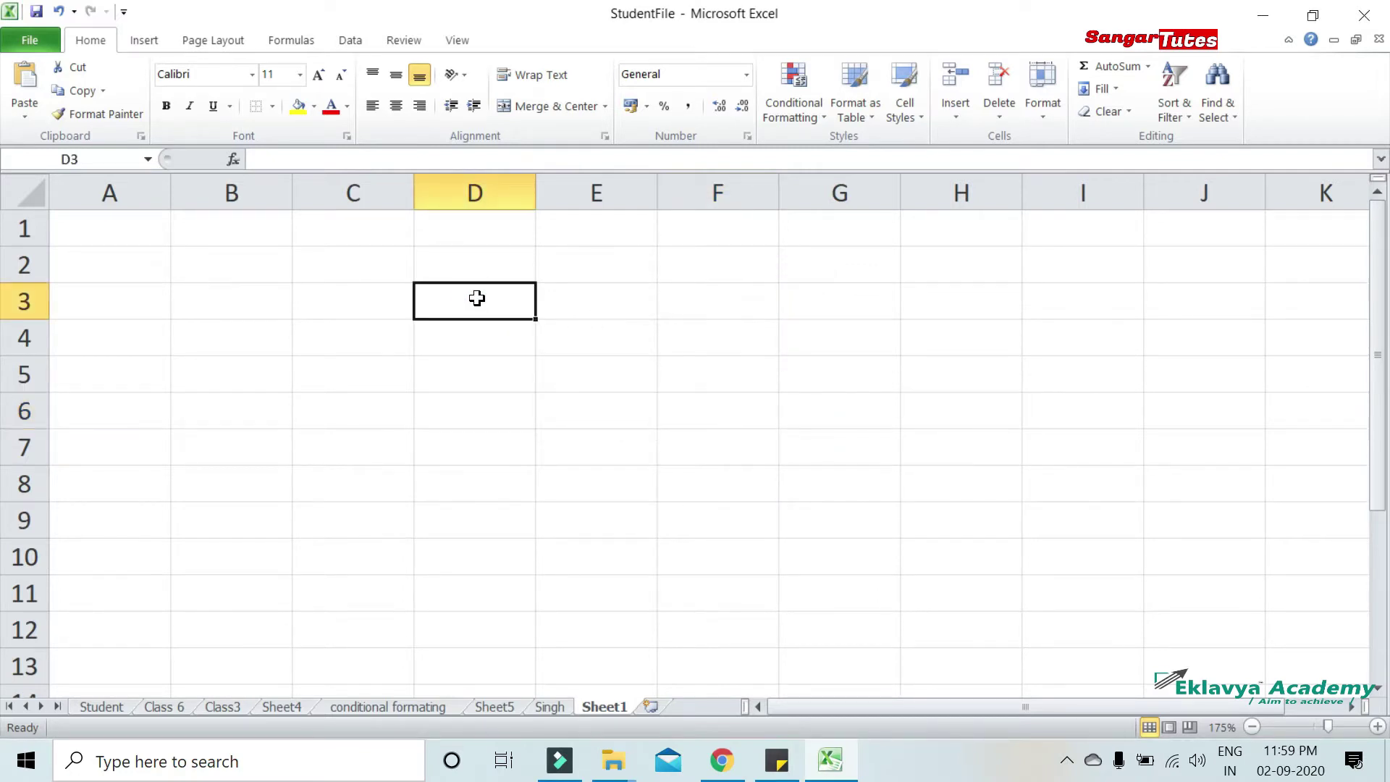
text(2)
key(Return)
text(4)
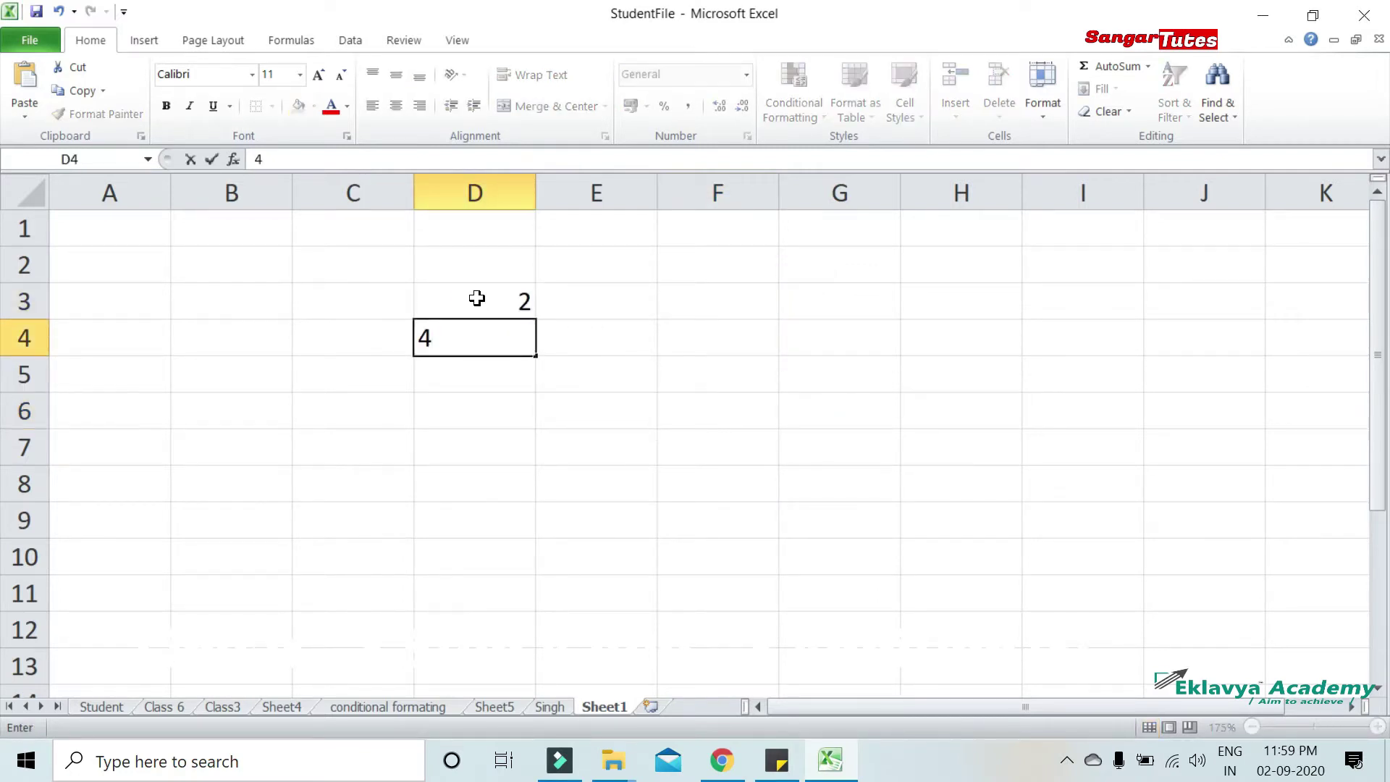
key(Return)
text(6)
key(Return)
text(8)
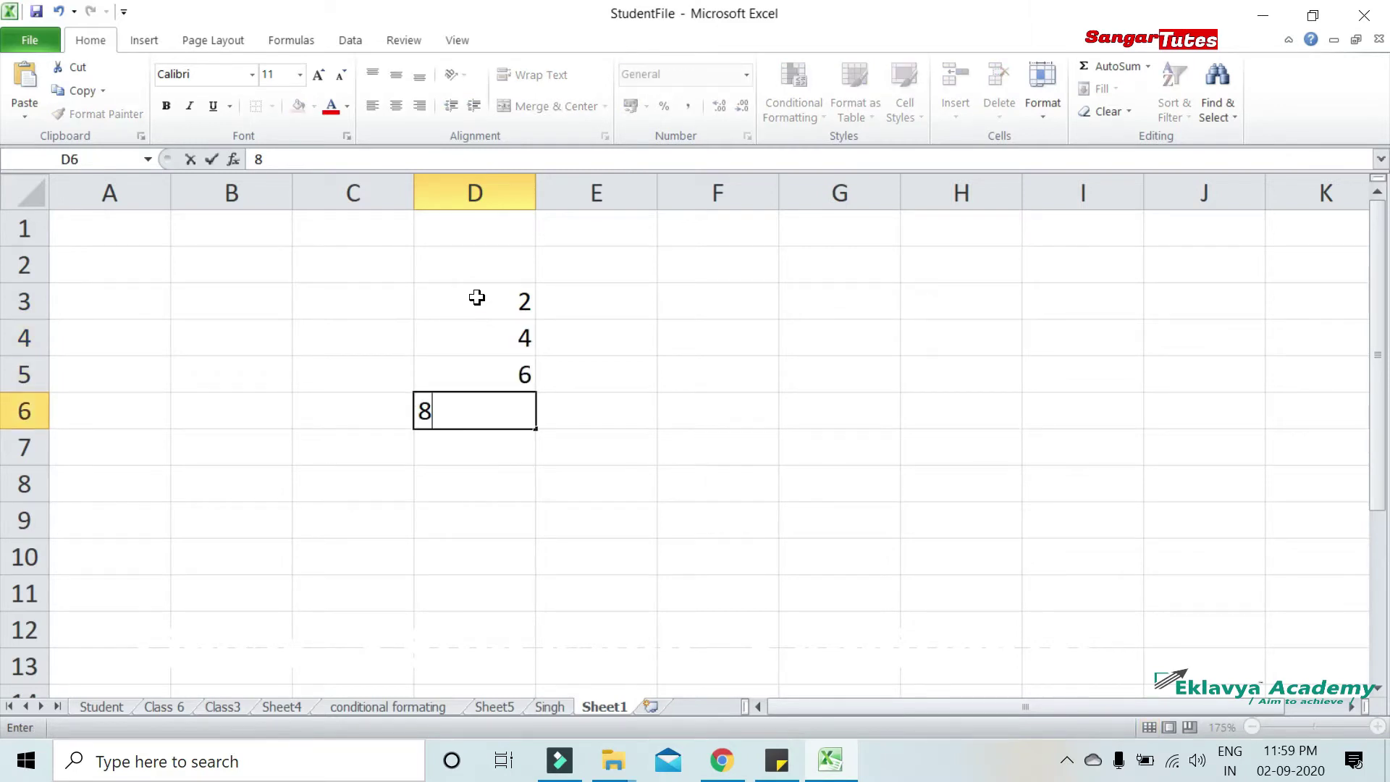
drag(477, 297, 491, 407)
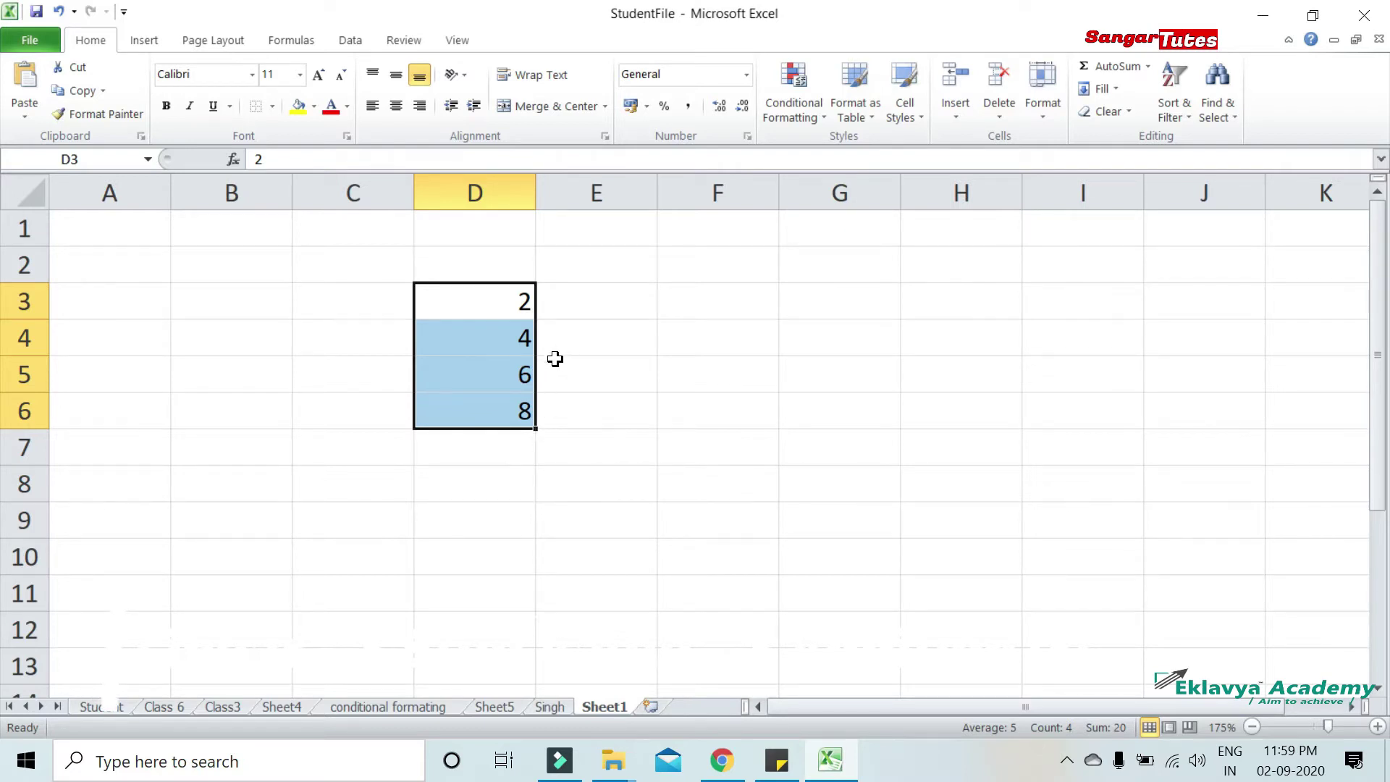
click(612, 265)
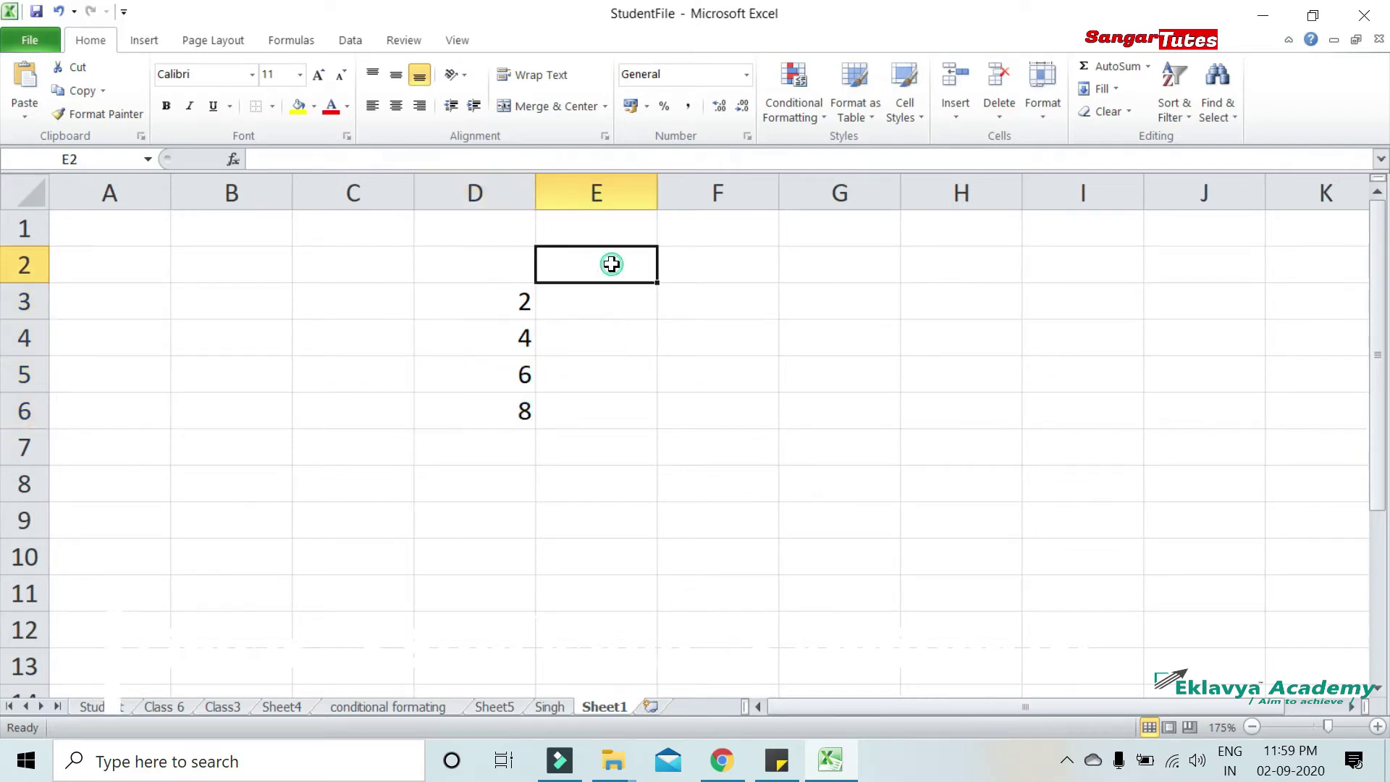
drag(501, 301, 505, 410)
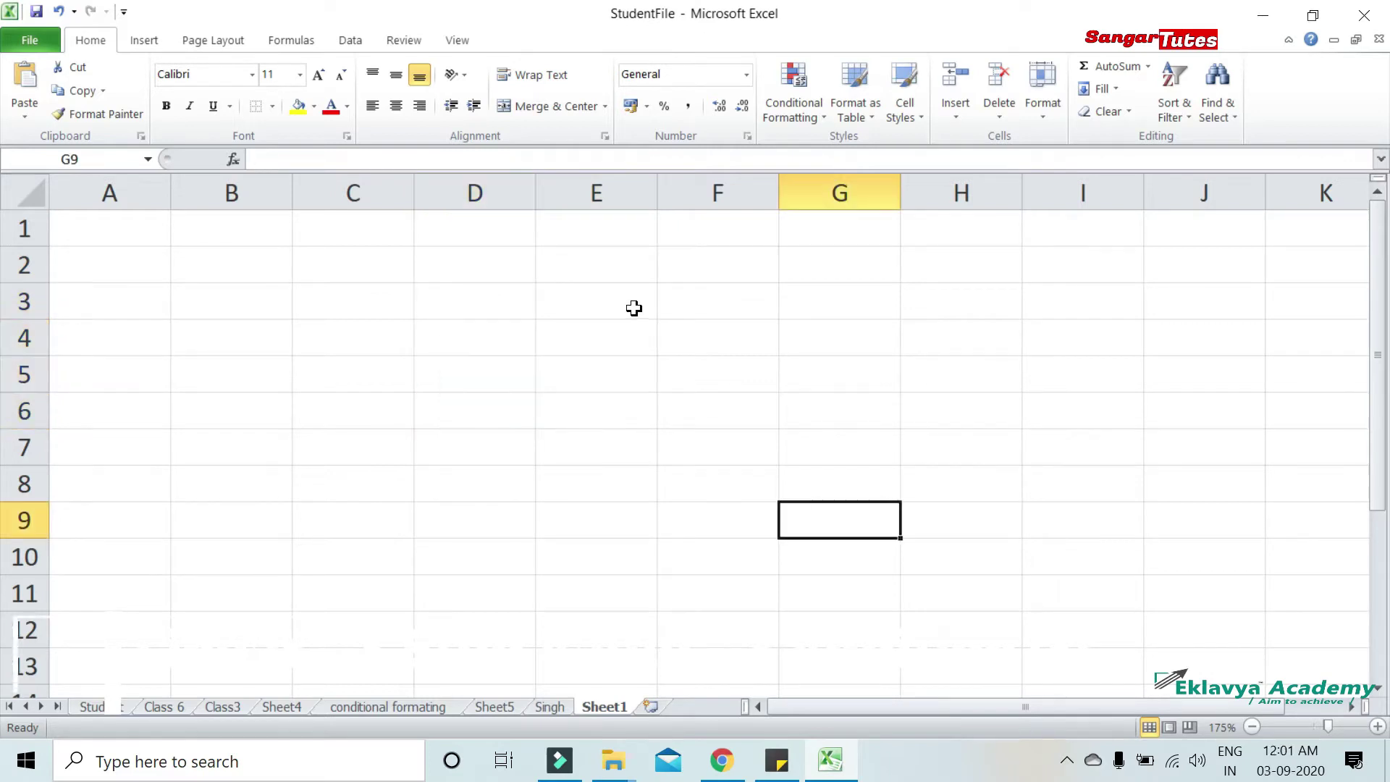
Enter the starting value 2 in cell E3
click(633, 305)
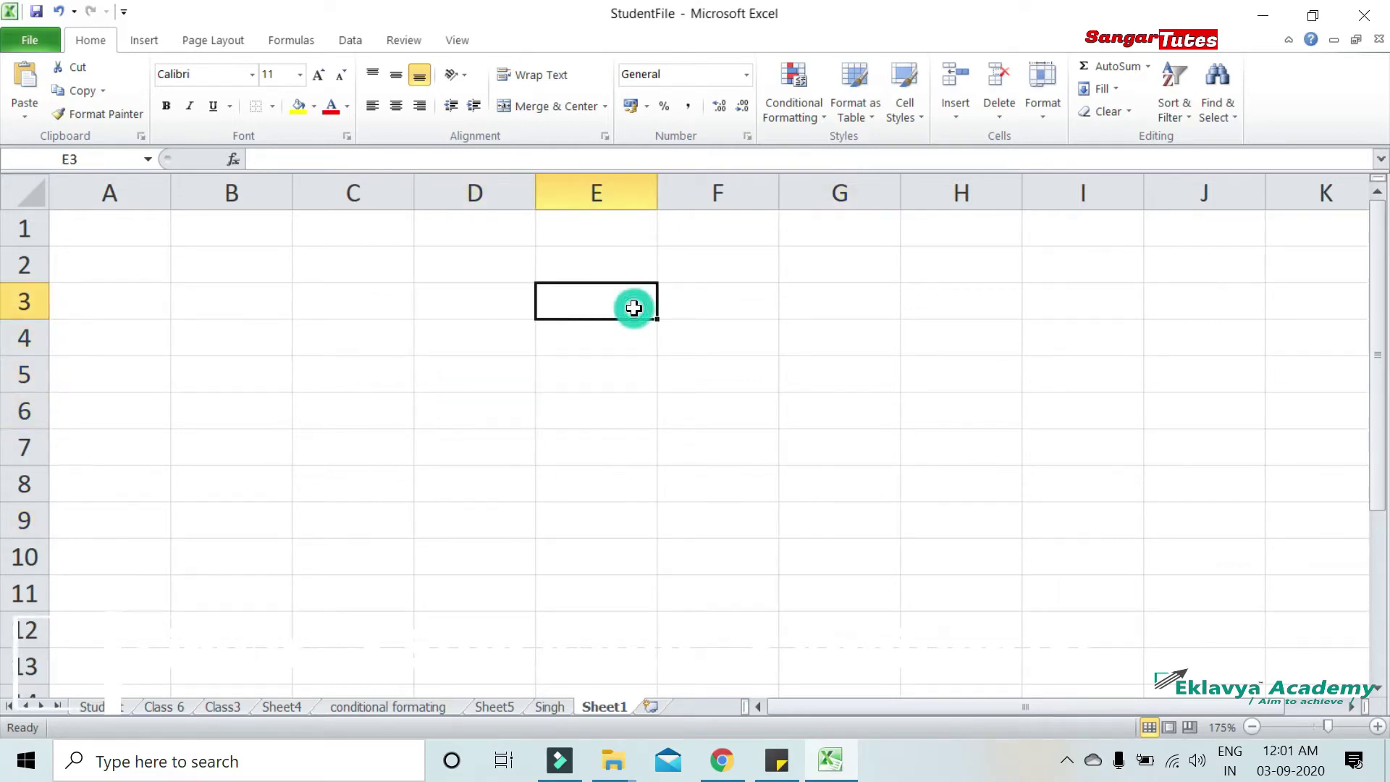
click(828, 335)
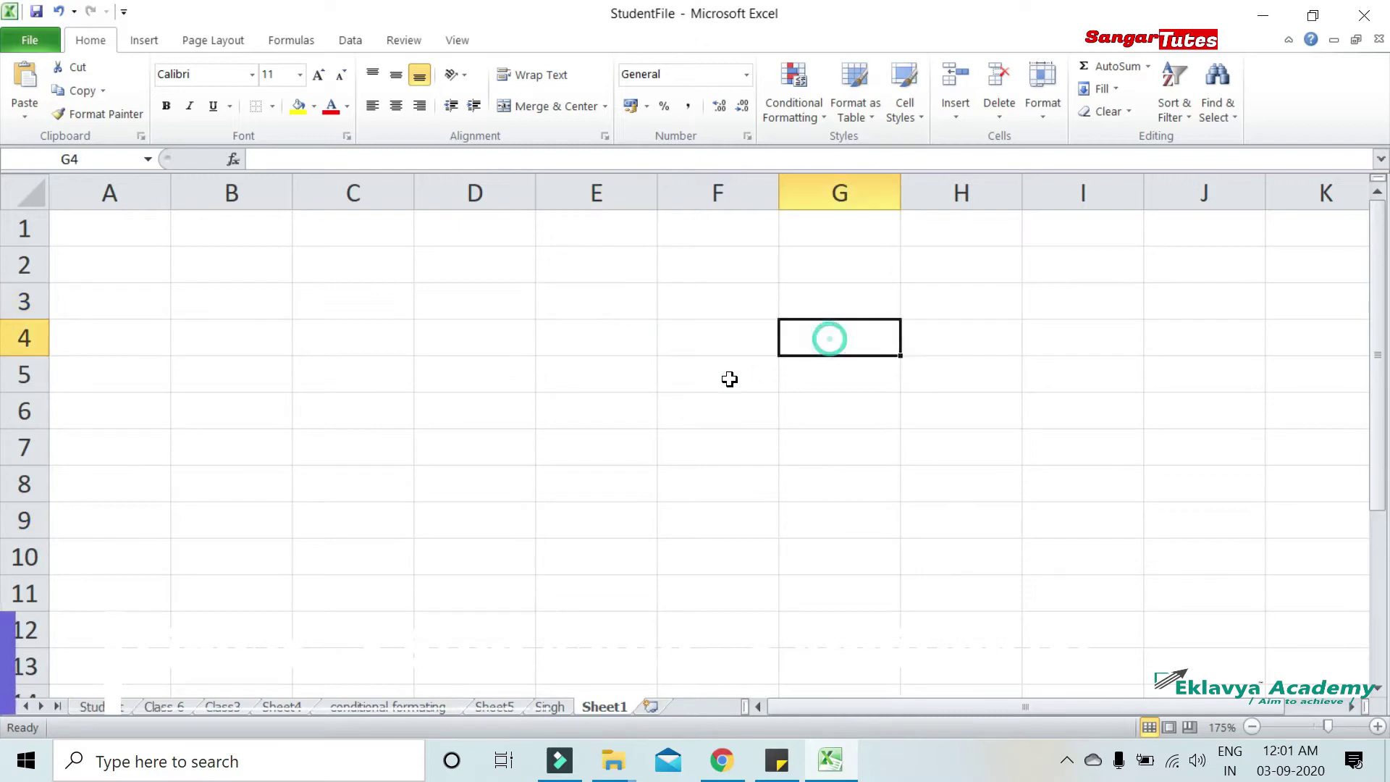
click(622, 303)
text(2)
key(ctrl+Return)
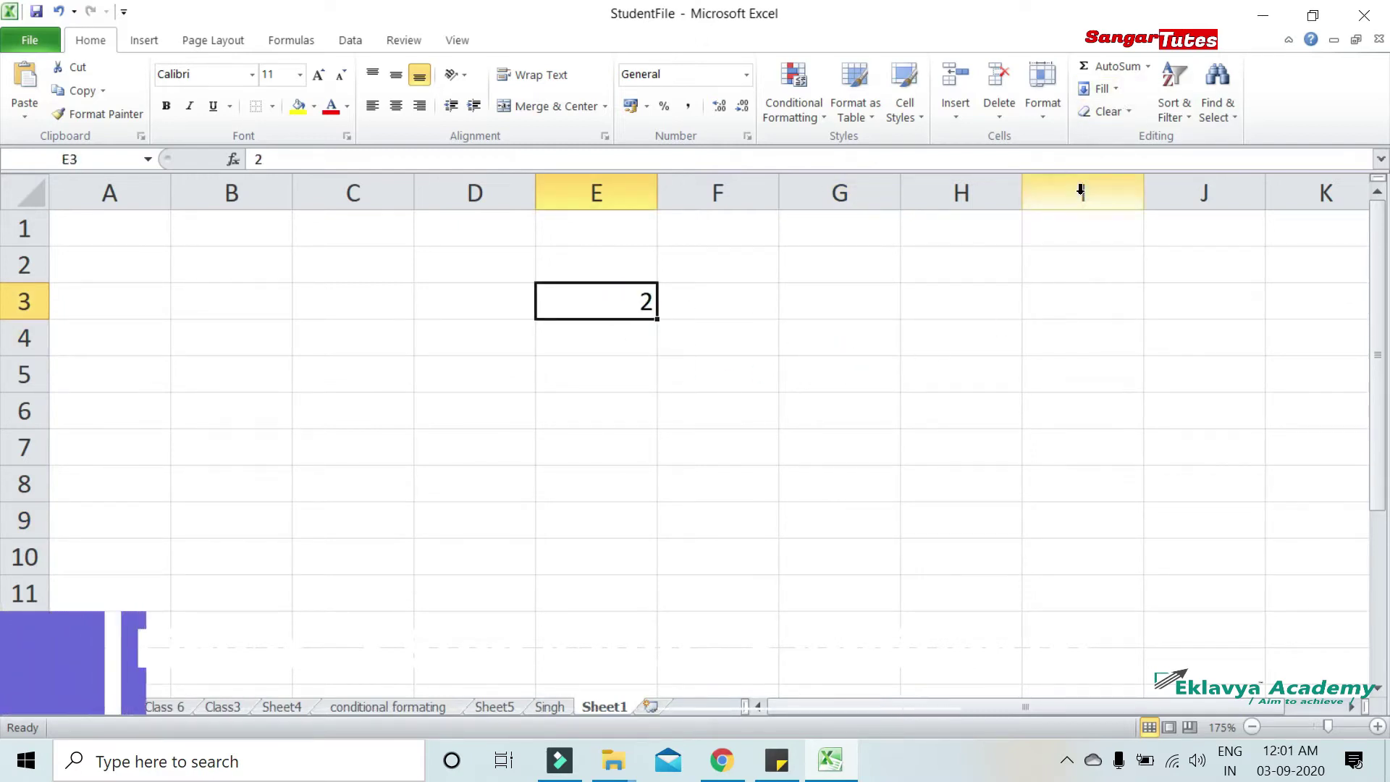
Open the Series dialog and set the series to run down Columns
click(1118, 90)
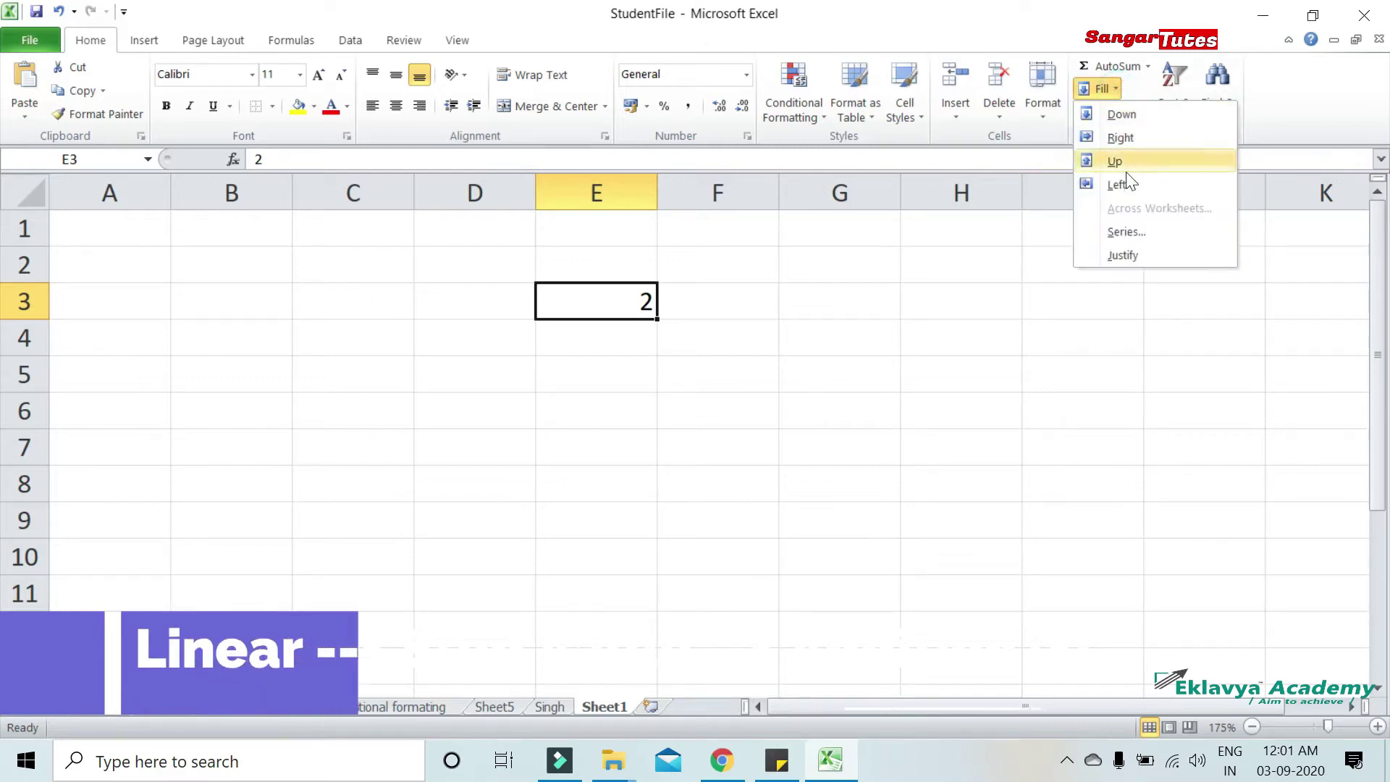
click(1136, 233)
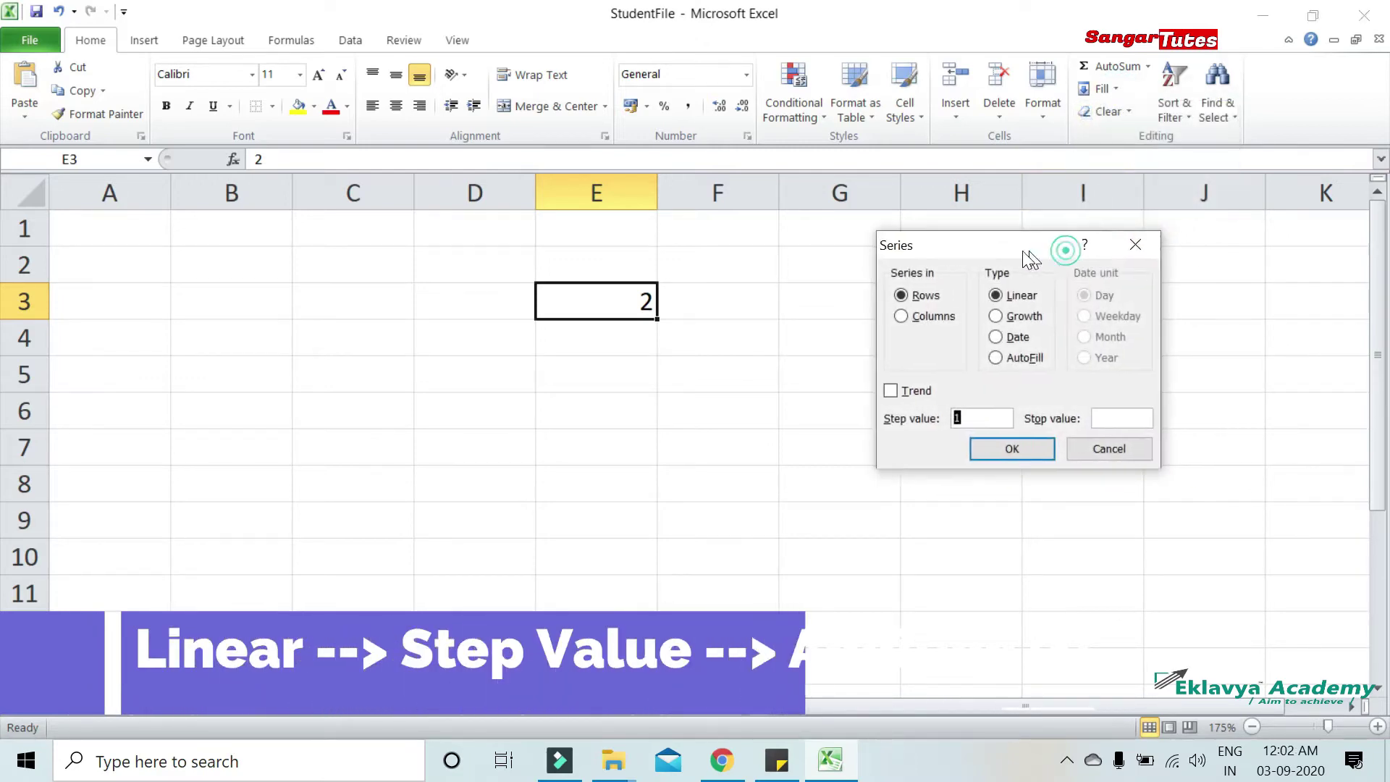
drag(1071, 245, 983, 254)
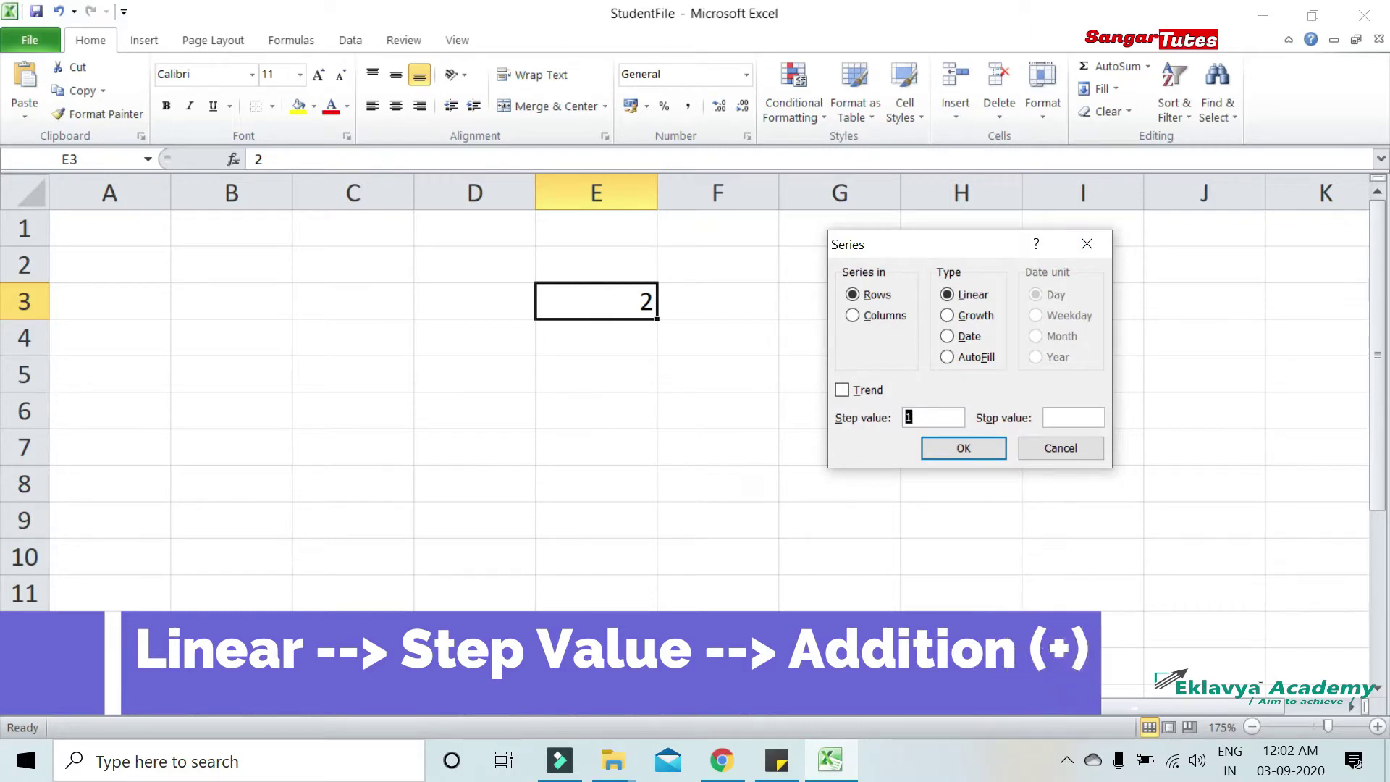
click(884, 317)
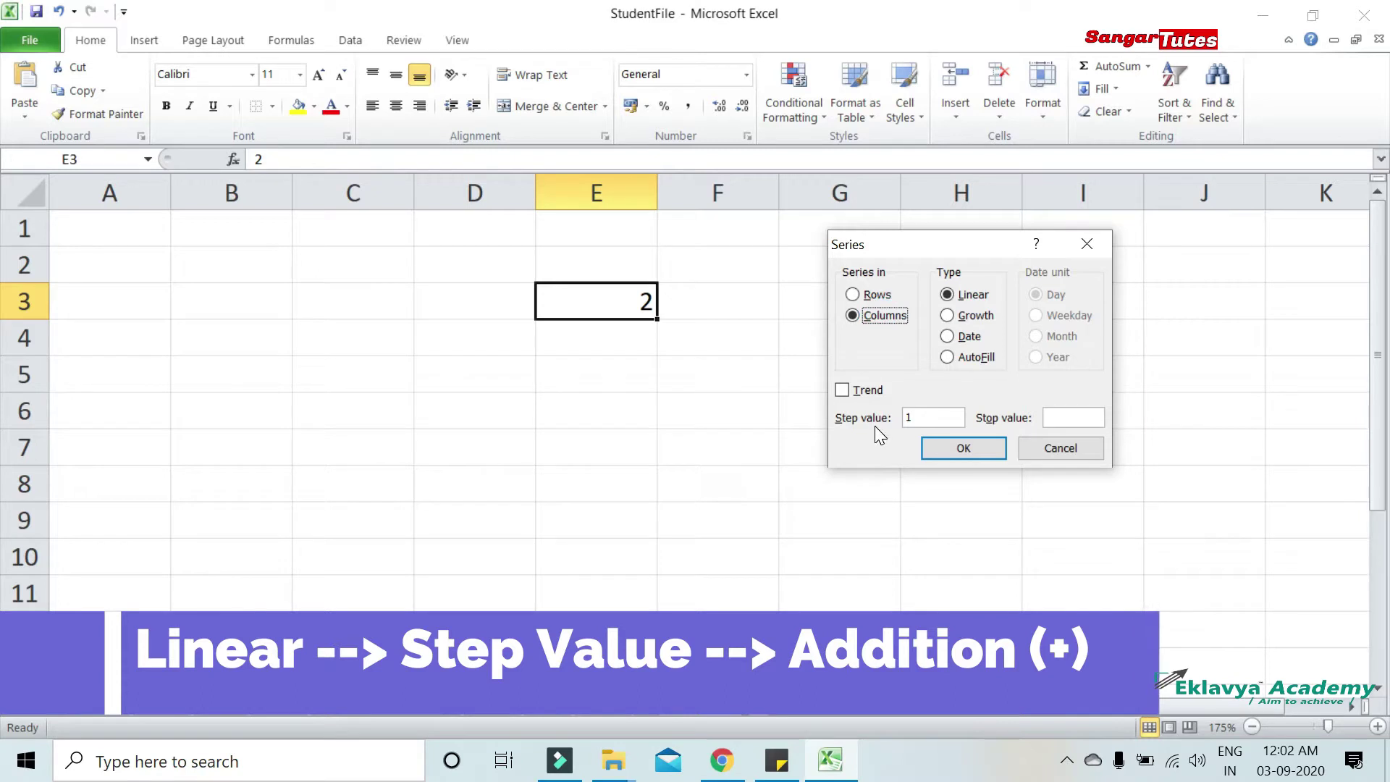
click(934, 418)
Change the Series dialog's step value from 1 to 2
double_click(923, 419)
click(942, 415)
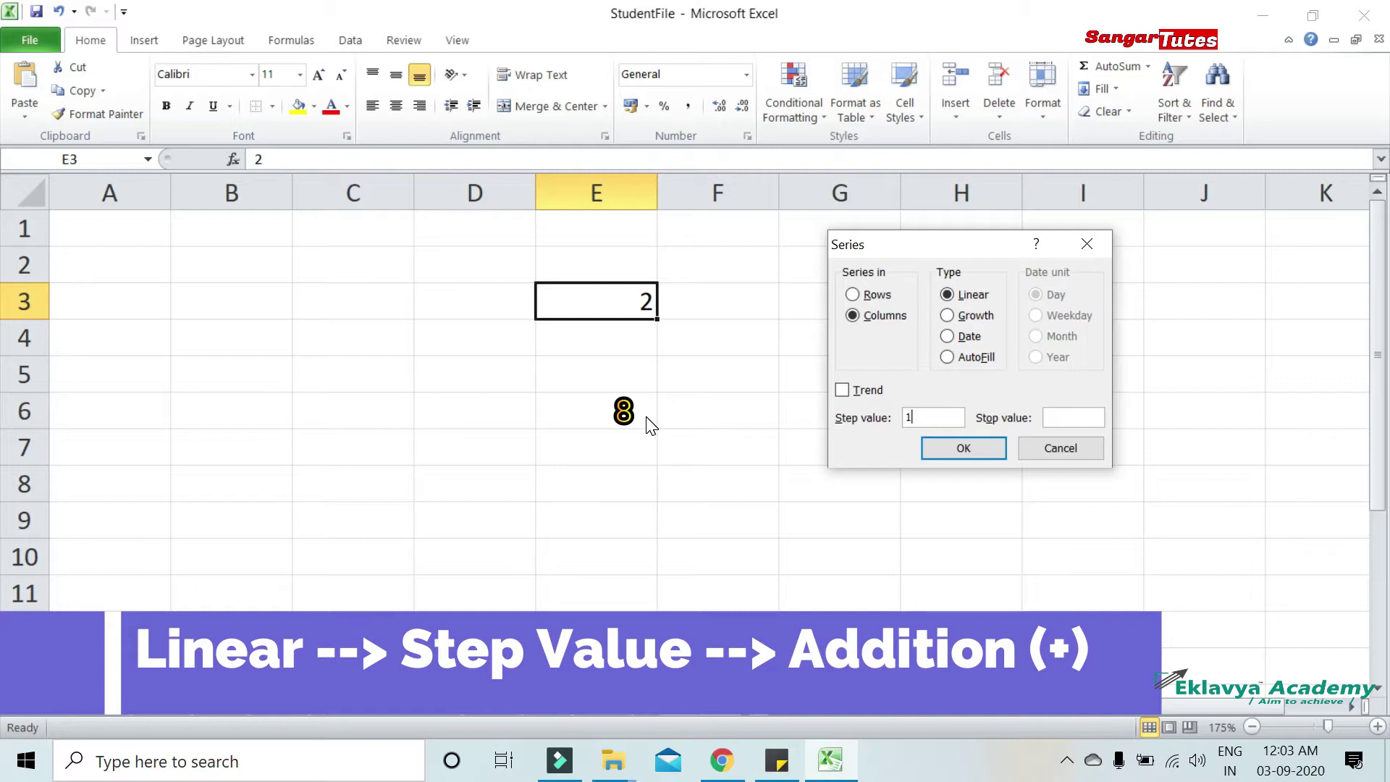
click(929, 417)
text(2)
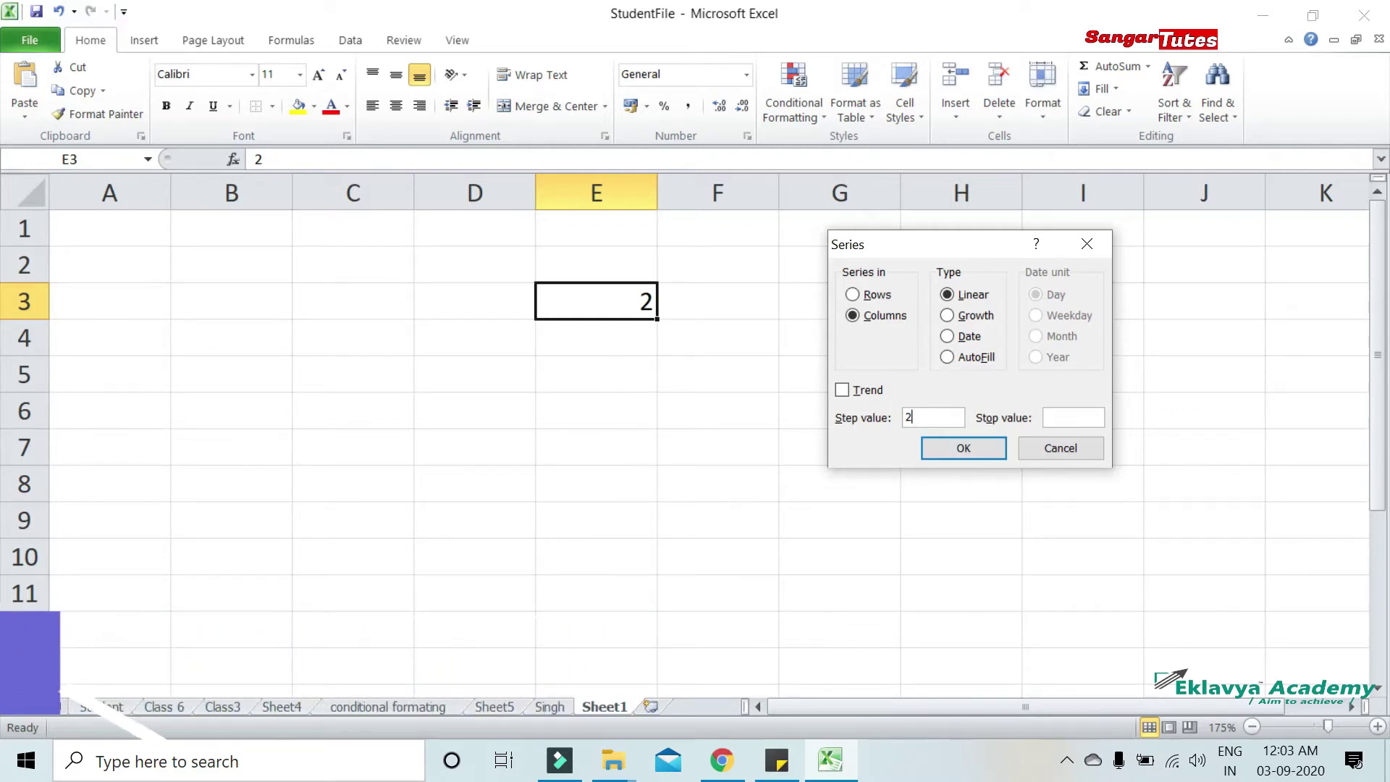
Set the stop value to 16 and apply, filling E3:E10 with 2, 4, 6 … 16
key(Tab)
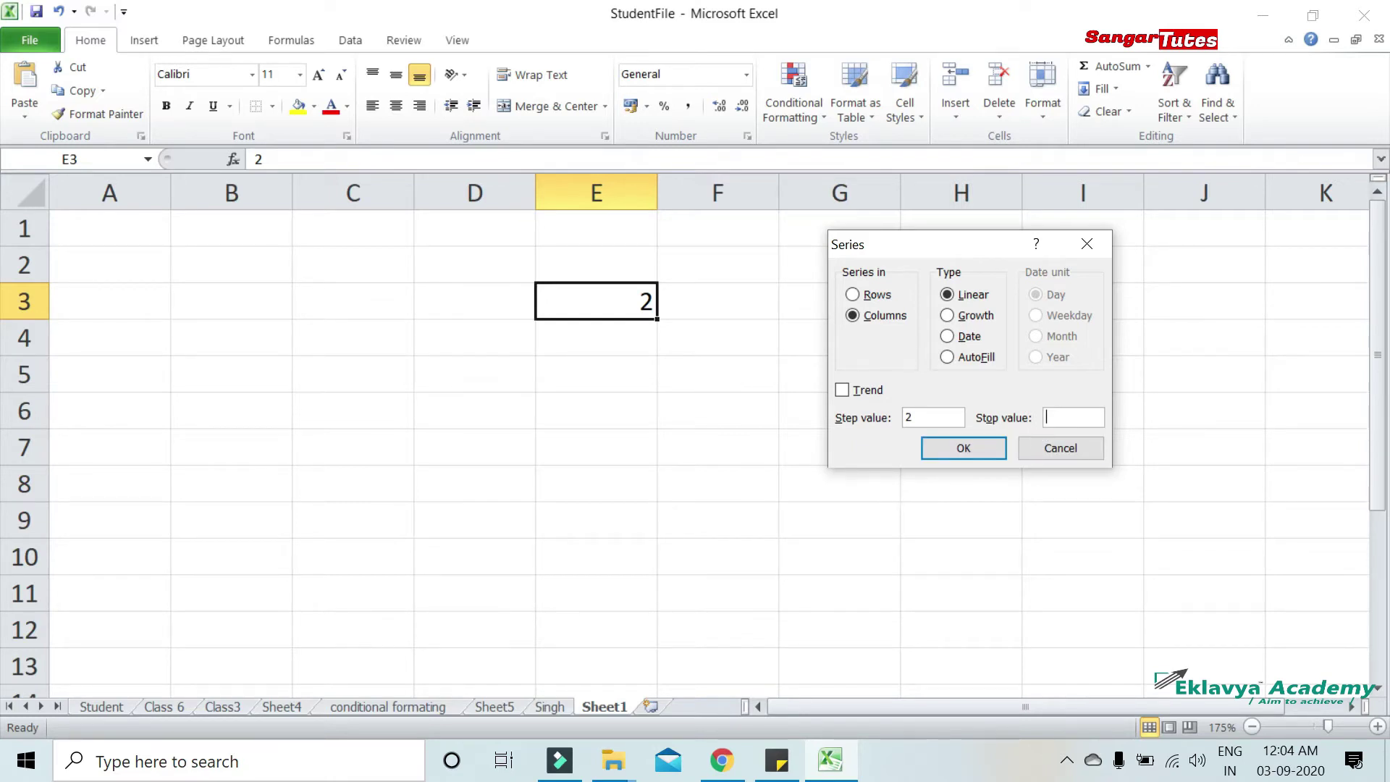
click(1058, 416)
text(16)
double_click(1082, 416)
click(1057, 417)
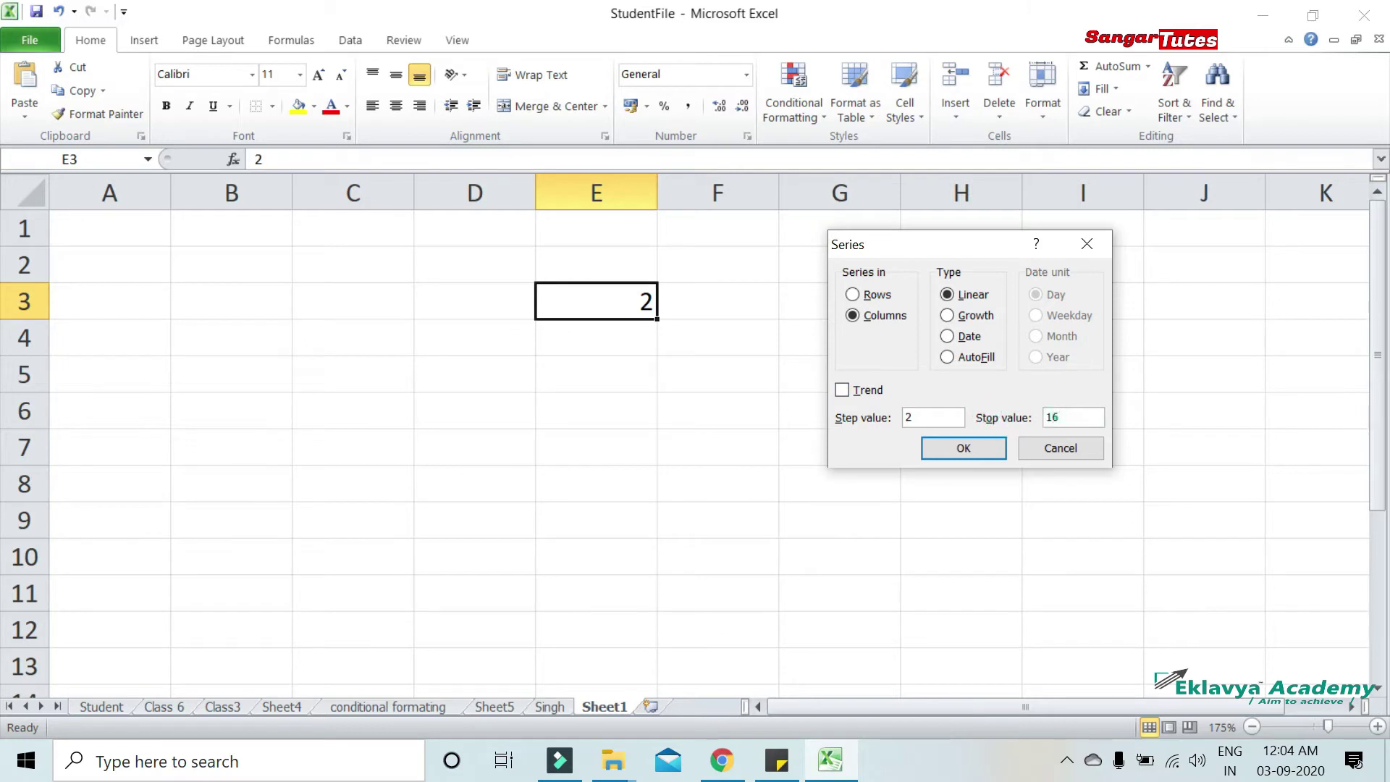
click(979, 450)
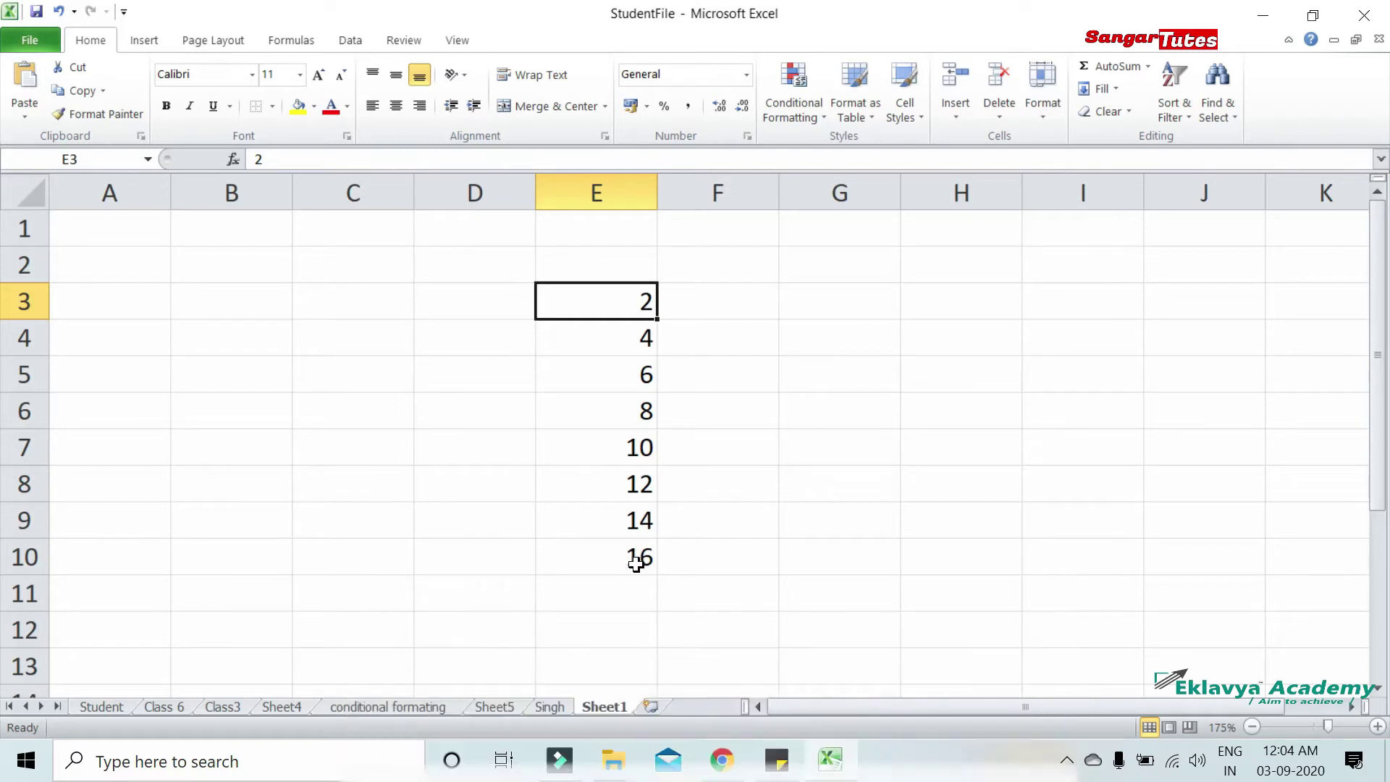
click(1100, 88)
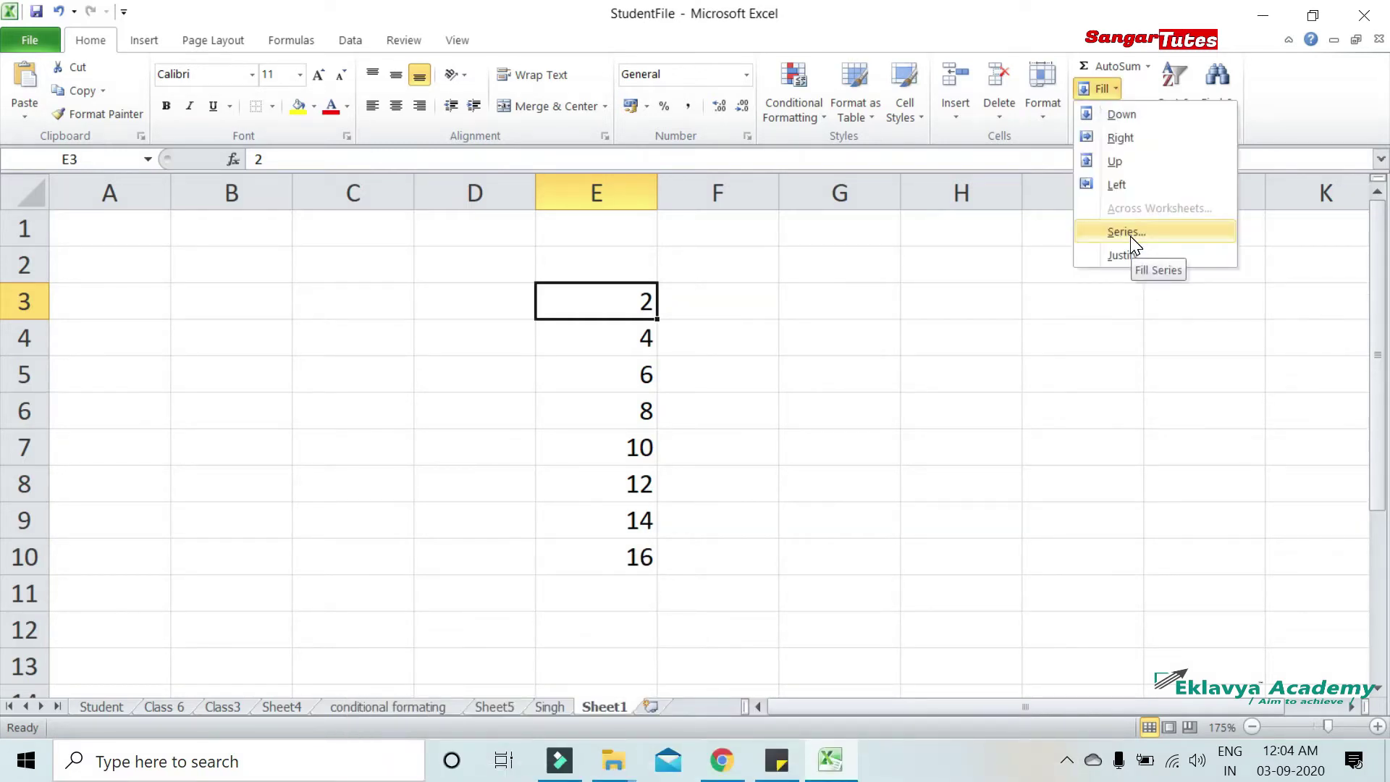
Run a row series from E3 with step 3 and stop 20, filling F3:K3 with 5 to 20
click(1127, 232)
drag(925, 242, 921, 359)
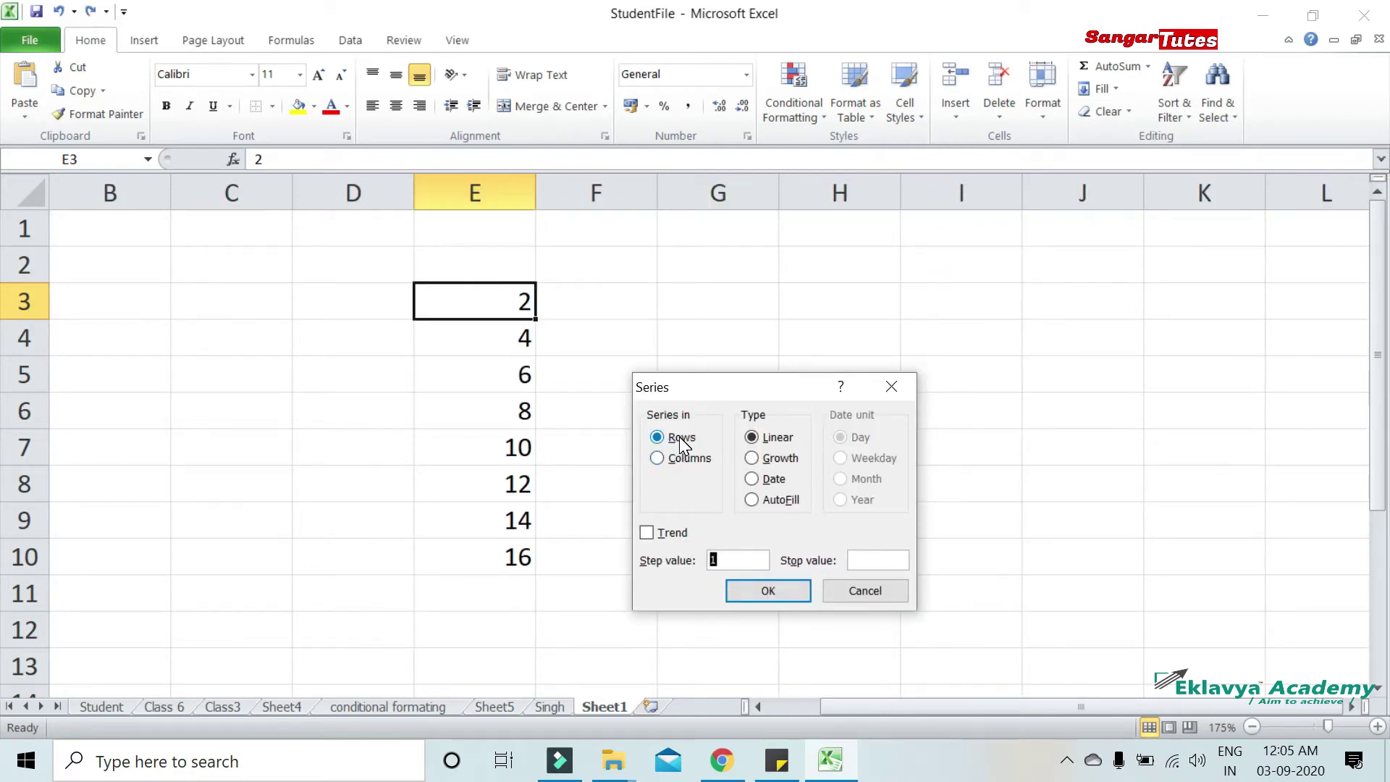
click(726, 561)
key(BackSpace)
text(3)
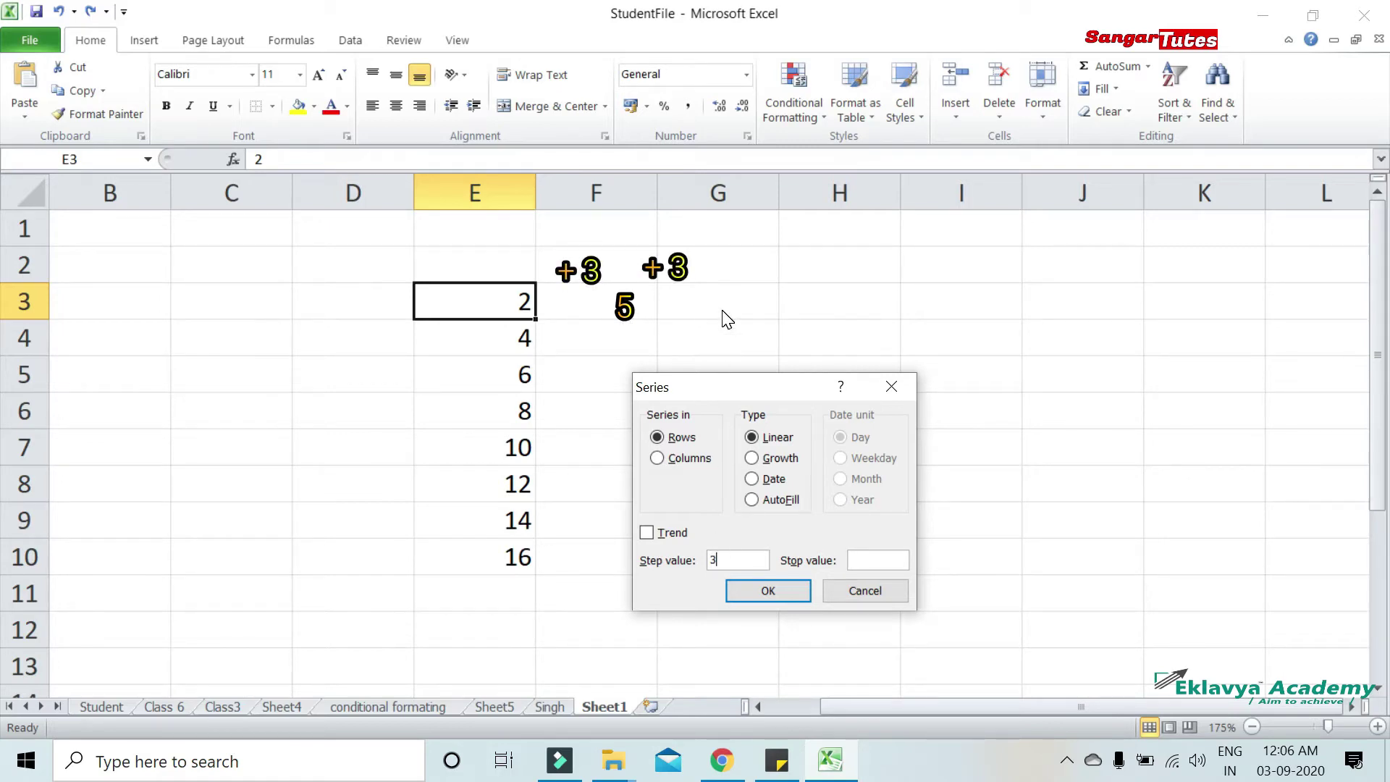
click(871, 561)
text(20)
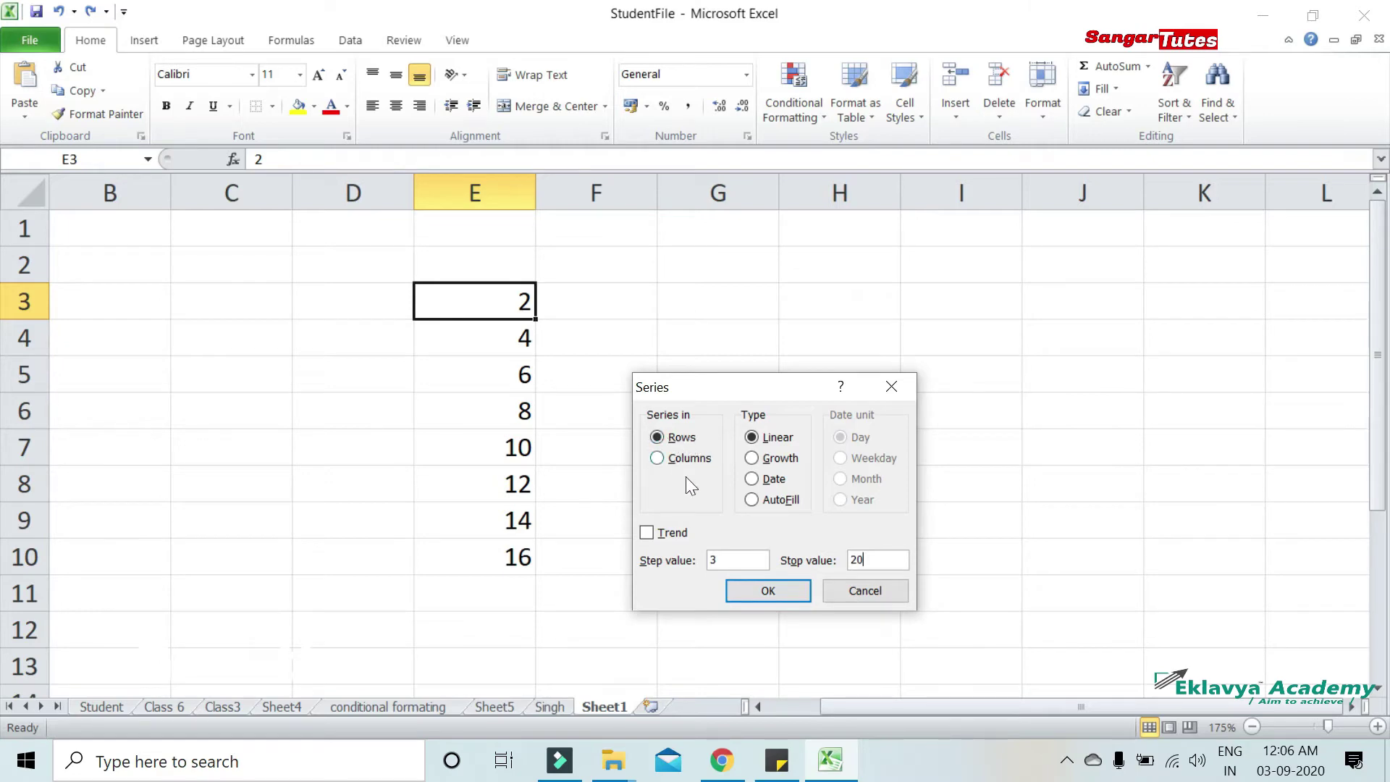
click(762, 592)
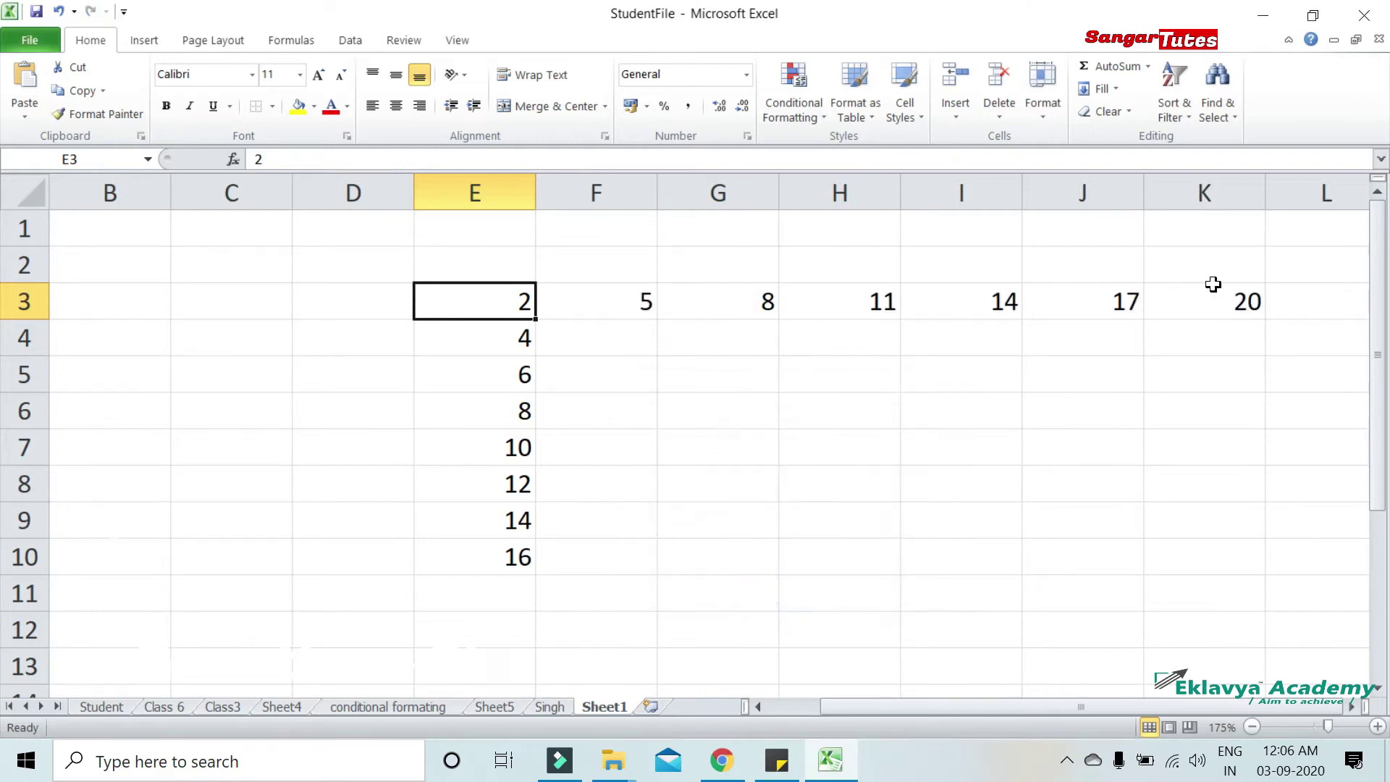
drag(479, 306, 487, 533)
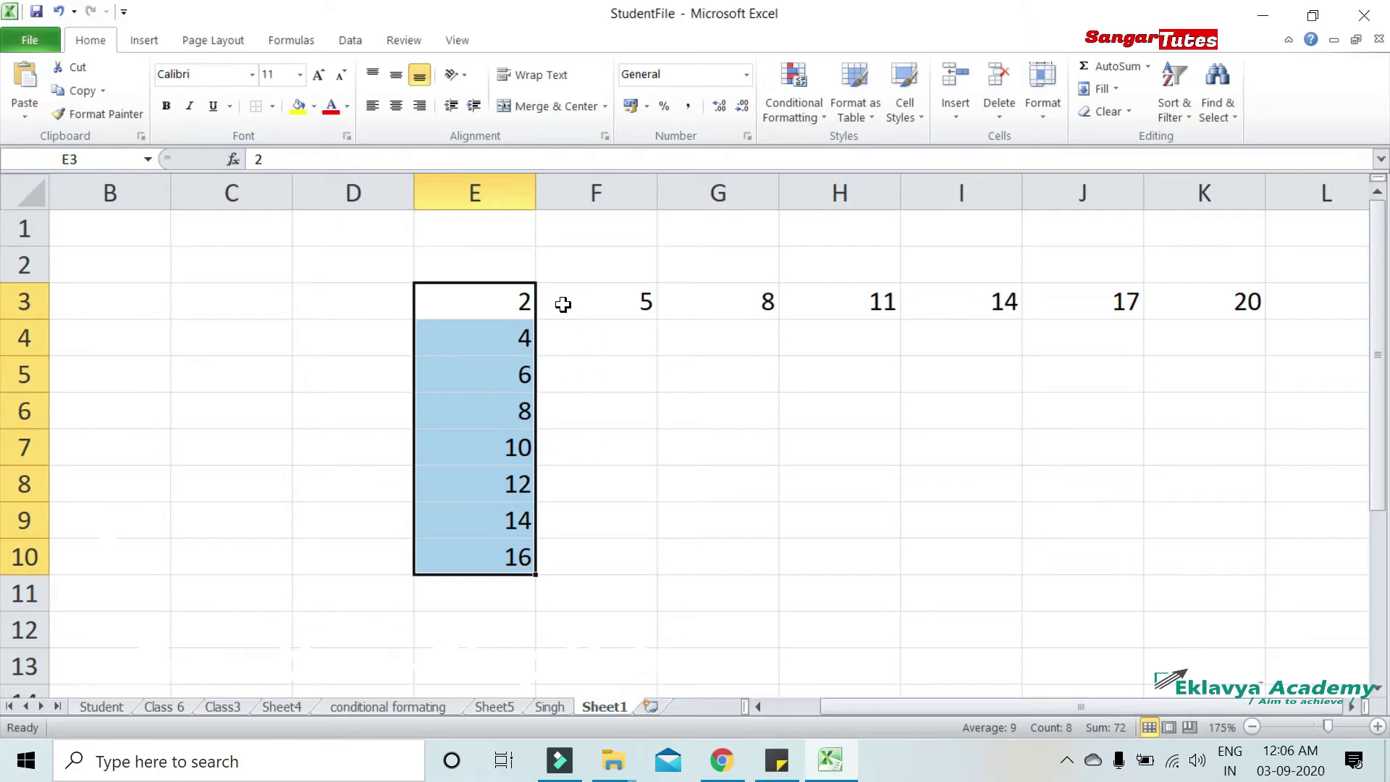
click(490, 296)
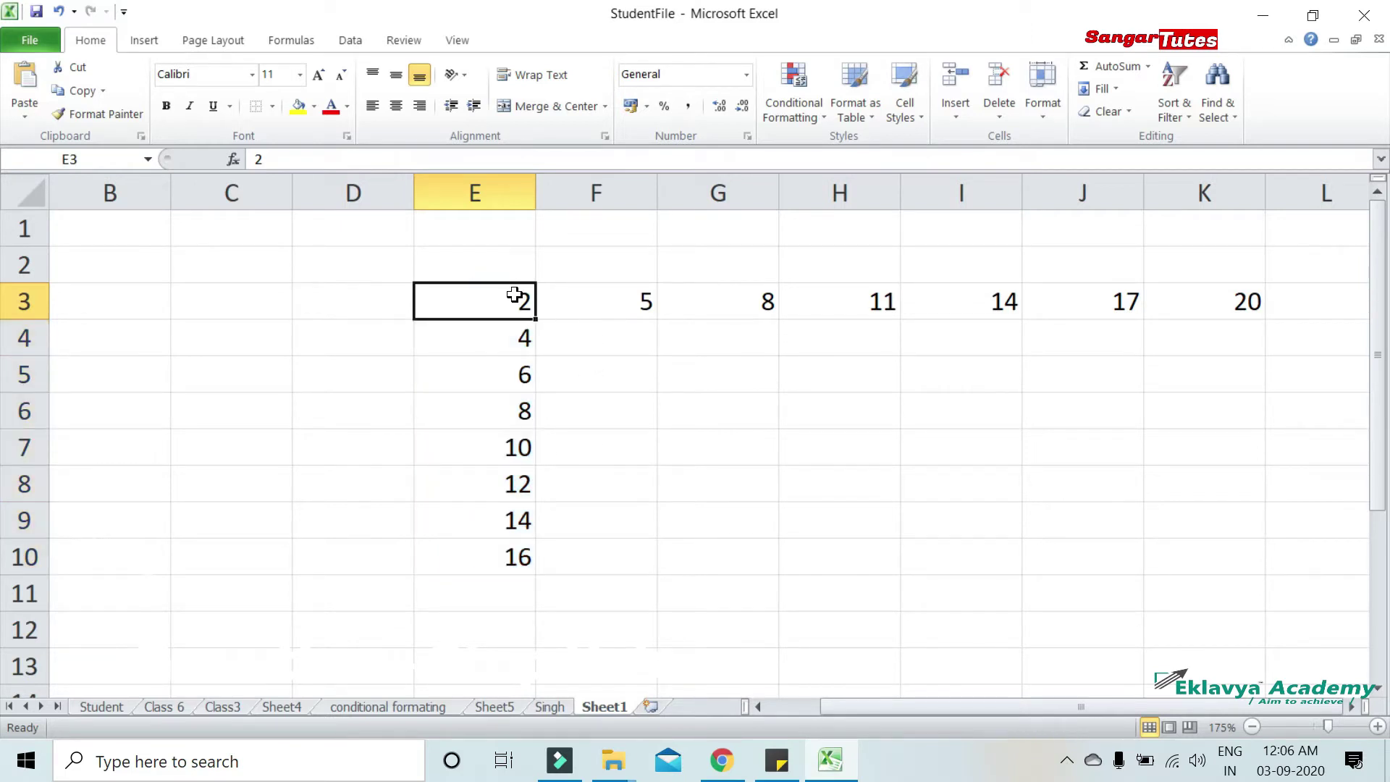
click(602, 304)
click(756, 290)
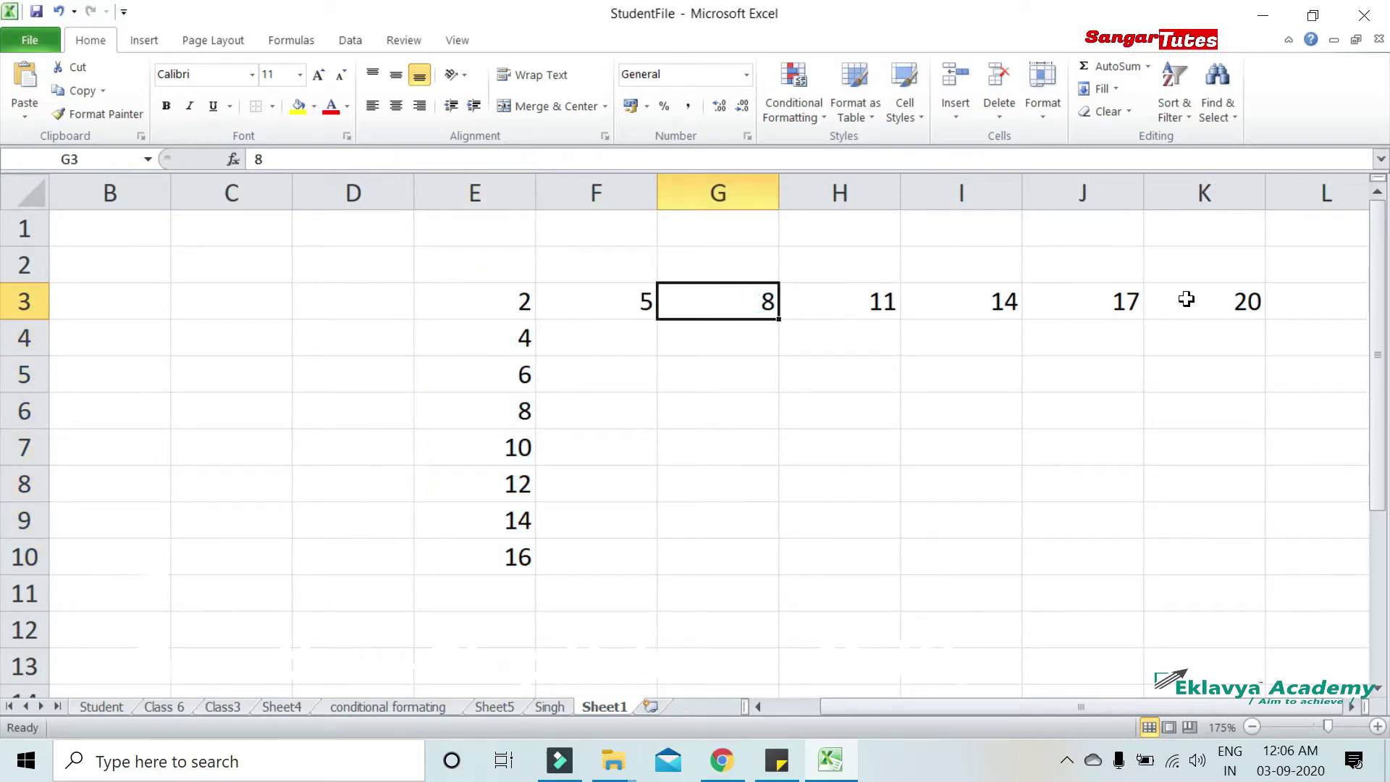
click(1214, 303)
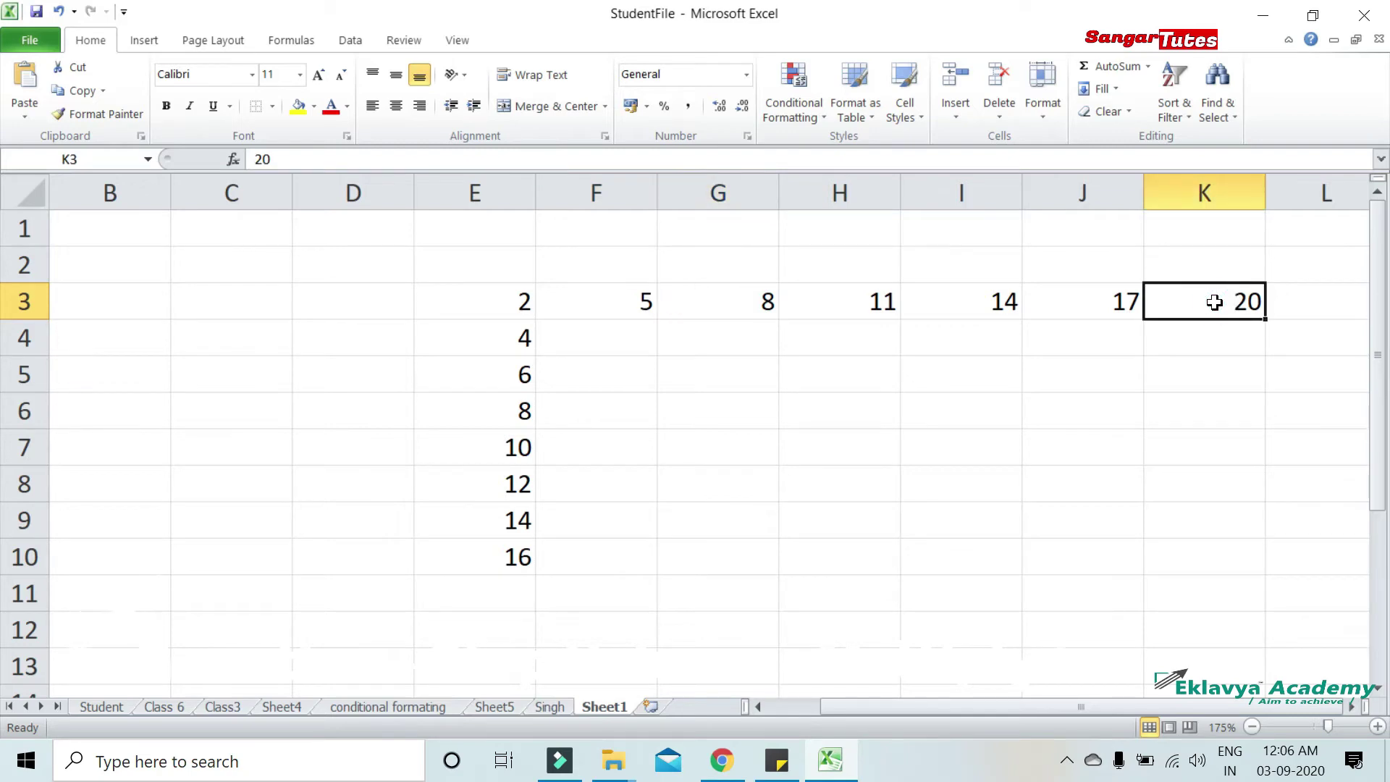
click(1099, 88)
click(1118, 207)
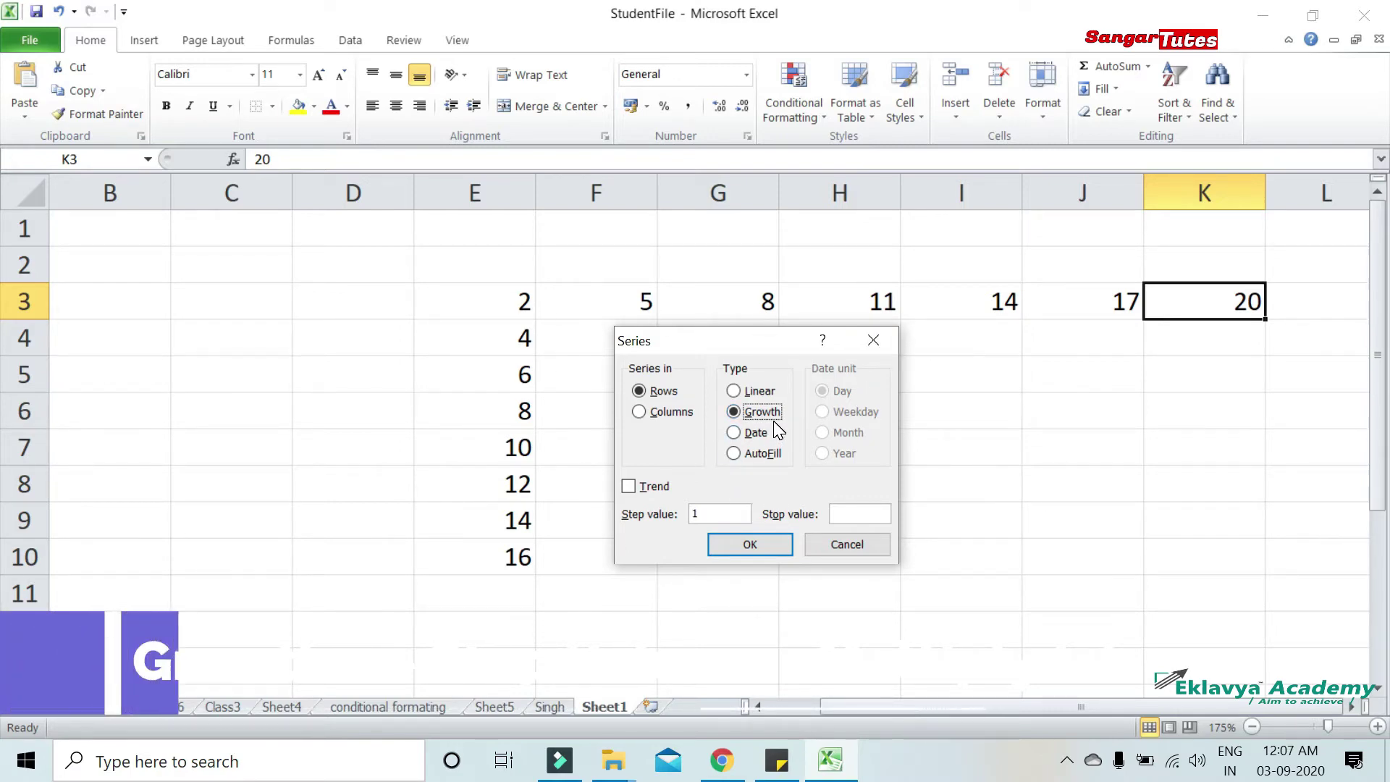
click(755, 392)
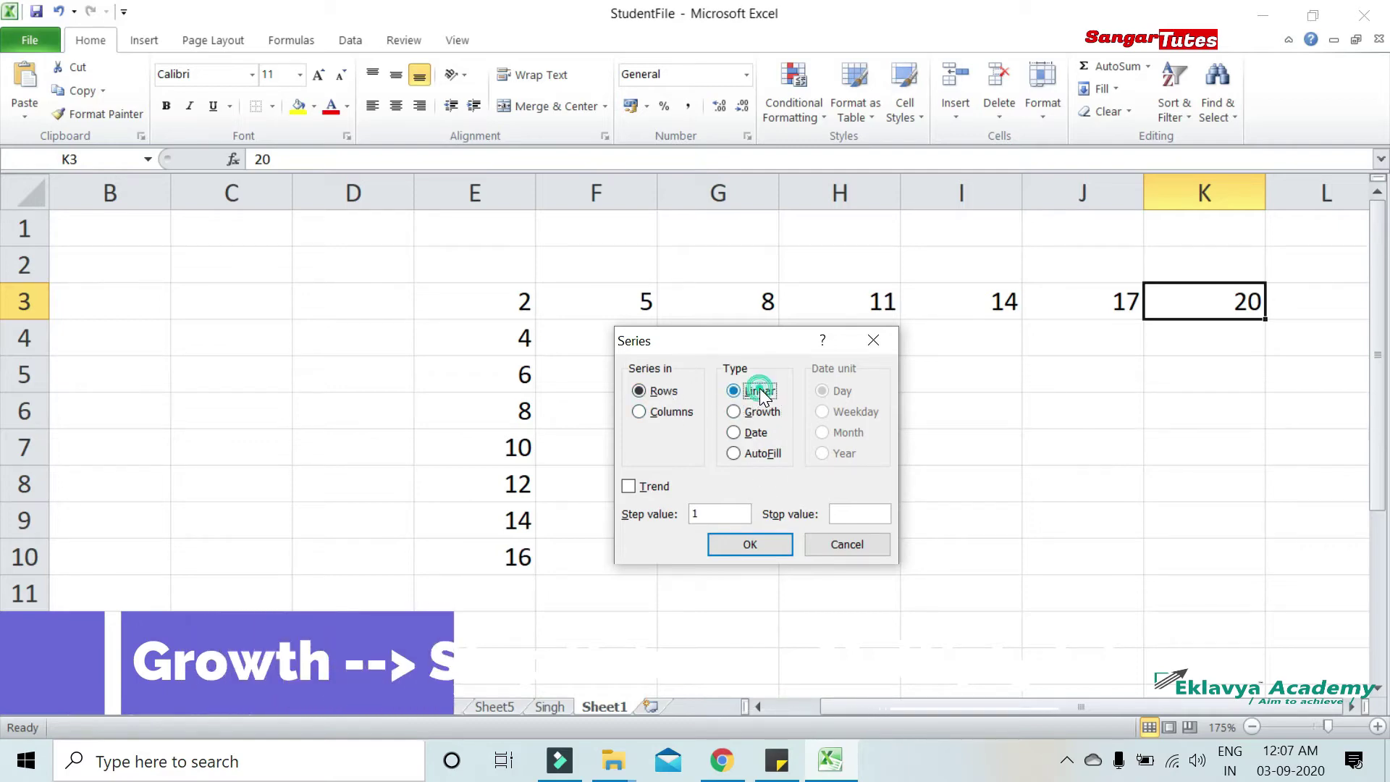
click(715, 513)
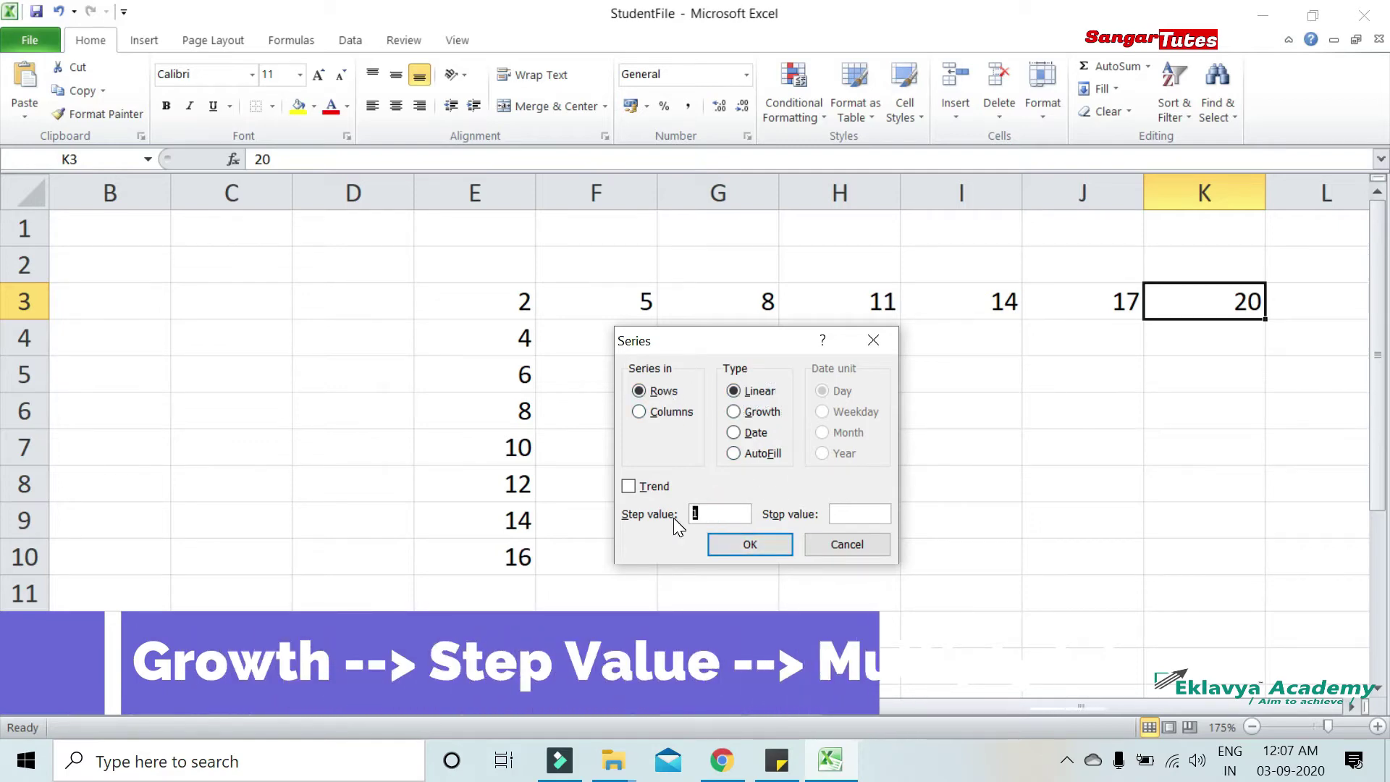
double_click(694, 513)
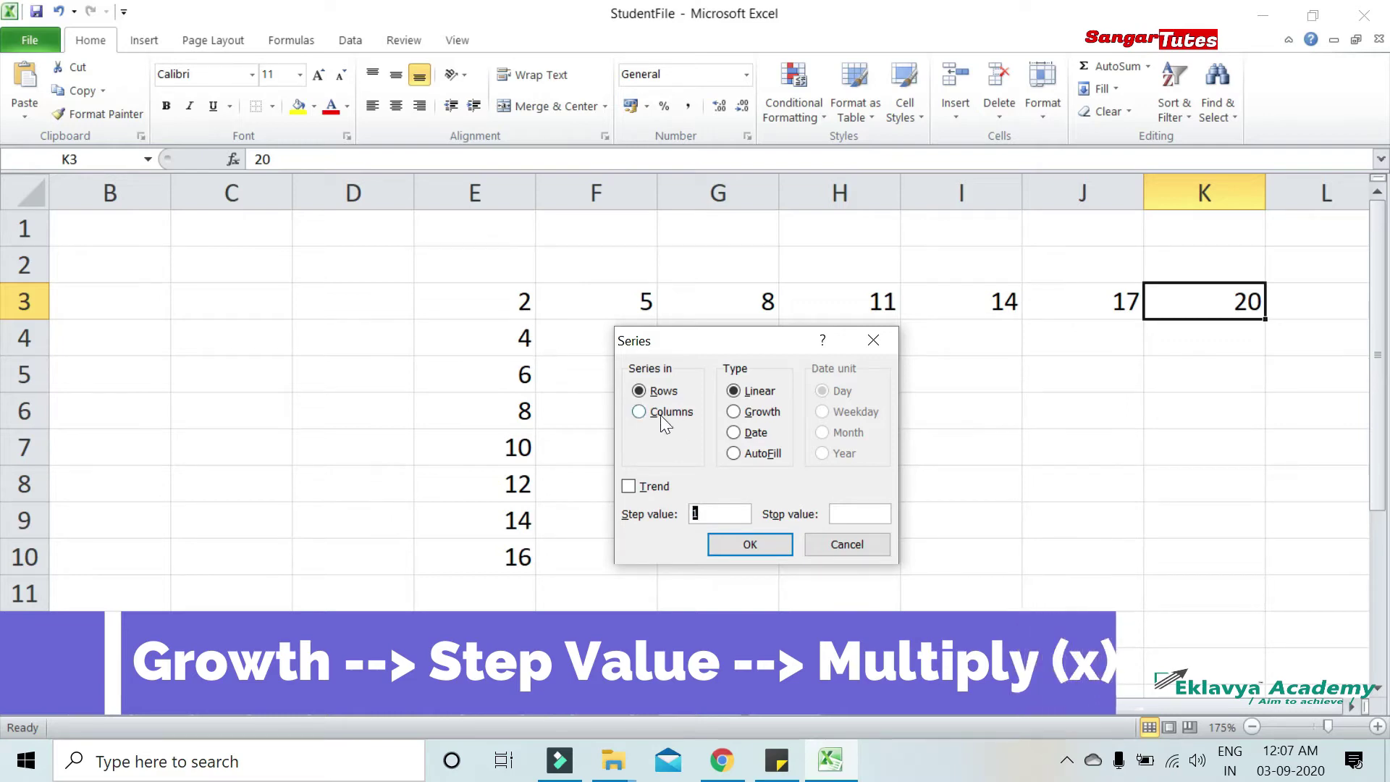
click(766, 415)
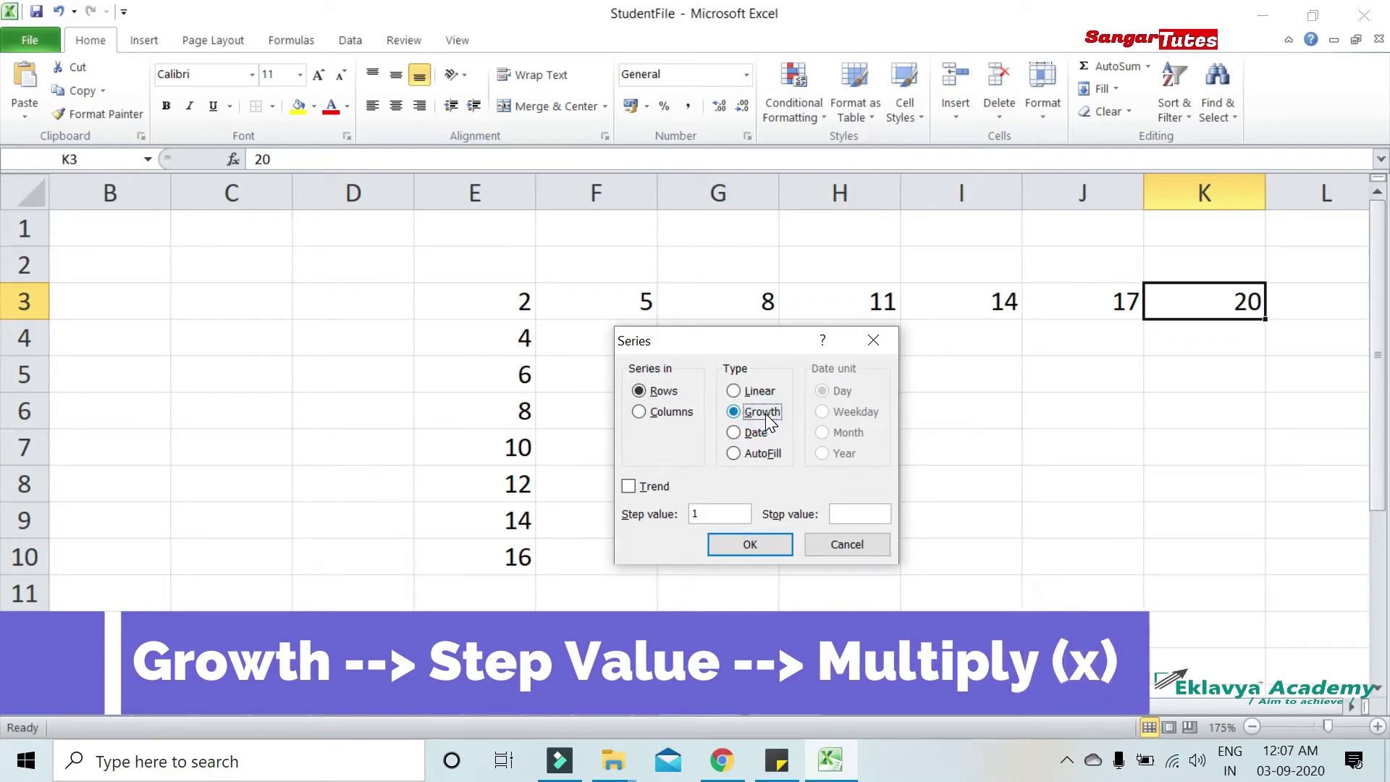
double_click(696, 513)
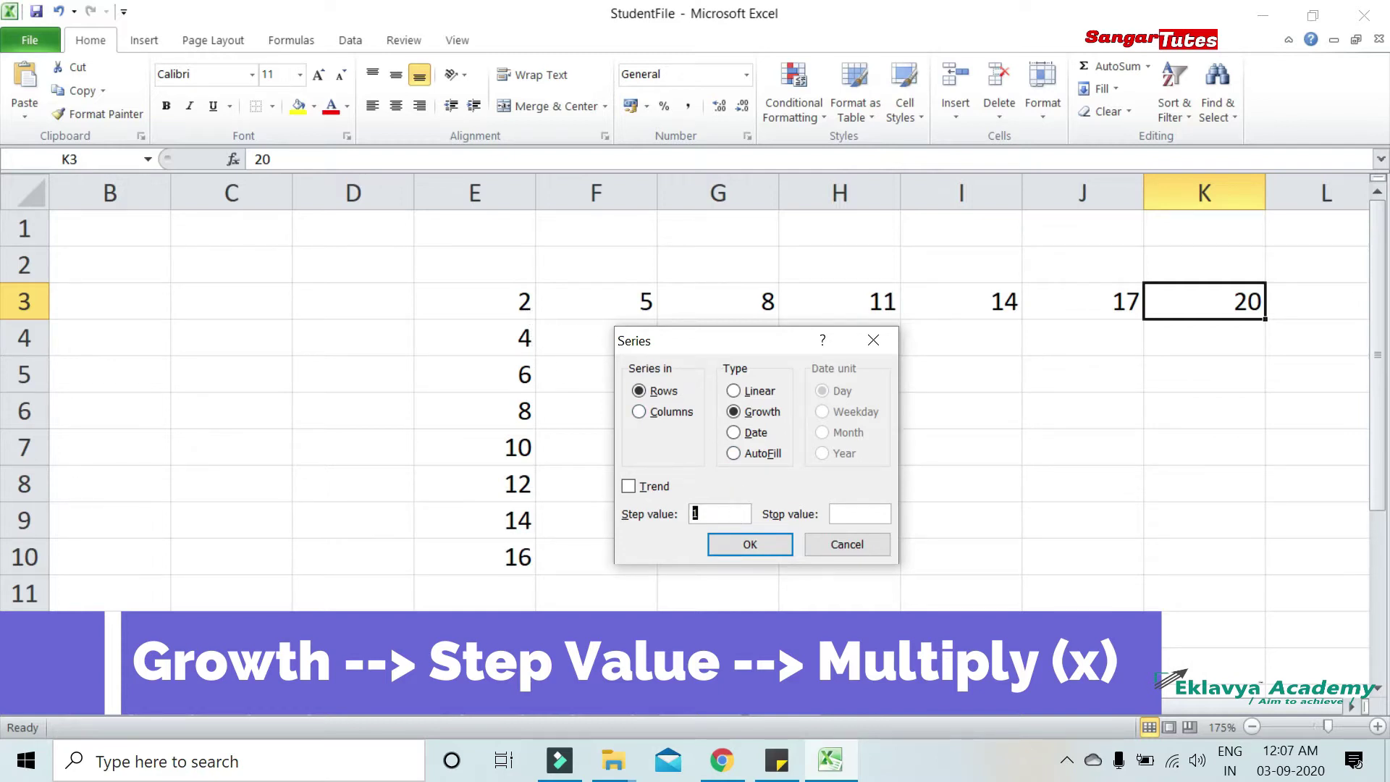
click(858, 551)
click(211, 304)
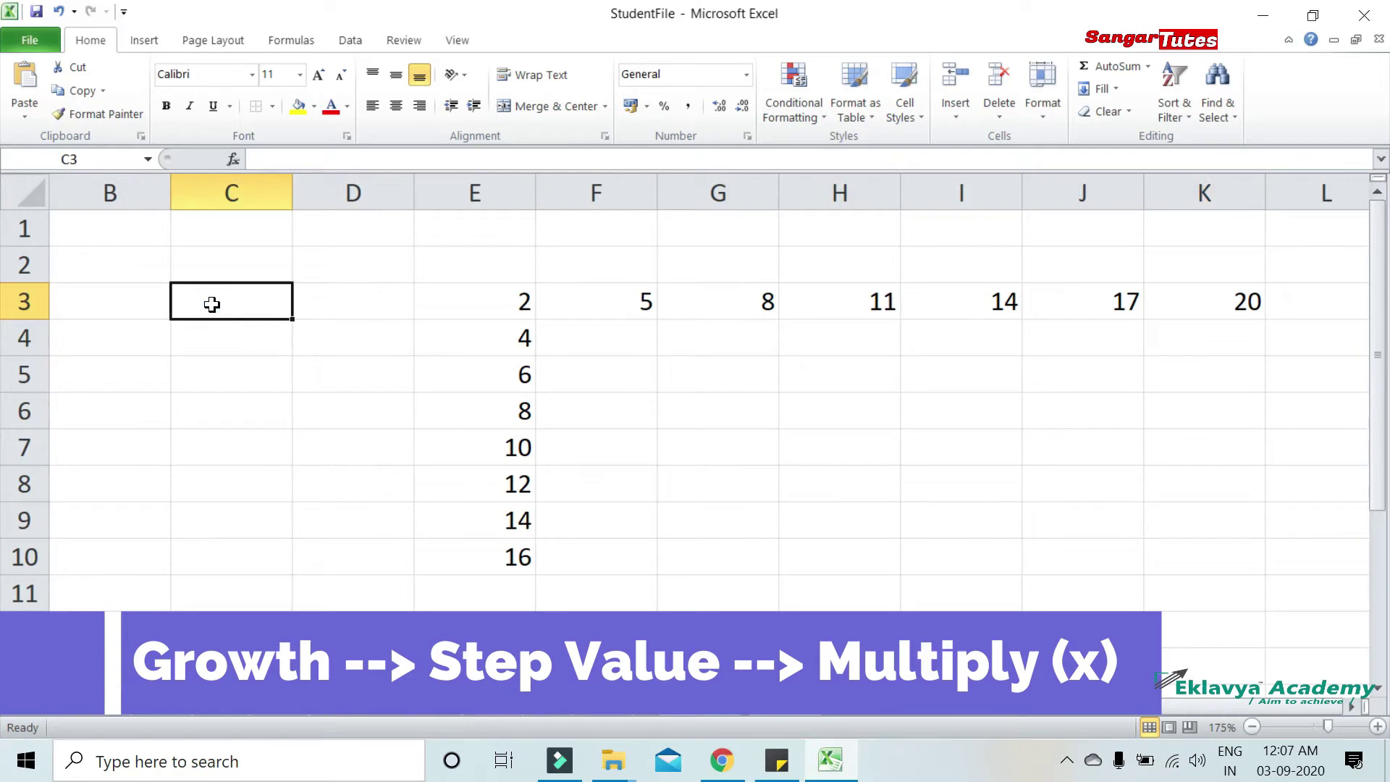
Enter the starting value 2 in cell C3
text(2)
click(288, 353)
click(265, 311)
Apply a Columns Growth series with step 2 and stop 20, giving 2, 4, 8, 16 in C3:C6
click(1110, 90)
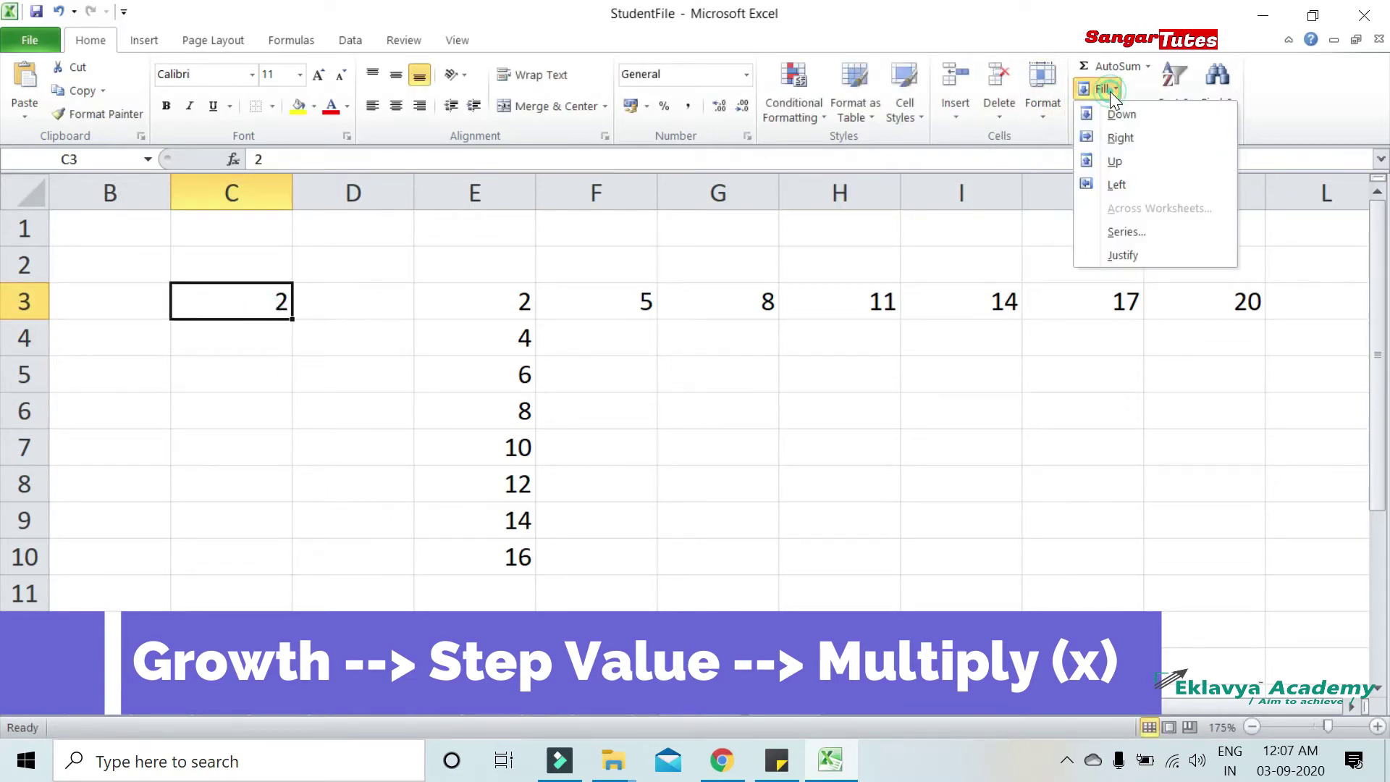
click(1140, 233)
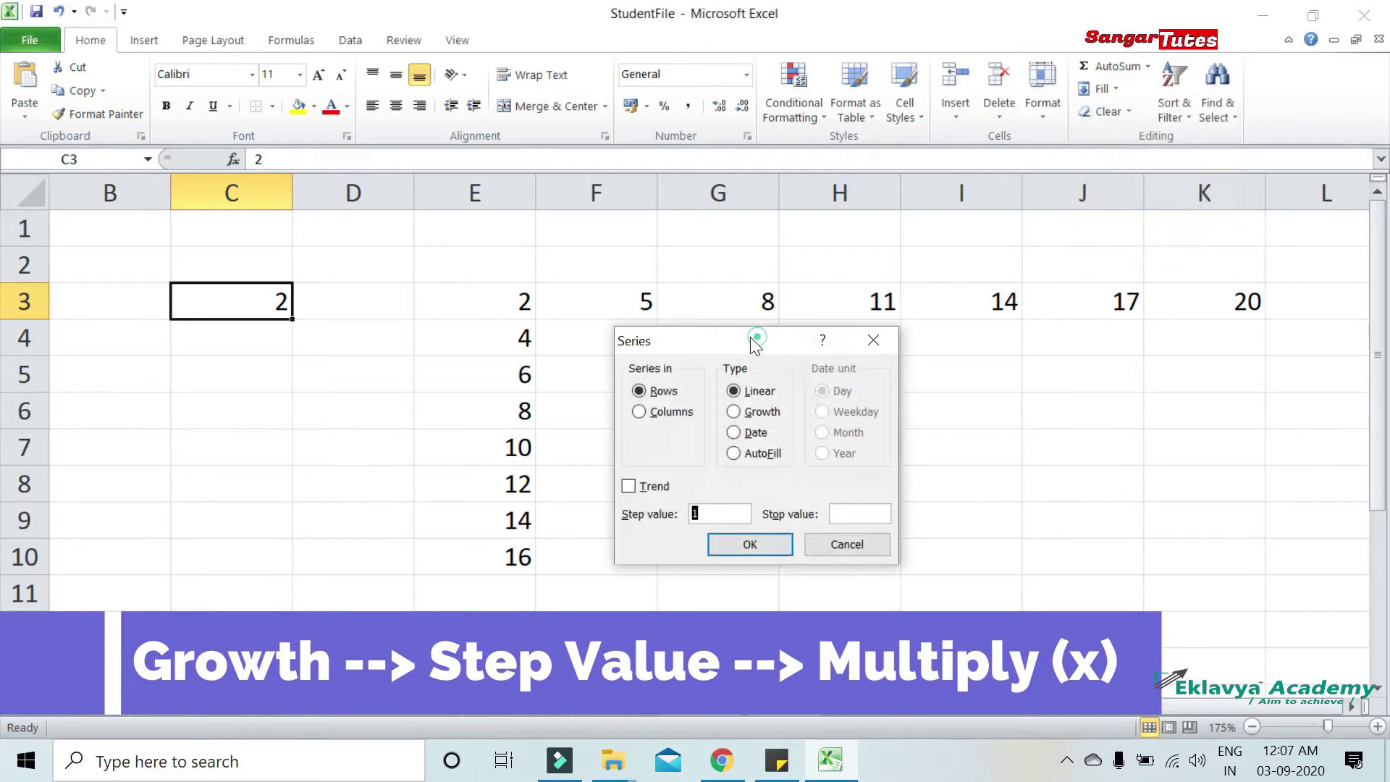
drag(753, 342, 580, 289)
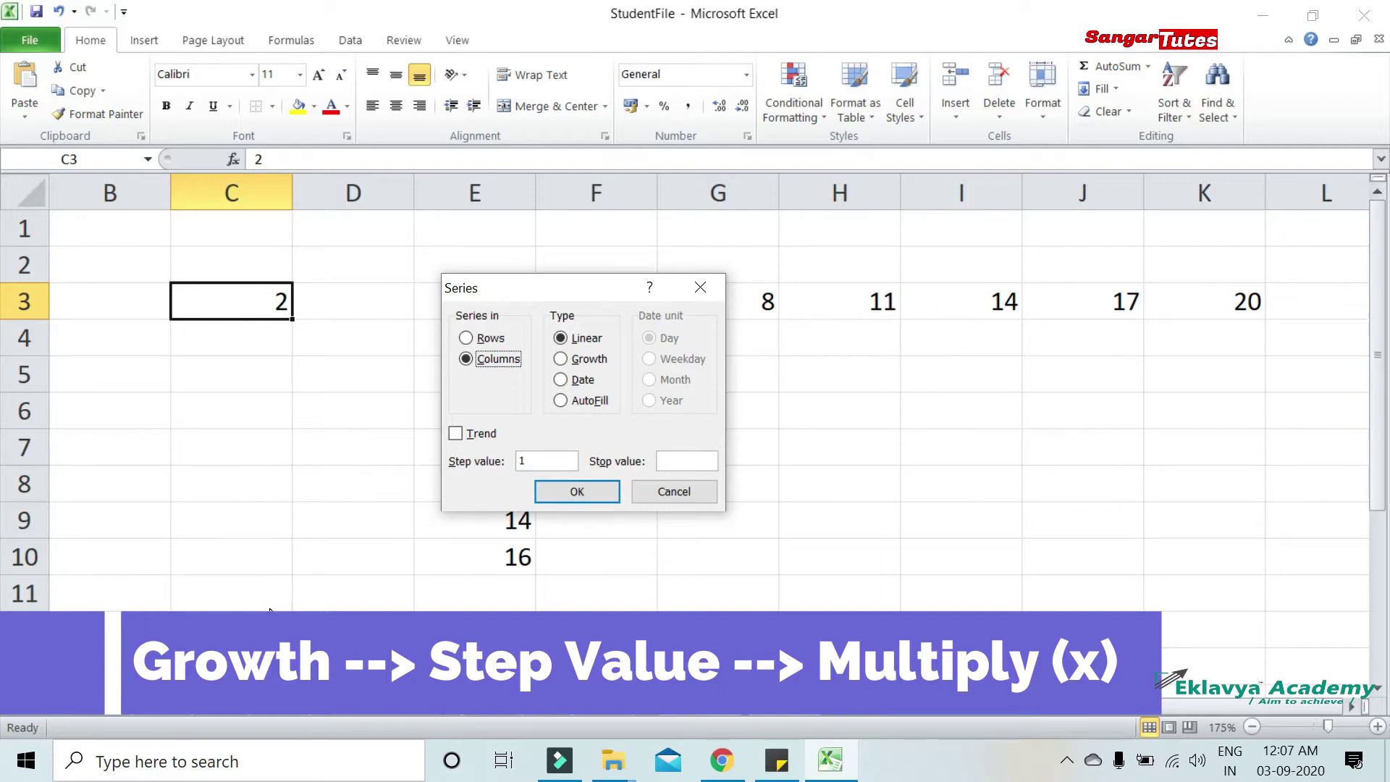
click(582, 358)
double_click(549, 462)
double_click(525, 461)
click(688, 456)
text(20)
click(577, 492)
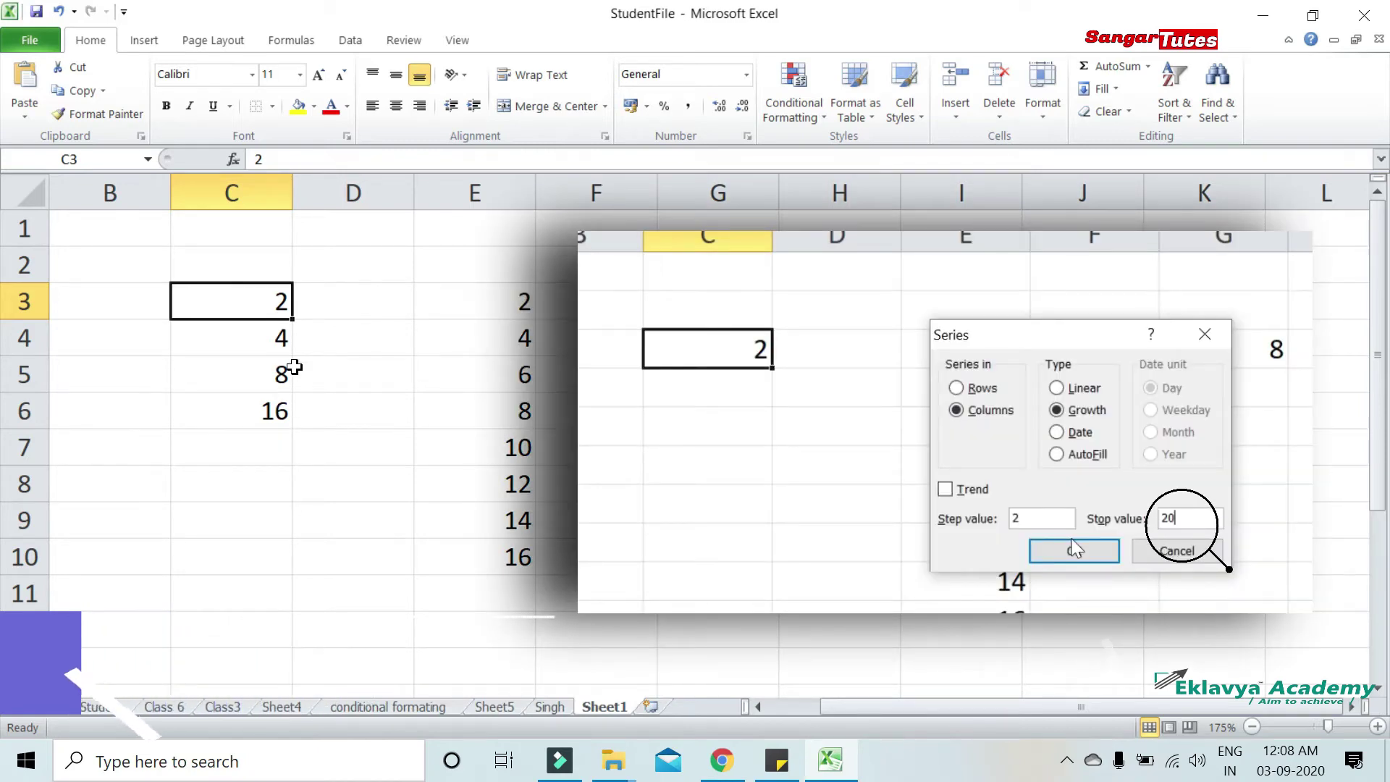
drag(268, 422, 268, 321)
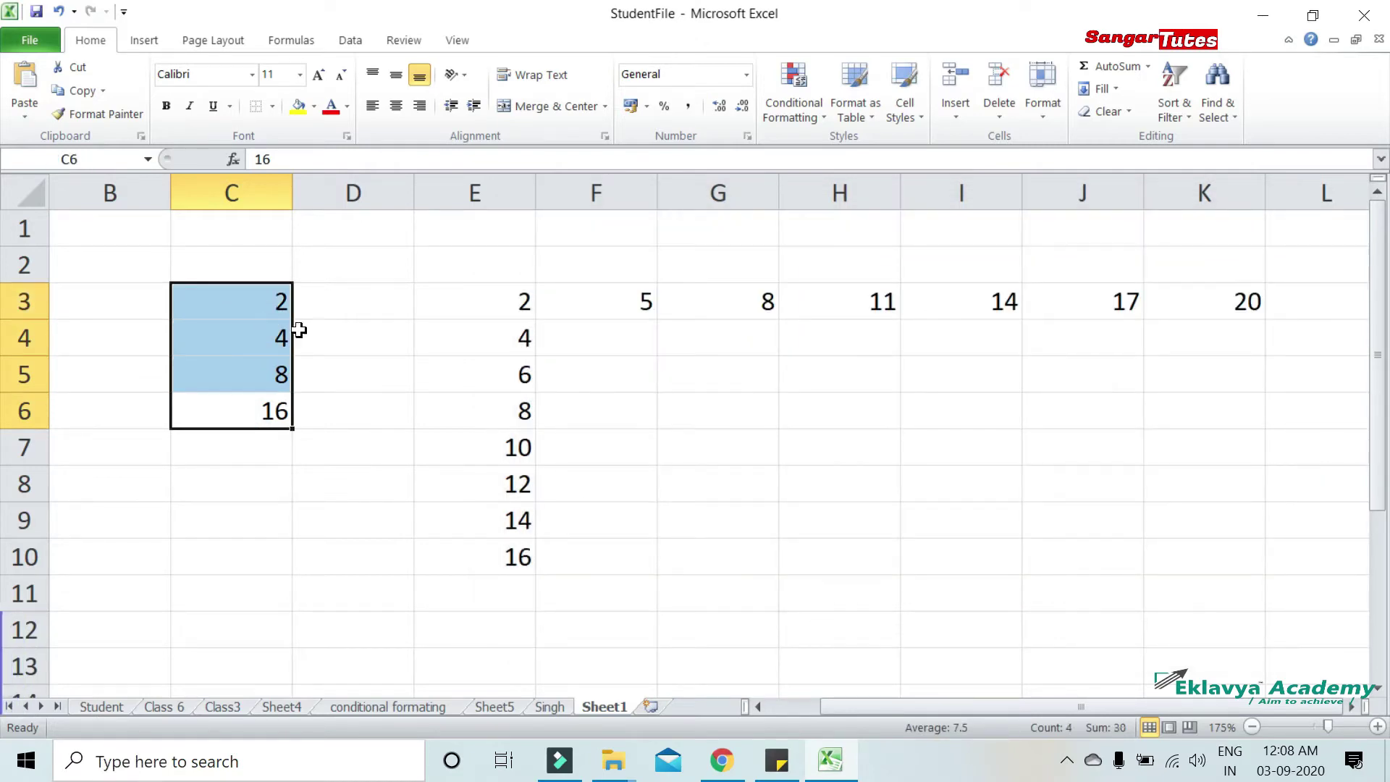
Open the Series dialog and dismiss it with Cancel, leaving only C3:C6 filled
click(1110, 91)
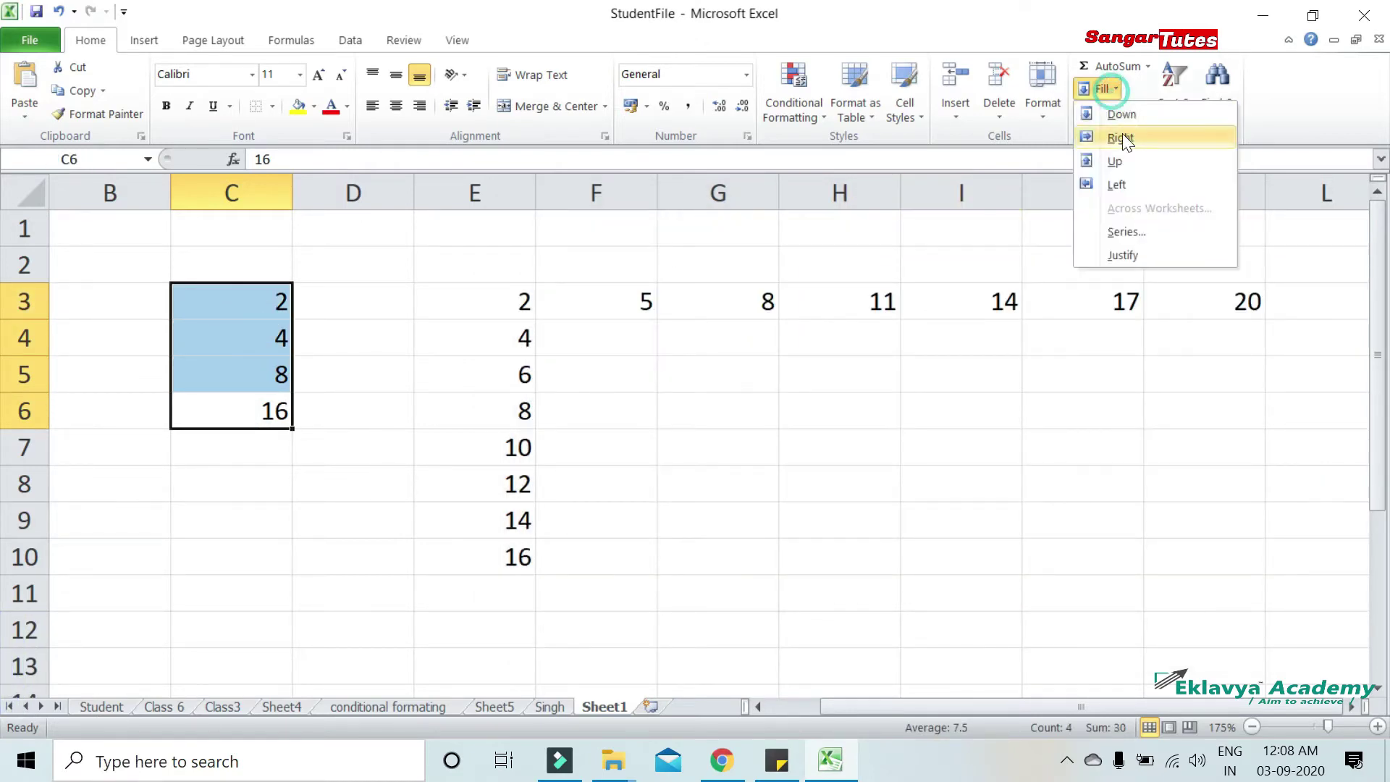
click(1131, 230)
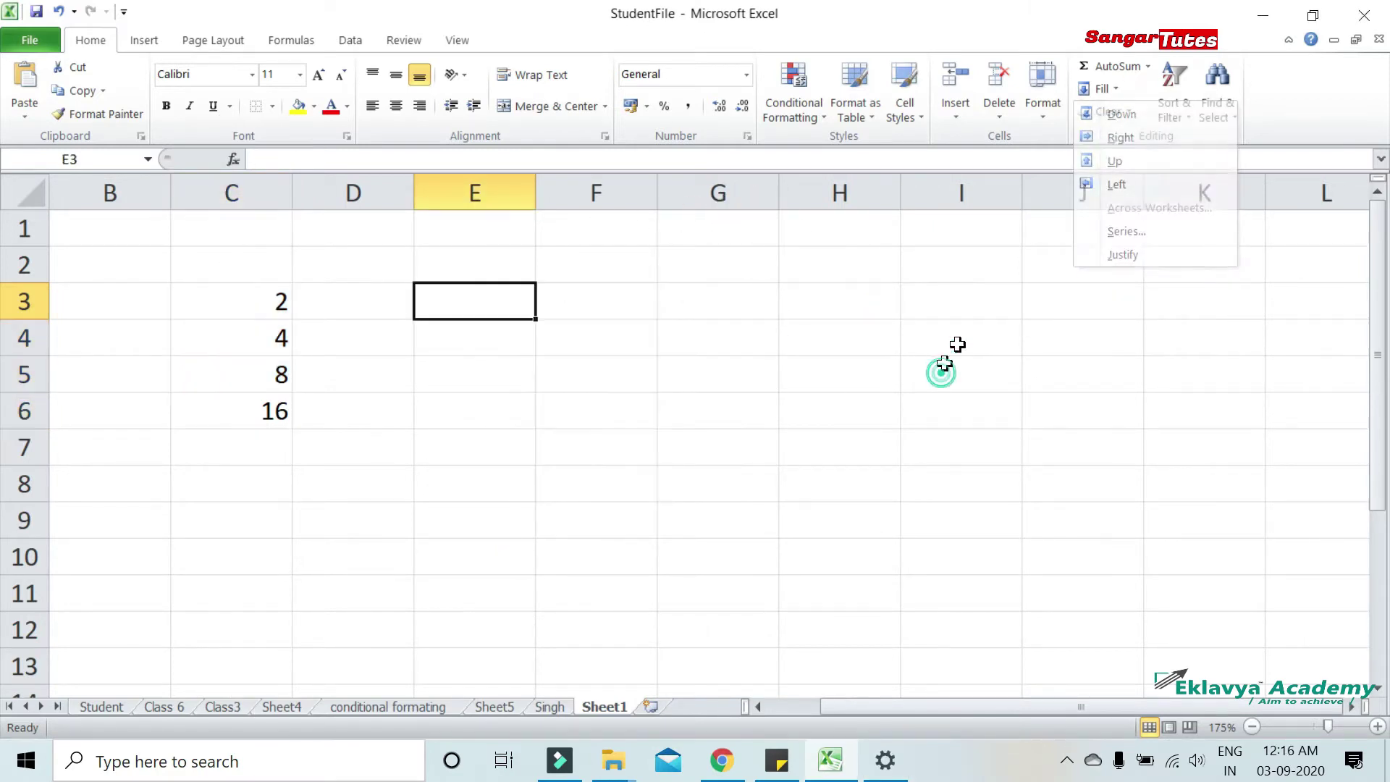
click(1115, 88)
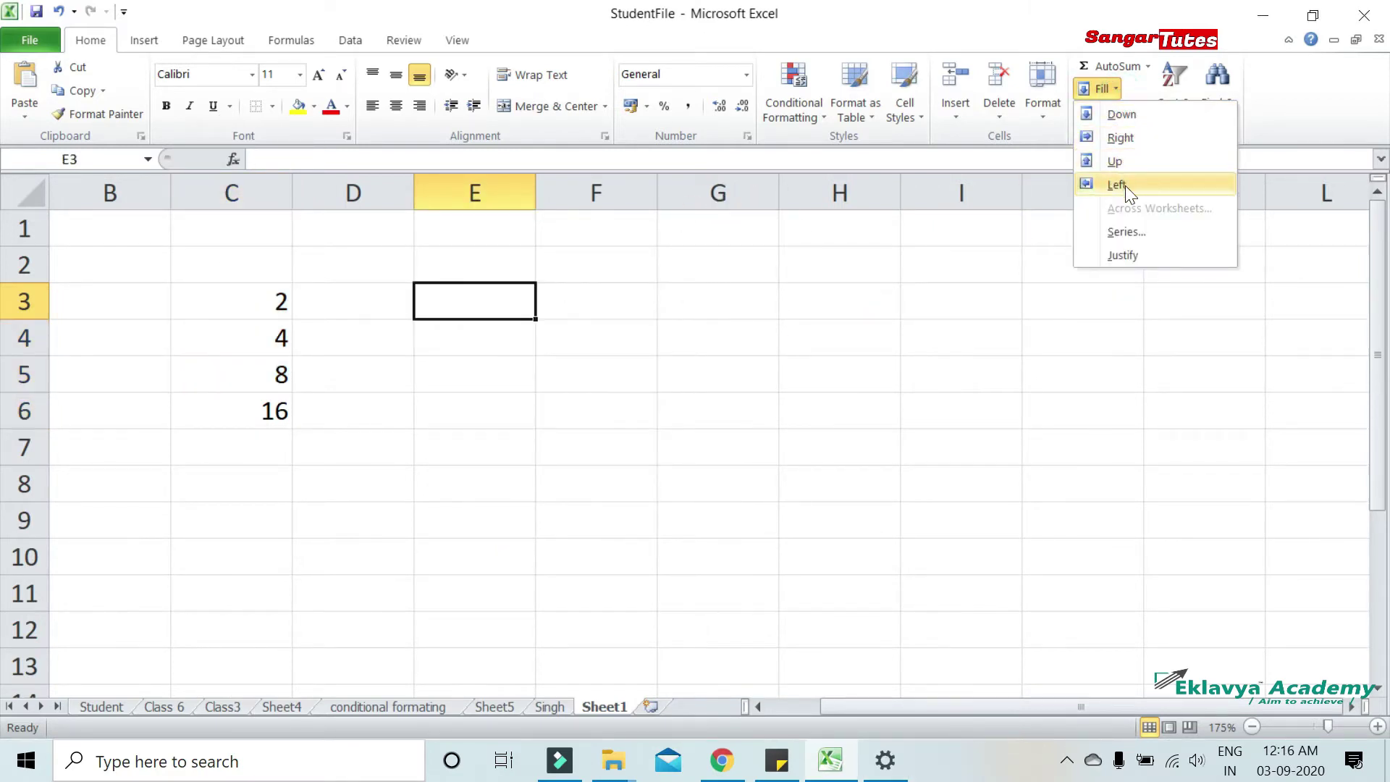
click(1126, 231)
drag(960, 323, 788, 317)
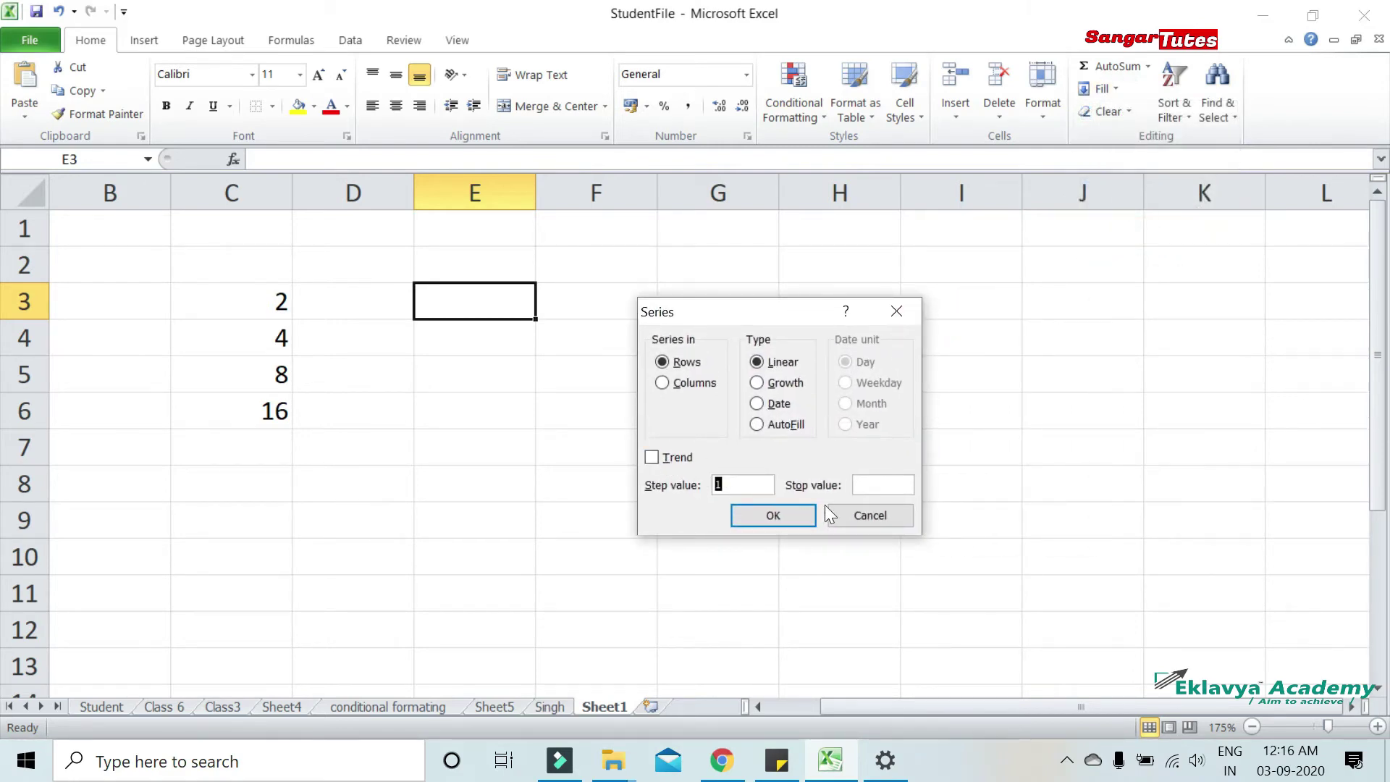
click(851, 515)
click(650, 414)
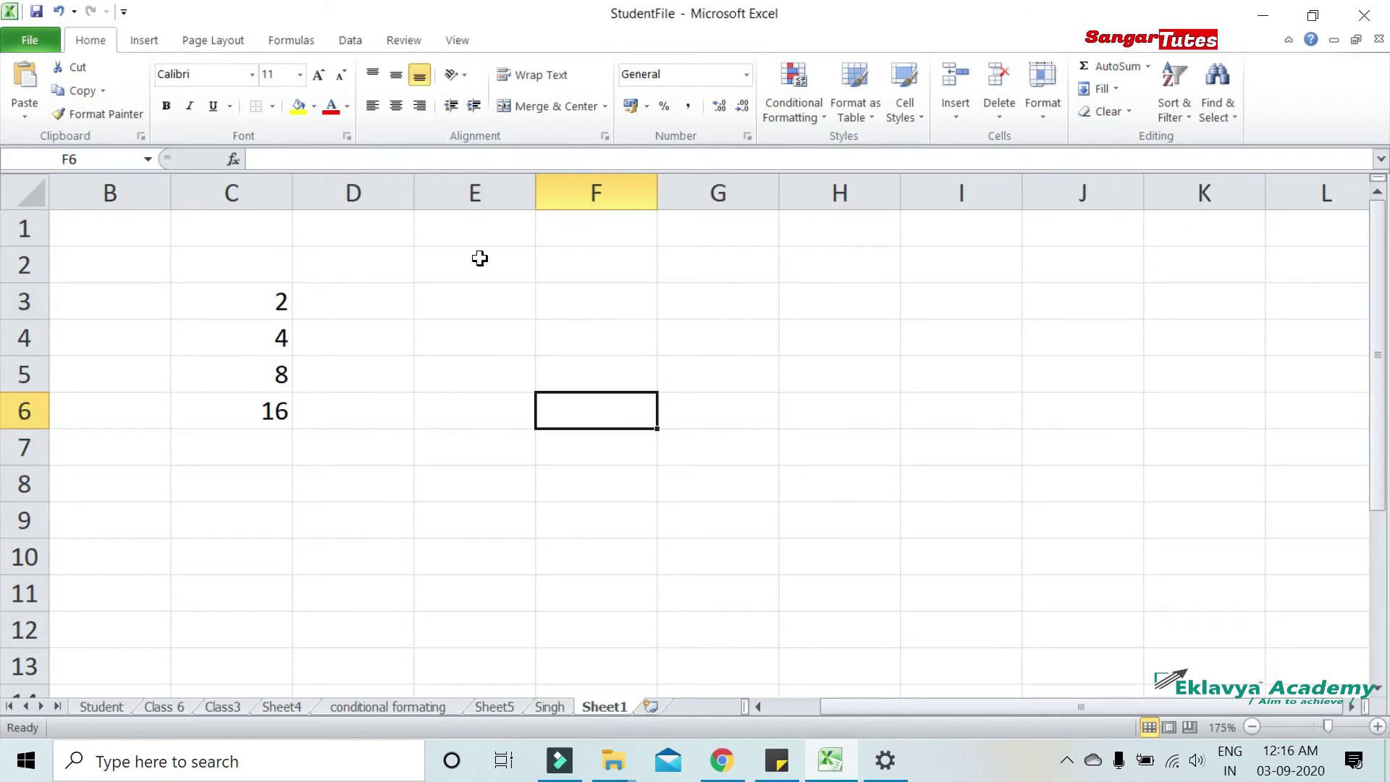
click(479, 231)
Enter 2 in E1 and 100 in E8, then select E1:E8
text(2)
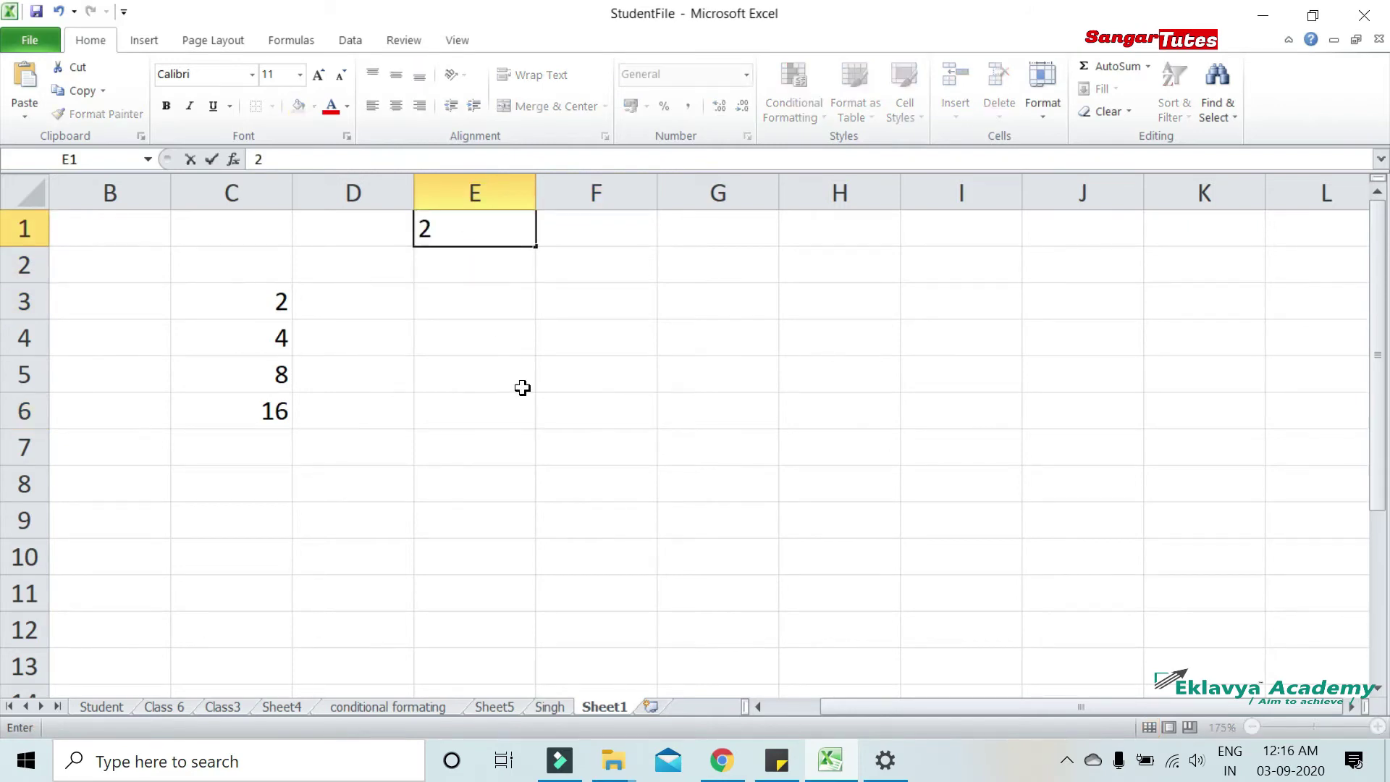
click(497, 475)
text(100)
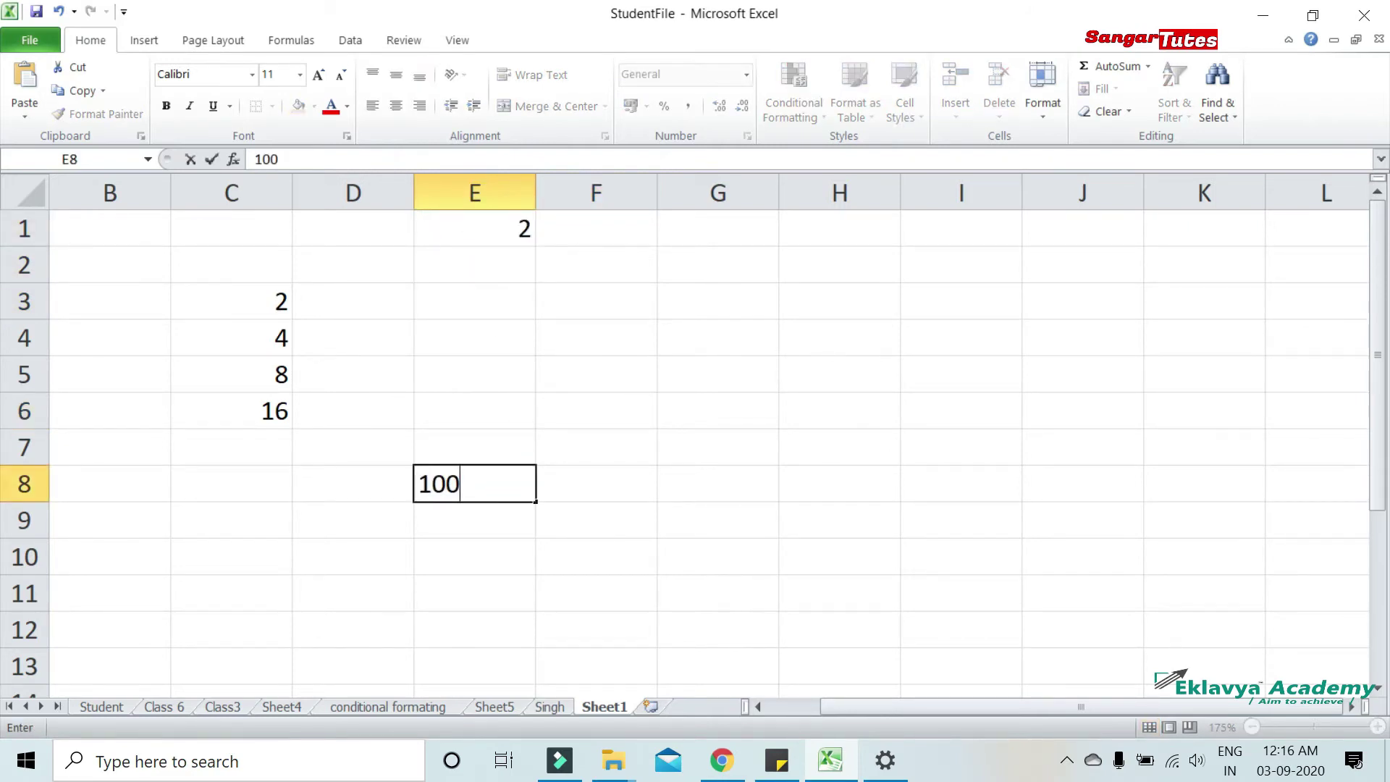
click(630, 484)
drag(479, 233, 478, 471)
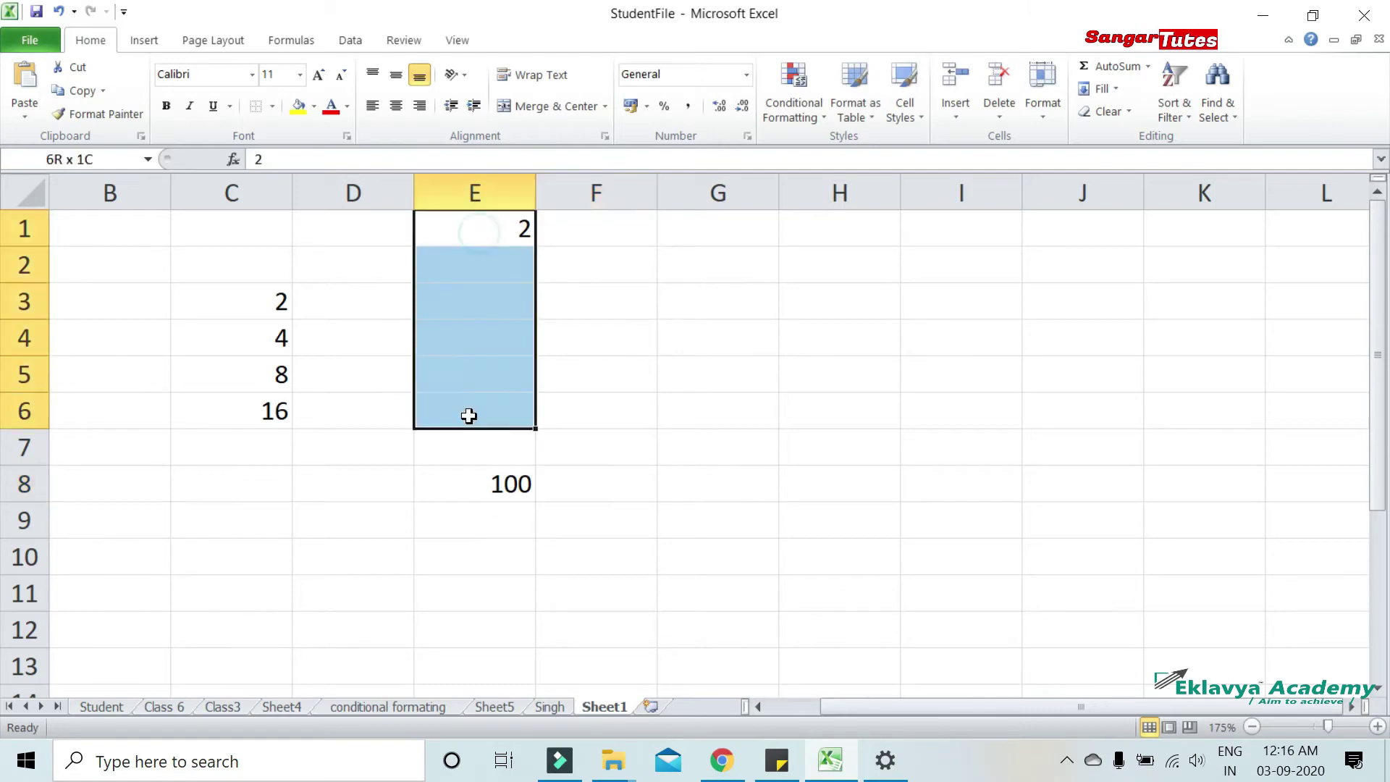
Apply a Trend series to E1:E8, producing 2, 16, 30 … 100 in steps of 14
click(1115, 90)
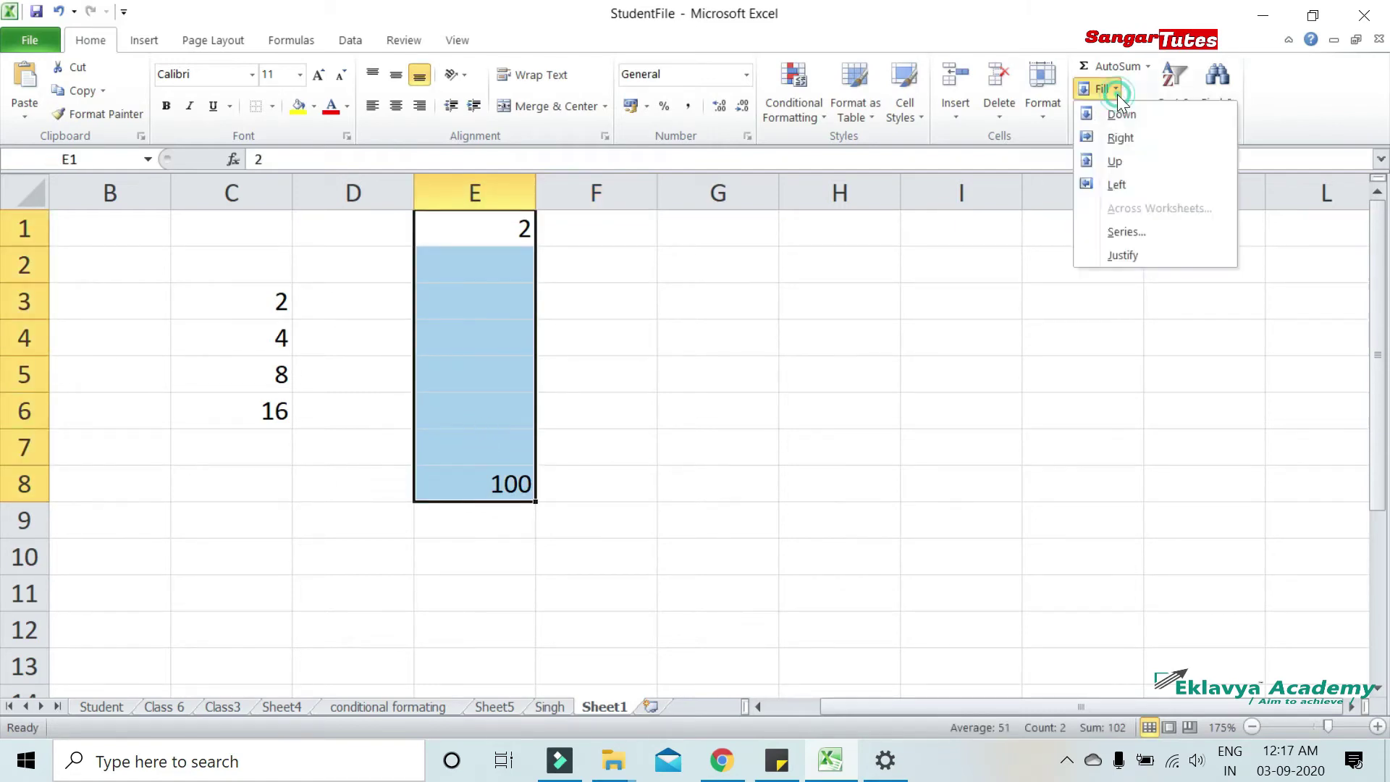
click(1126, 231)
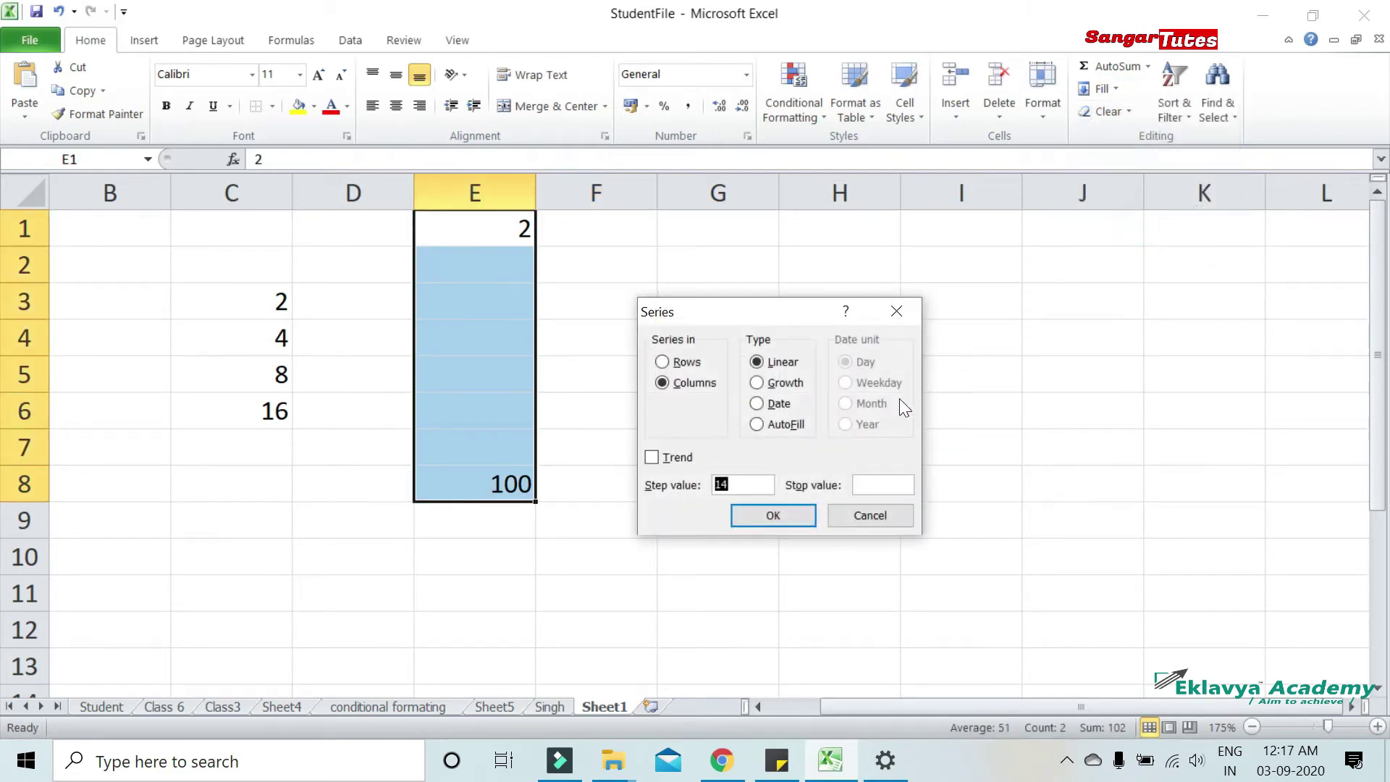
click(653, 459)
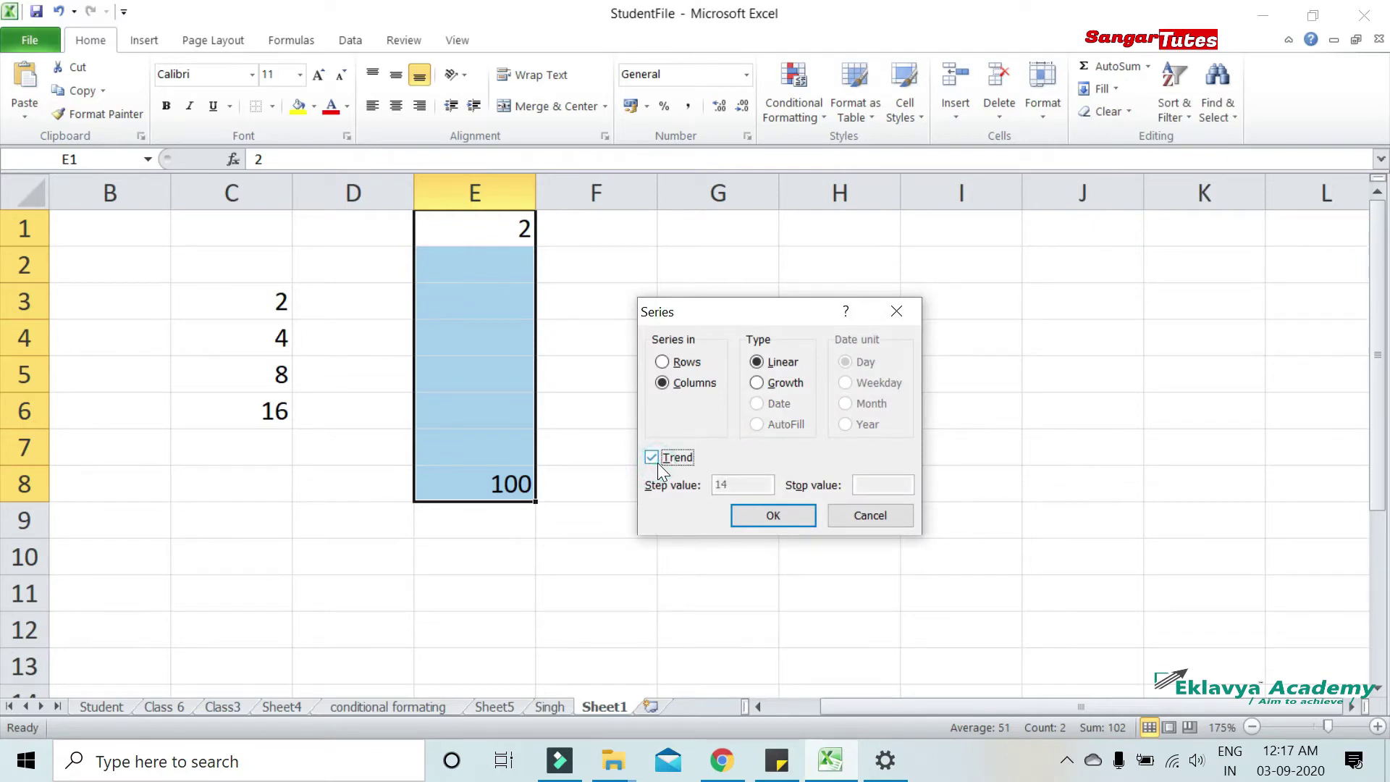
click(775, 512)
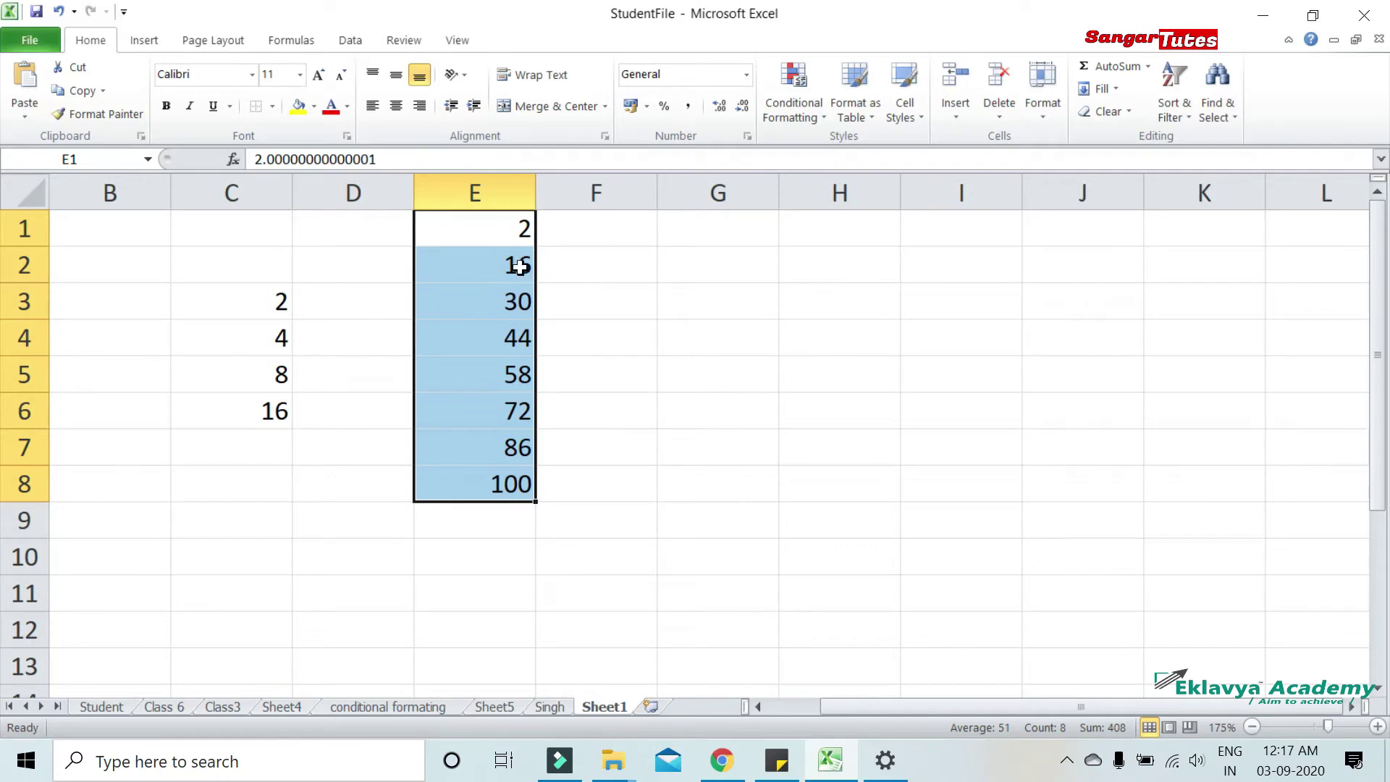
drag(519, 266, 517, 443)
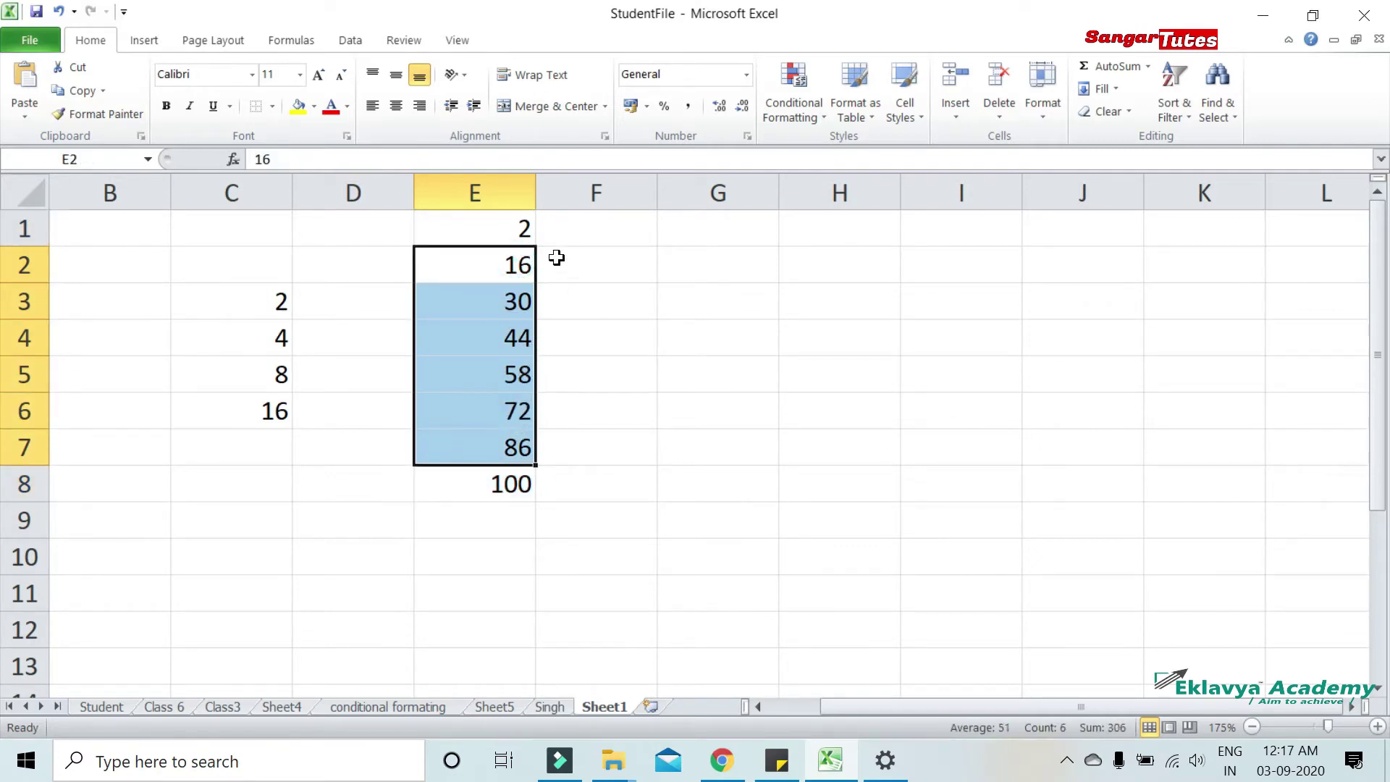
click(528, 230)
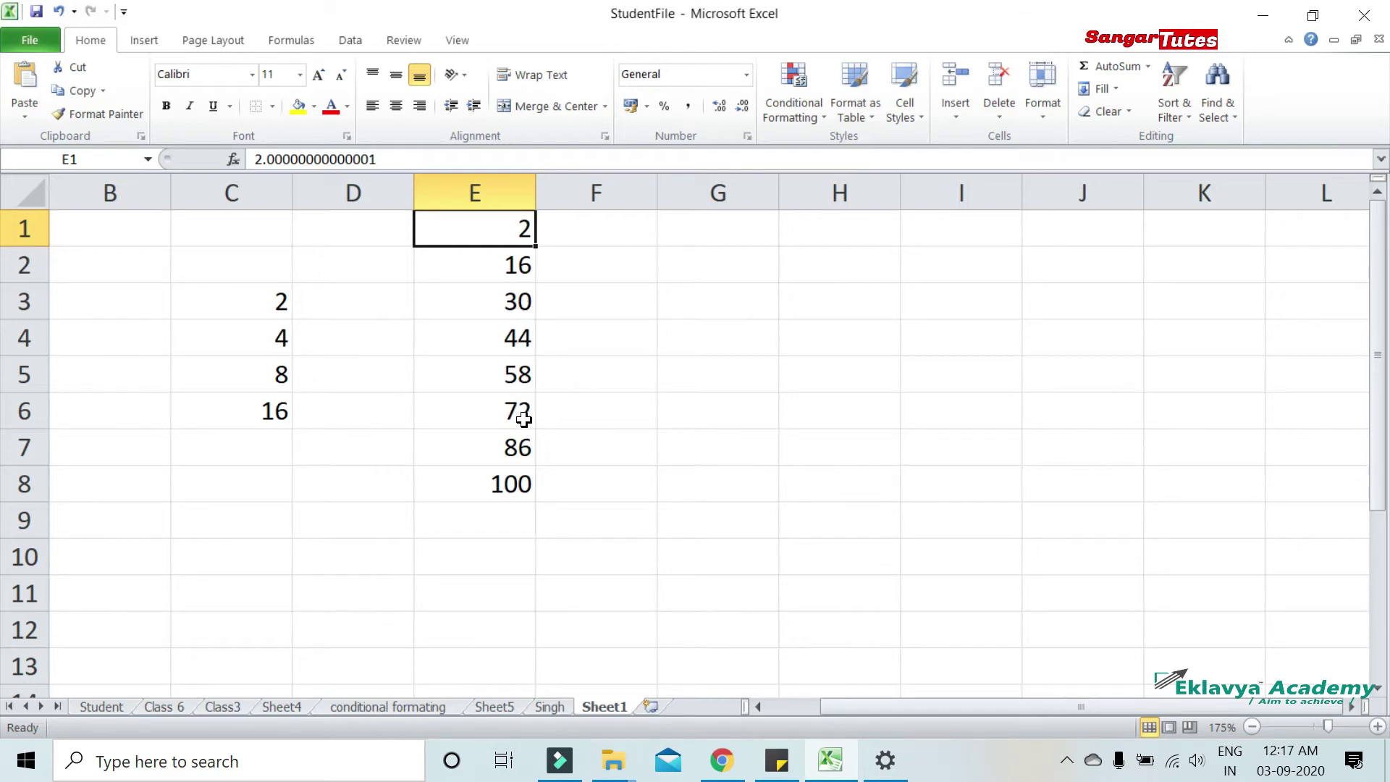
drag(519, 448, 514, 265)
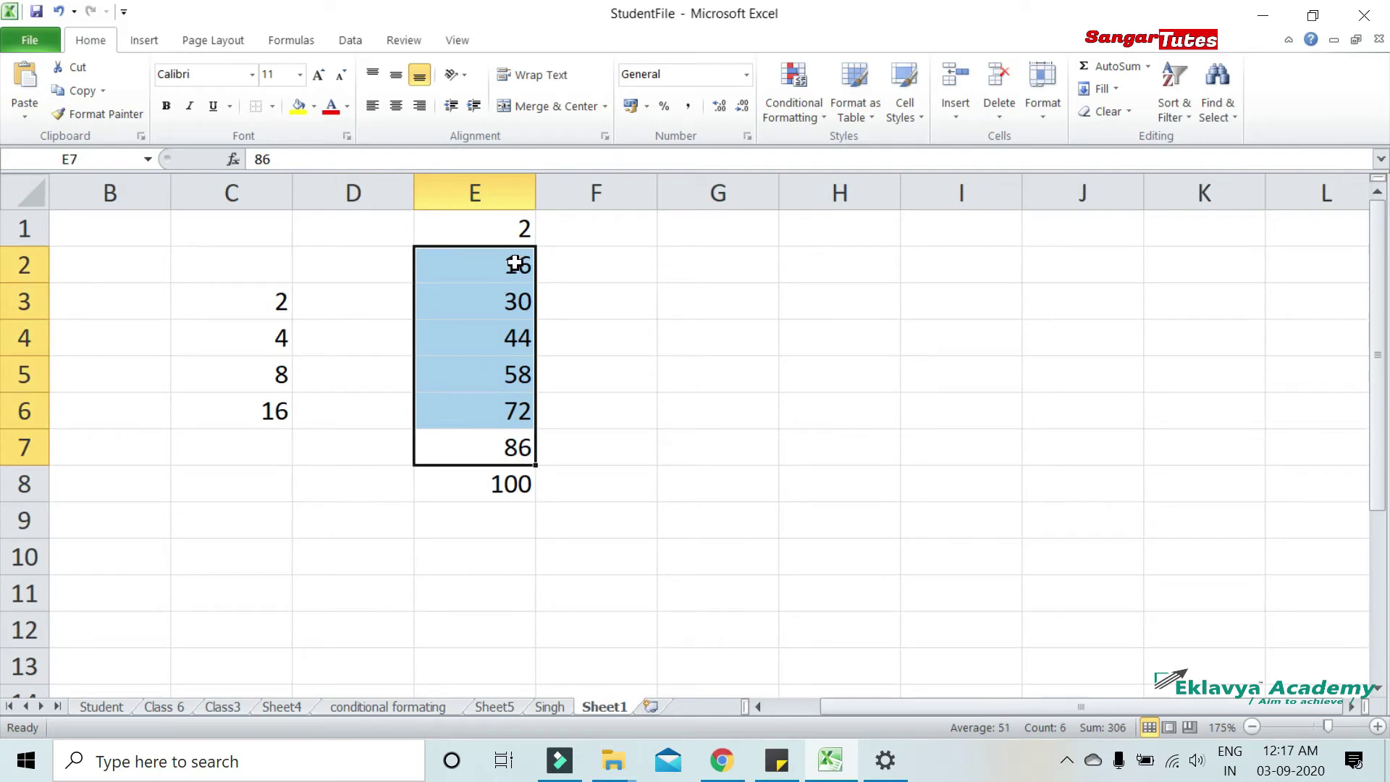
drag(515, 228, 507, 479)
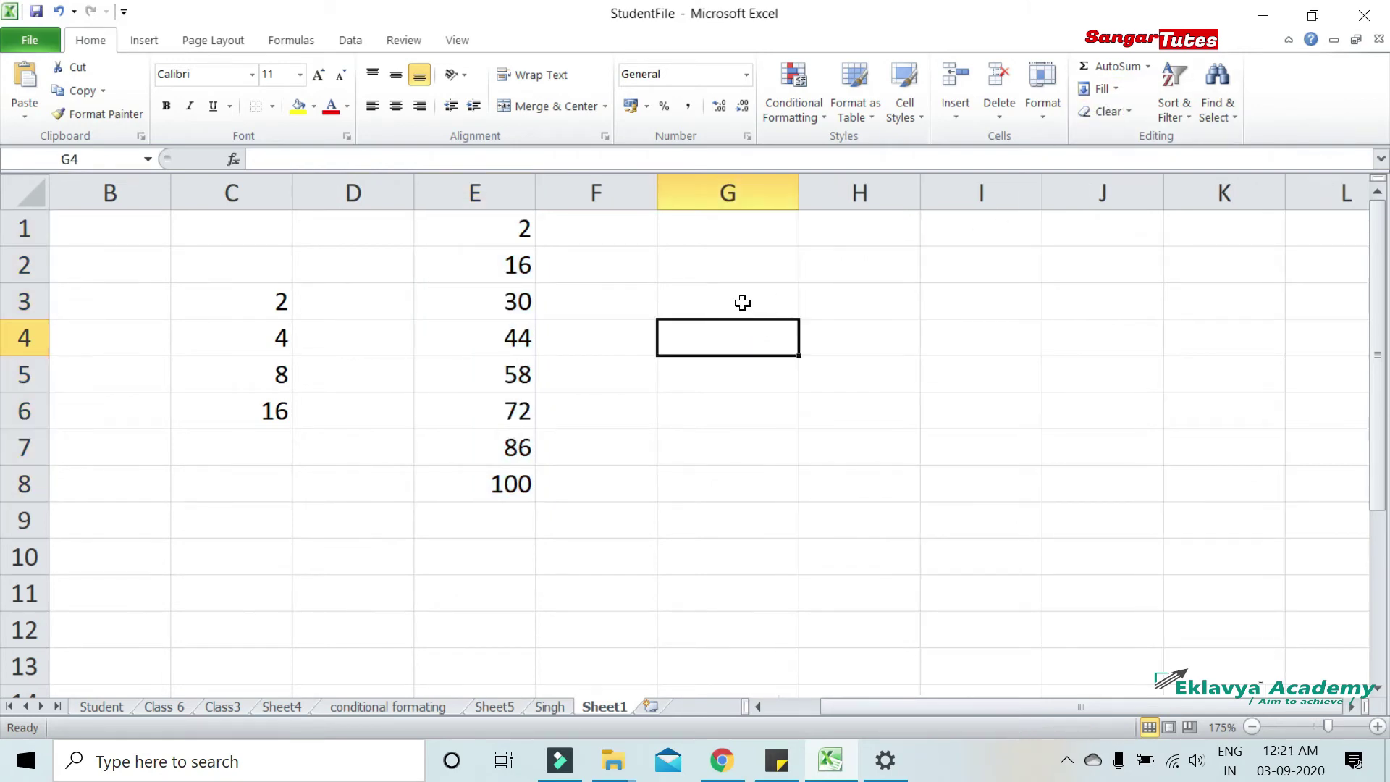
Enter the date 03-09-2020 in cell G3
click(740, 301)
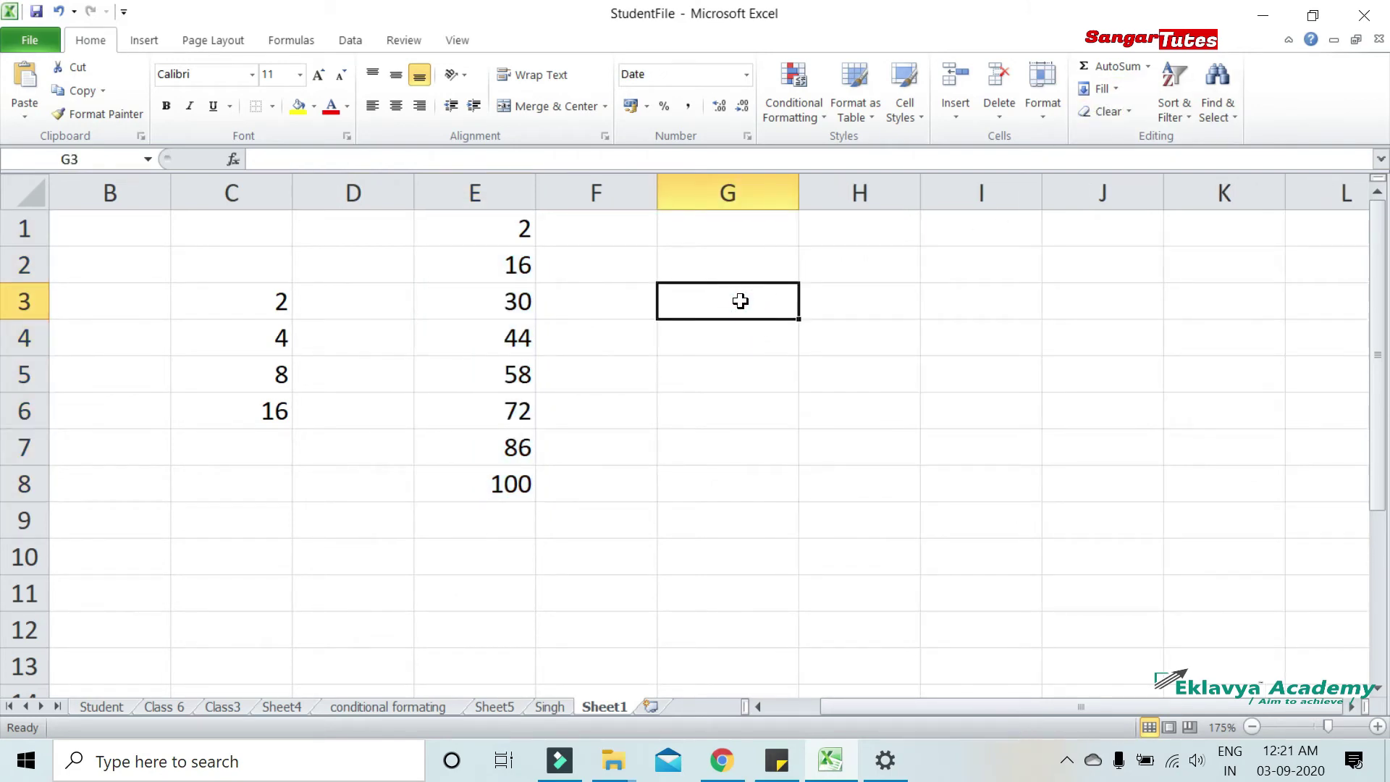
text(03-09)
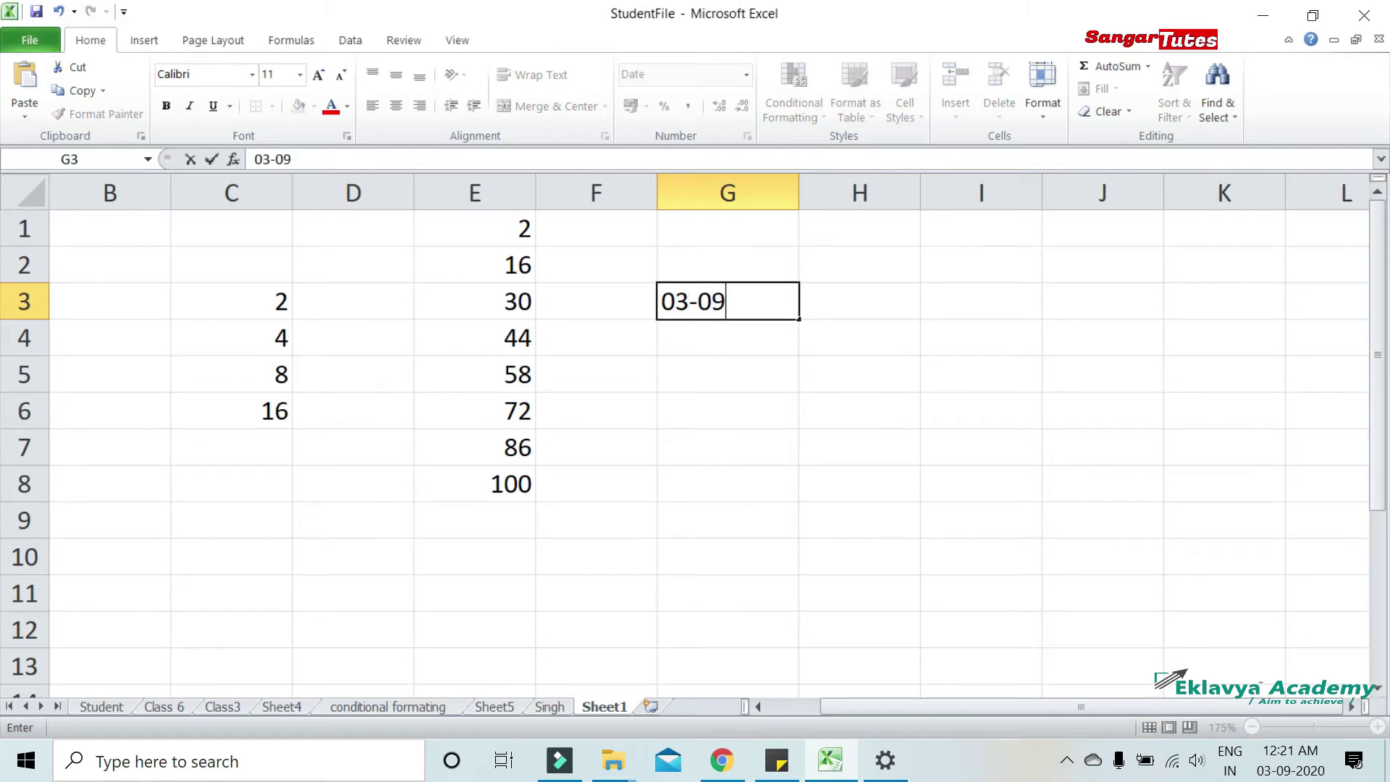
text(-200)
key(BackSpace)
text(2)
text(0)
click(1003, 341)
click(787, 317)
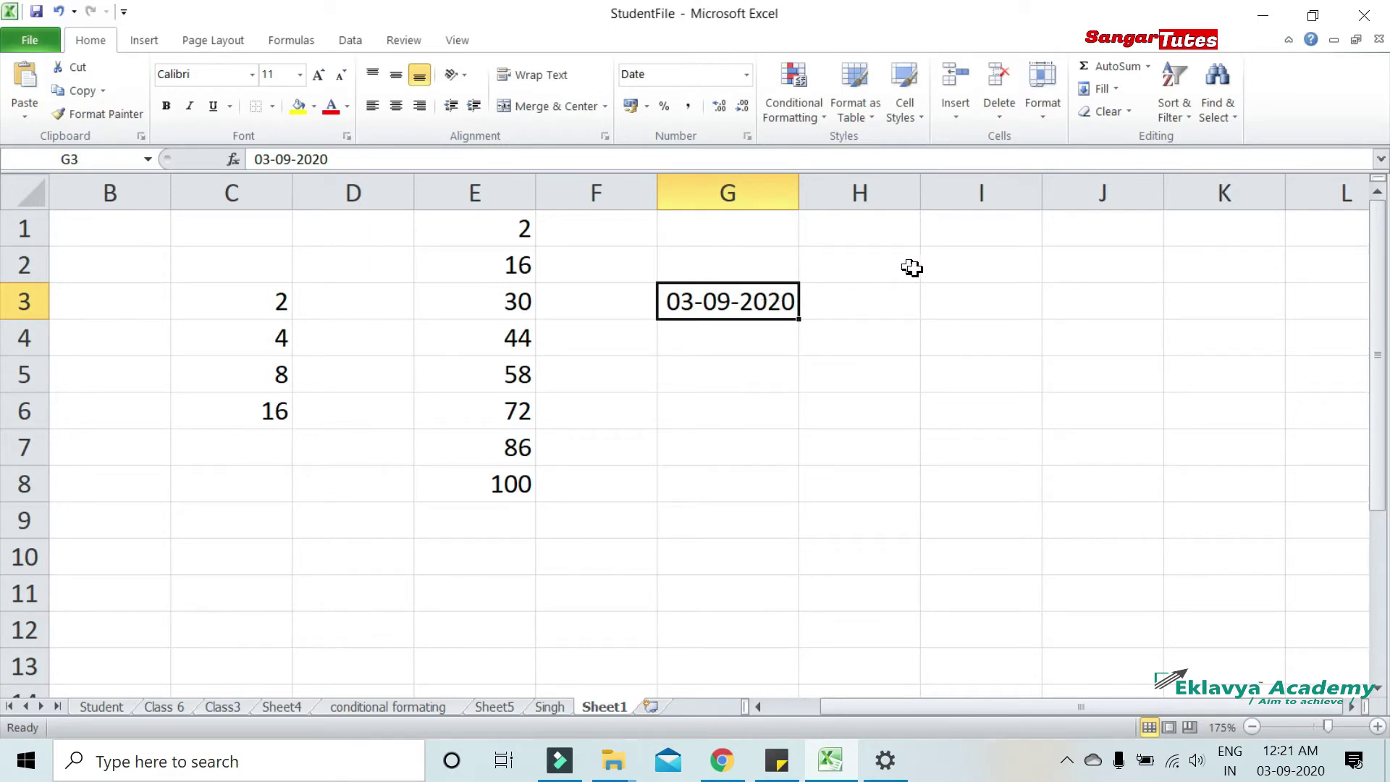
Set the Series dialog to Columns, then cancel without filling
click(1114, 89)
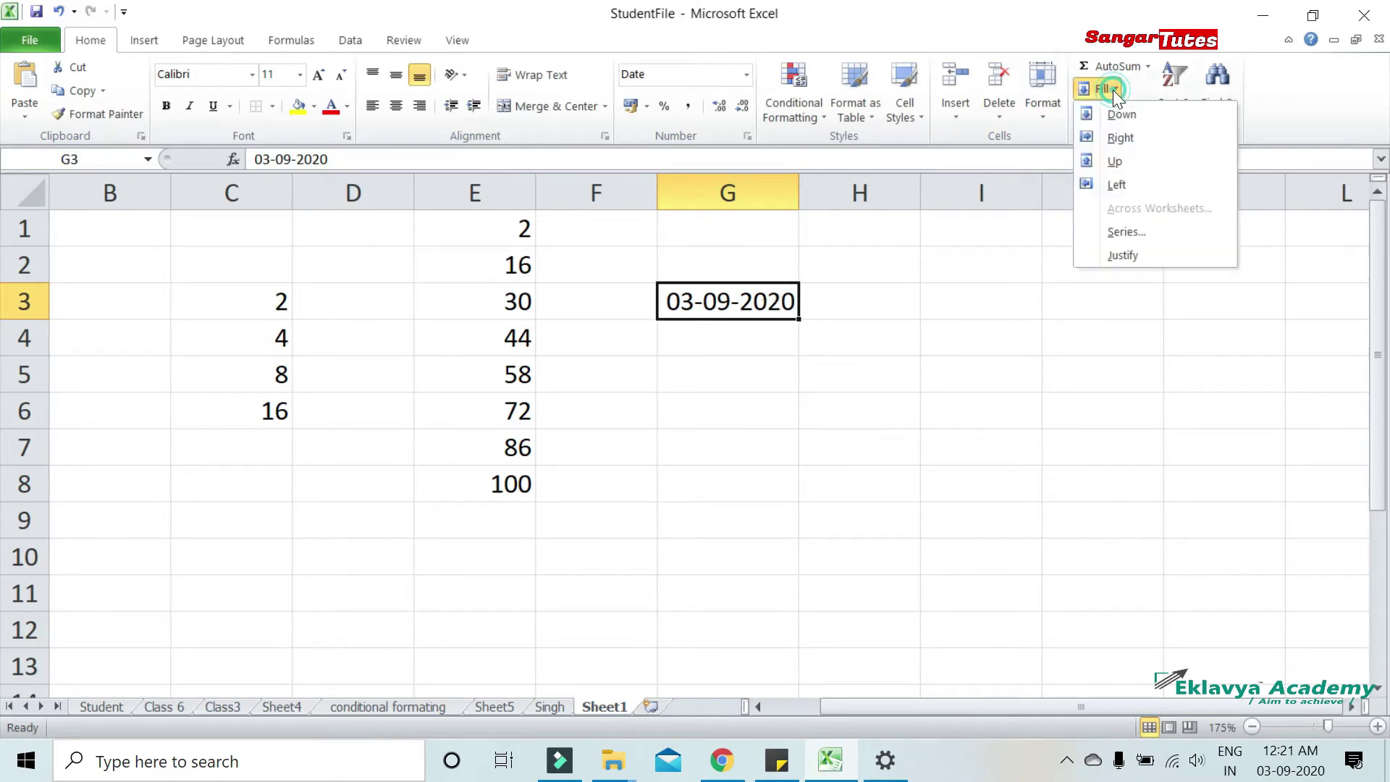
click(1133, 230)
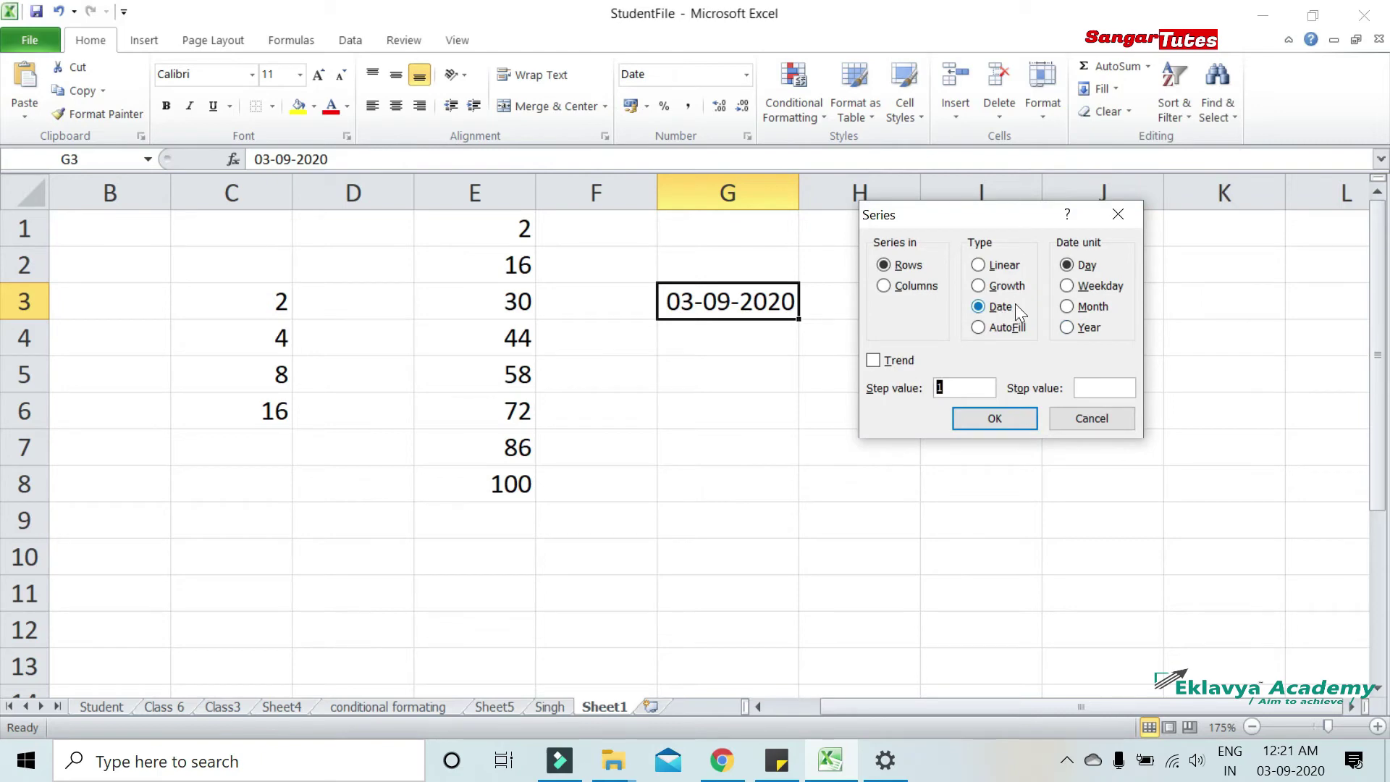
drag(1016, 219, 1005, 277)
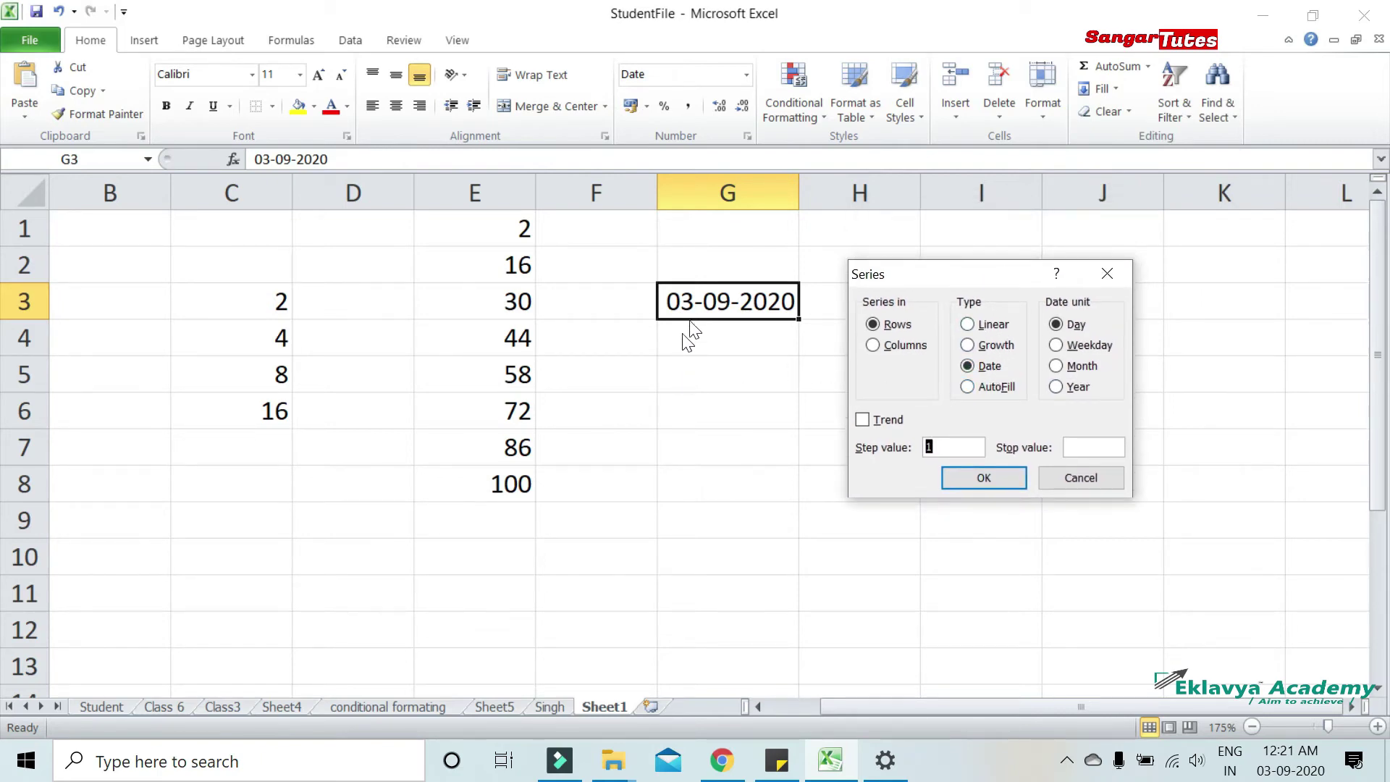
click(915, 348)
click(1084, 480)
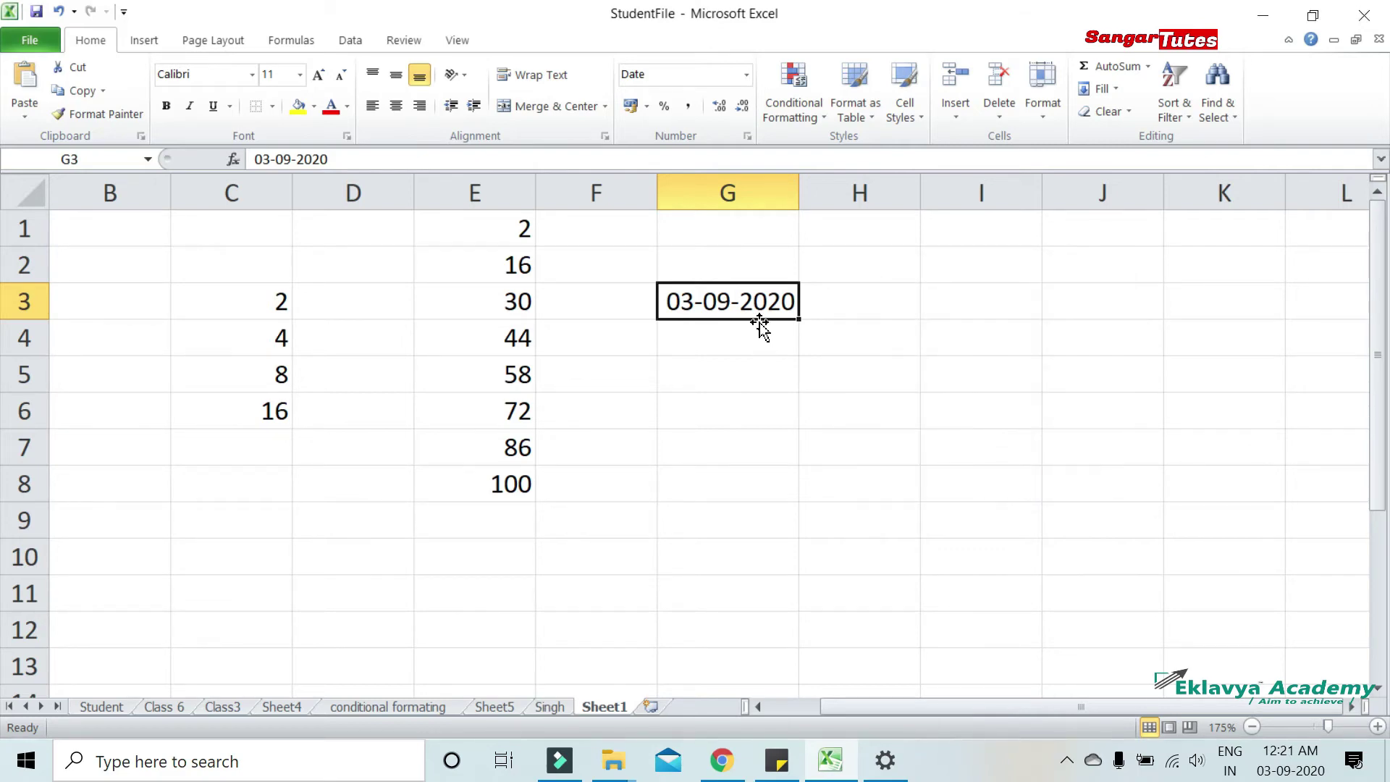
Fill G3:G12 with a daily date series, then undo the fill
drag(751, 309, 735, 624)
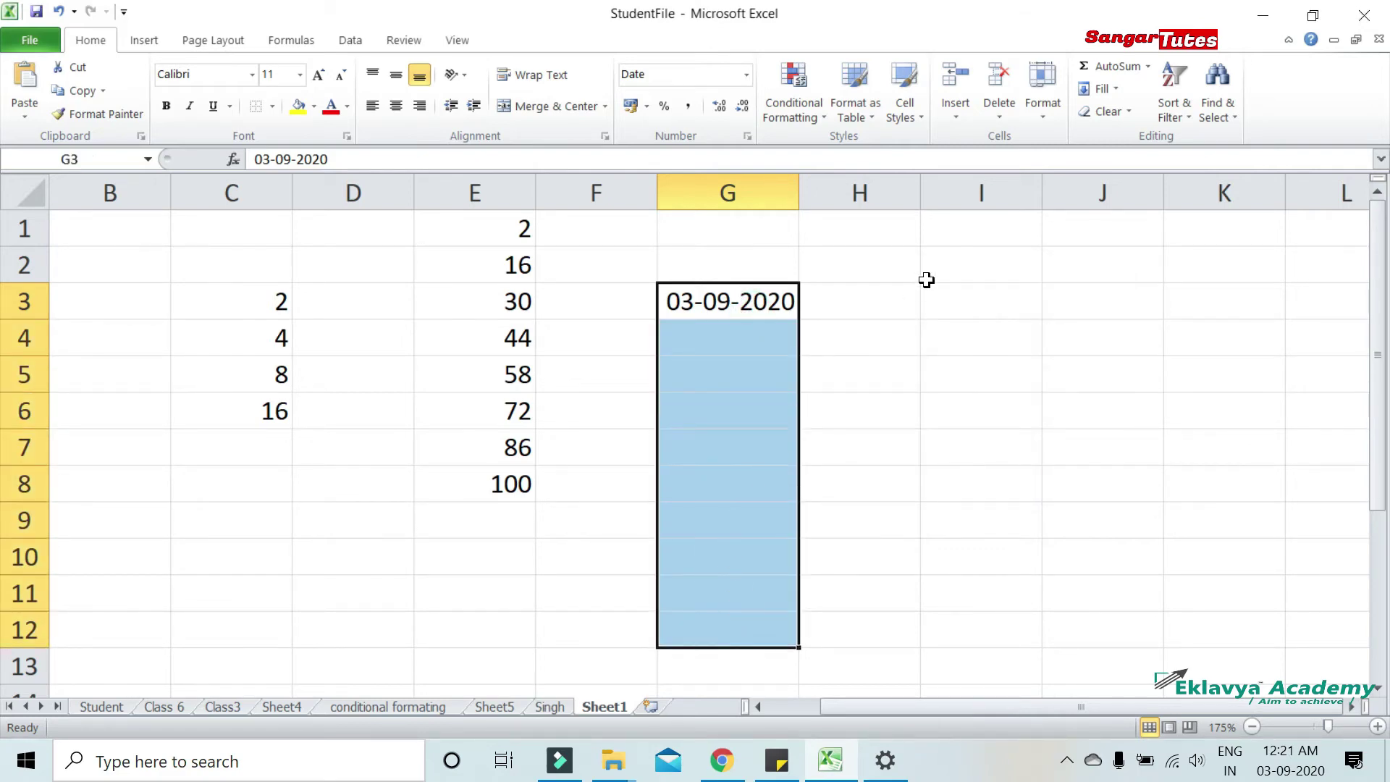
click(1116, 88)
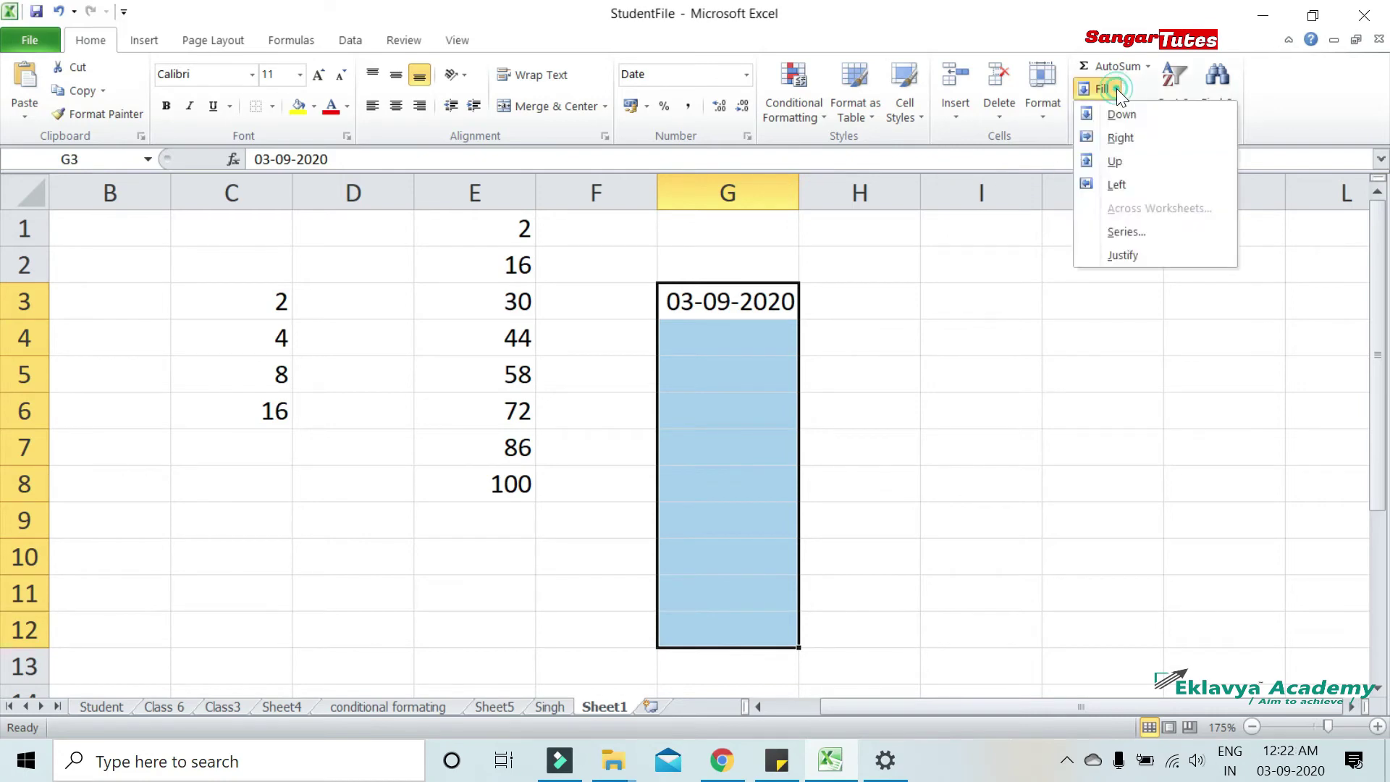
click(1137, 225)
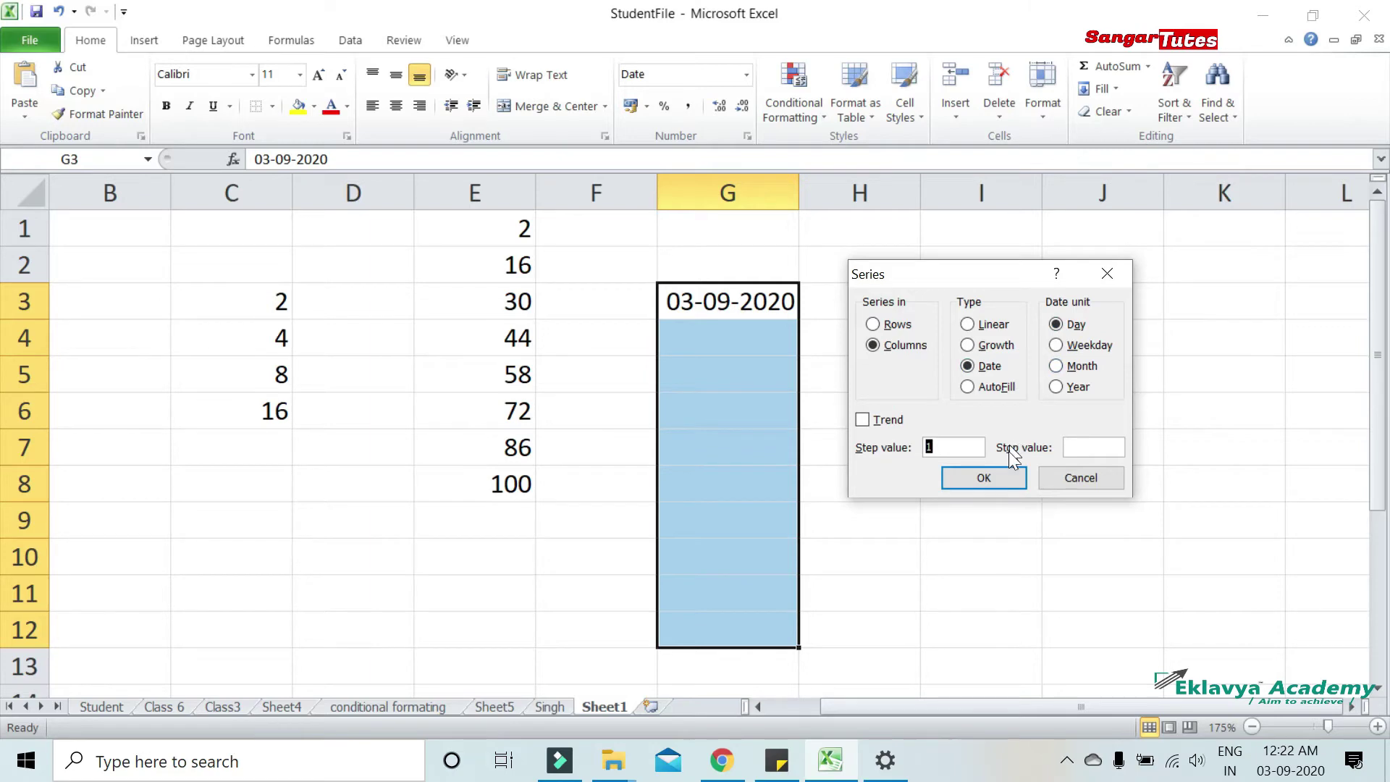
click(1006, 477)
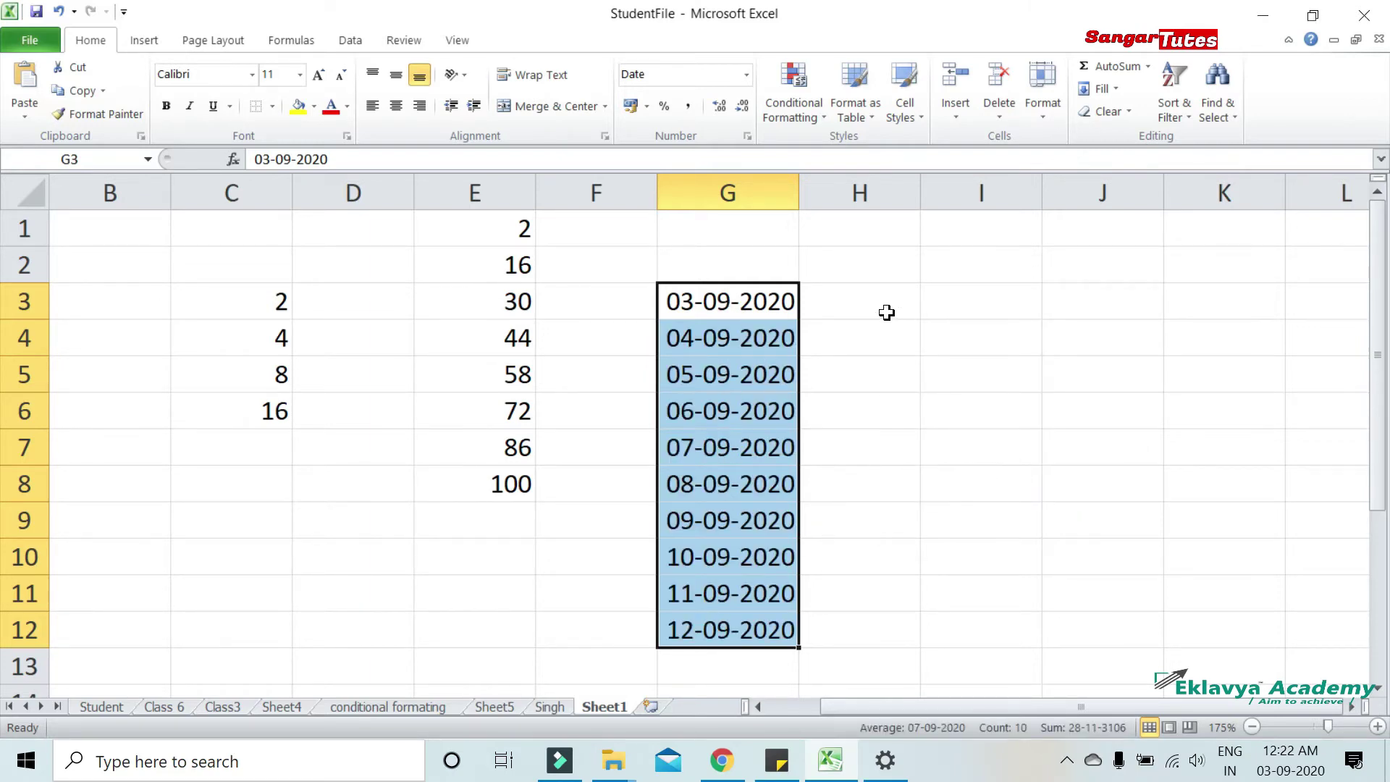
click(866, 337)
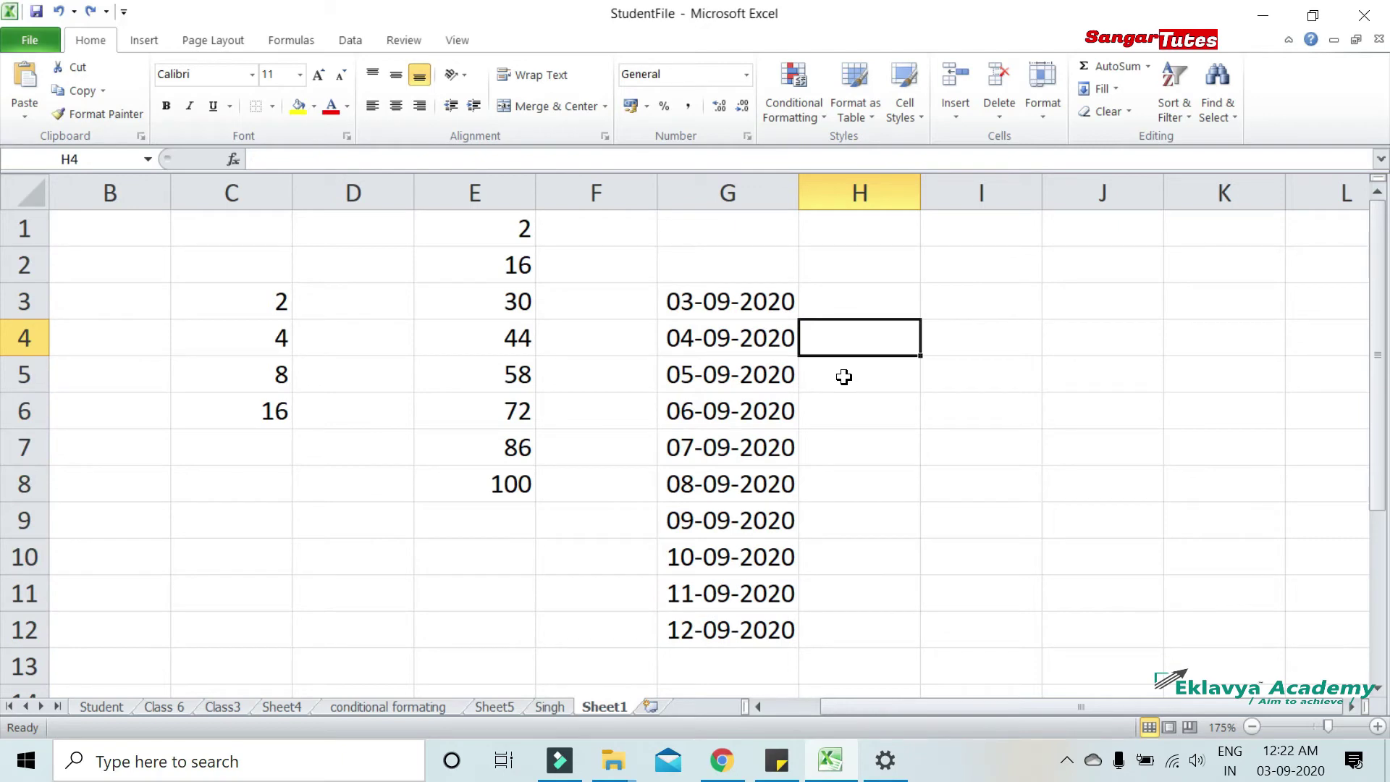
key(ctrl+z)
Refill column G from 03-09-2020 down to row 12 with consecutive daily dates
click(784, 349)
click(757, 304)
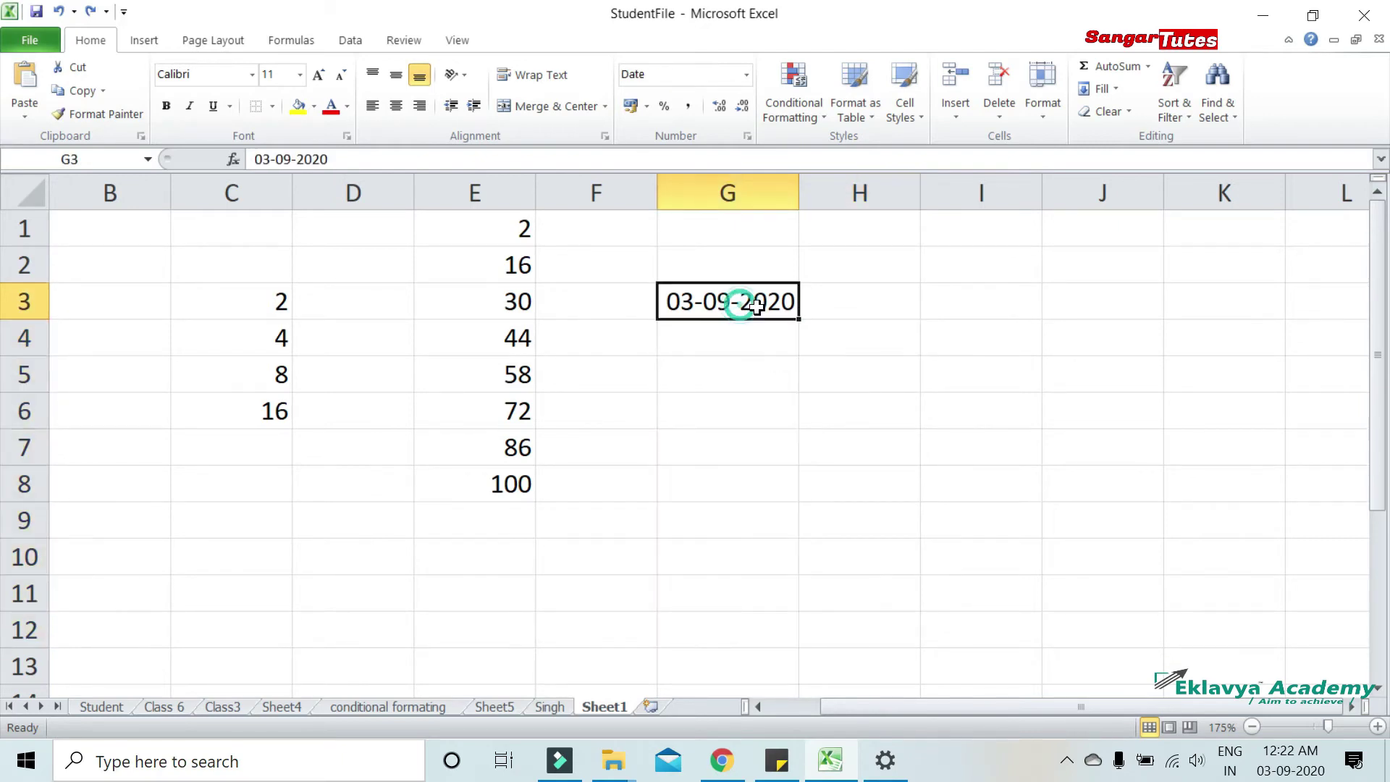
drag(799, 319, 776, 646)
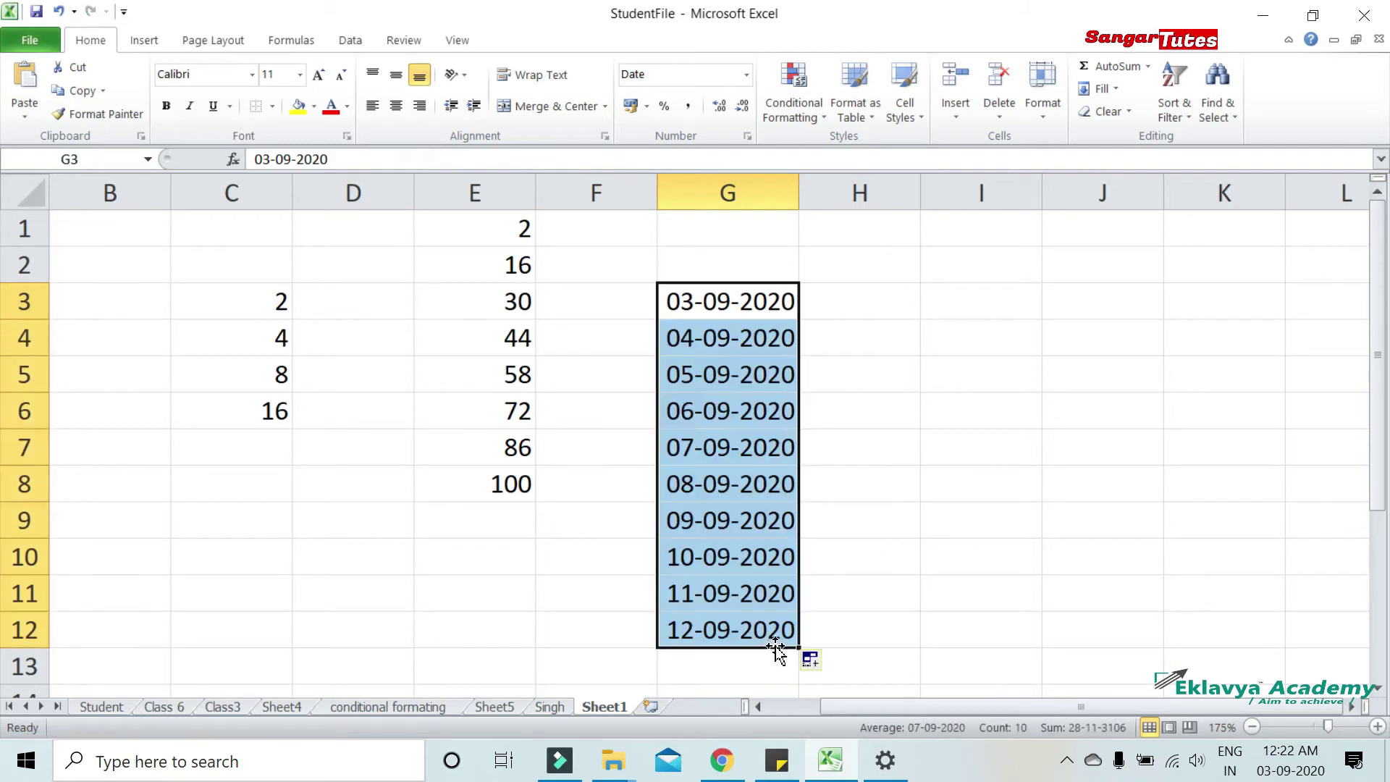
click(1114, 90)
click(1127, 221)
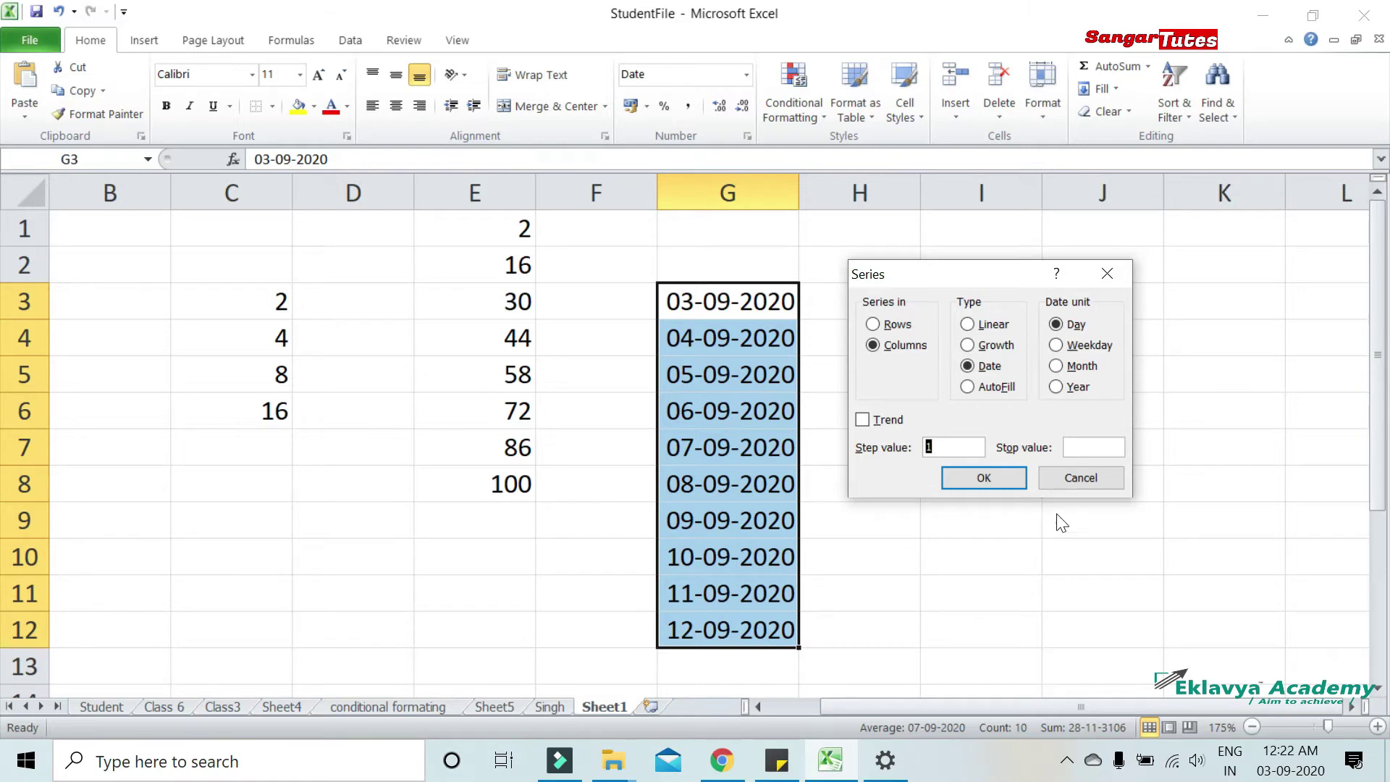
click(1079, 476)
click(884, 307)
click(893, 367)
Enter 03-09-2020 in H3 and select H3:H12
click(877, 305)
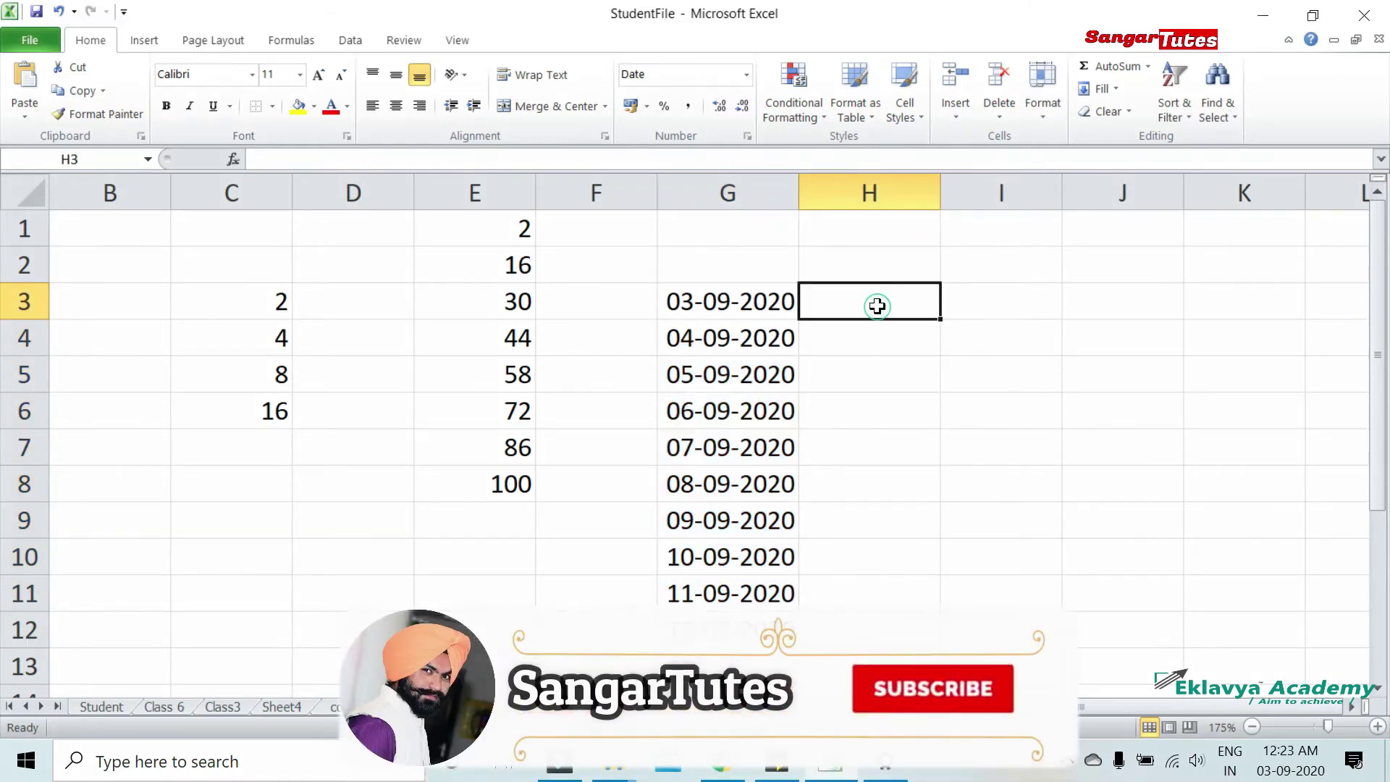
text(03)
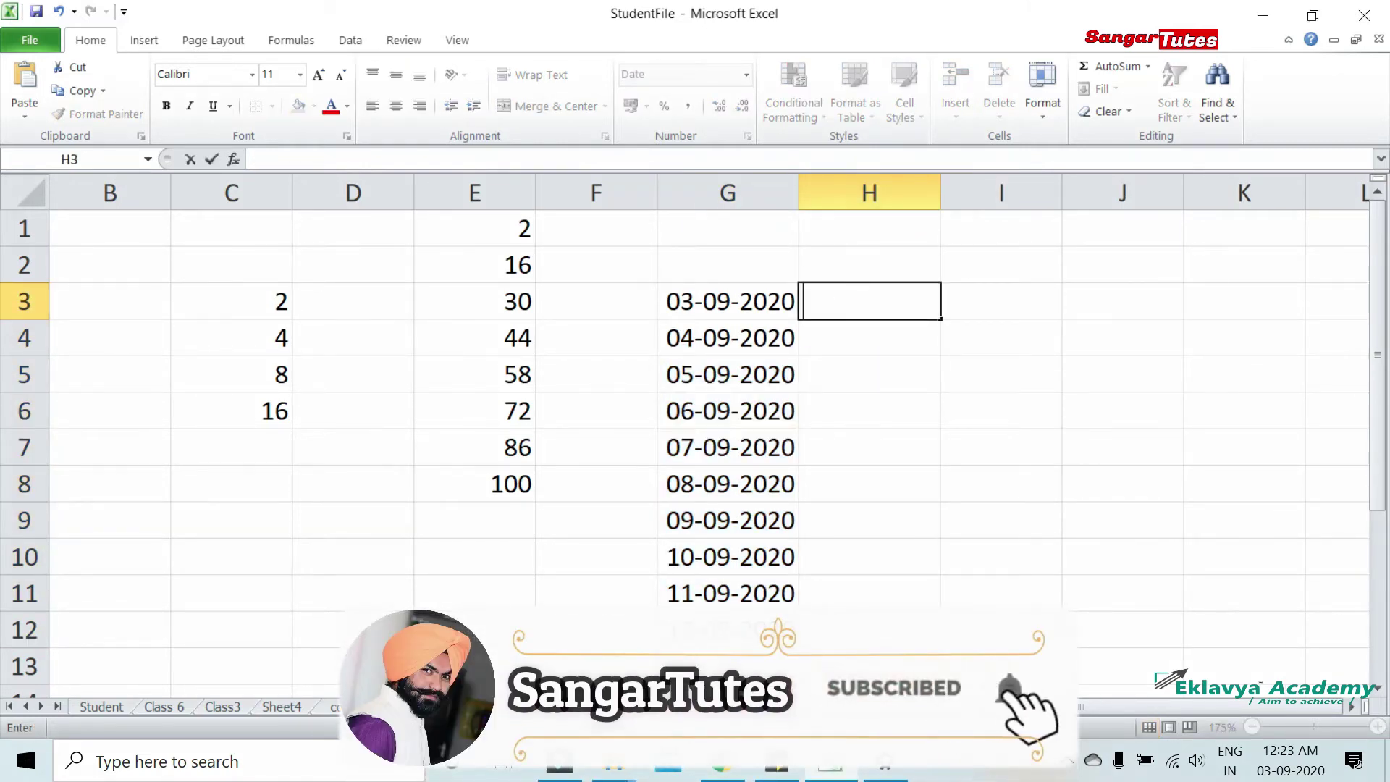
text(-09-20)
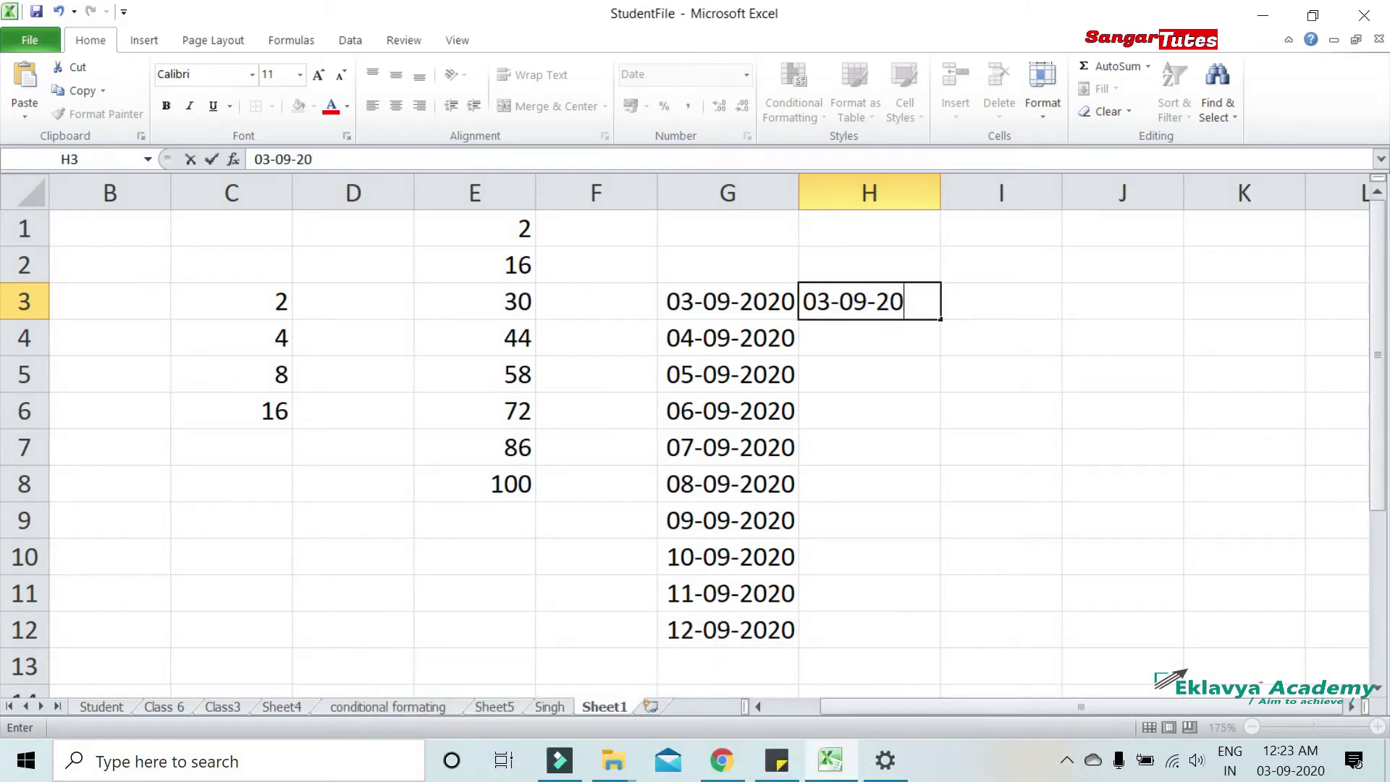
text(20)
click(955, 366)
click(884, 301)
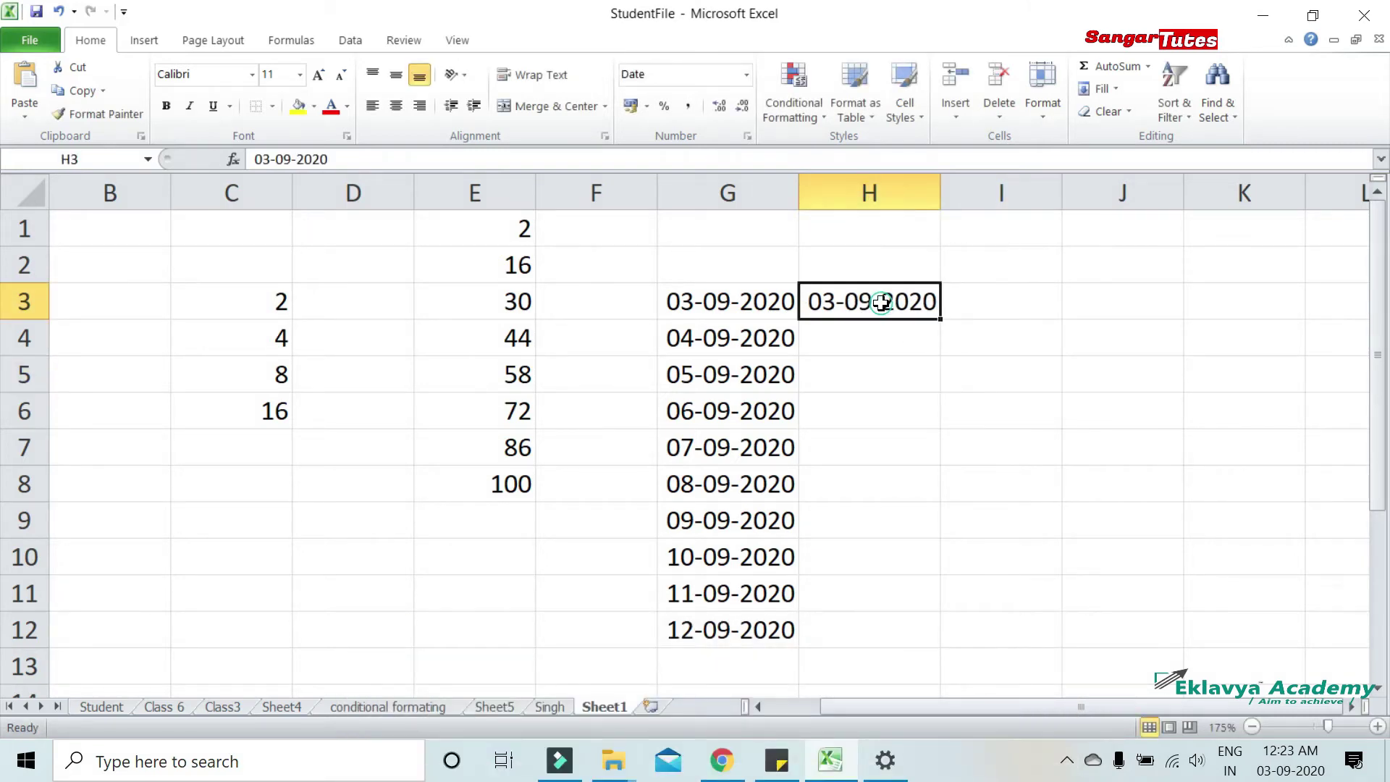
click(894, 354)
drag(887, 297, 877, 635)
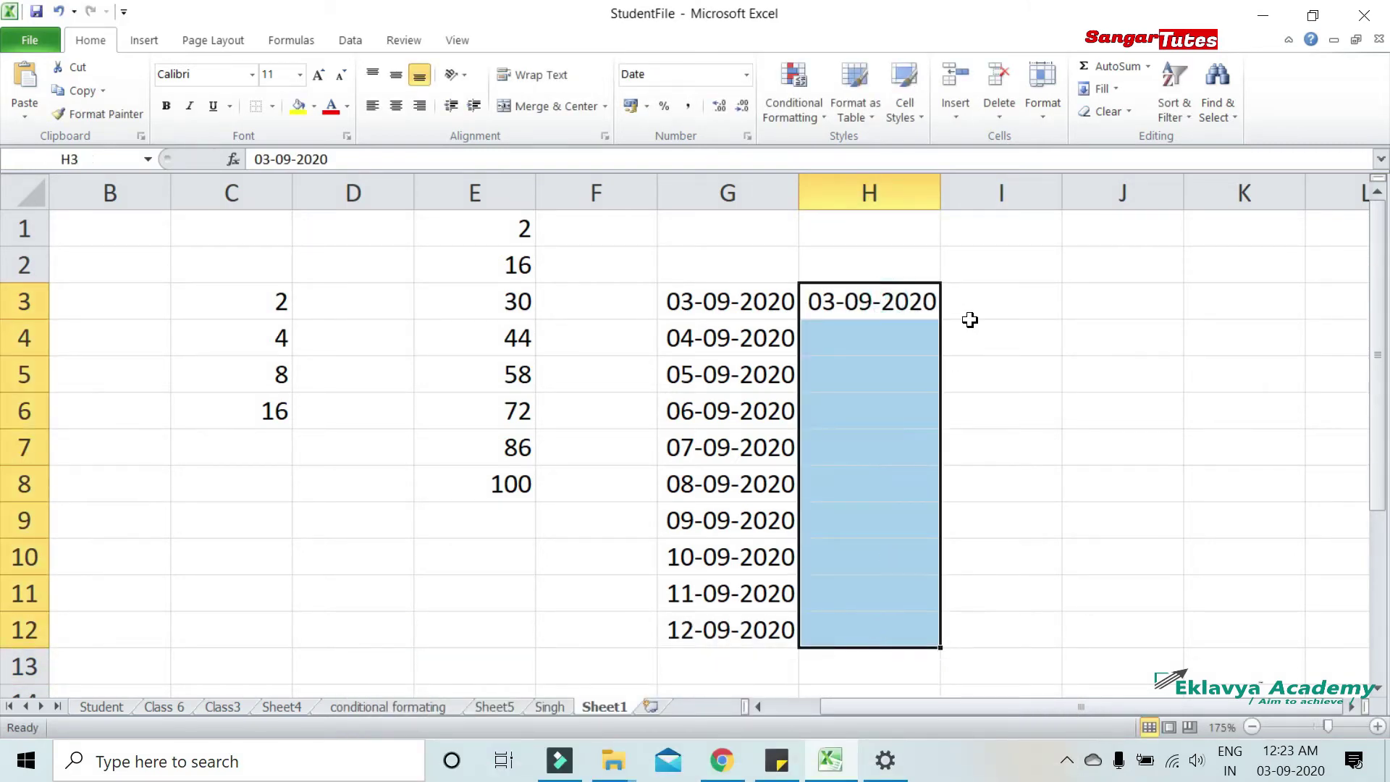
Apply a Day date series with step 2, filling H3:H12 through 21-09-2020, and check the dates
click(1115, 88)
click(1142, 226)
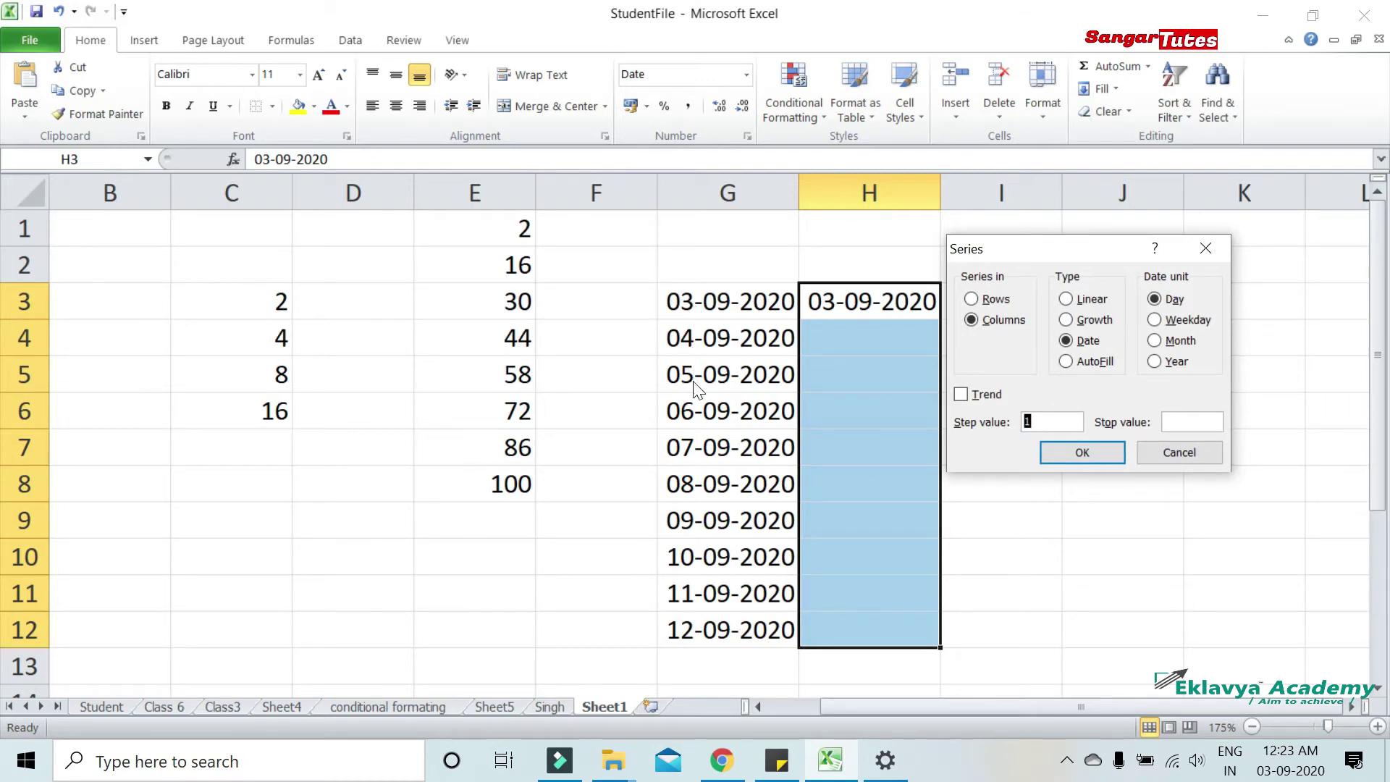
click(1093, 457)
click(930, 444)
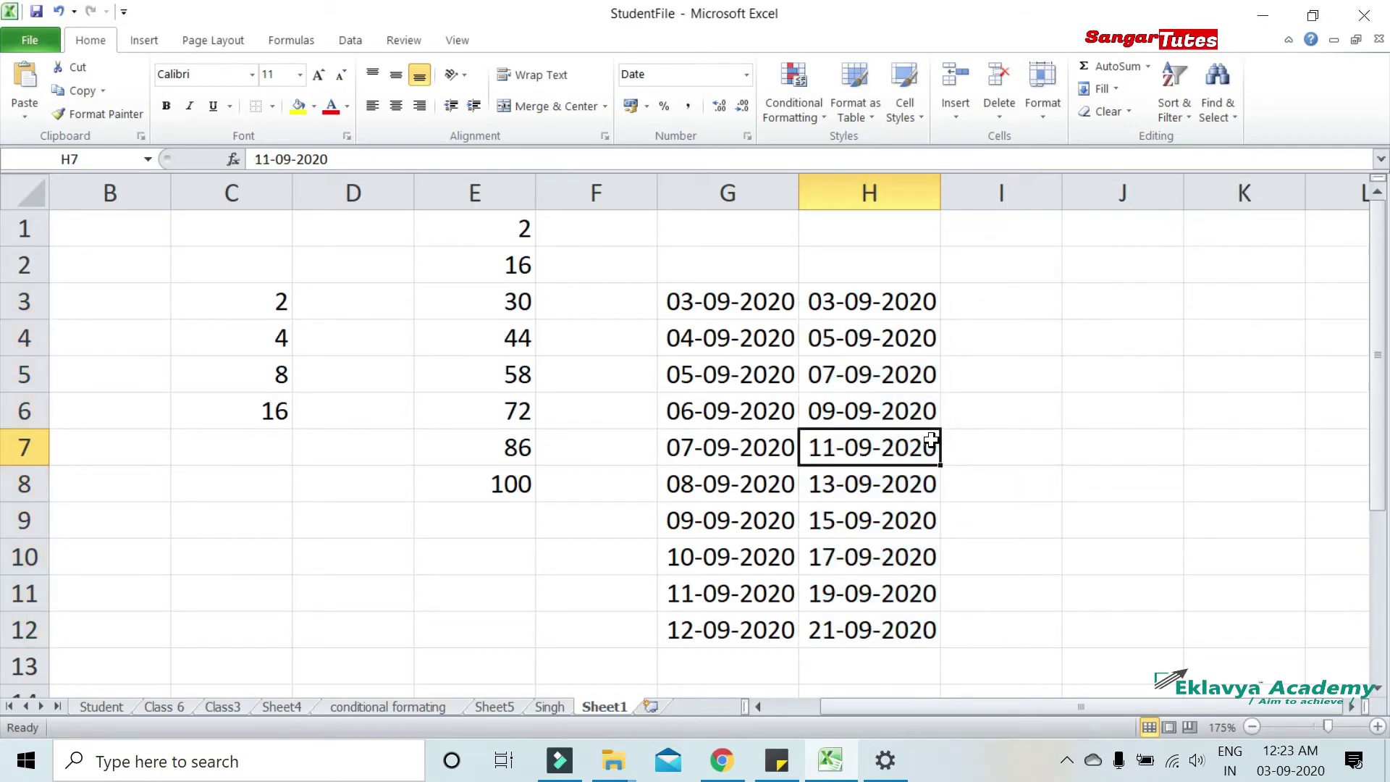
click(853, 304)
click(839, 336)
click(840, 373)
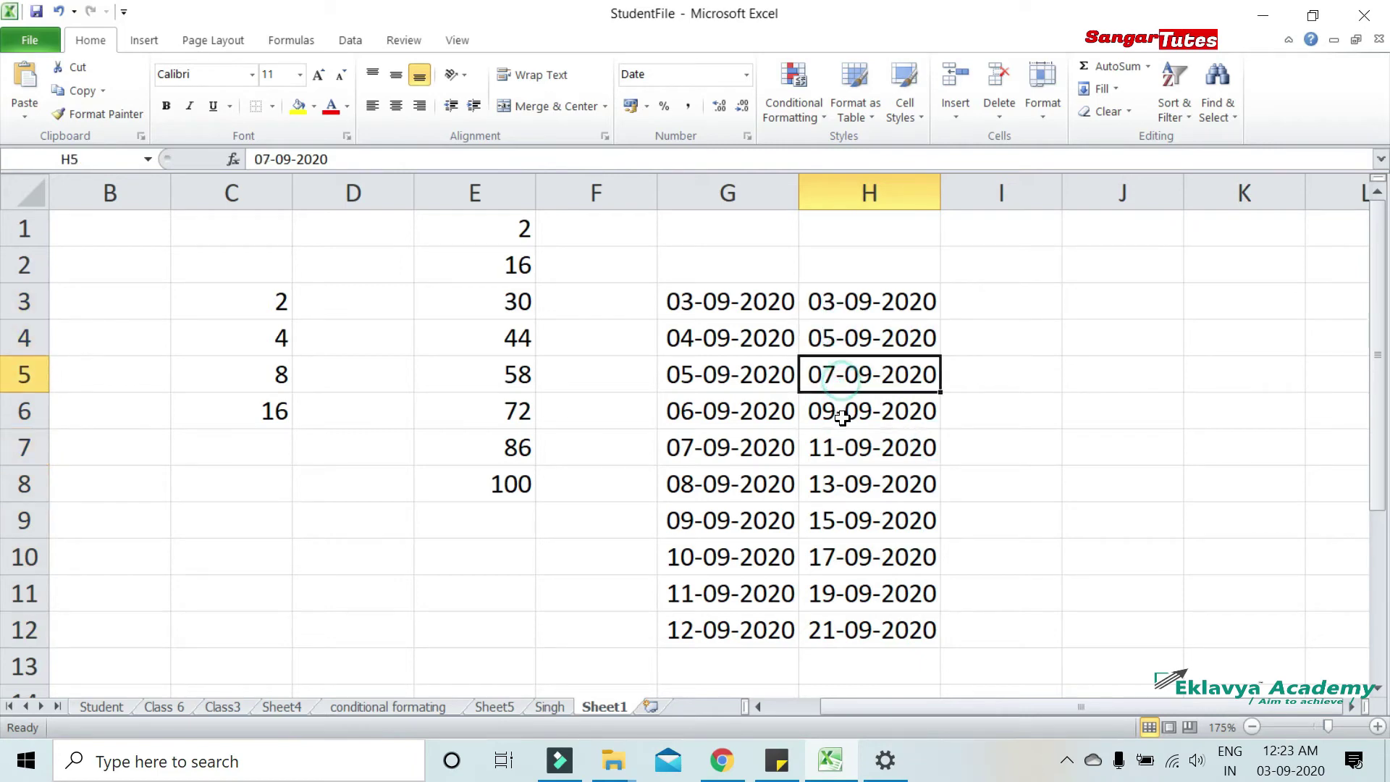
click(843, 412)
Enter 03-09-2020 in I3 and try the Series dialog with Weekday, closing it without filling
click(1007, 308)
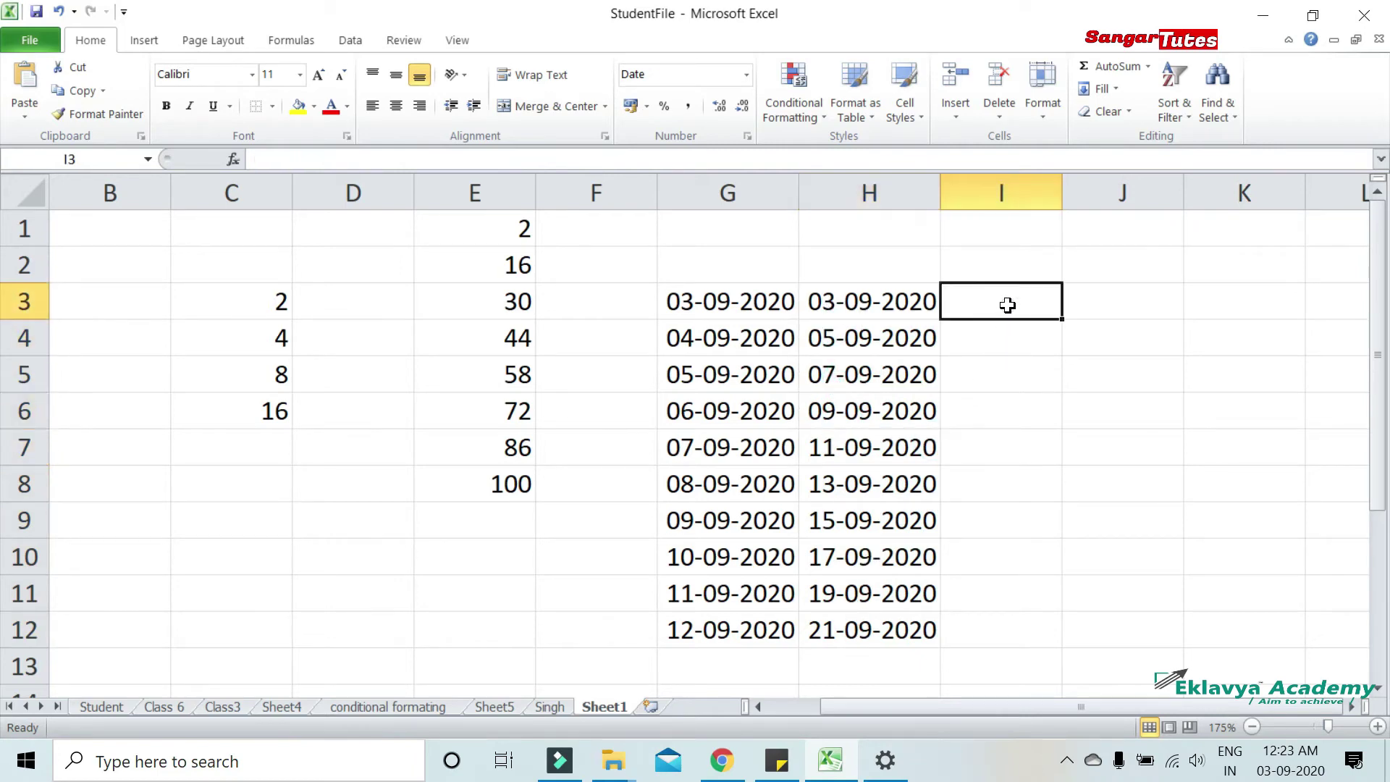
text(03-09-)
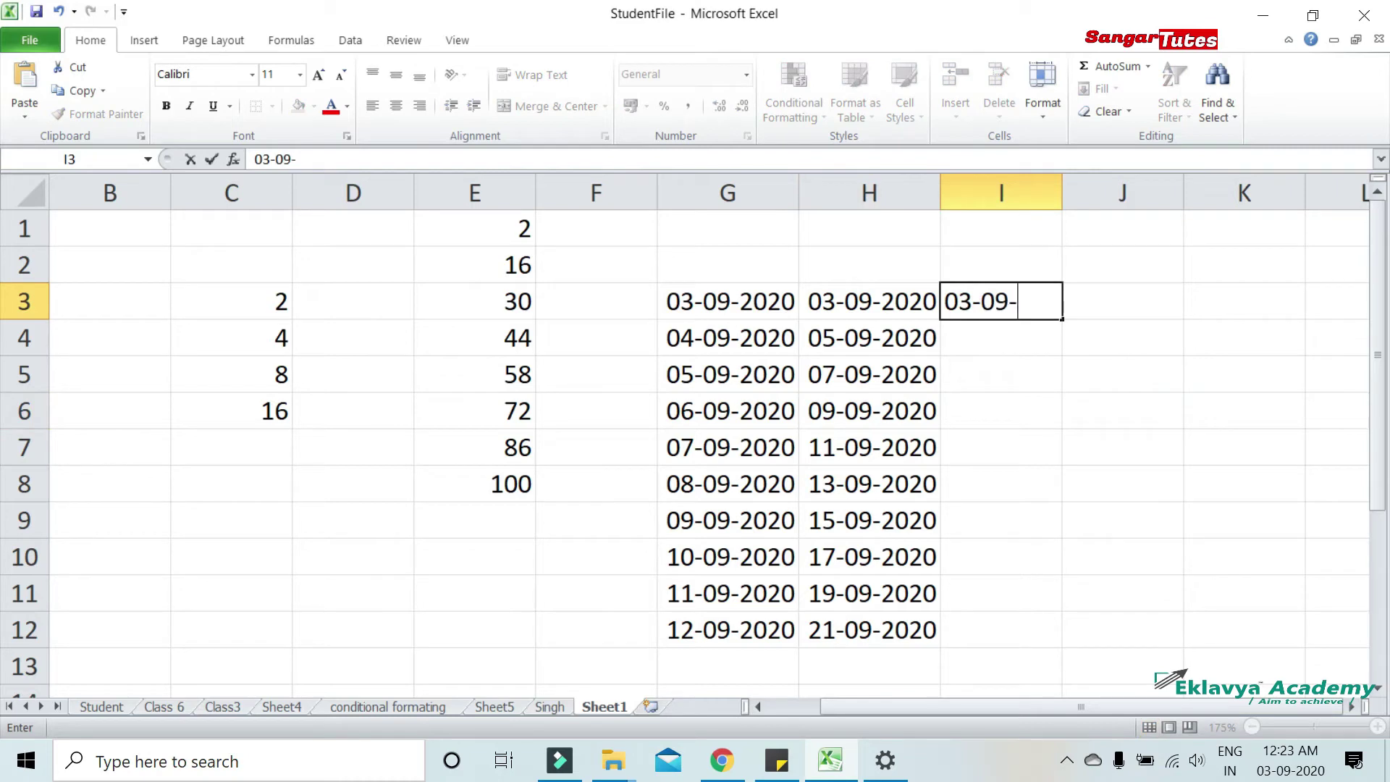
text(2020)
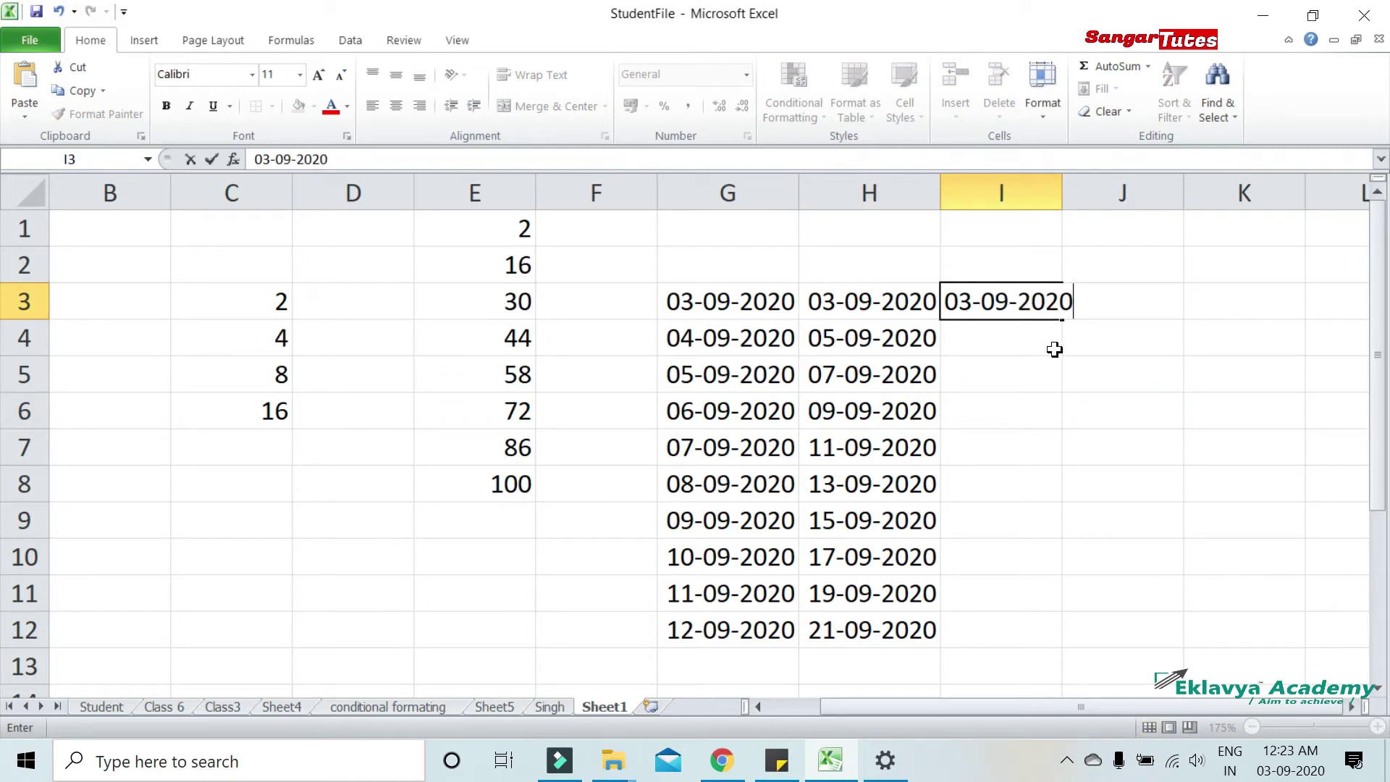
key(Return)
click(1037, 305)
click(1103, 88)
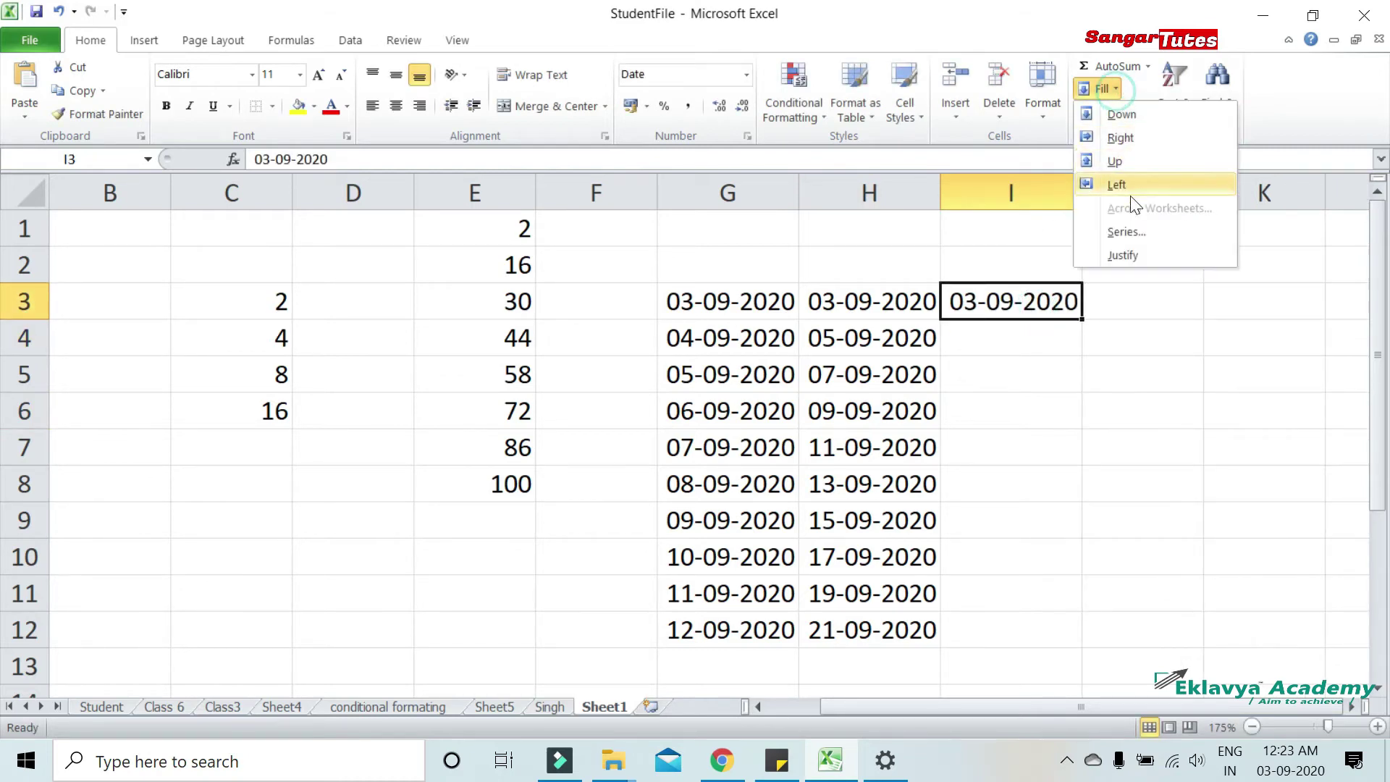
click(1137, 230)
drag(1070, 246, 455, 268)
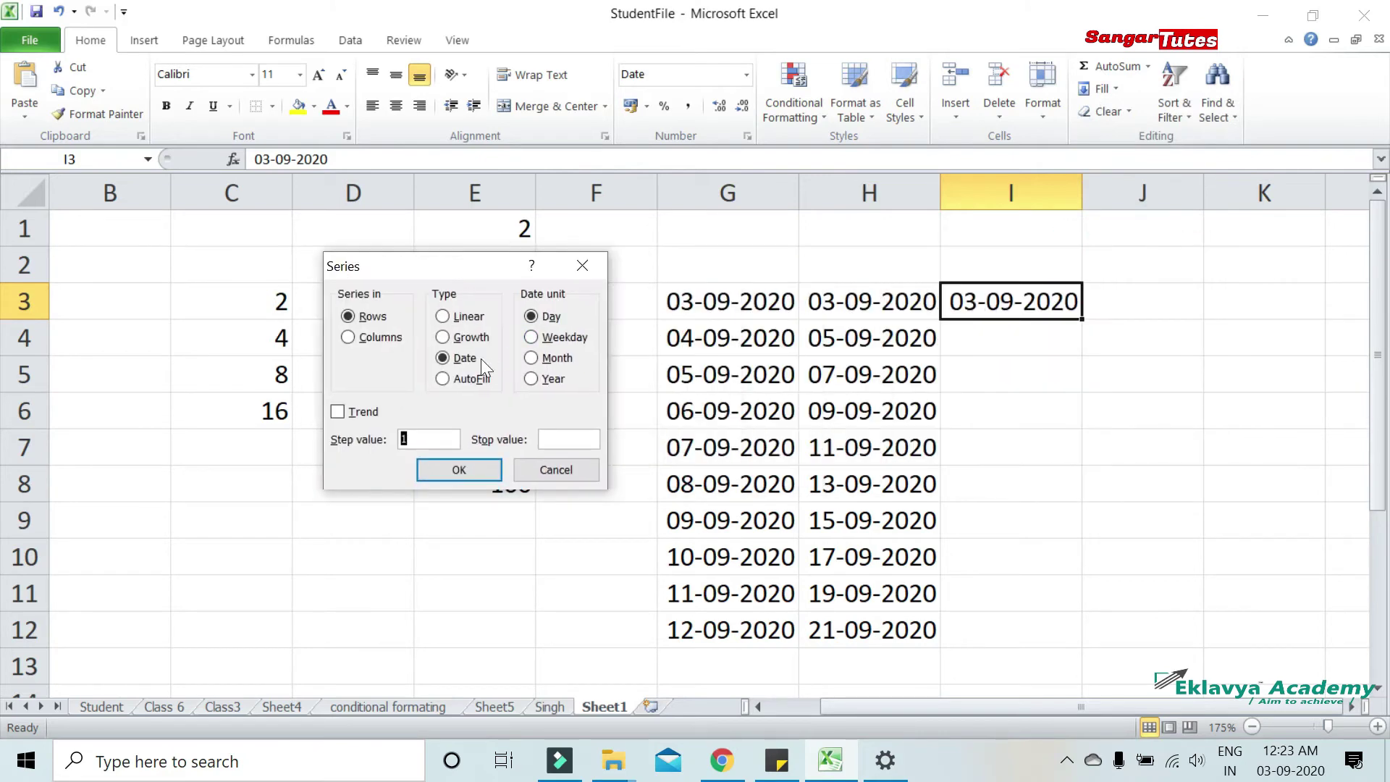
click(565, 336)
click(583, 266)
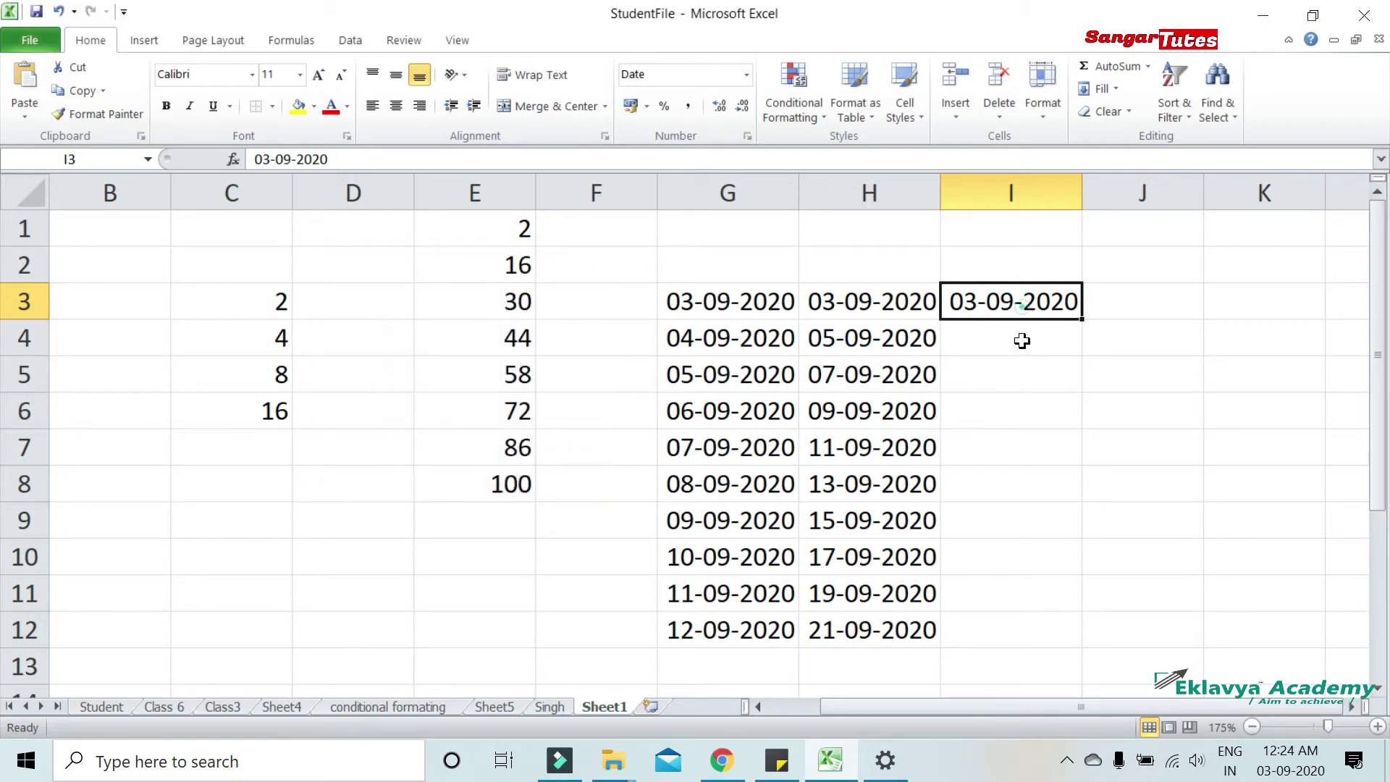
Fill I3:I12 with a Weekday date series in Columns, ending at 16-09-2020
drag(1018, 308, 1003, 630)
click(1101, 89)
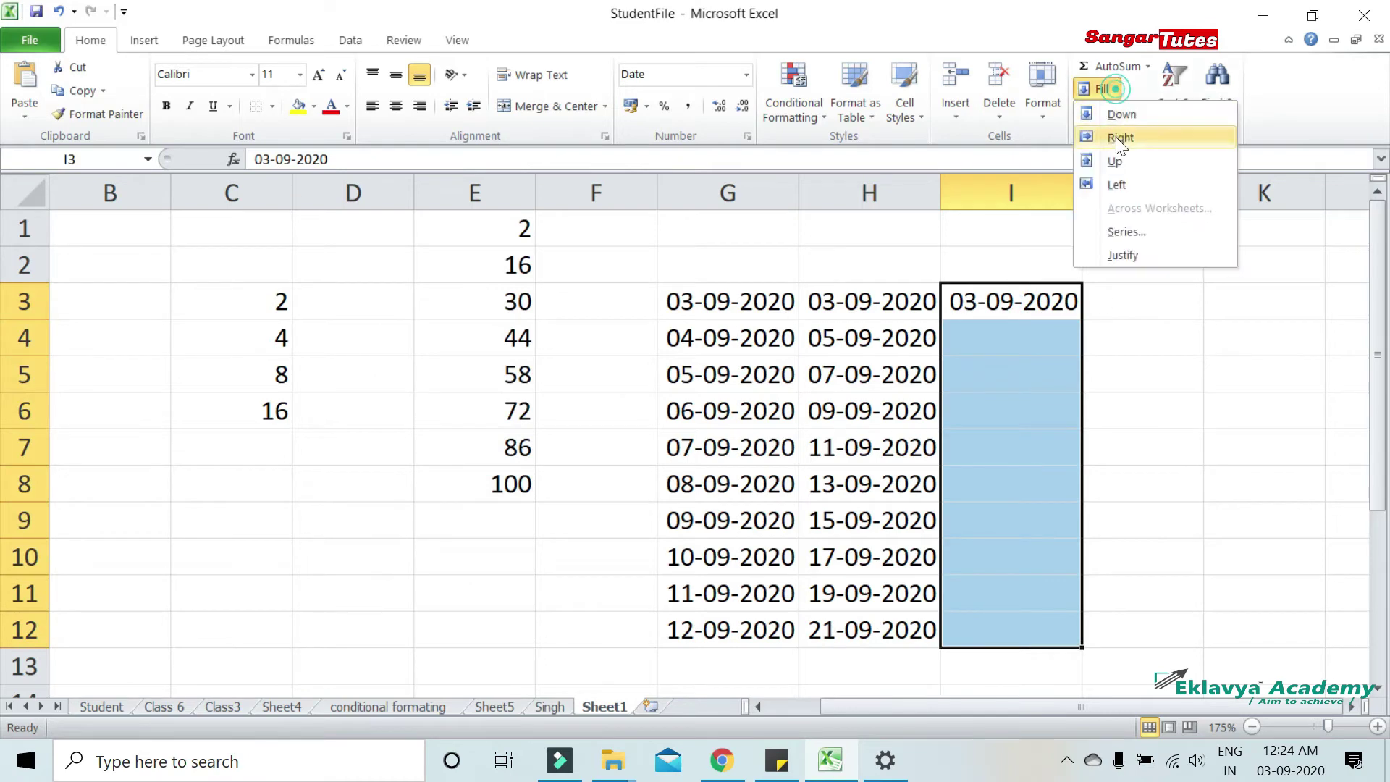
click(1126, 231)
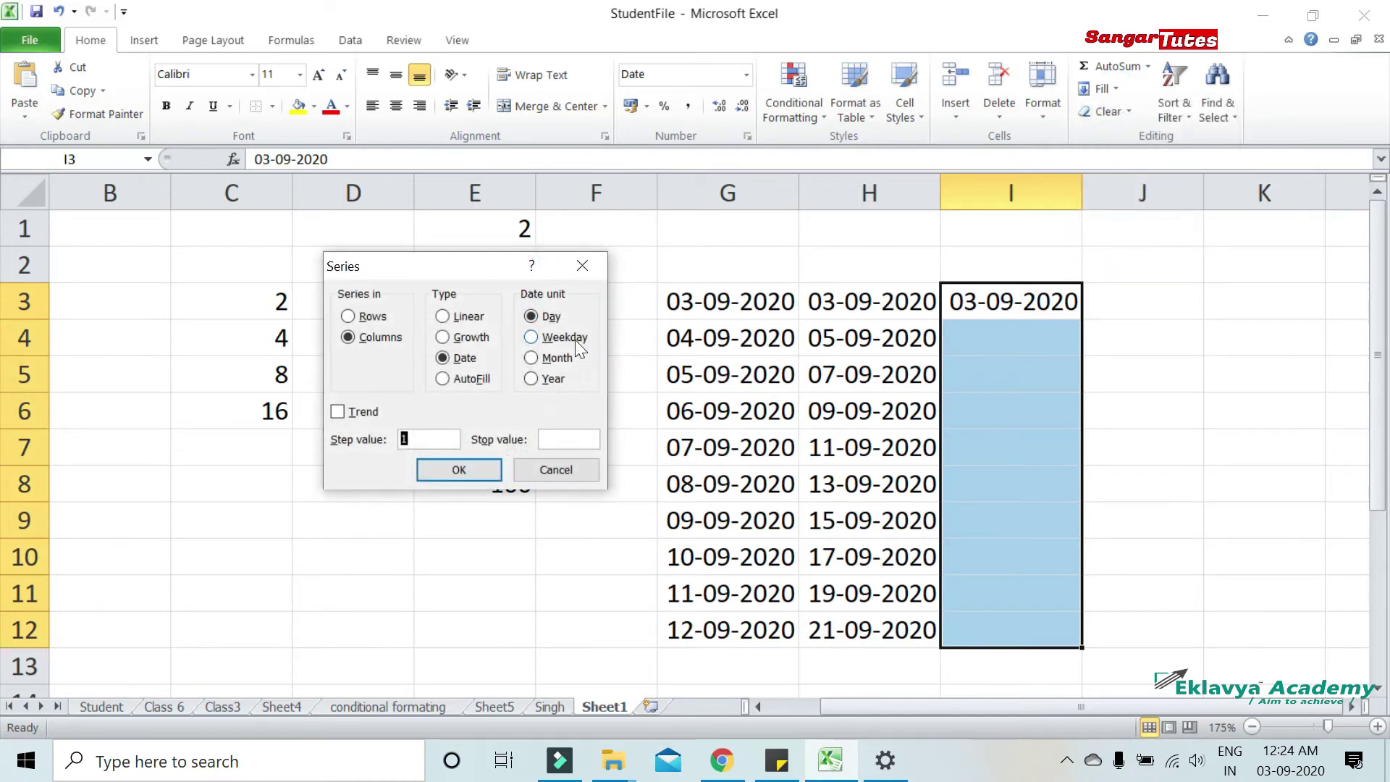
click(544, 338)
drag(521, 267, 683, 328)
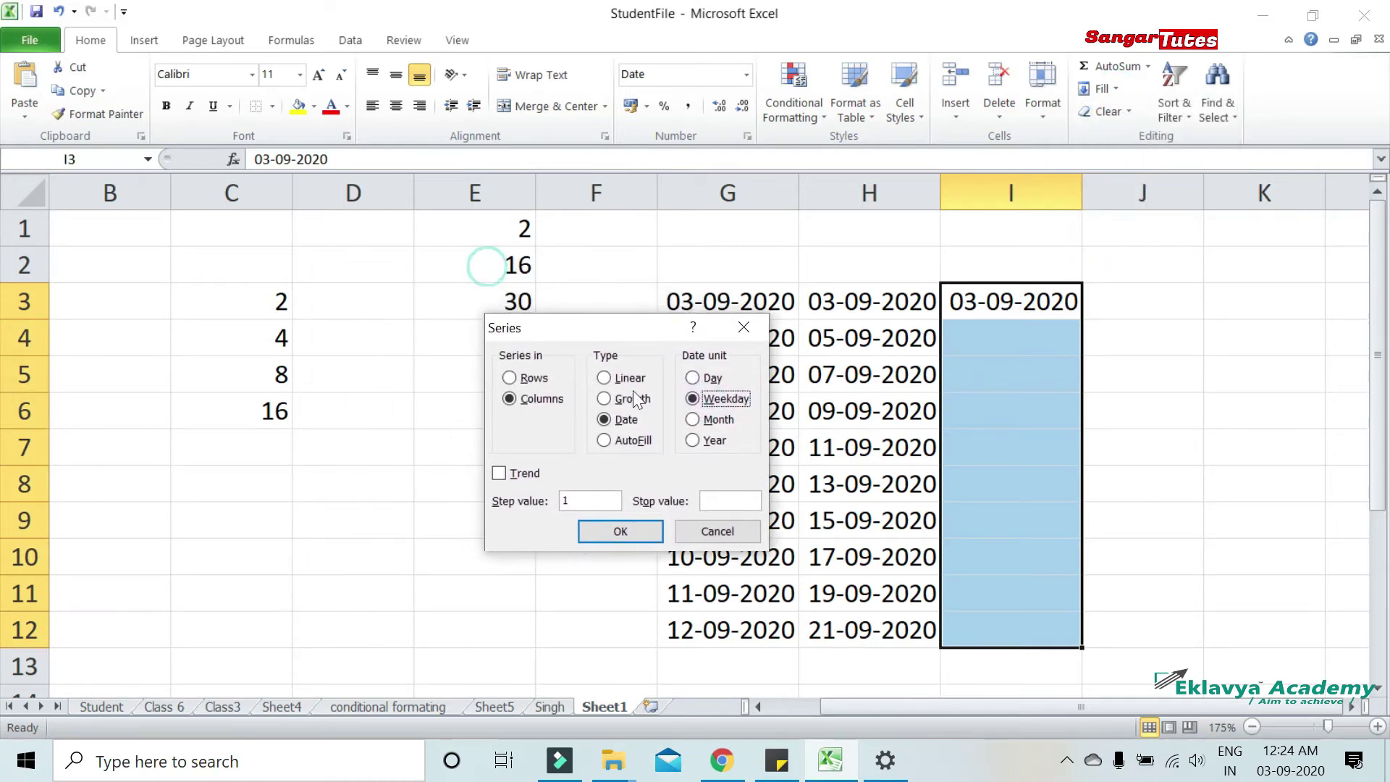
click(615, 536)
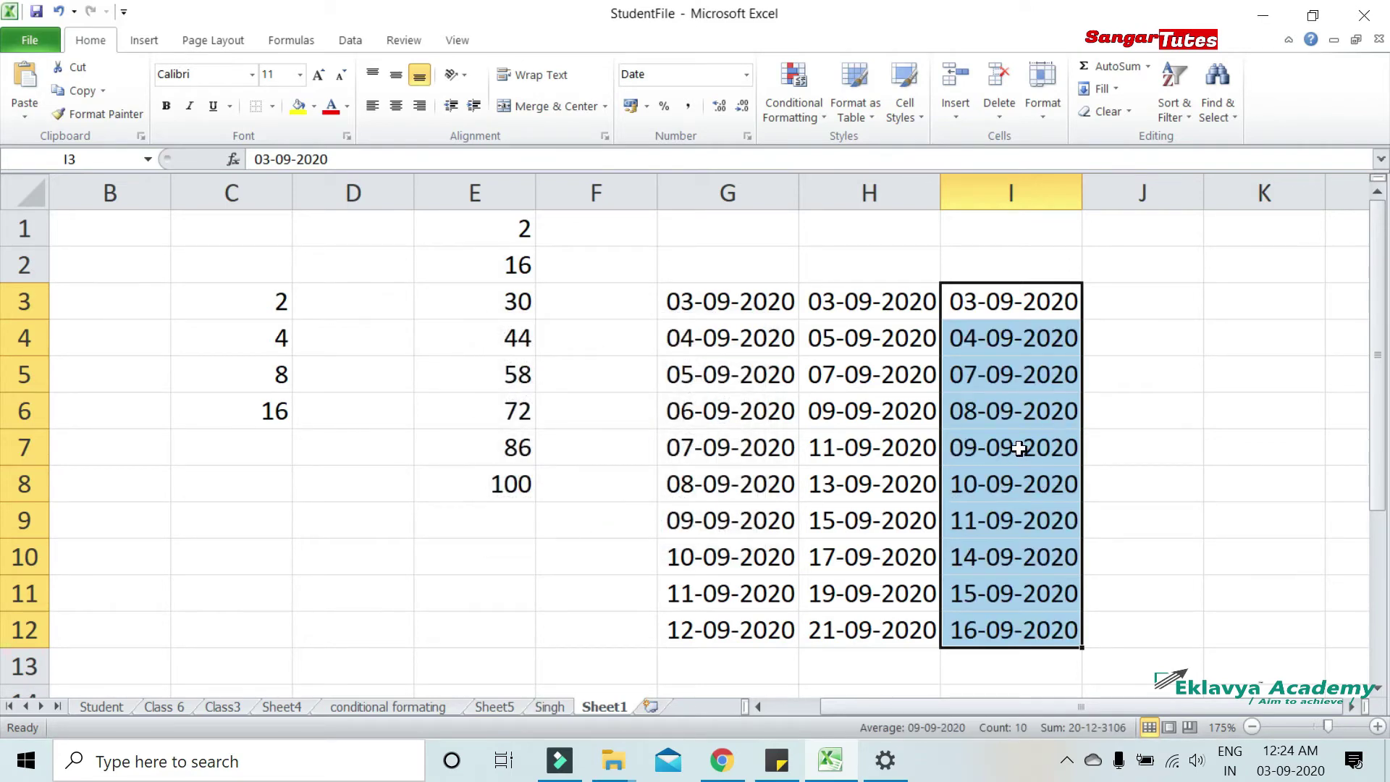
drag(1014, 300, 1004, 343)
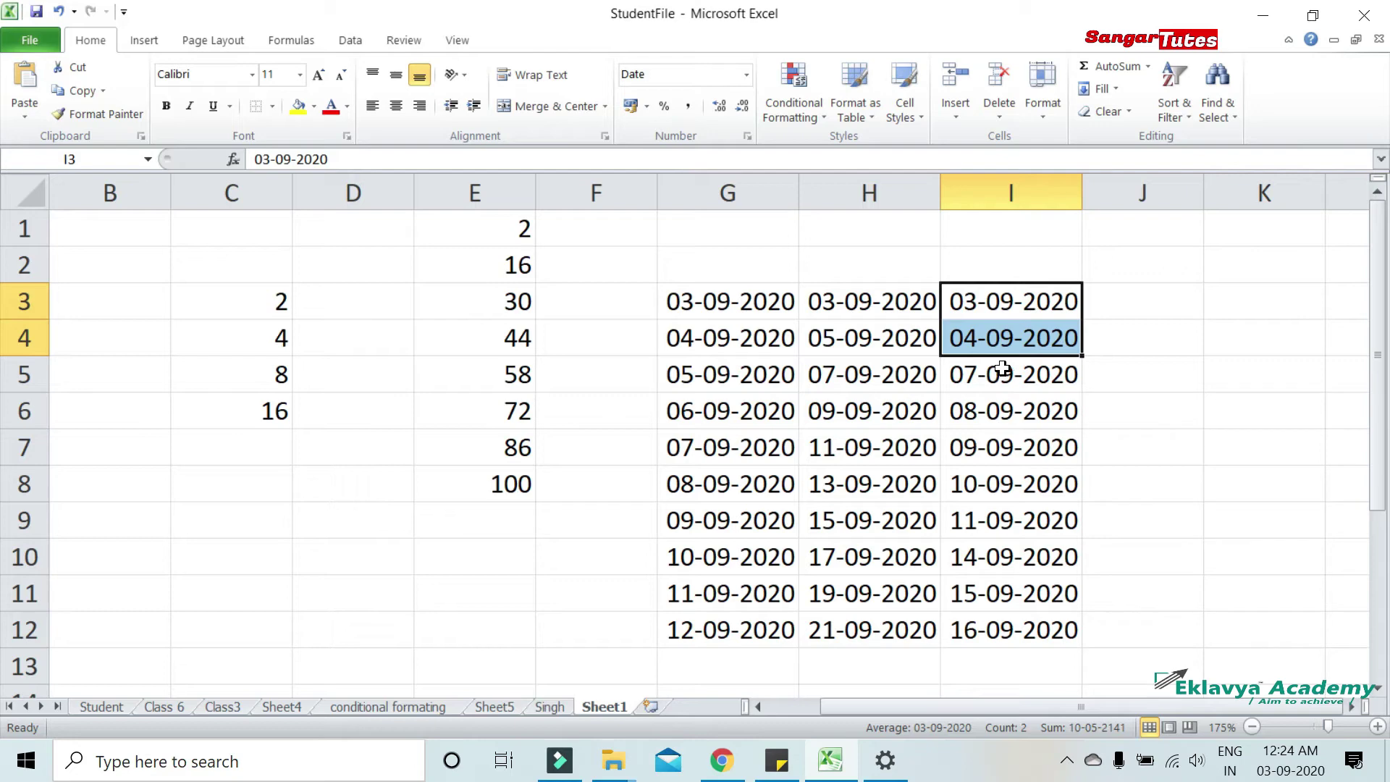
Check the column I weekday dates against the calendar, then select cell F3
click(1283, 756)
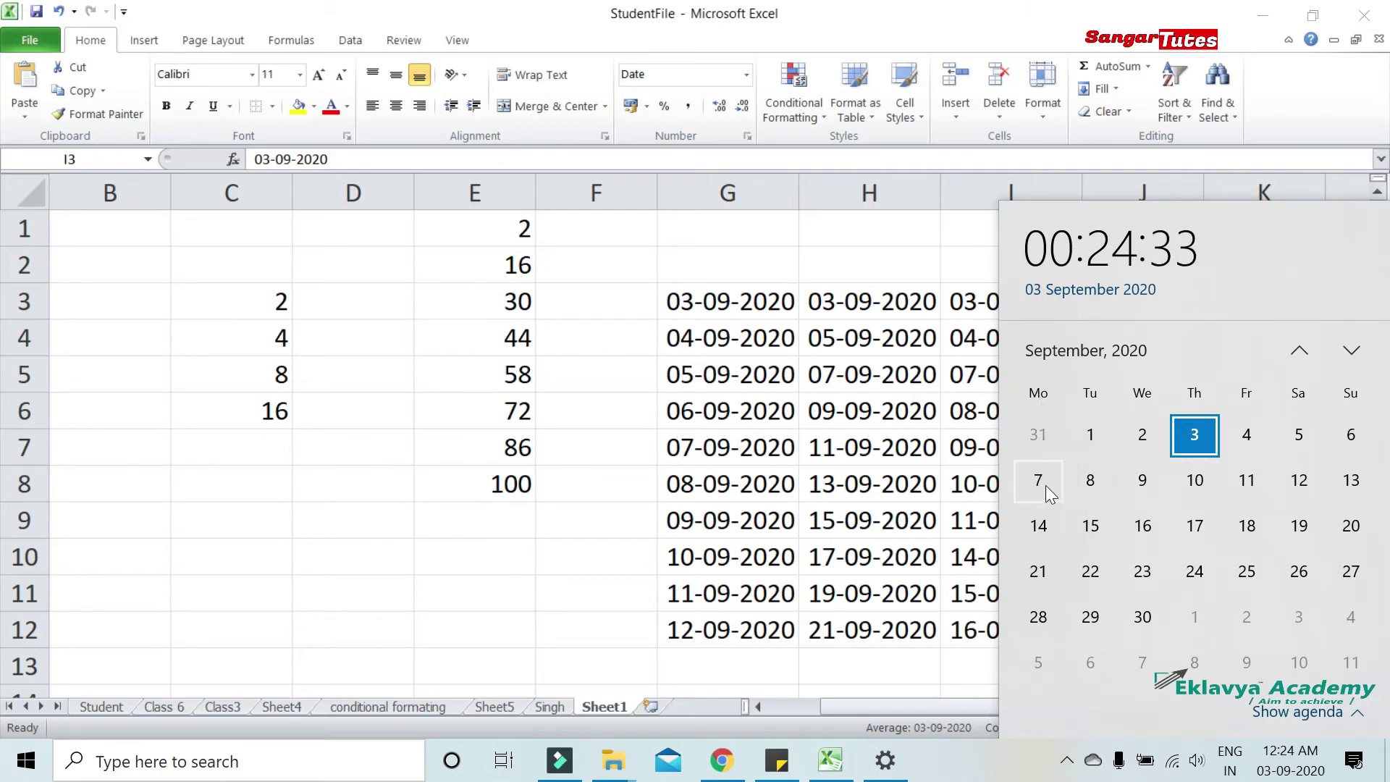
drag(970, 301, 970, 338)
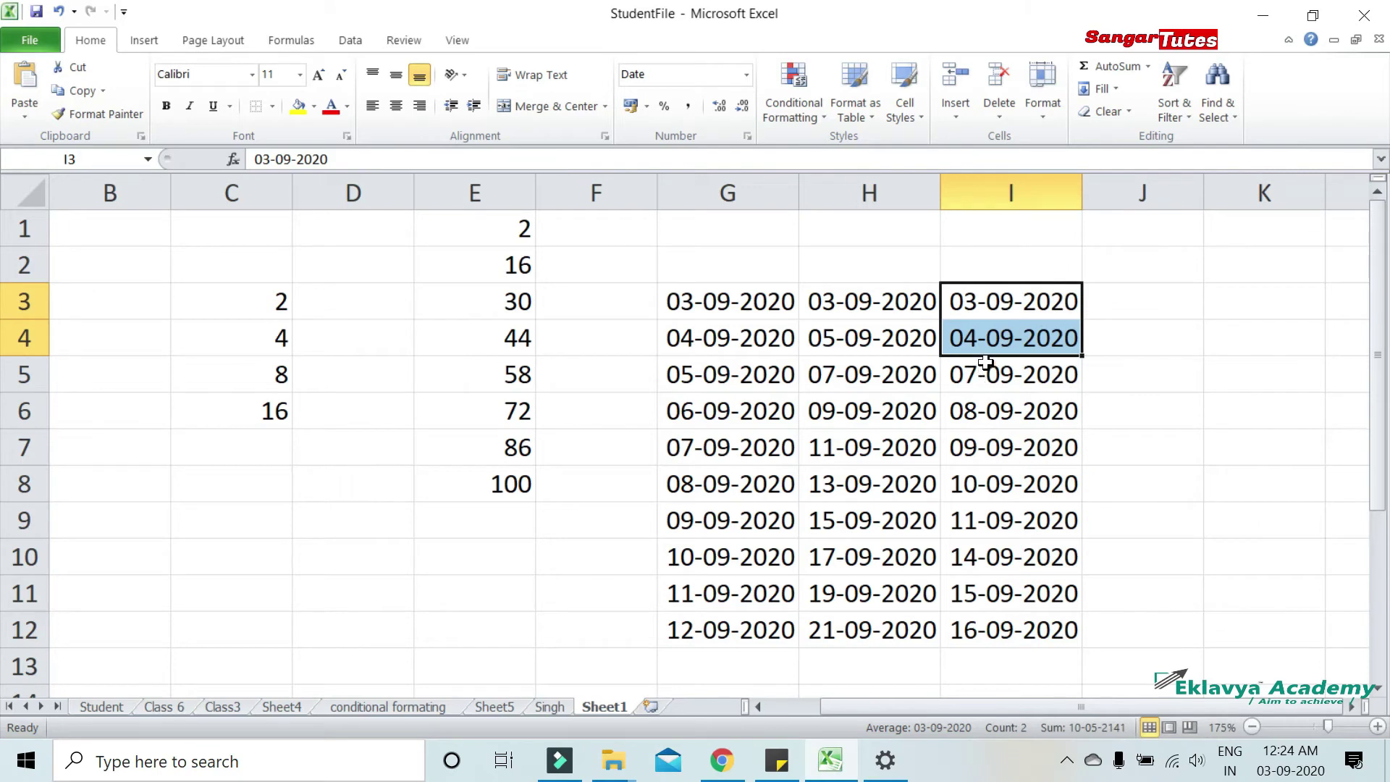
drag(985, 371, 984, 510)
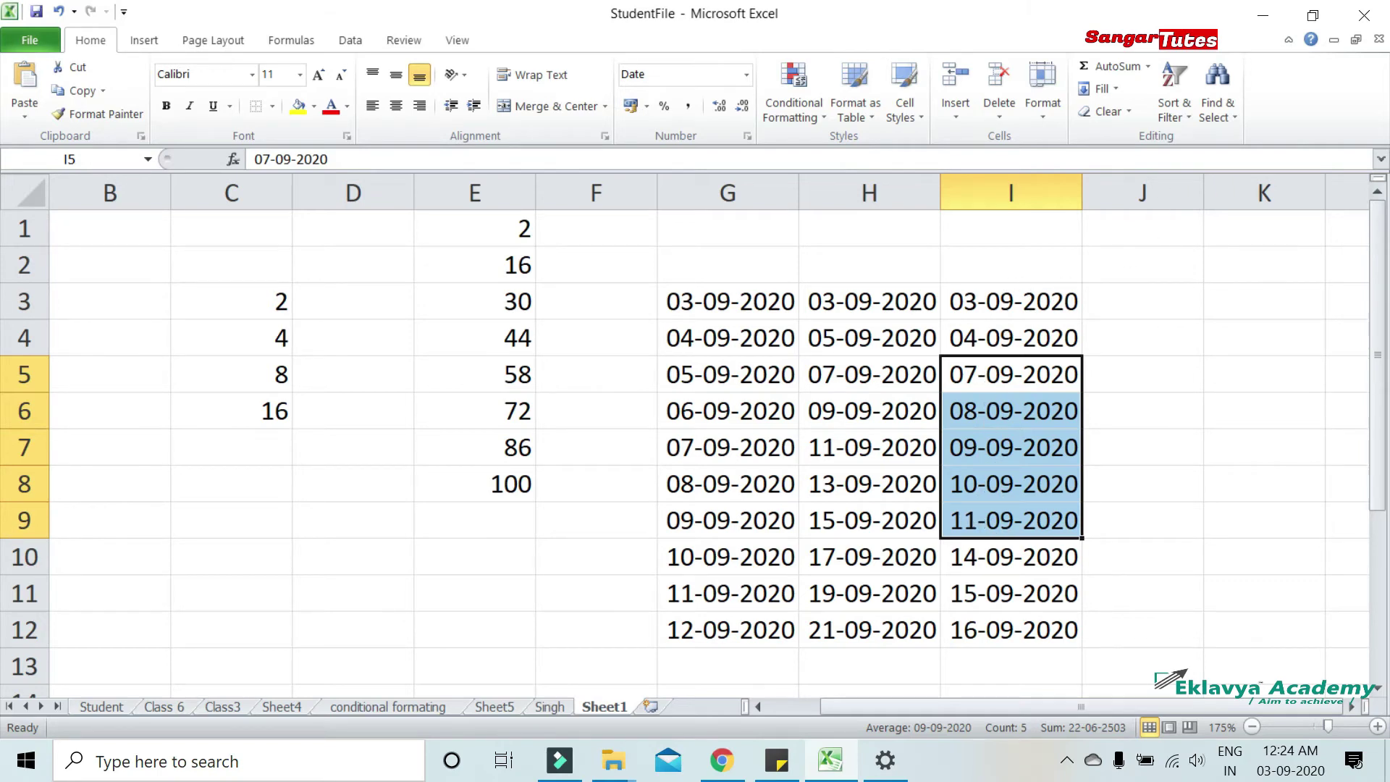
click(1115, 88)
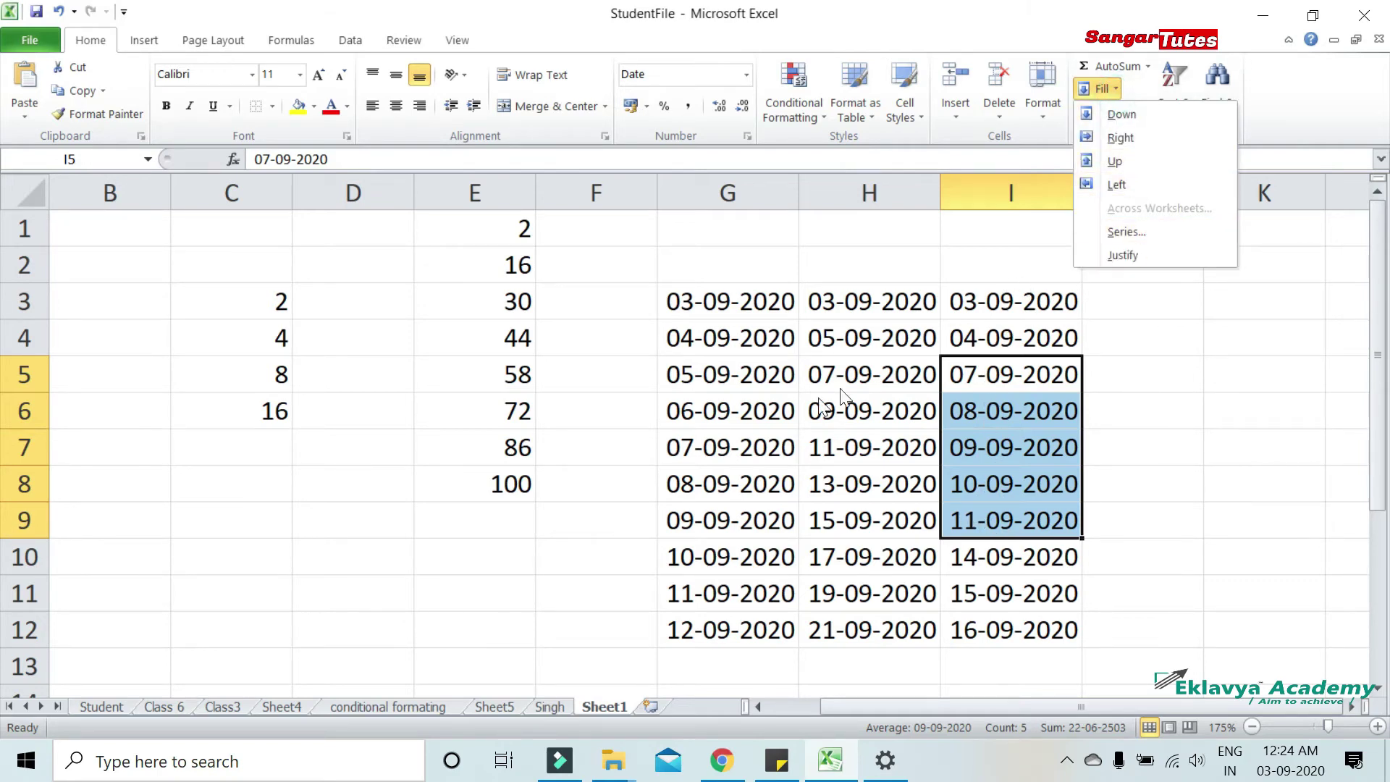
click(599, 310)
click(590, 297)
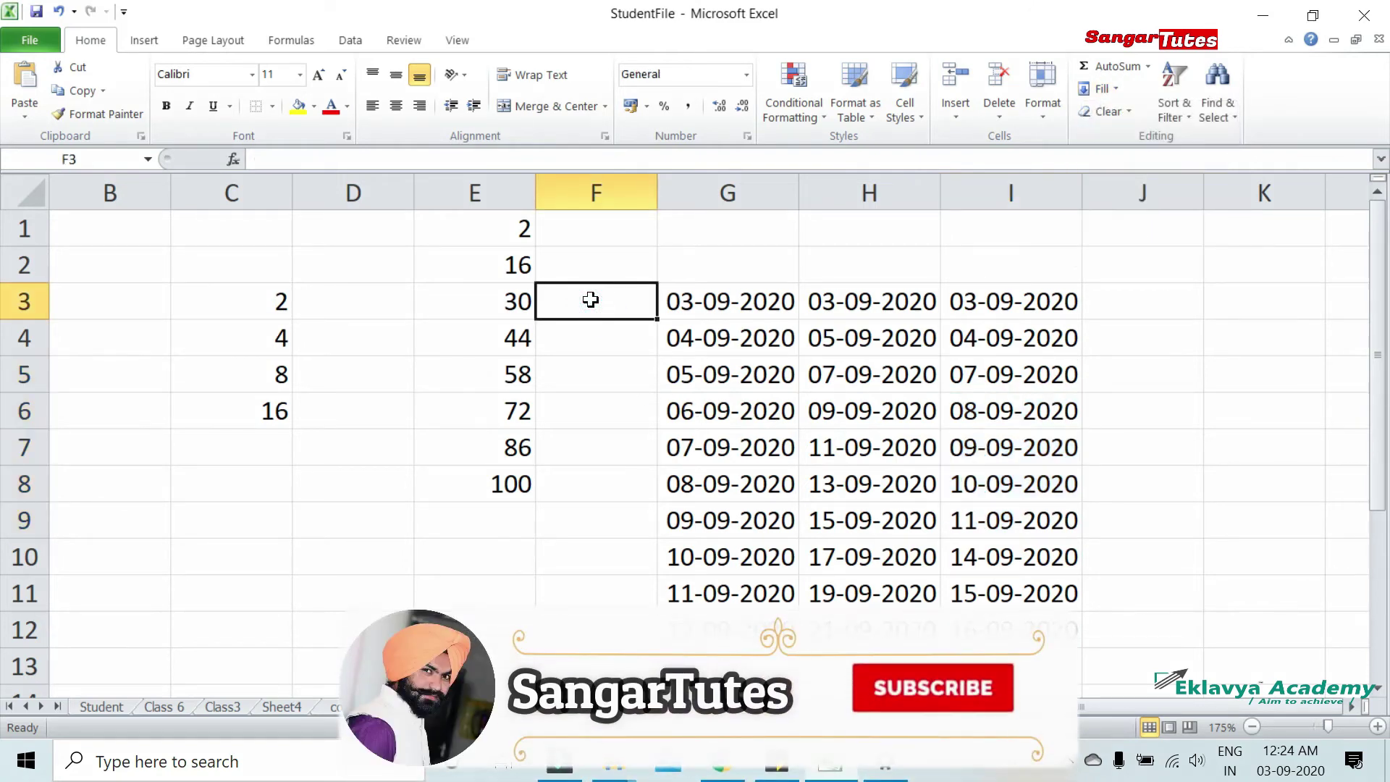
Enter 3-09-2020 in F3 and fill F3:F12 with a Month date series to 03-06-2021
text(3-09)
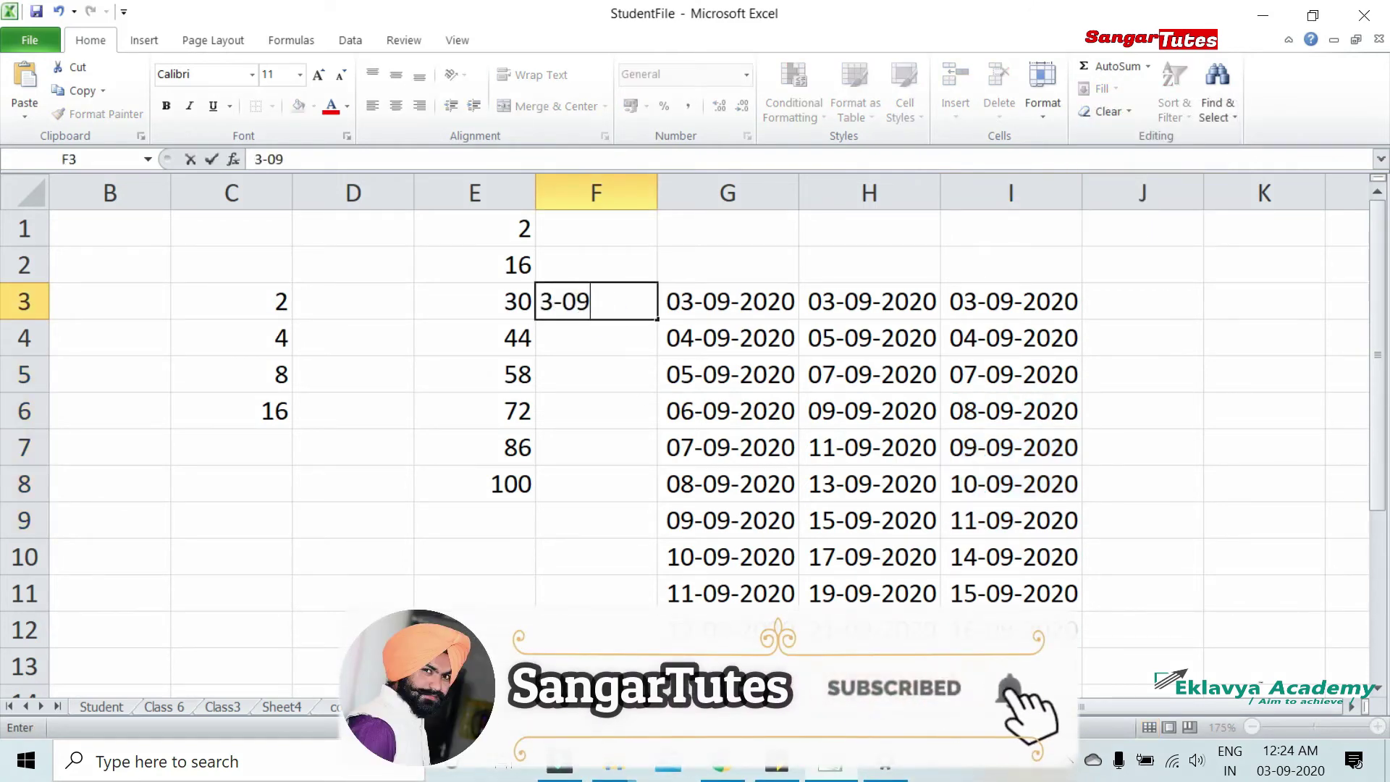
text(-2020)
click(624, 372)
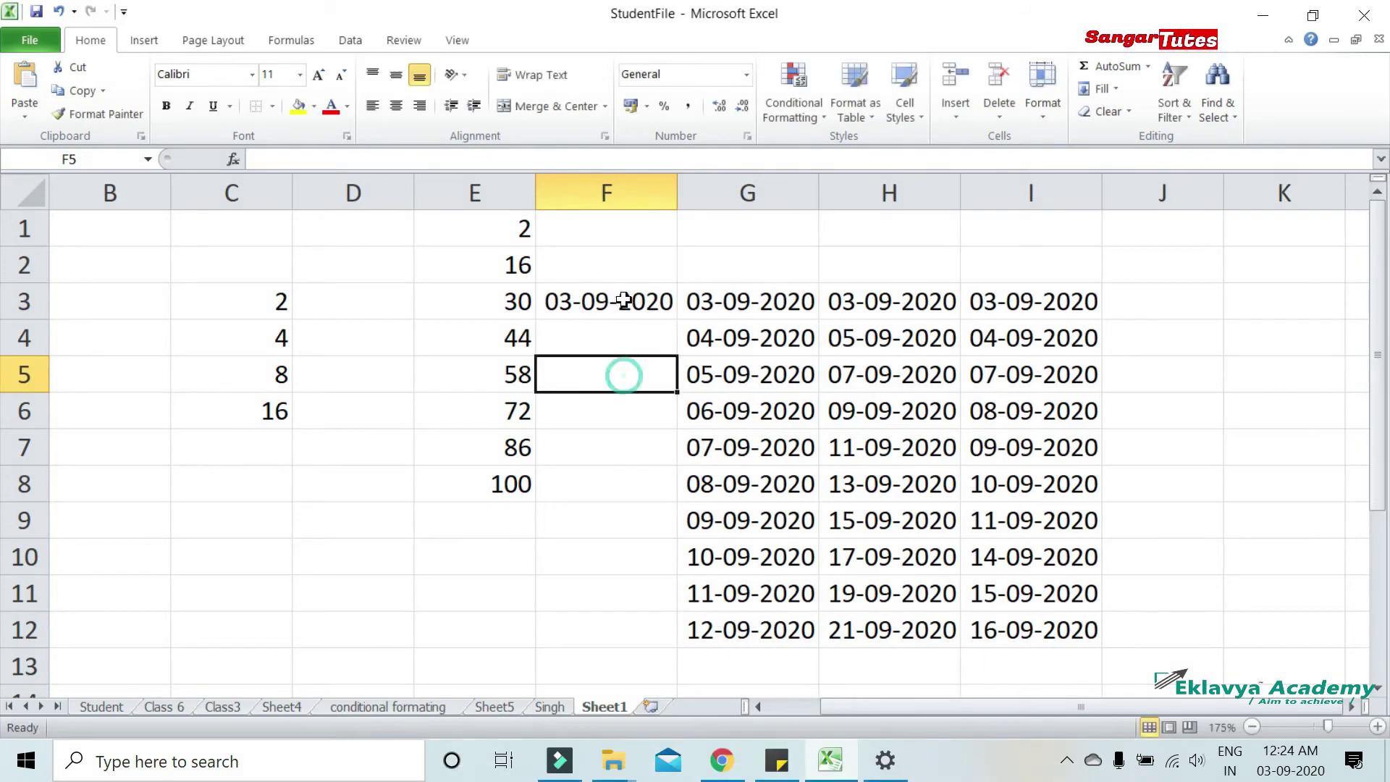
click(624, 299)
drag(624, 299, 620, 635)
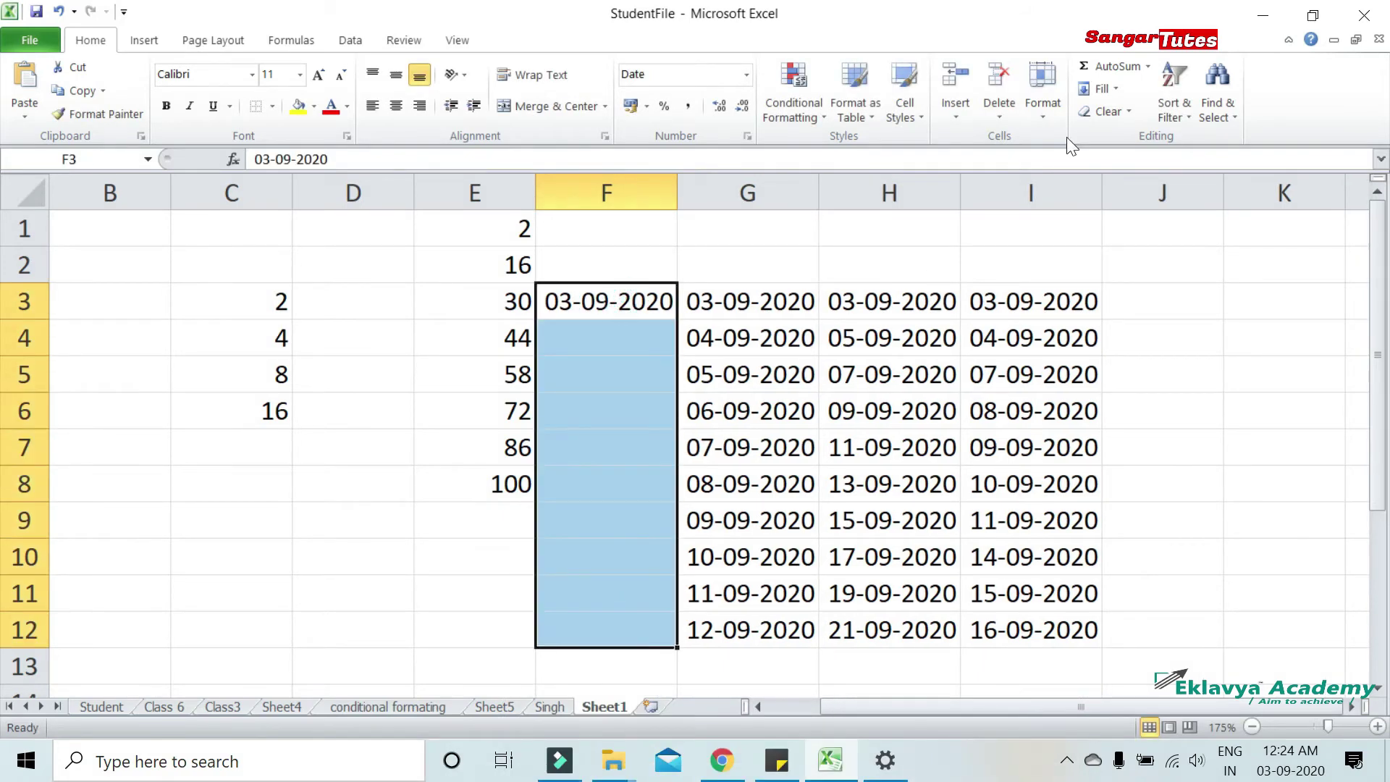
click(1105, 90)
click(1129, 231)
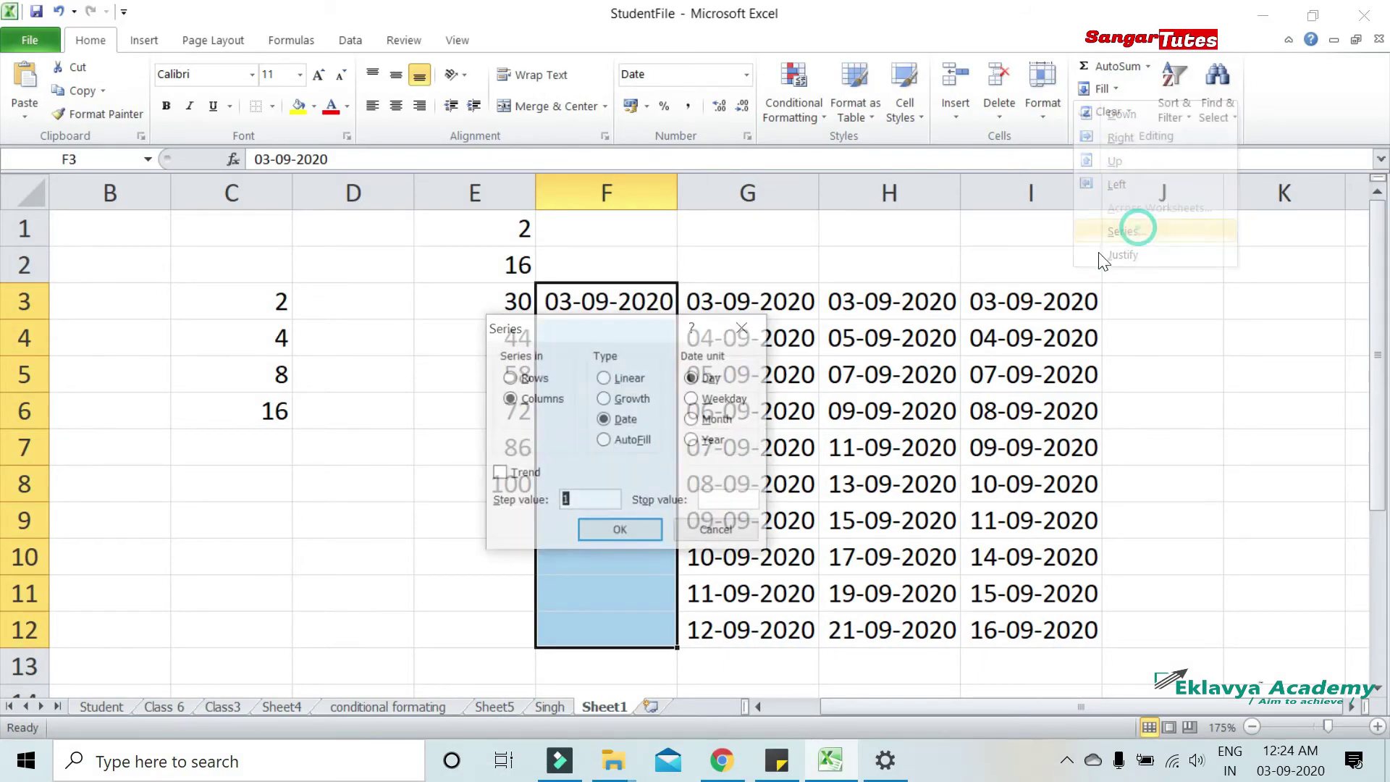
drag(666, 325, 932, 275)
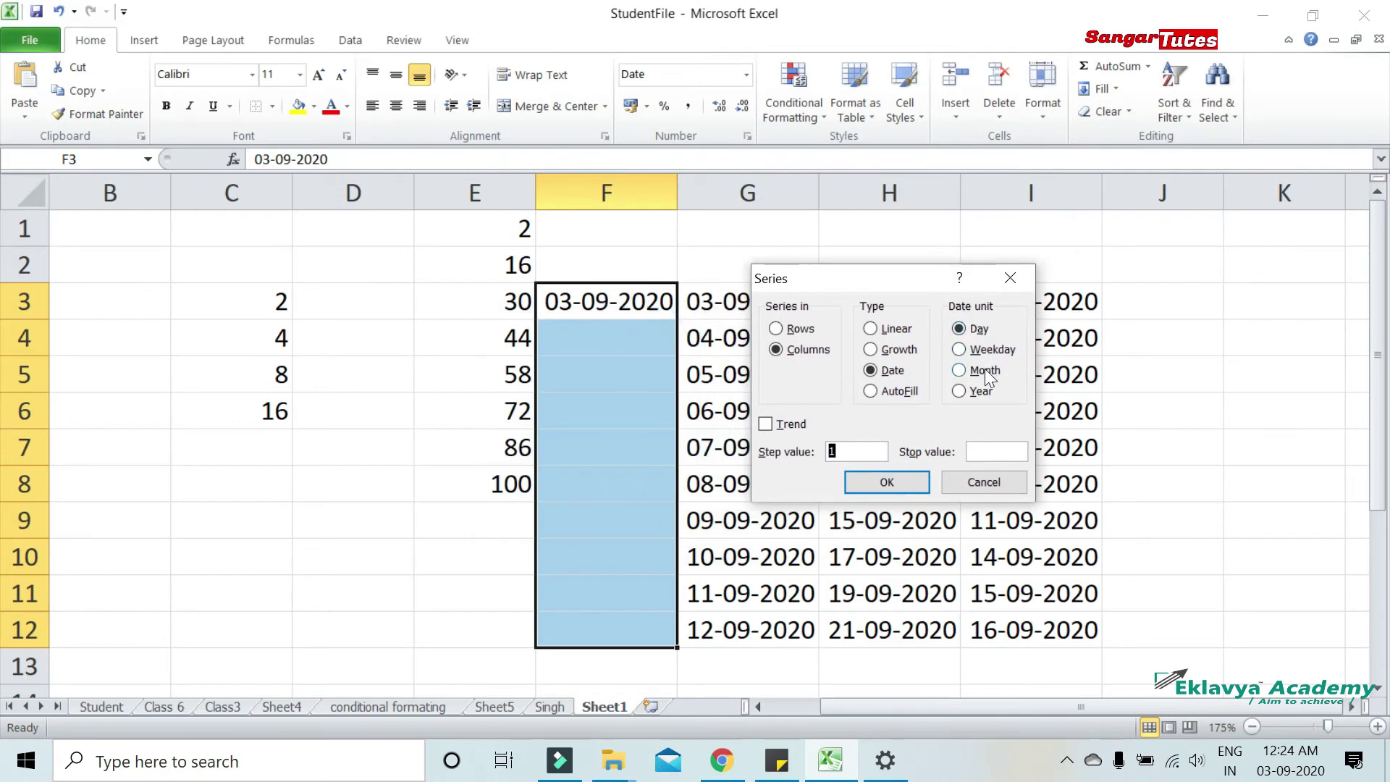
click(960, 370)
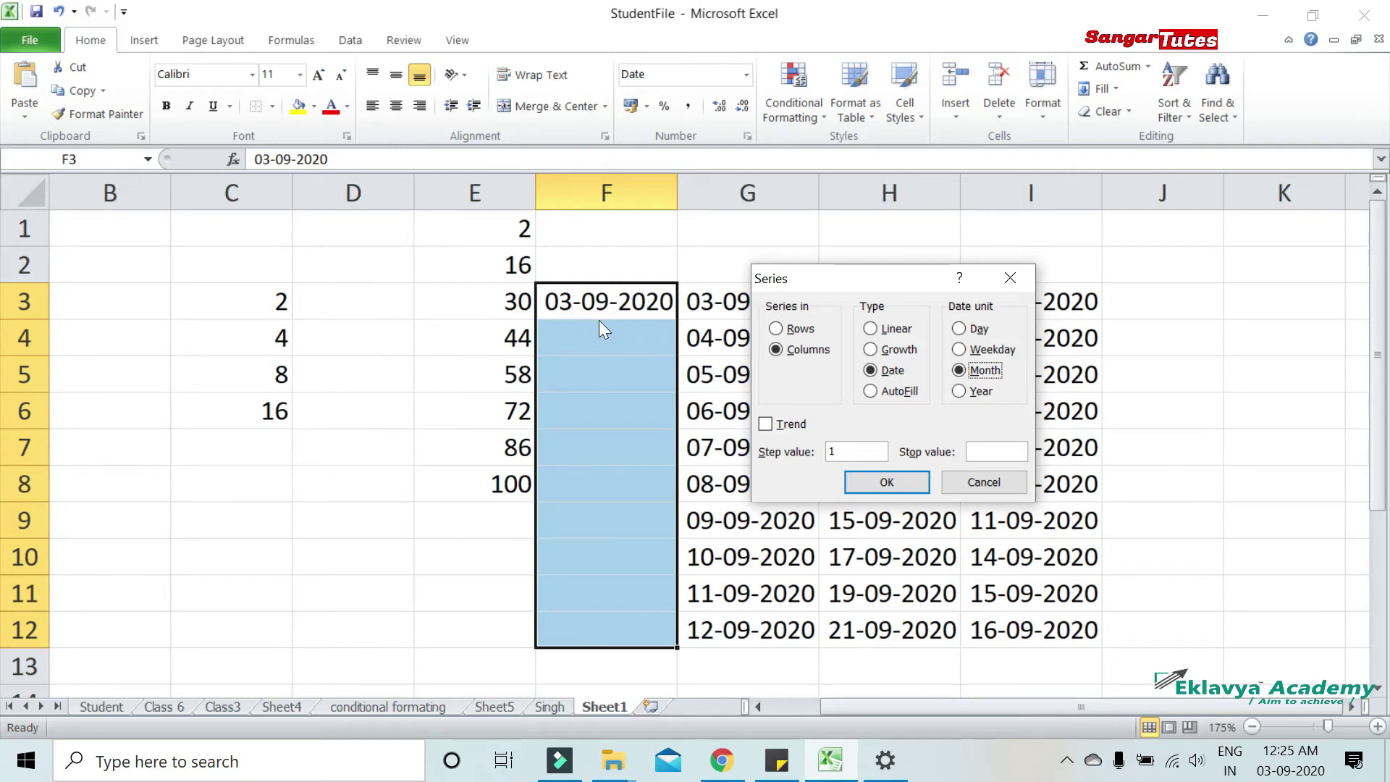
click(886, 483)
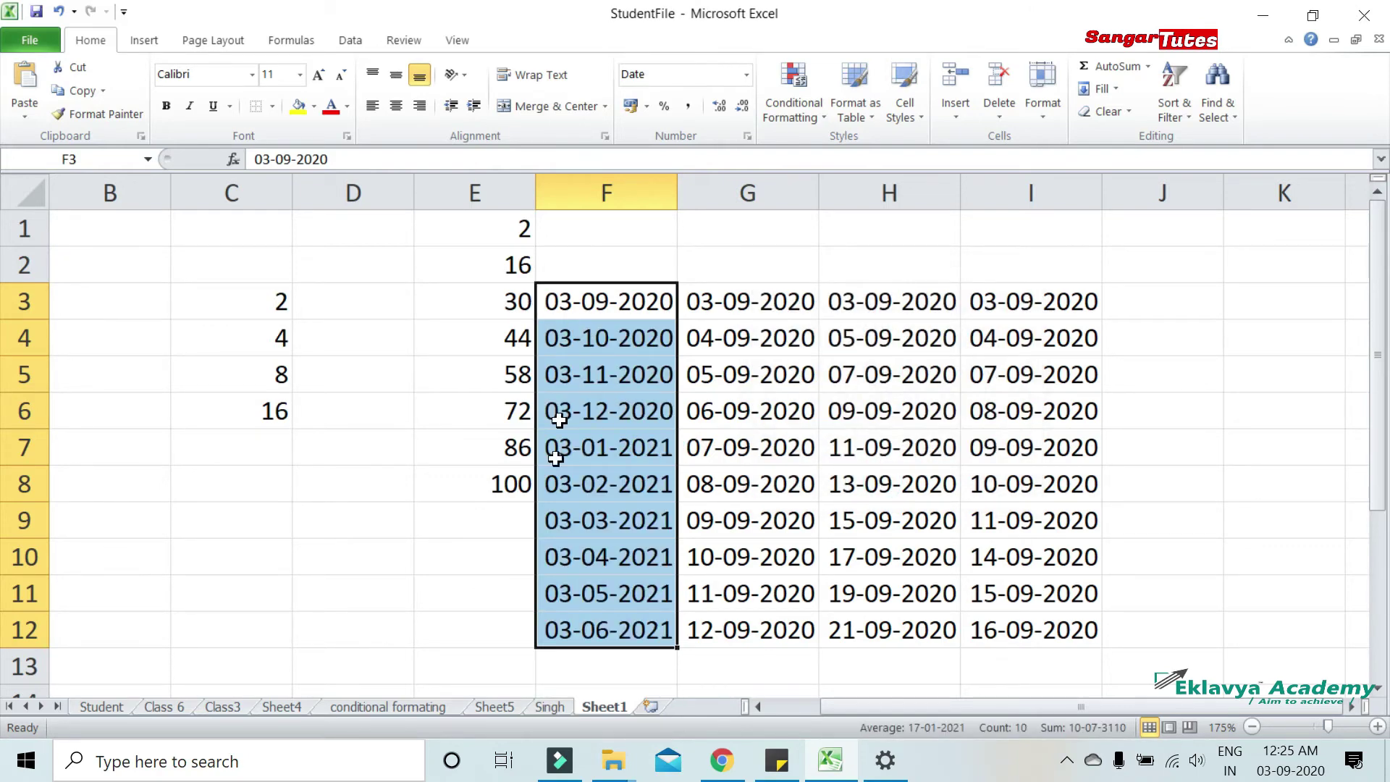
click(601, 312)
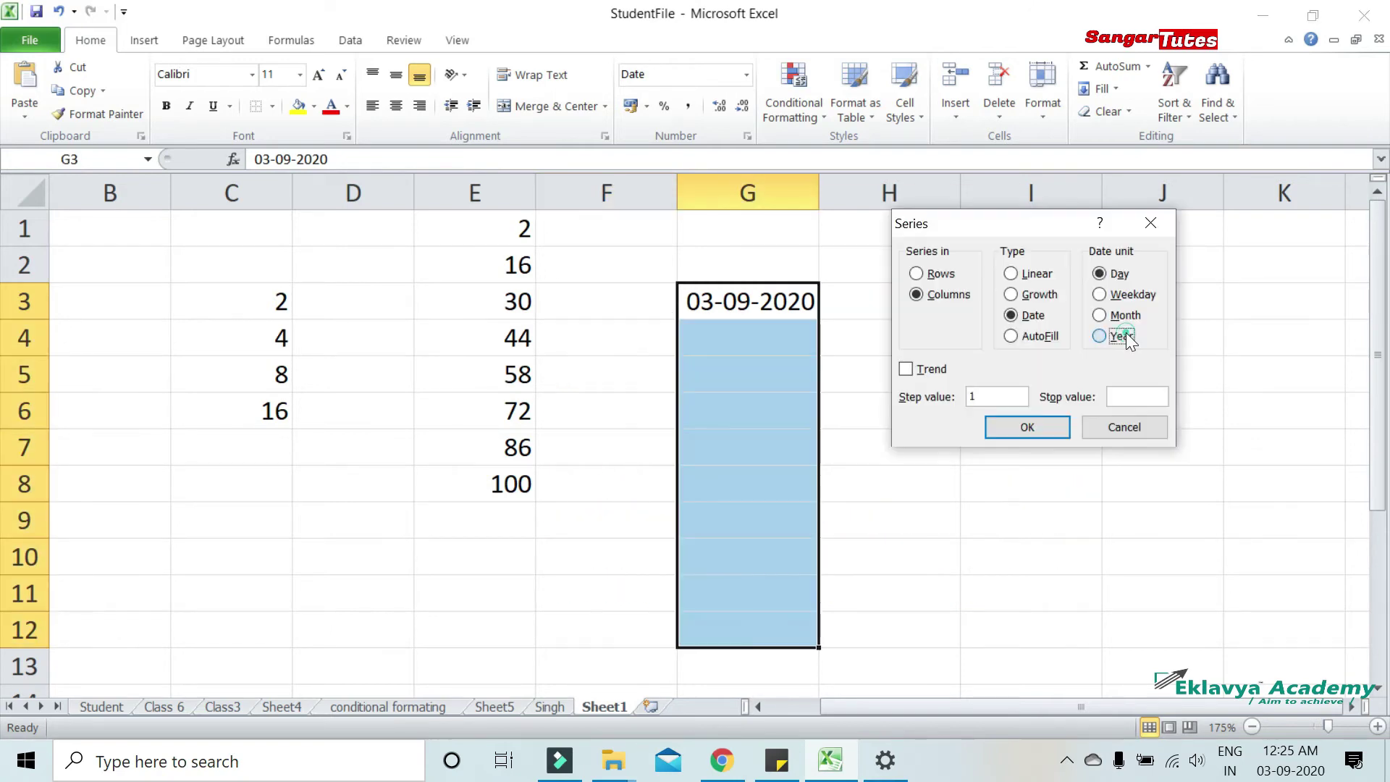
Apply a Year date series to column G, from 03-09-2020 to 03-09-2029
click(1127, 333)
click(1027, 427)
click(953, 451)
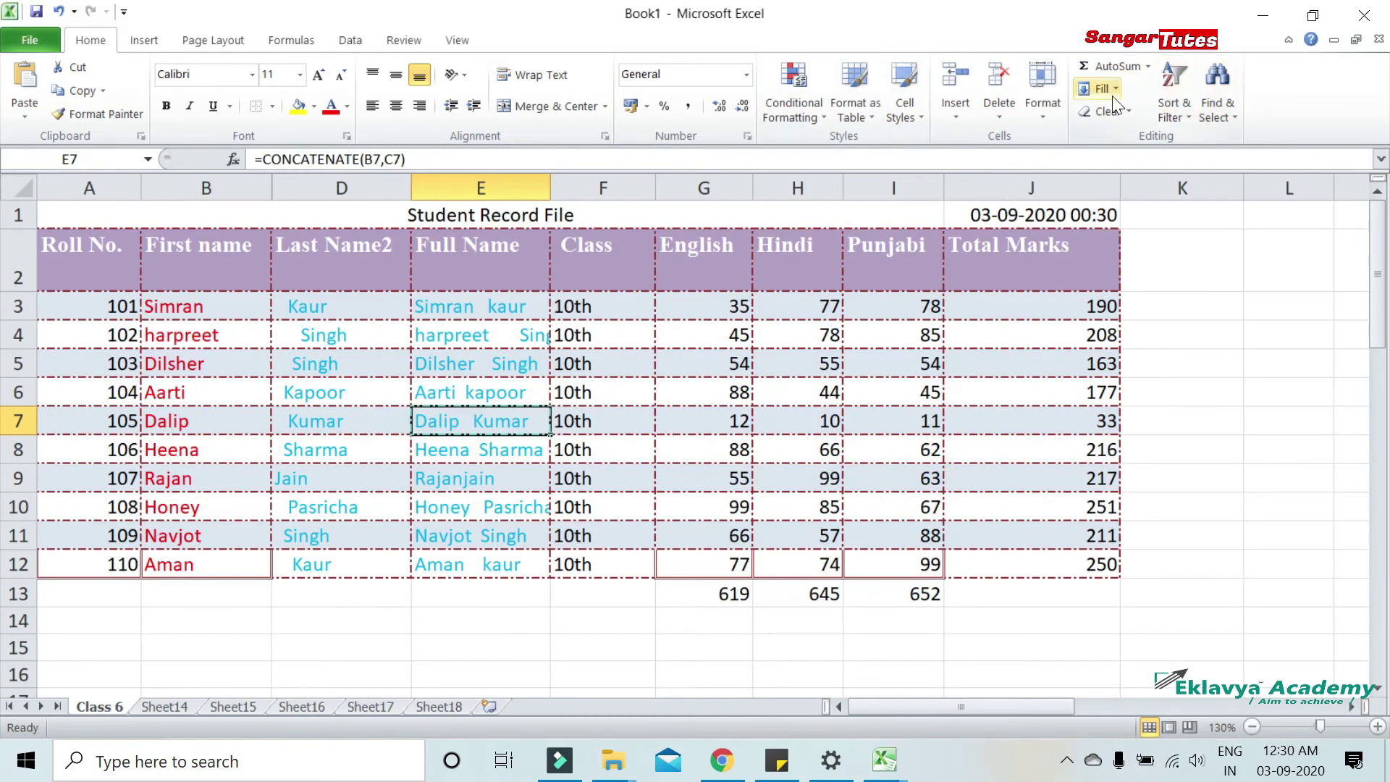
click(1115, 89)
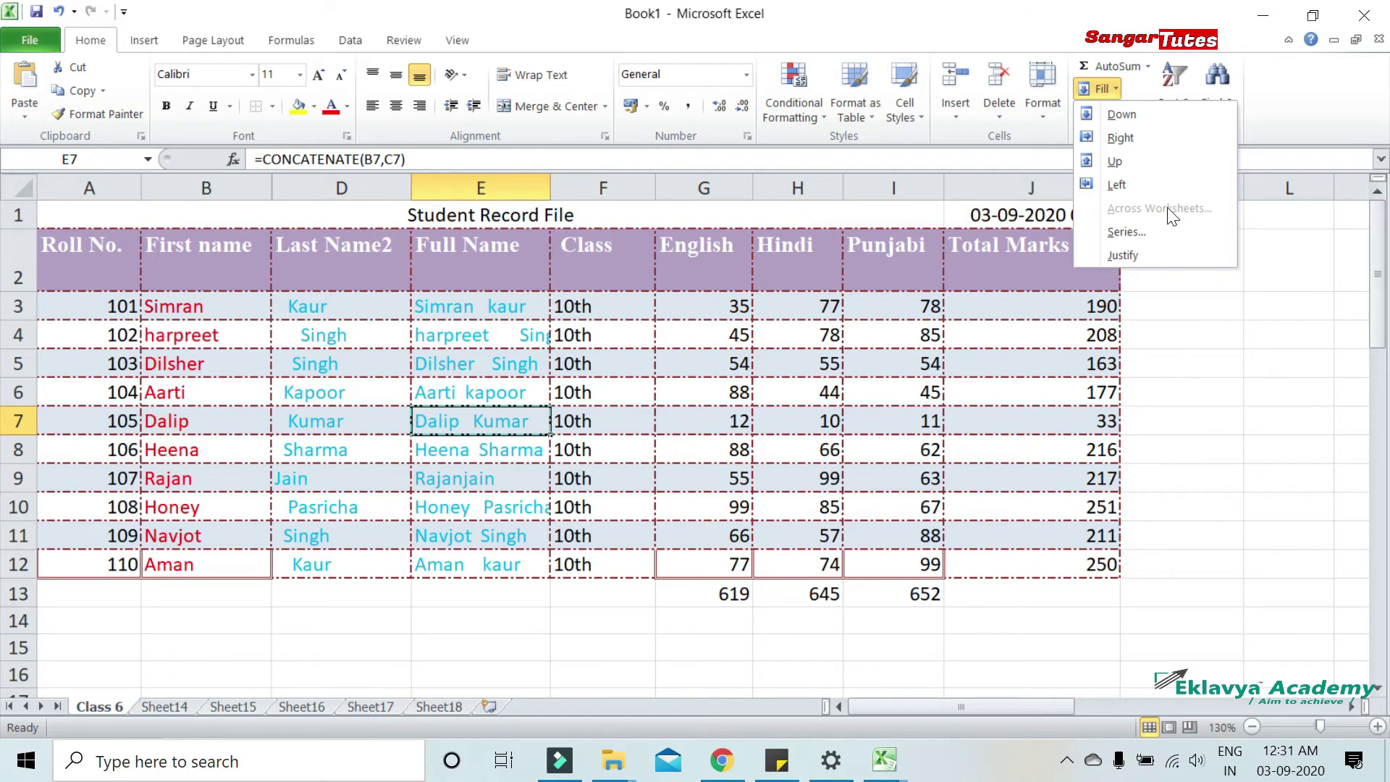
click(647, 363)
click(174, 707)
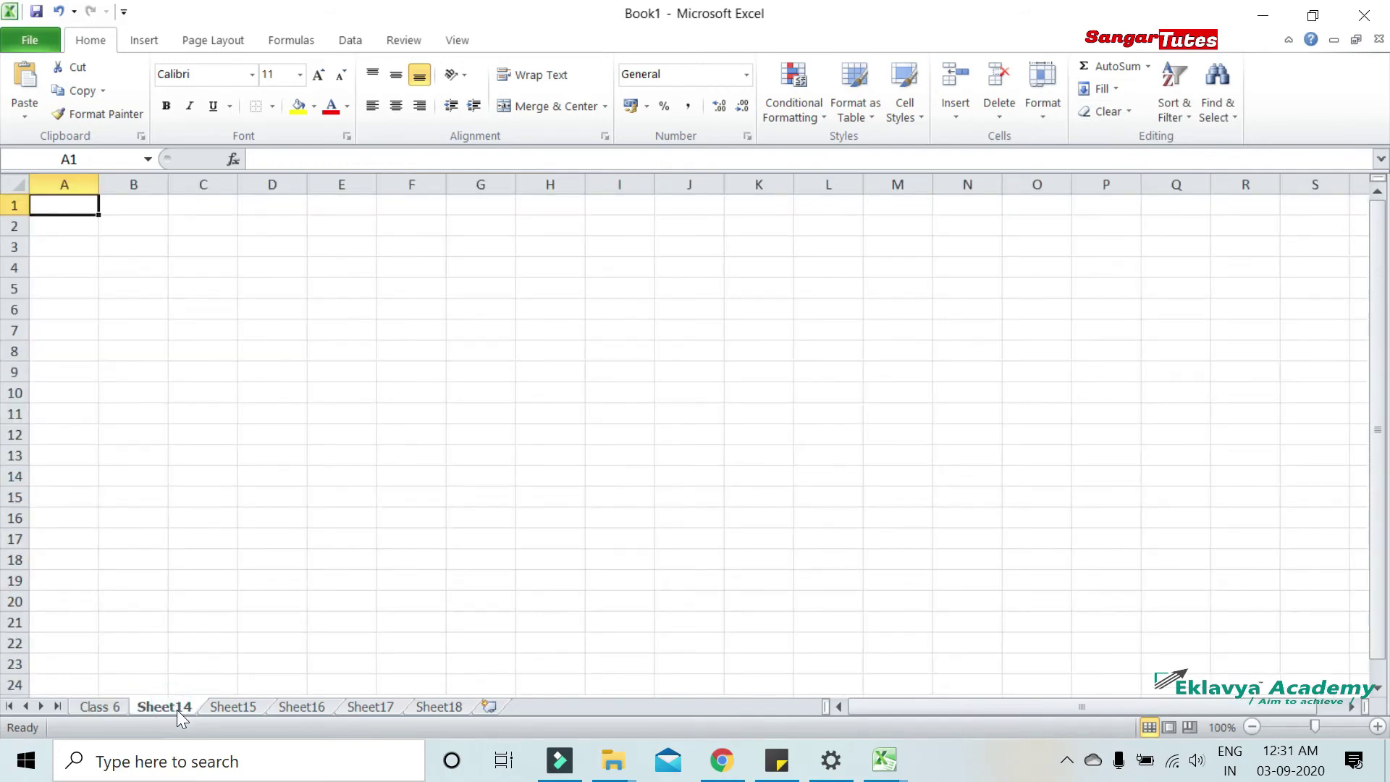
click(221, 707)
click(279, 707)
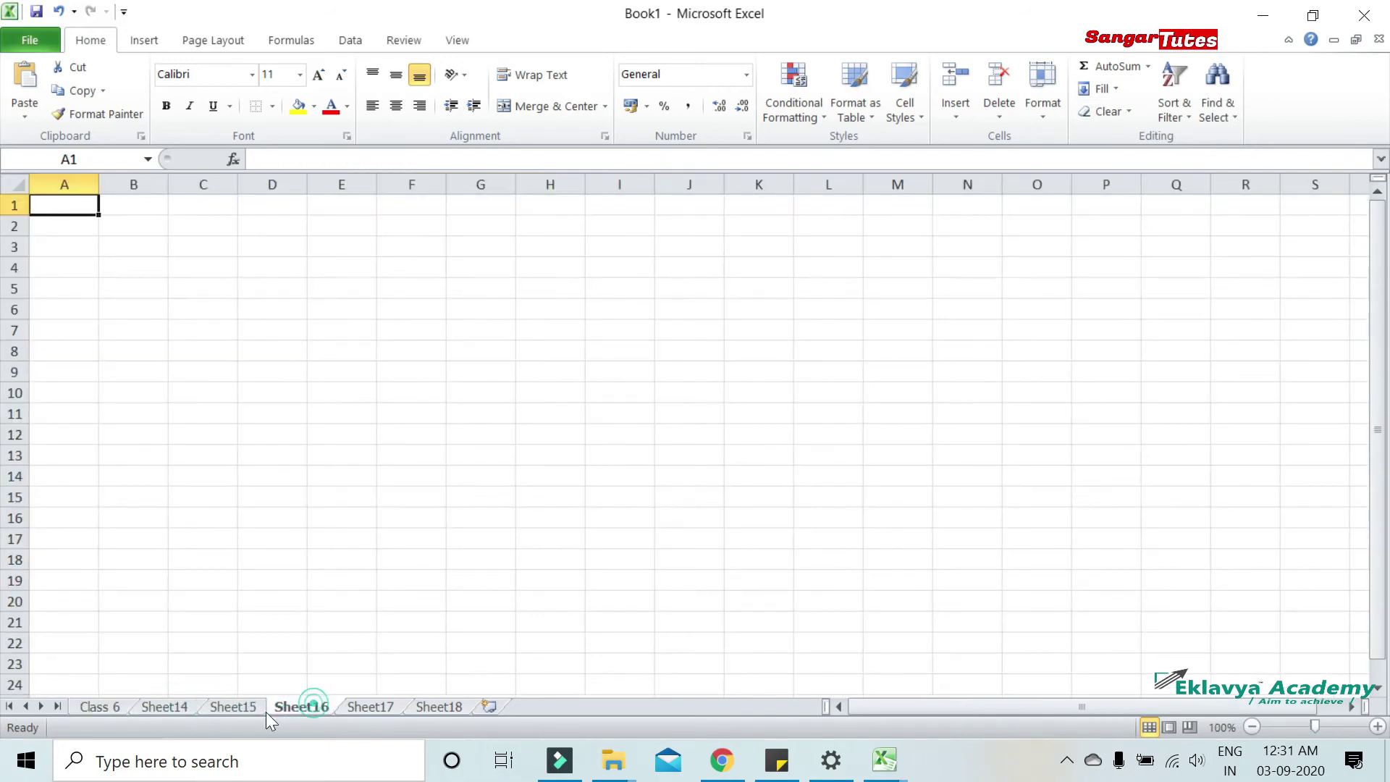
click(119, 707)
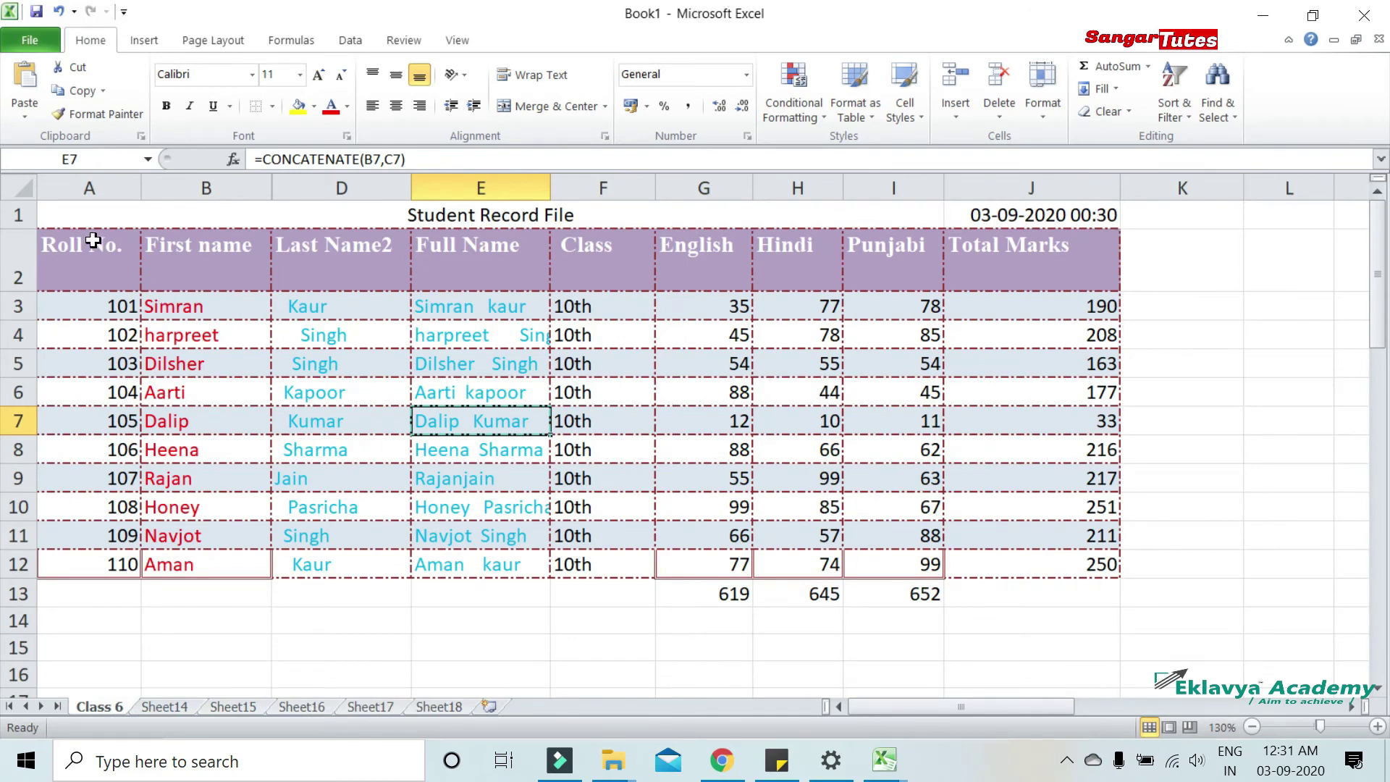
mouse_move(86, 240)
mouse_down()
mouse_move(250, 412)
mouse_move(970, 559)
mouse_up()
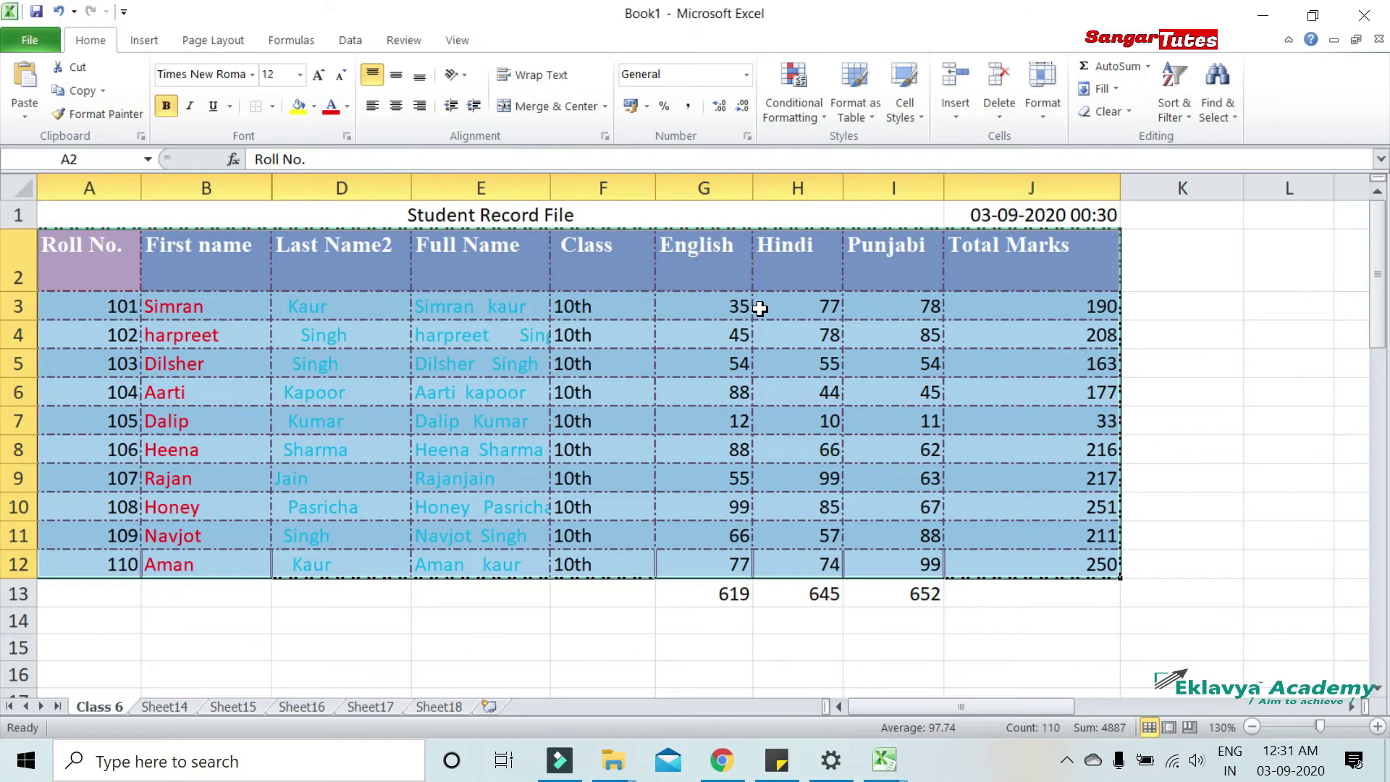
click(1115, 88)
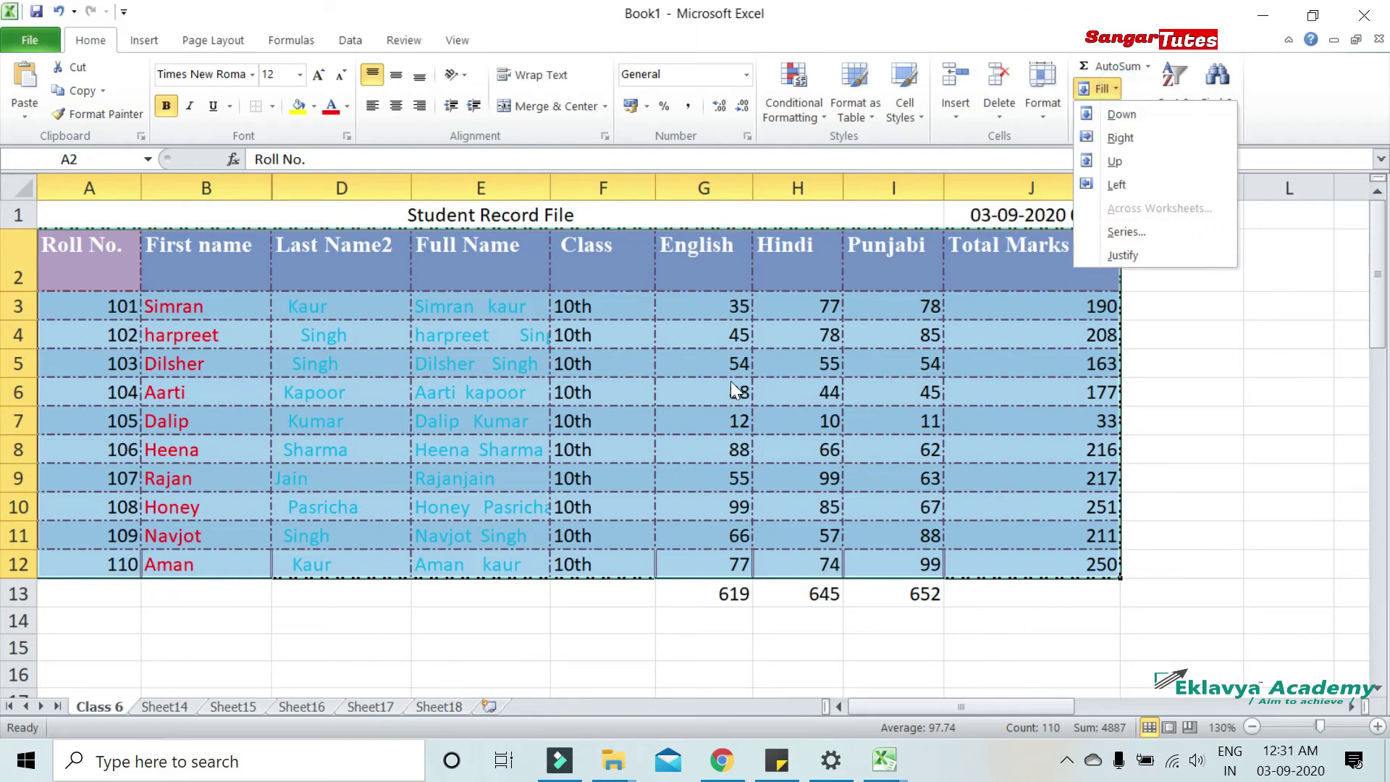
click(248, 359)
drag(73, 269, 1029, 570)
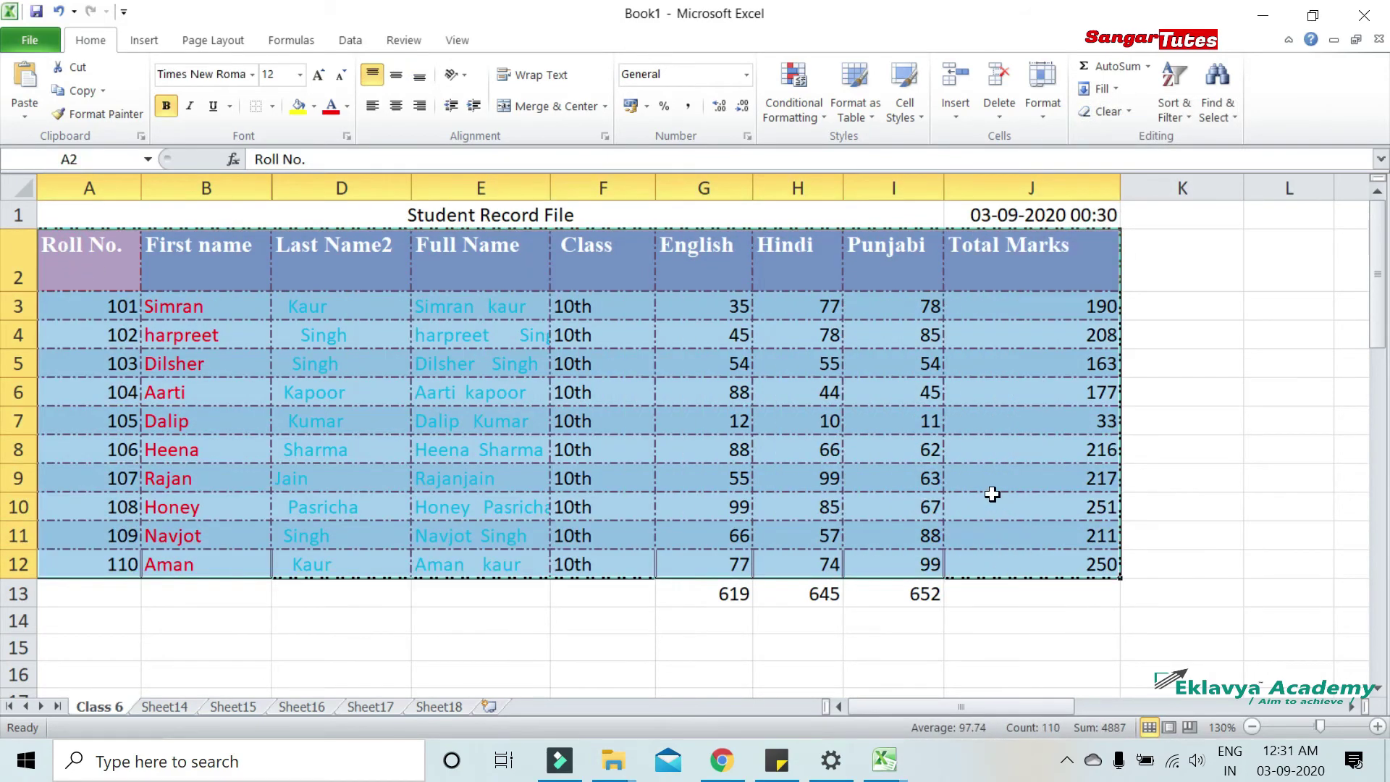
Convert A2:J12 into Table2 with headers, then check the Full Name filter button
key(ctrl+t)
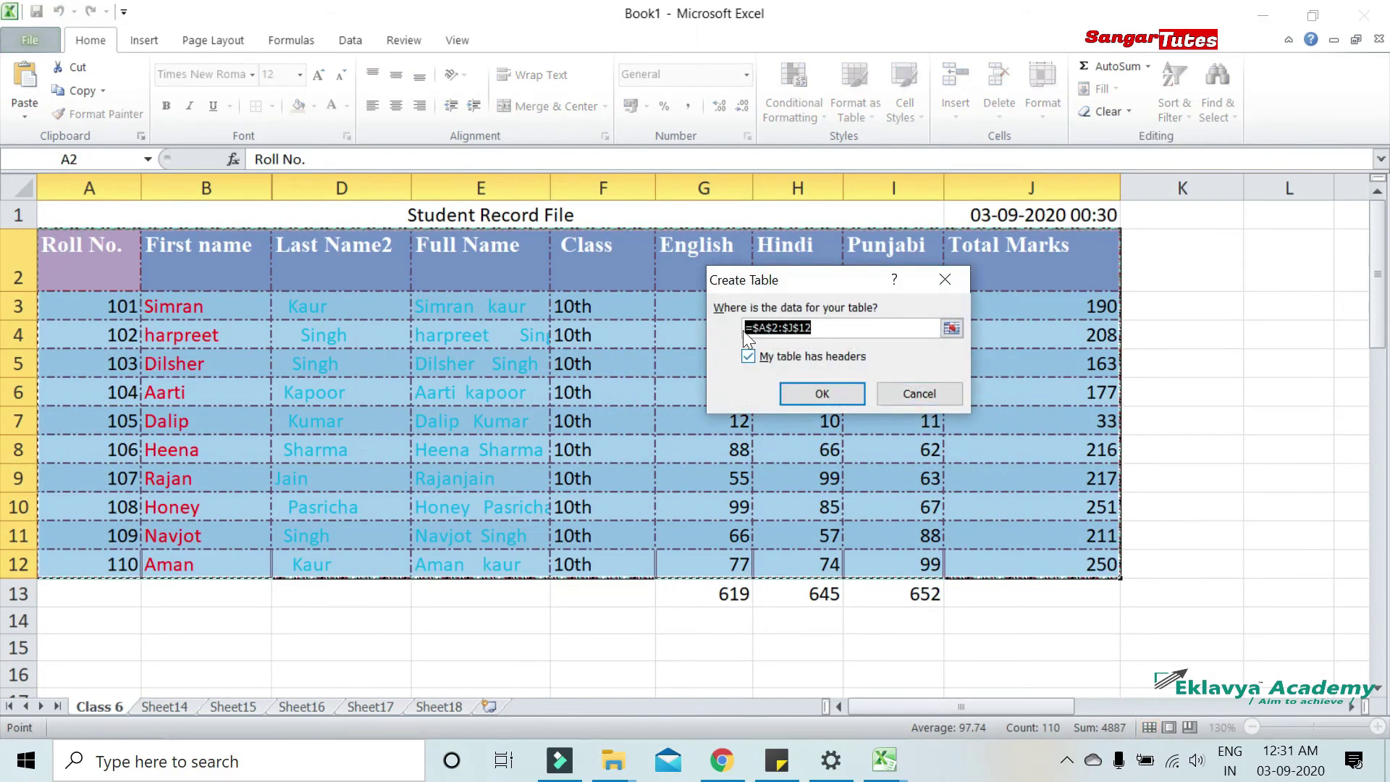
click(826, 394)
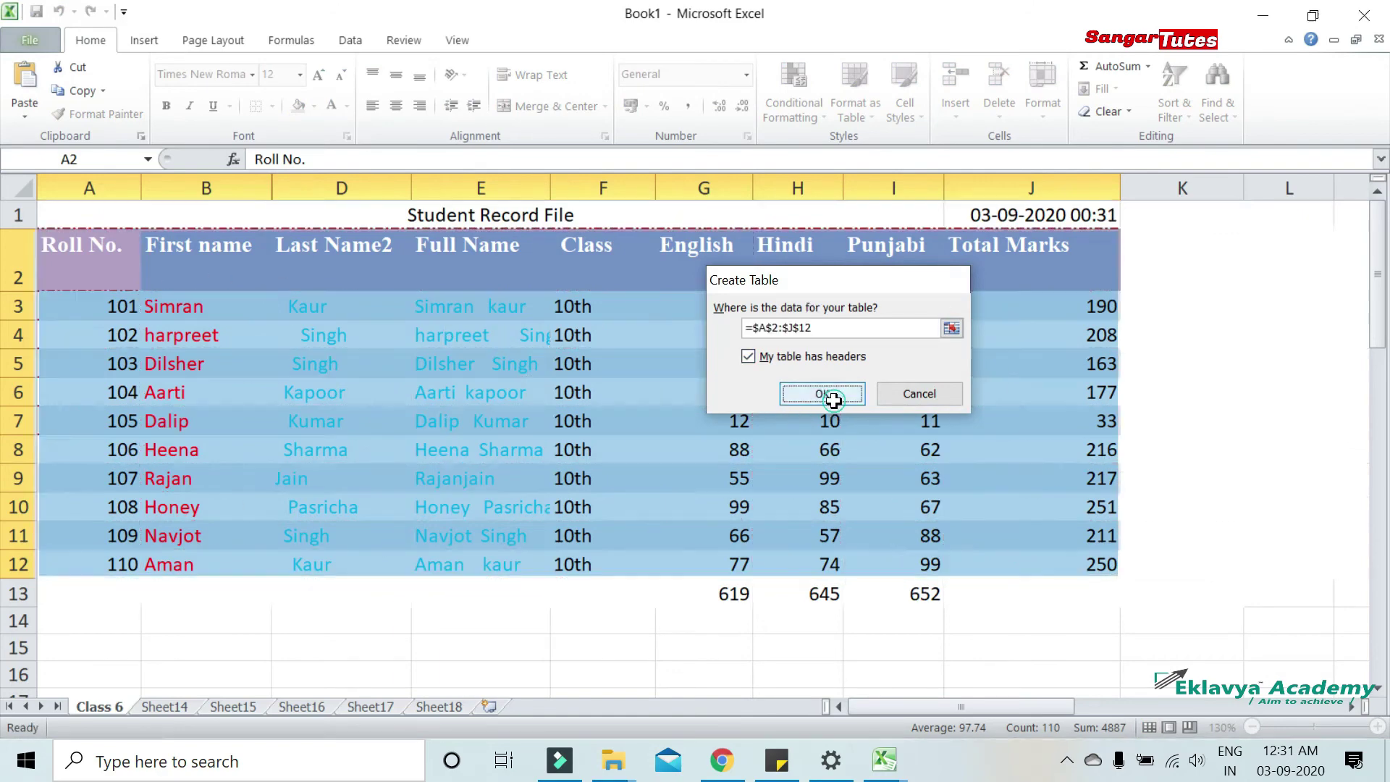
click(740, 392)
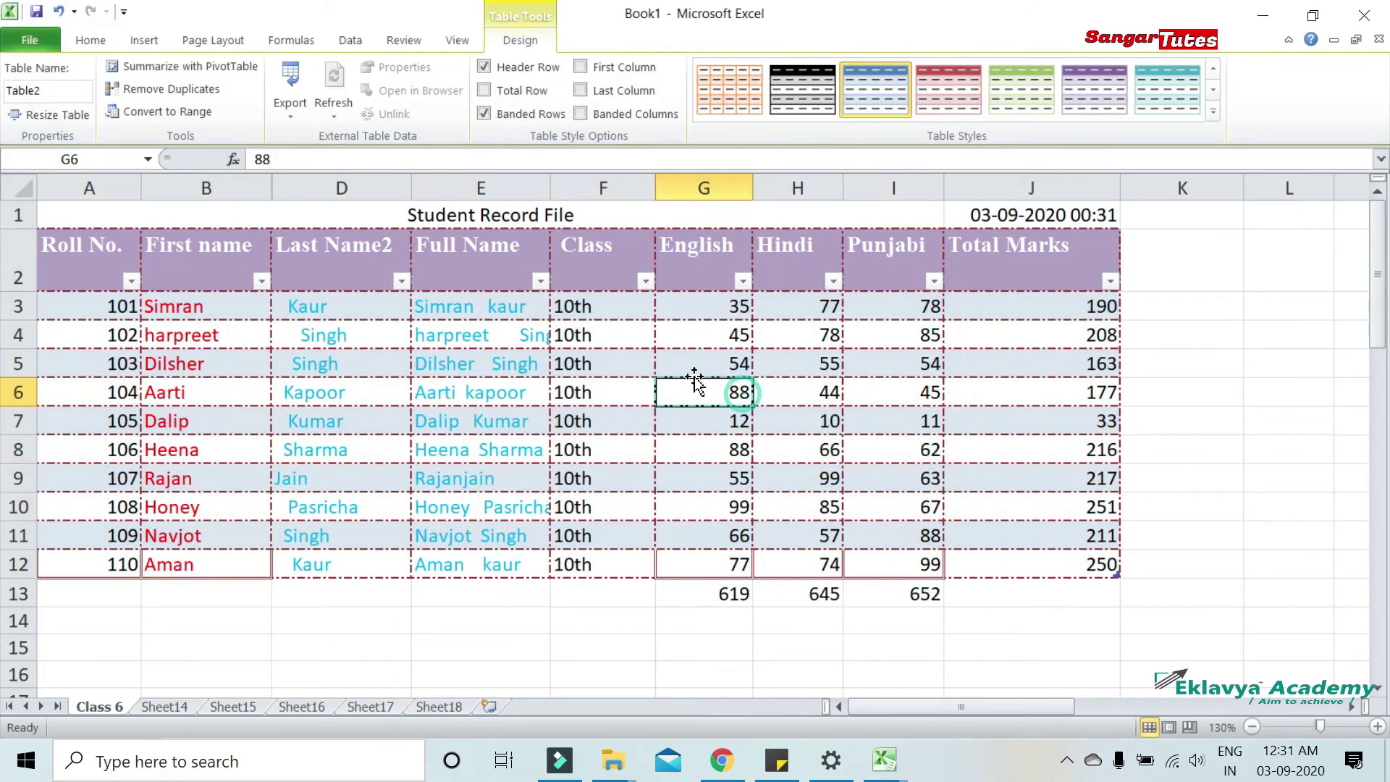
click(540, 280)
key(Return)
click(84, 268)
drag(166, 308, 963, 561)
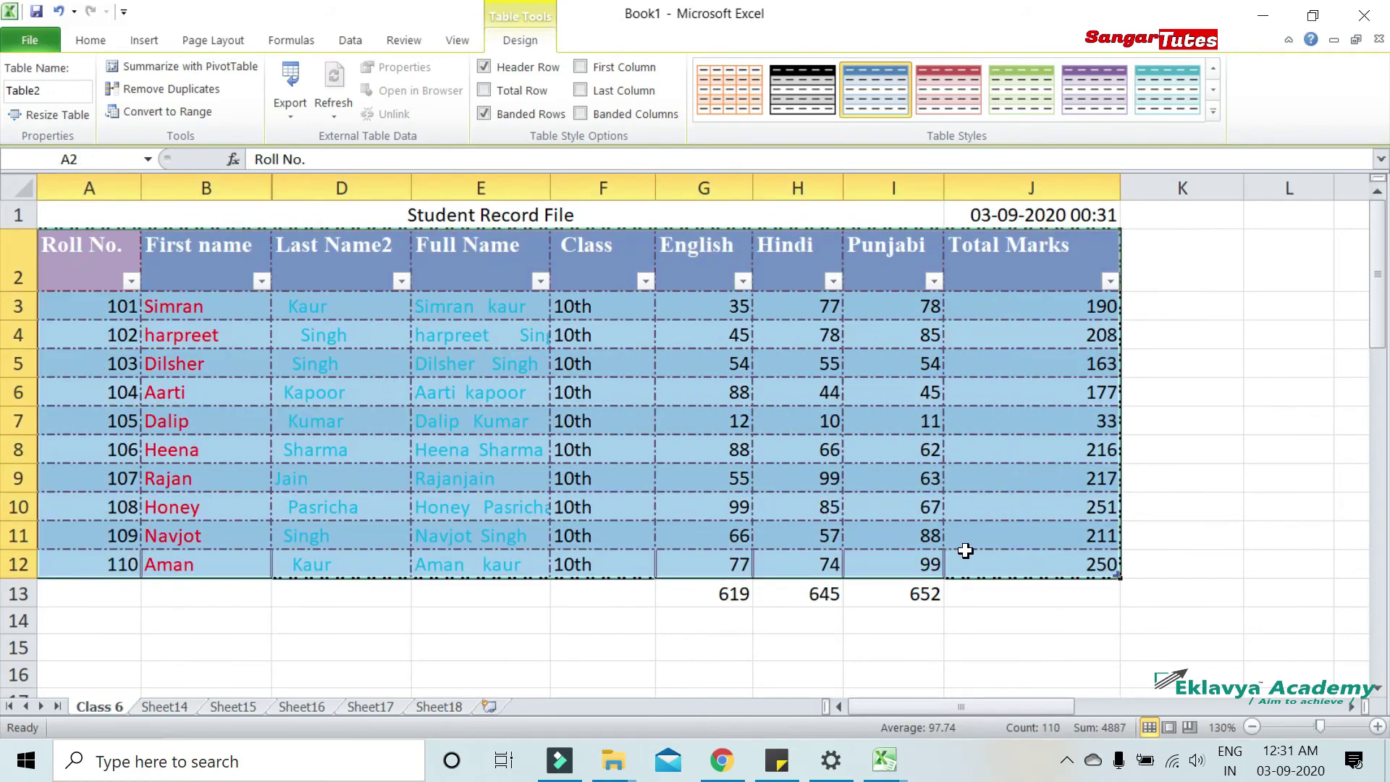
click(337, 504)
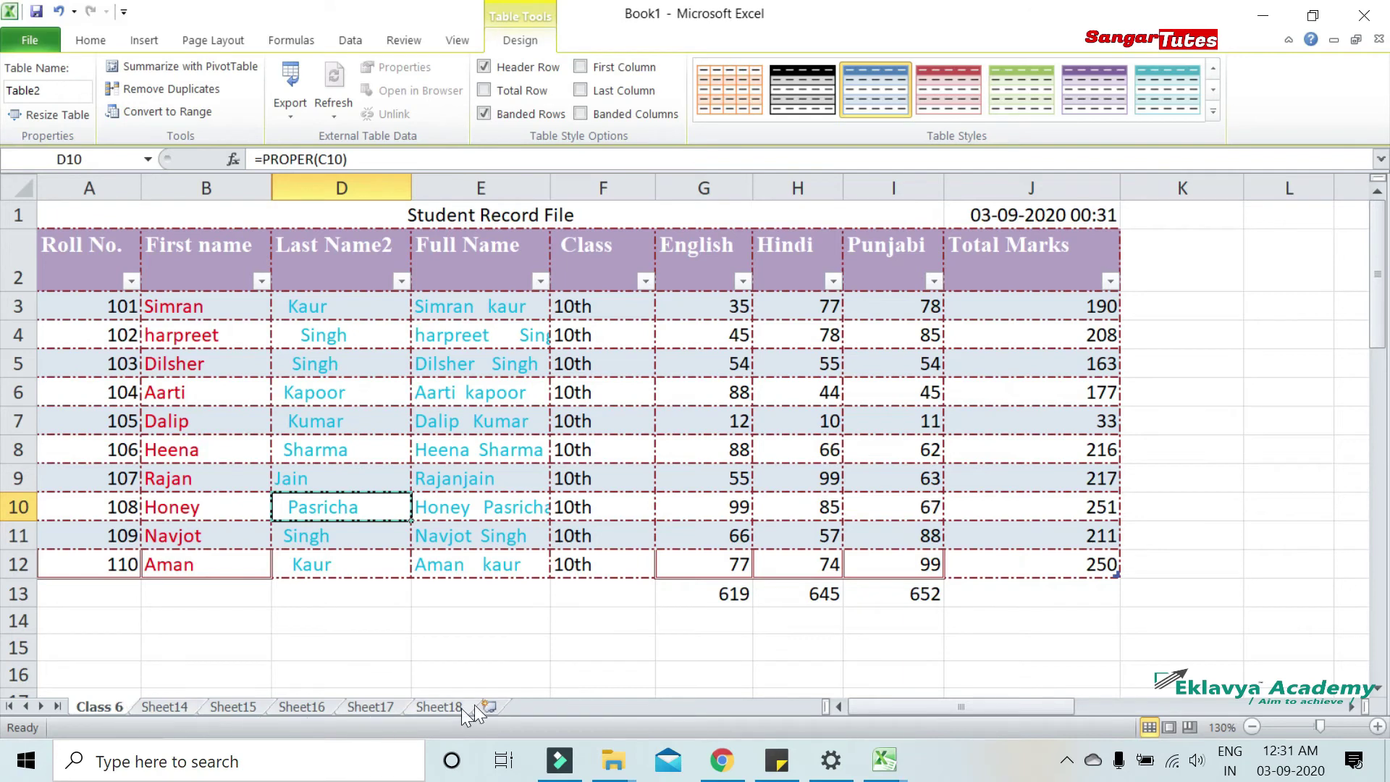
Group Sheet14 through Sheet18 with the Class 6 sheet
ctrl+click(164, 705)
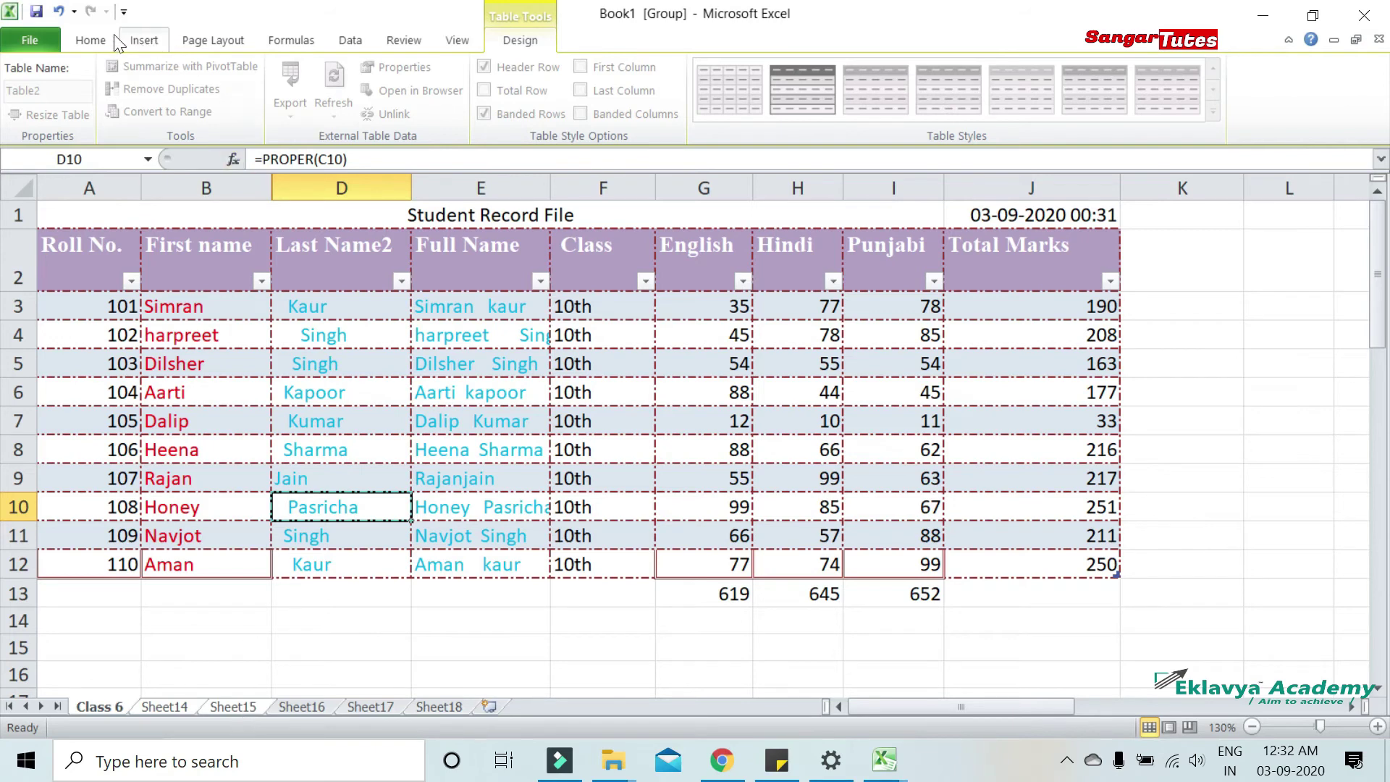
click(92, 40)
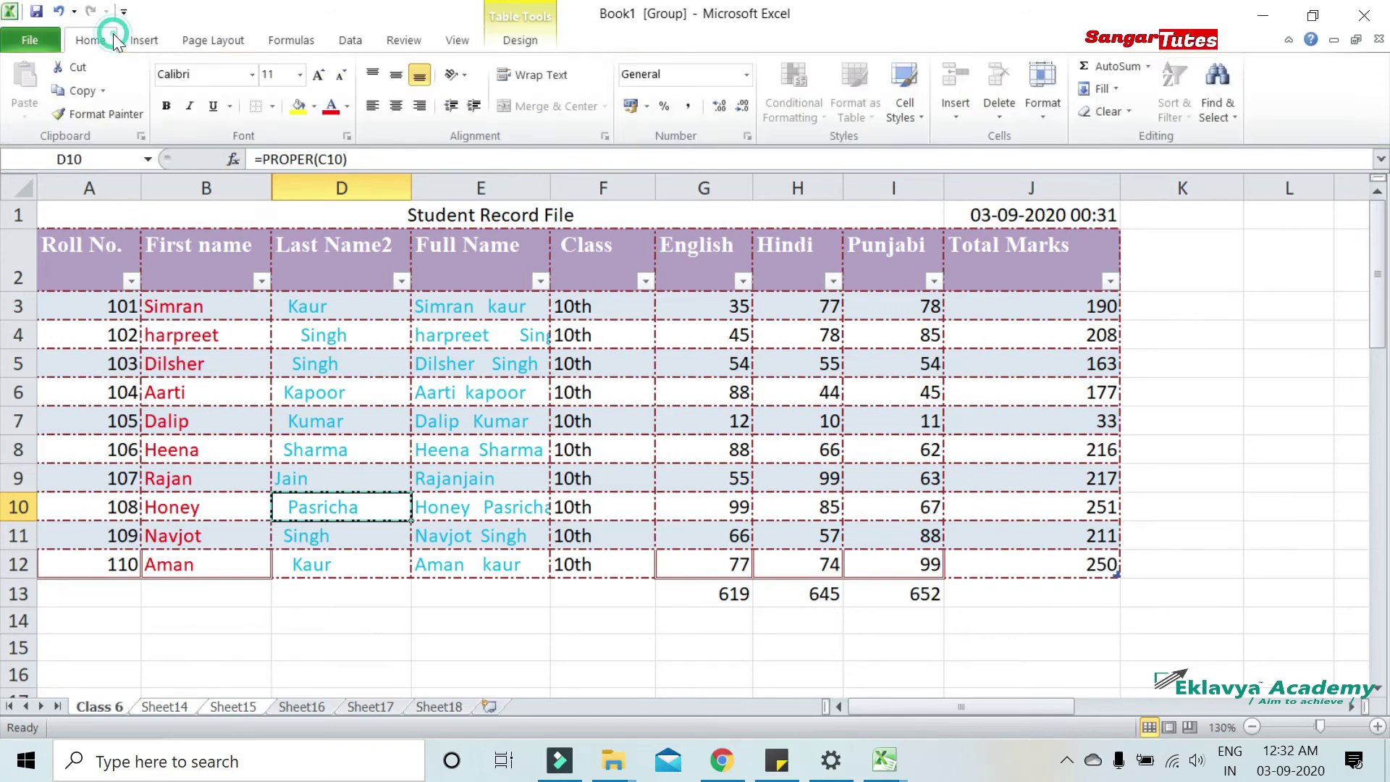
click(1106, 88)
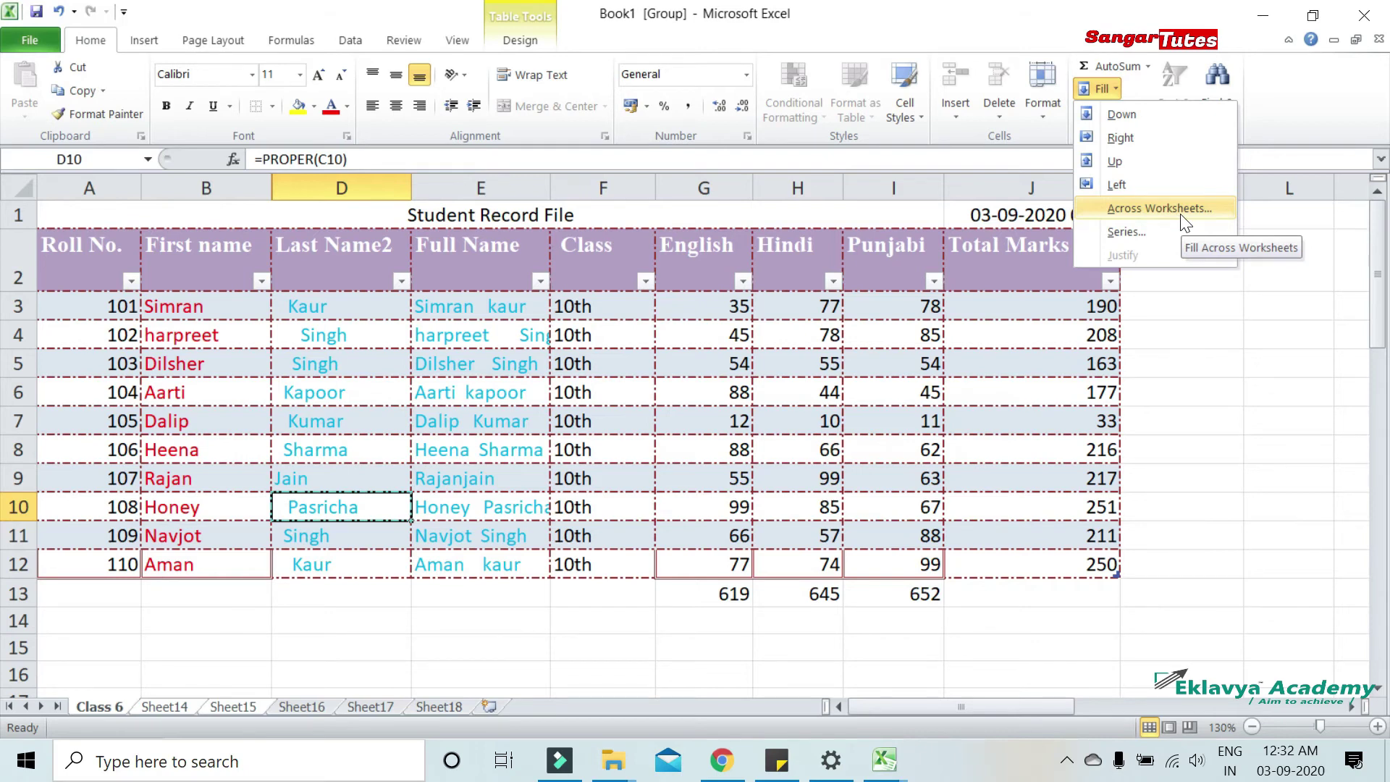
click(341, 620)
Select the whole Student Record sheet A1:J13 and bring up the Fill list
mouse_move(87, 261)
mouse_down()
mouse_move(590, 509)
mouse_move(1053, 578)
mouse_up()
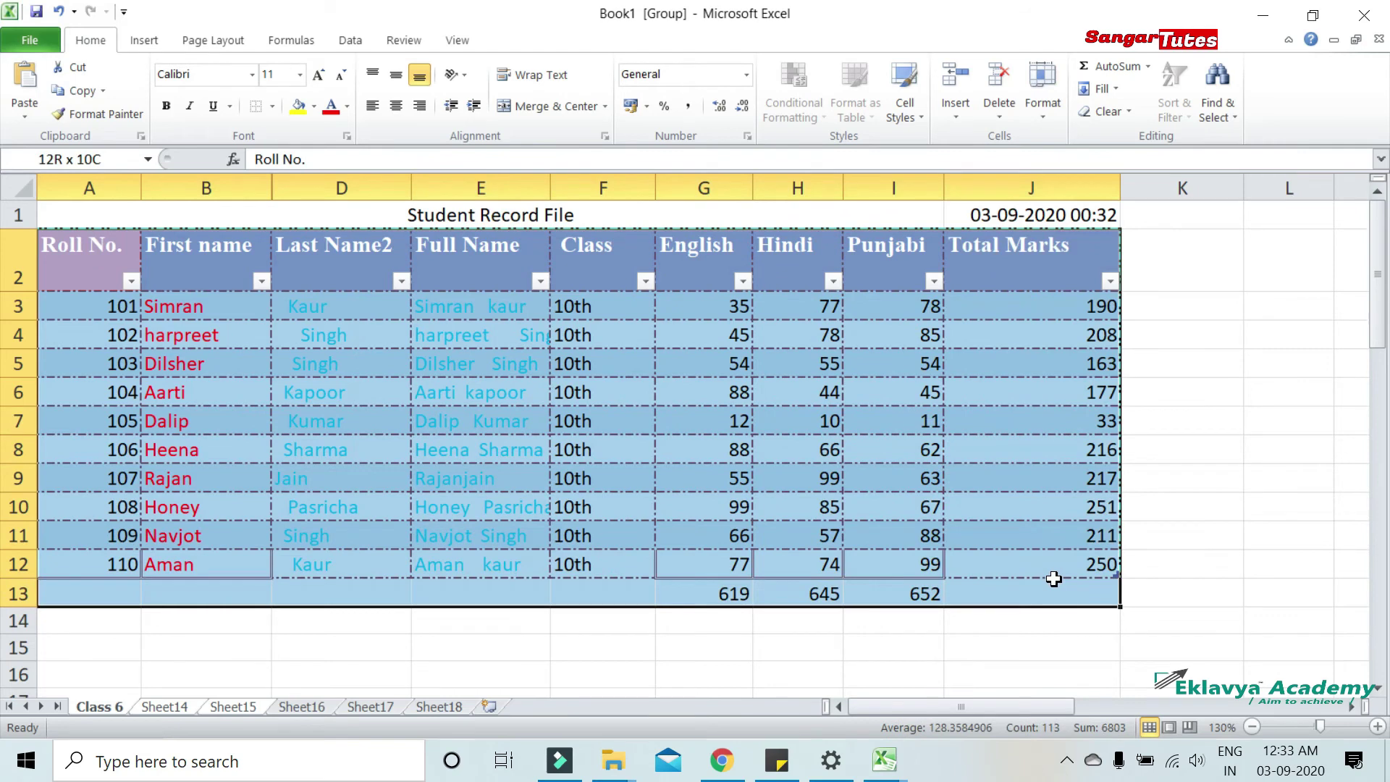
click(76, 218)
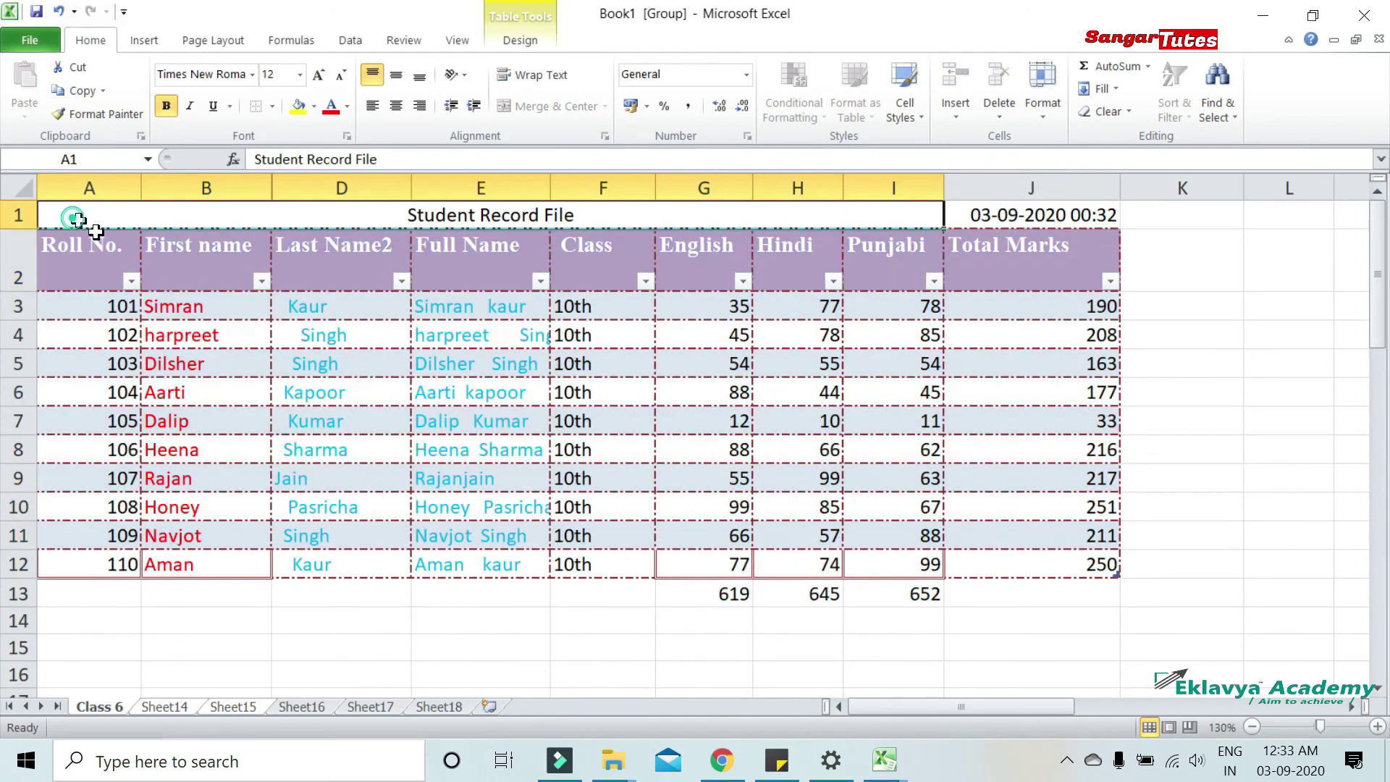
mouse_move(76, 217)
mouse_down()
mouse_move(850, 580)
mouse_move(979, 584)
mouse_up()
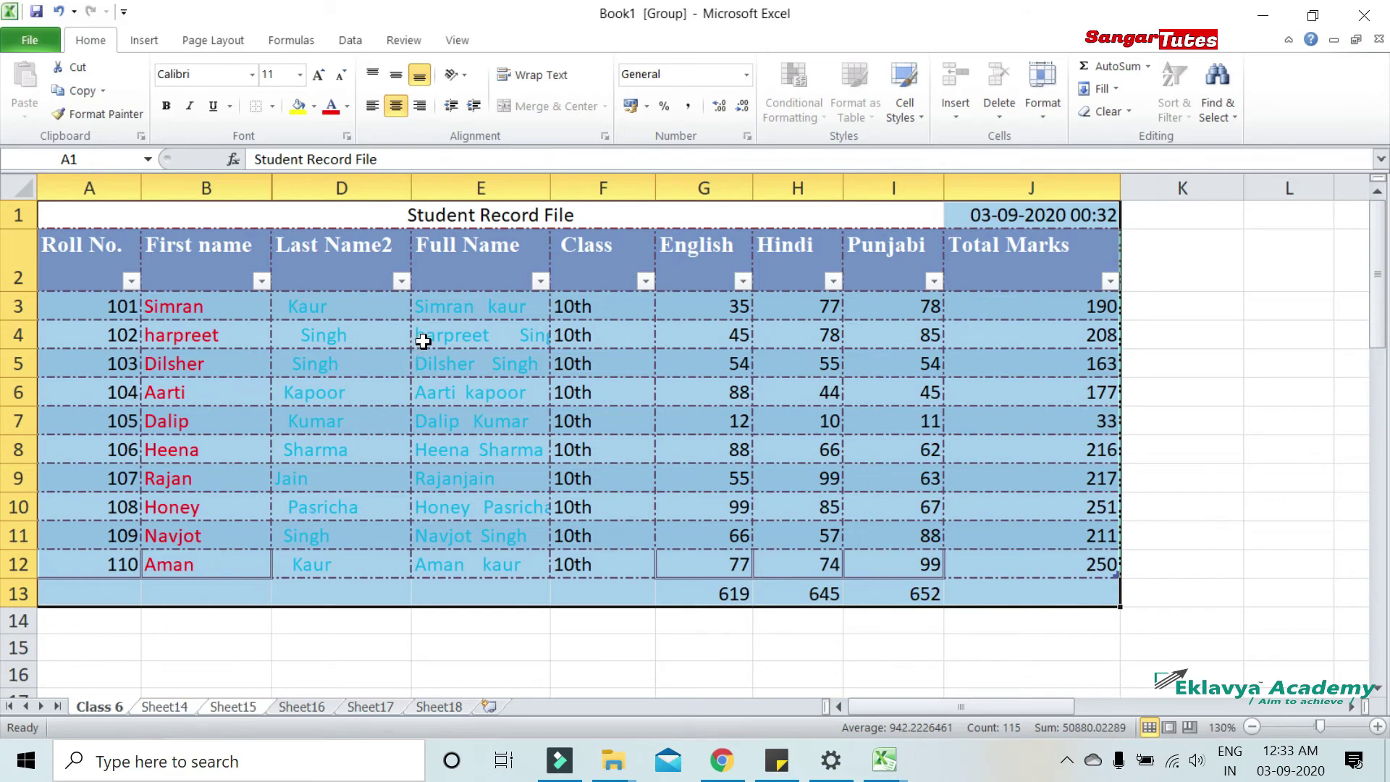
click(1108, 89)
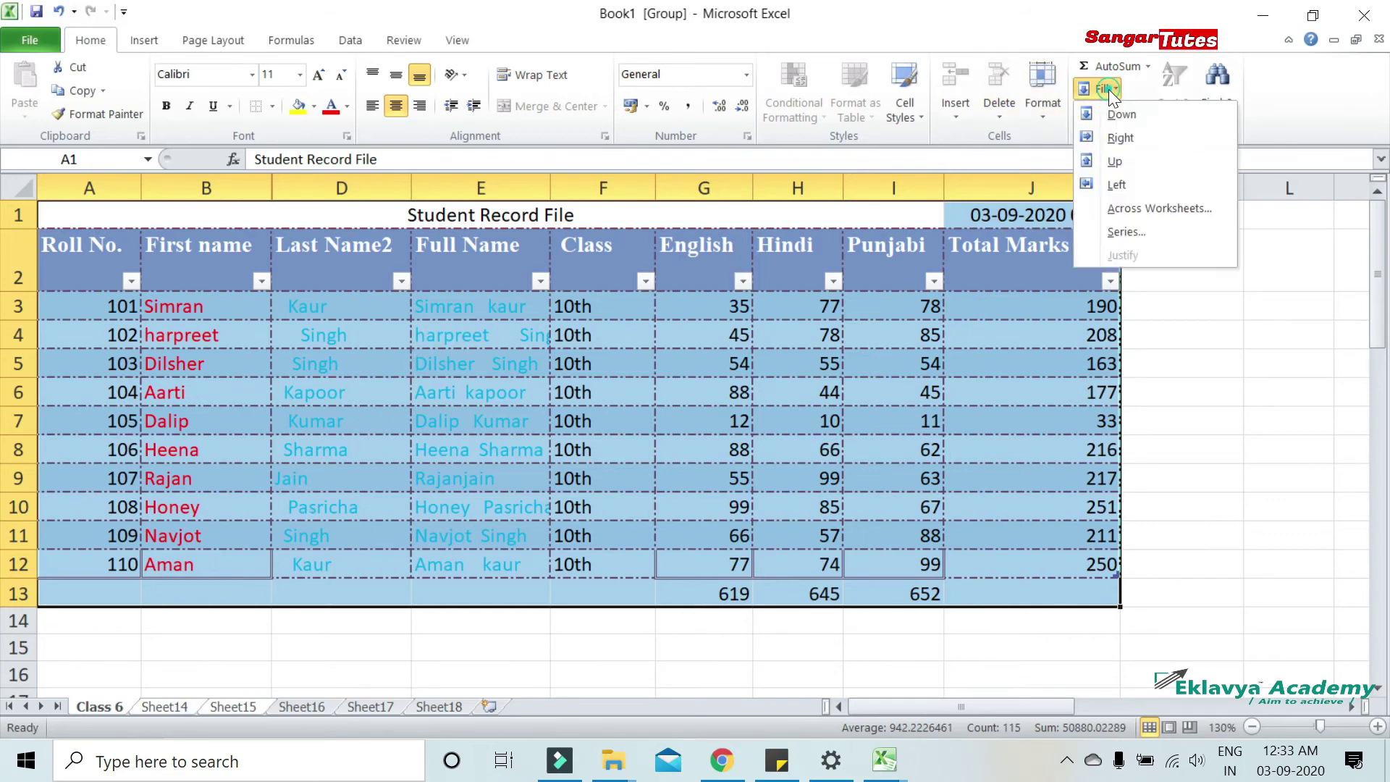
Fill Across Worksheets with All, copying contents and formats to Sheet14–Sheet18
click(1138, 207)
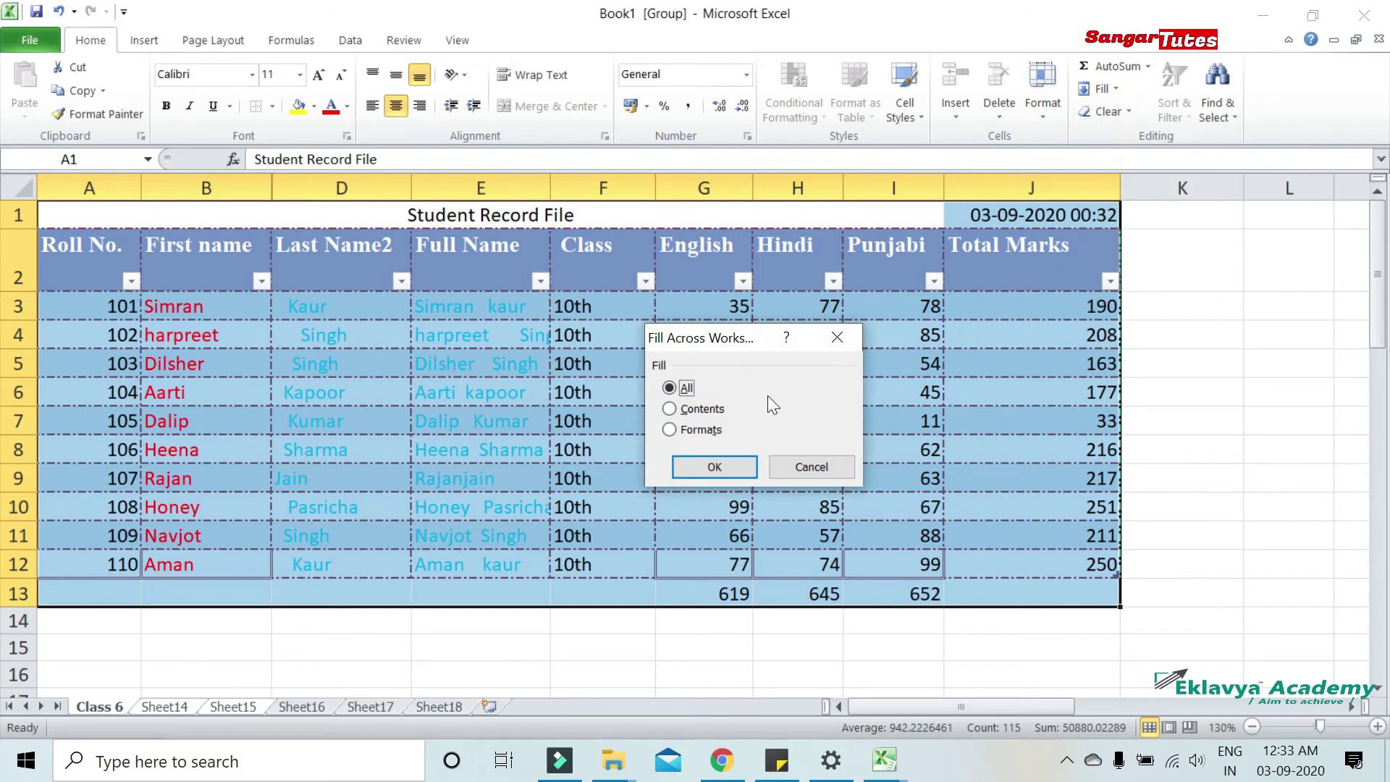
drag(742, 340, 674, 343)
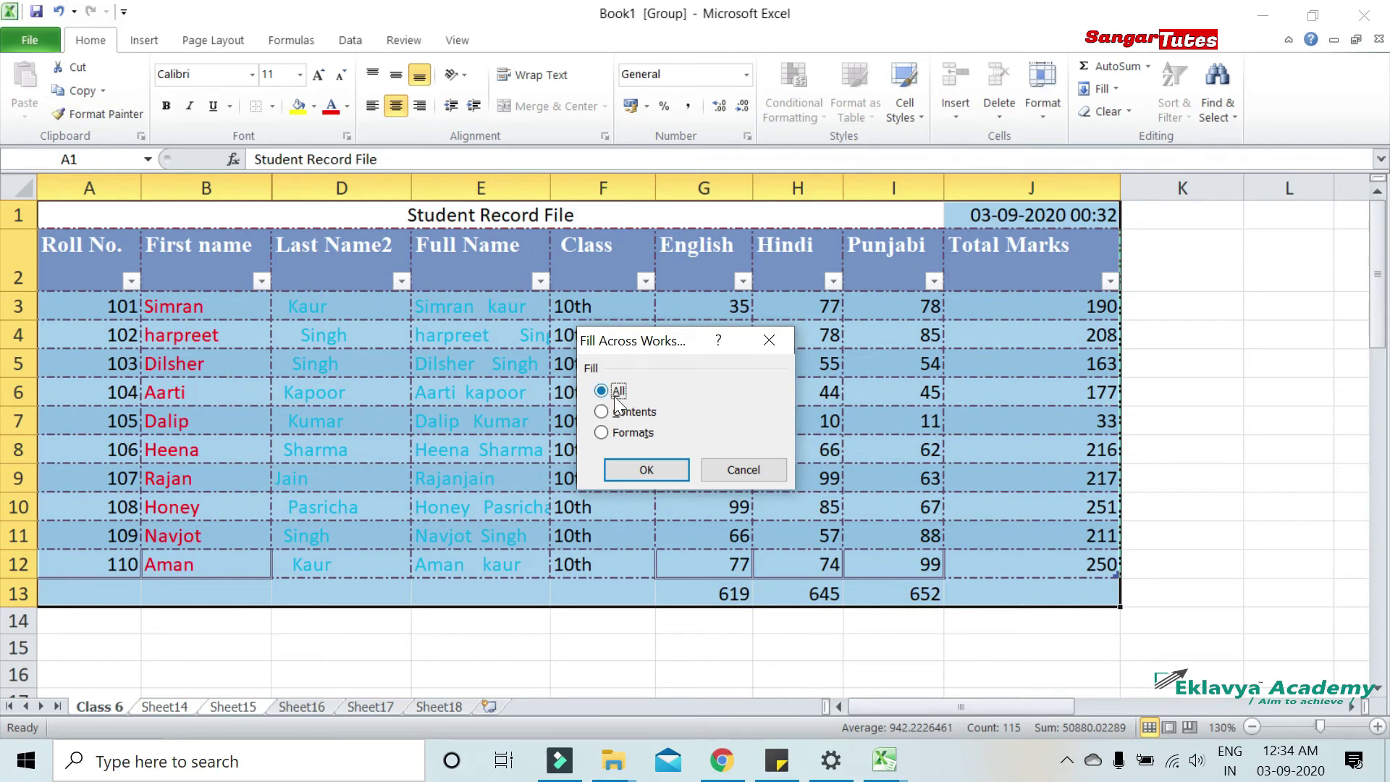
click(644, 469)
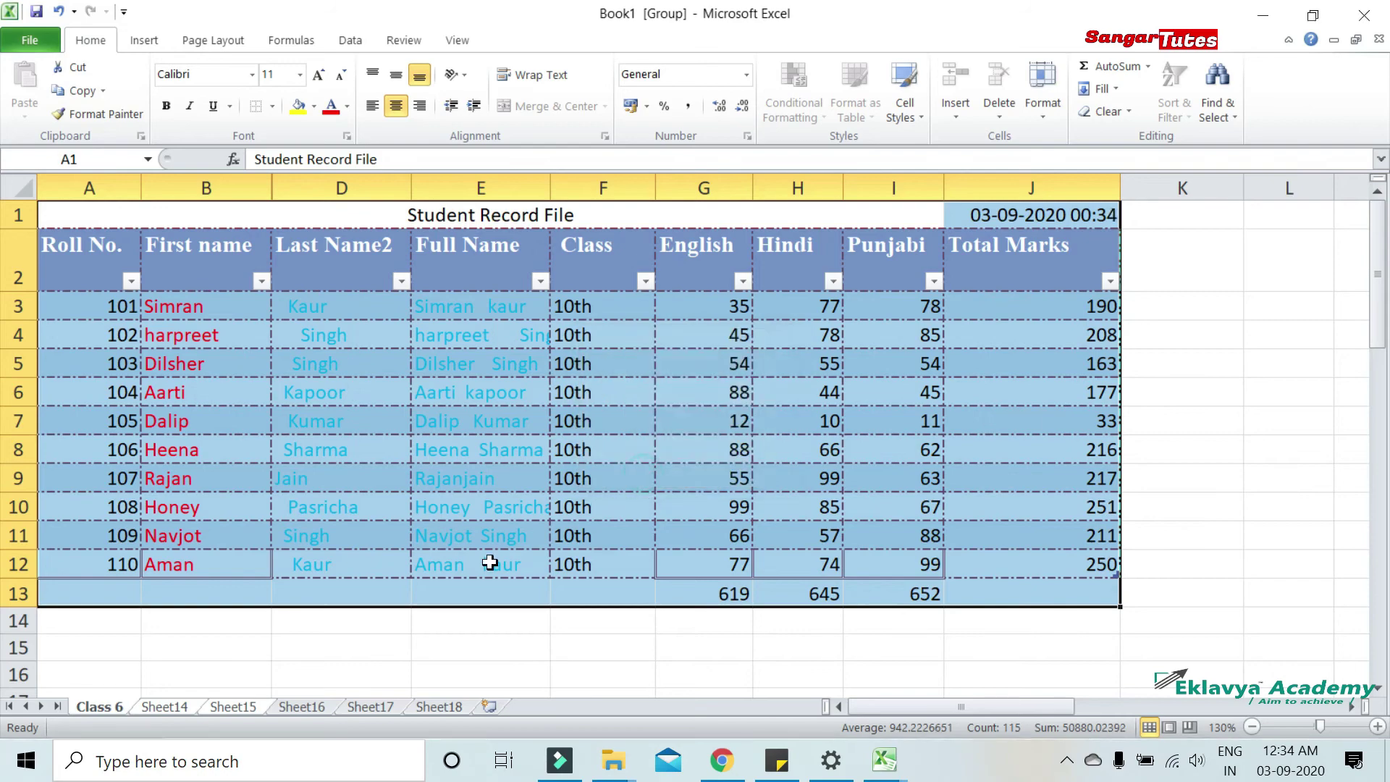
Inspect the copied tables on Sheet14 and Sheet15, then regroup the sheets from Class 6
click(183, 708)
click(230, 706)
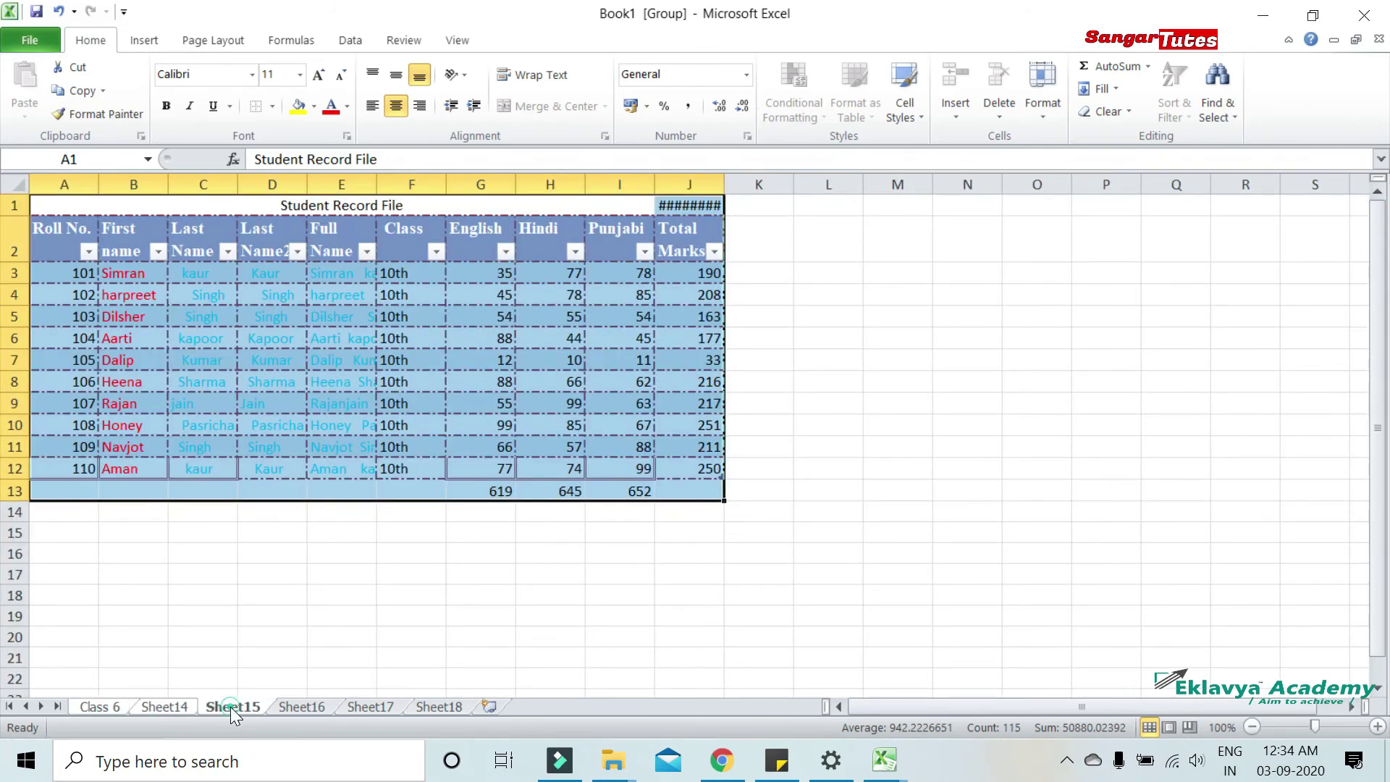
click(304, 529)
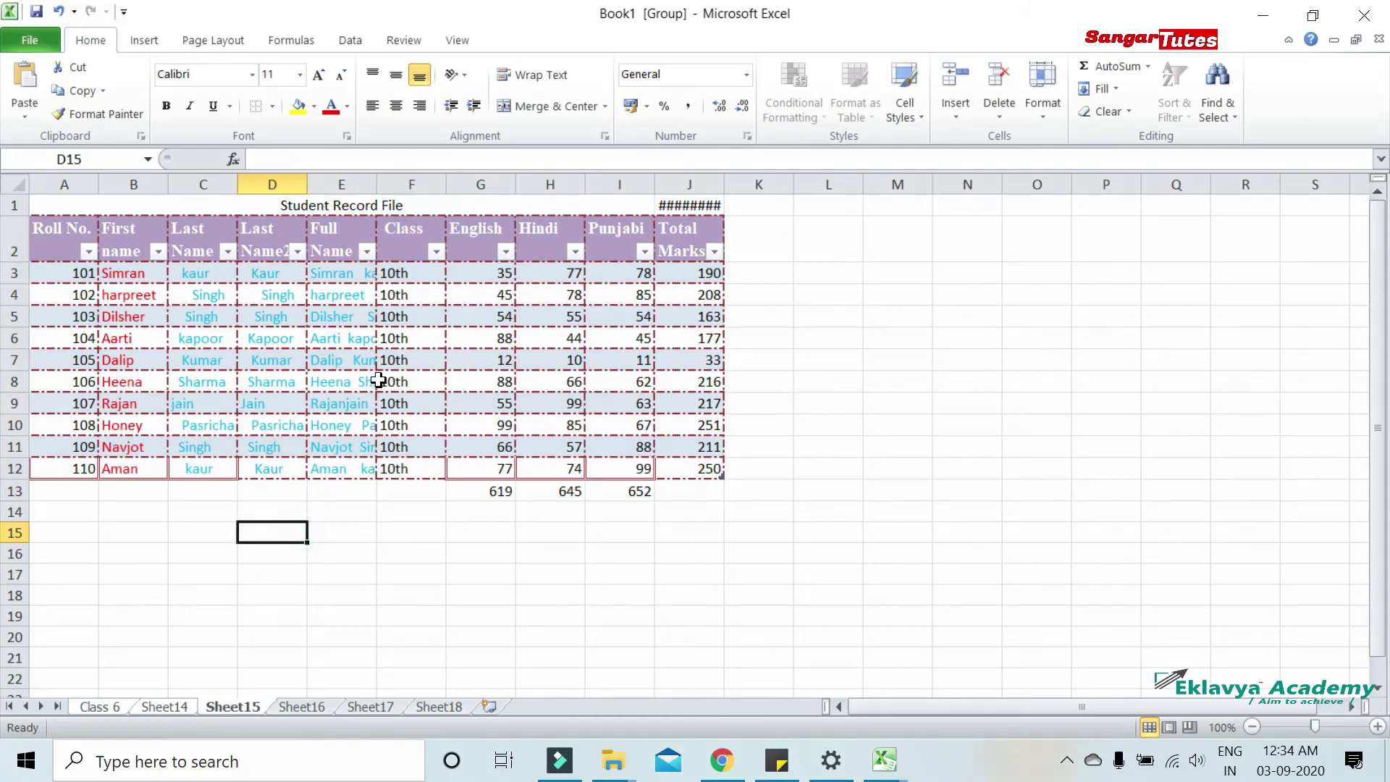
click(378, 379)
click(102, 705)
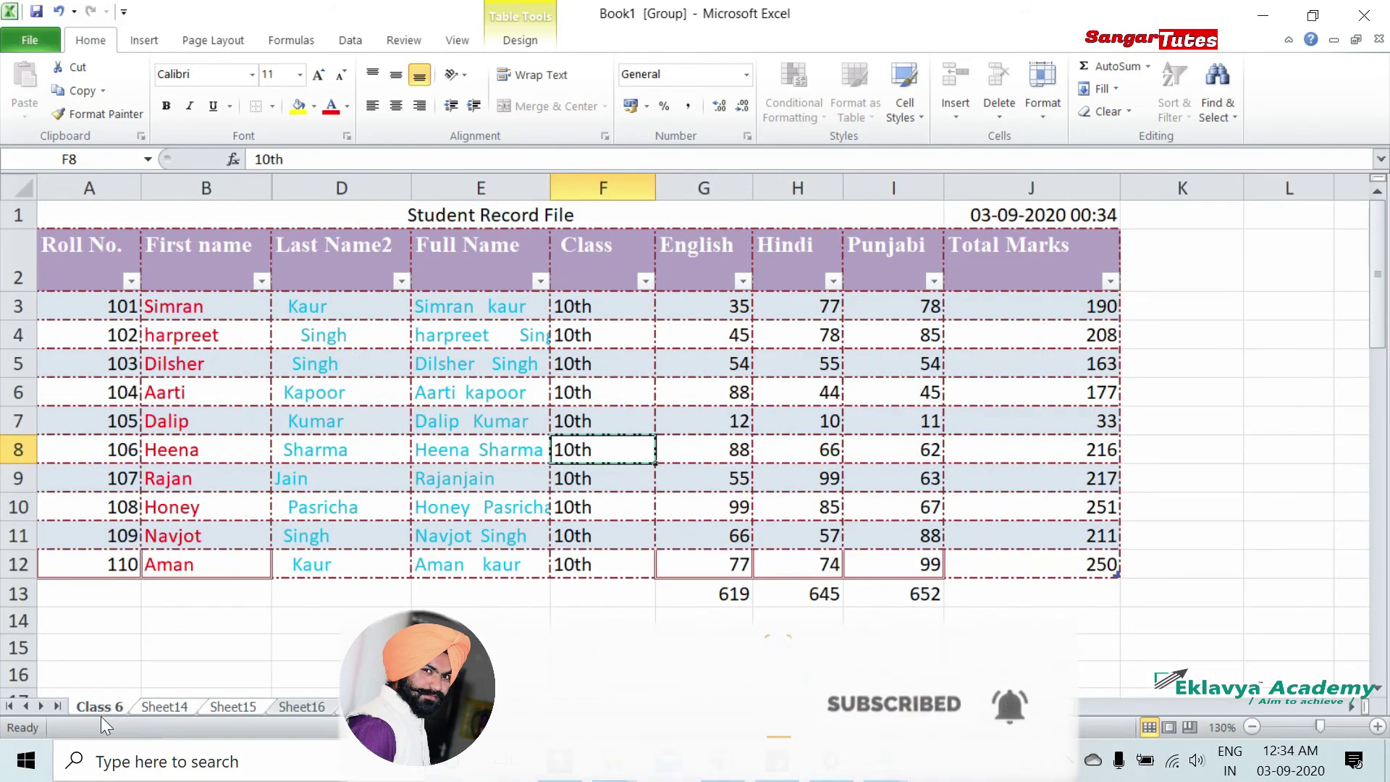
click(102, 708)
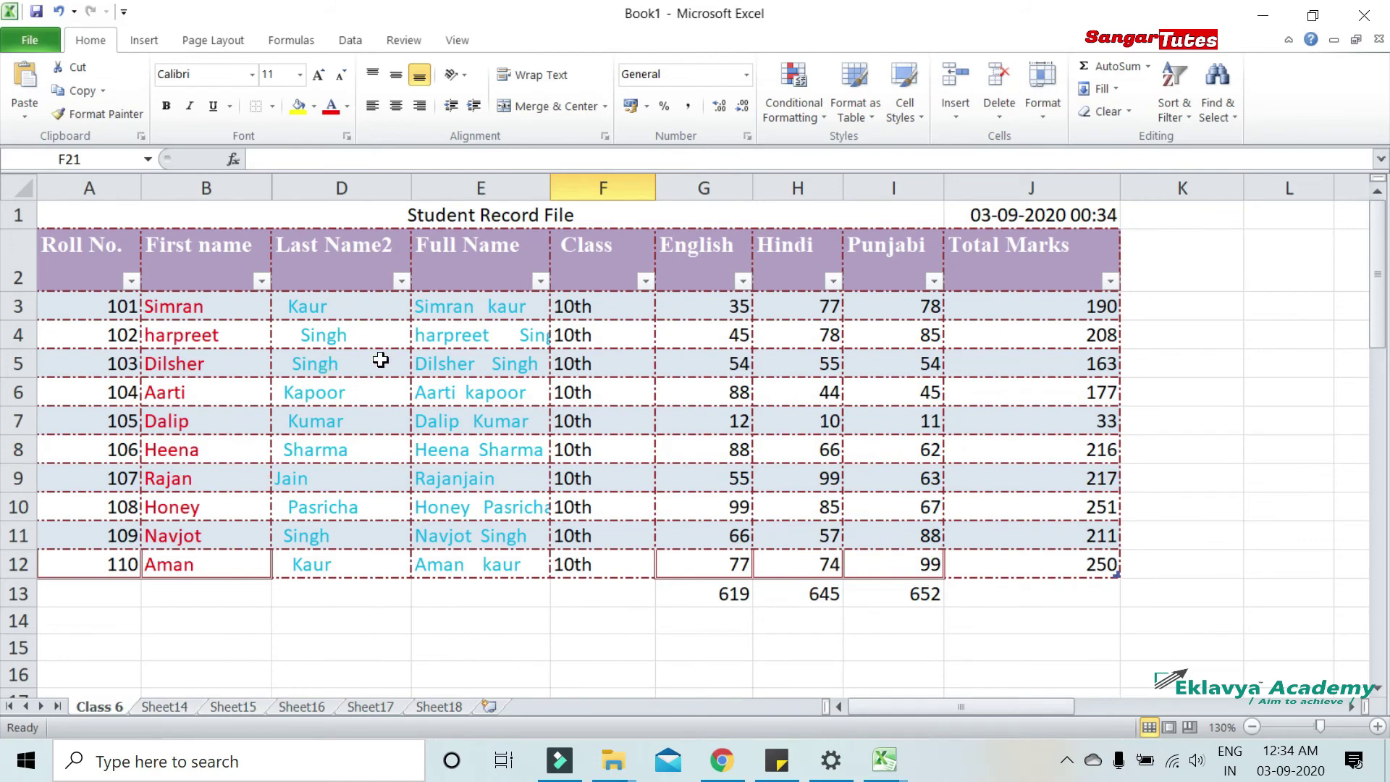
ctrl+click(304, 708)
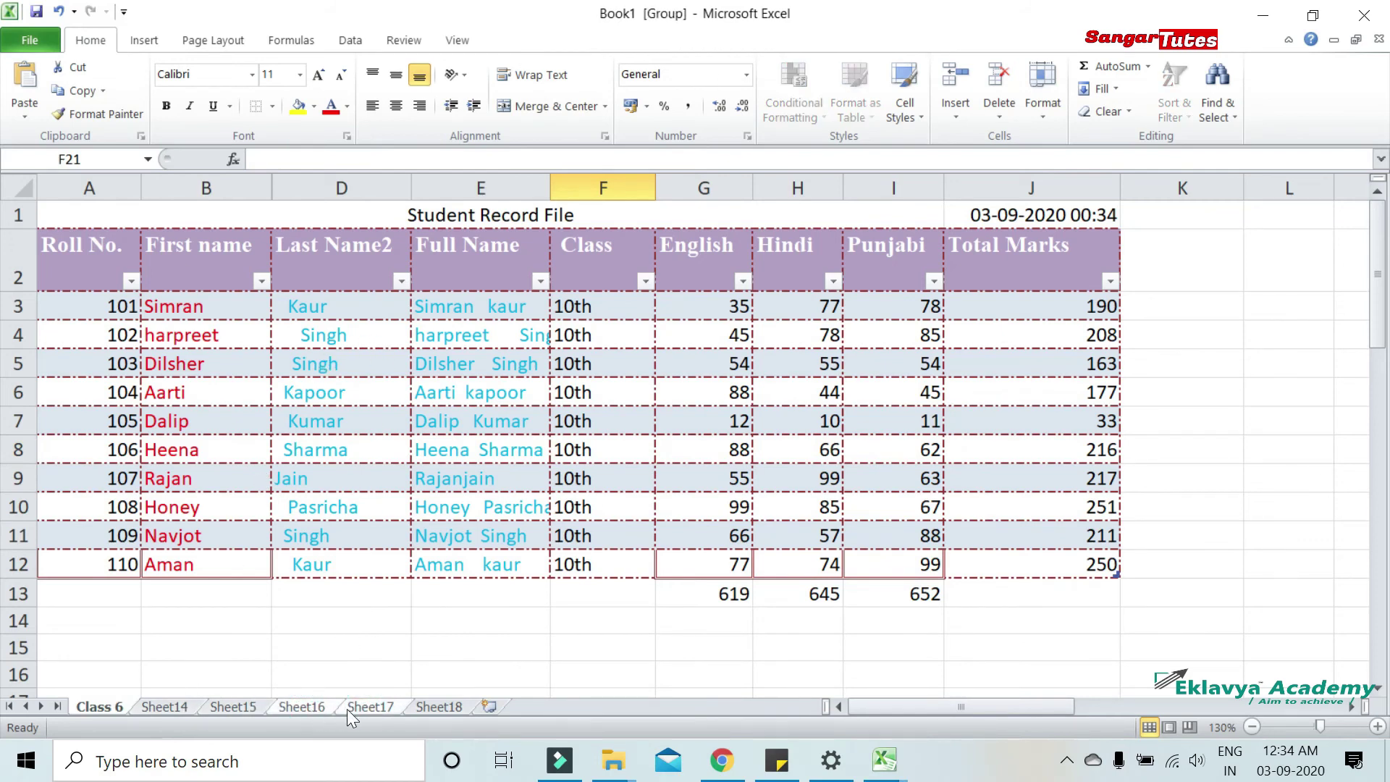
Fill A2:J12 across the grouped sheets using Contents only
mouse_move(82, 250)
mouse_down()
mouse_move(527, 530)
mouse_move(1008, 562)
mouse_up()
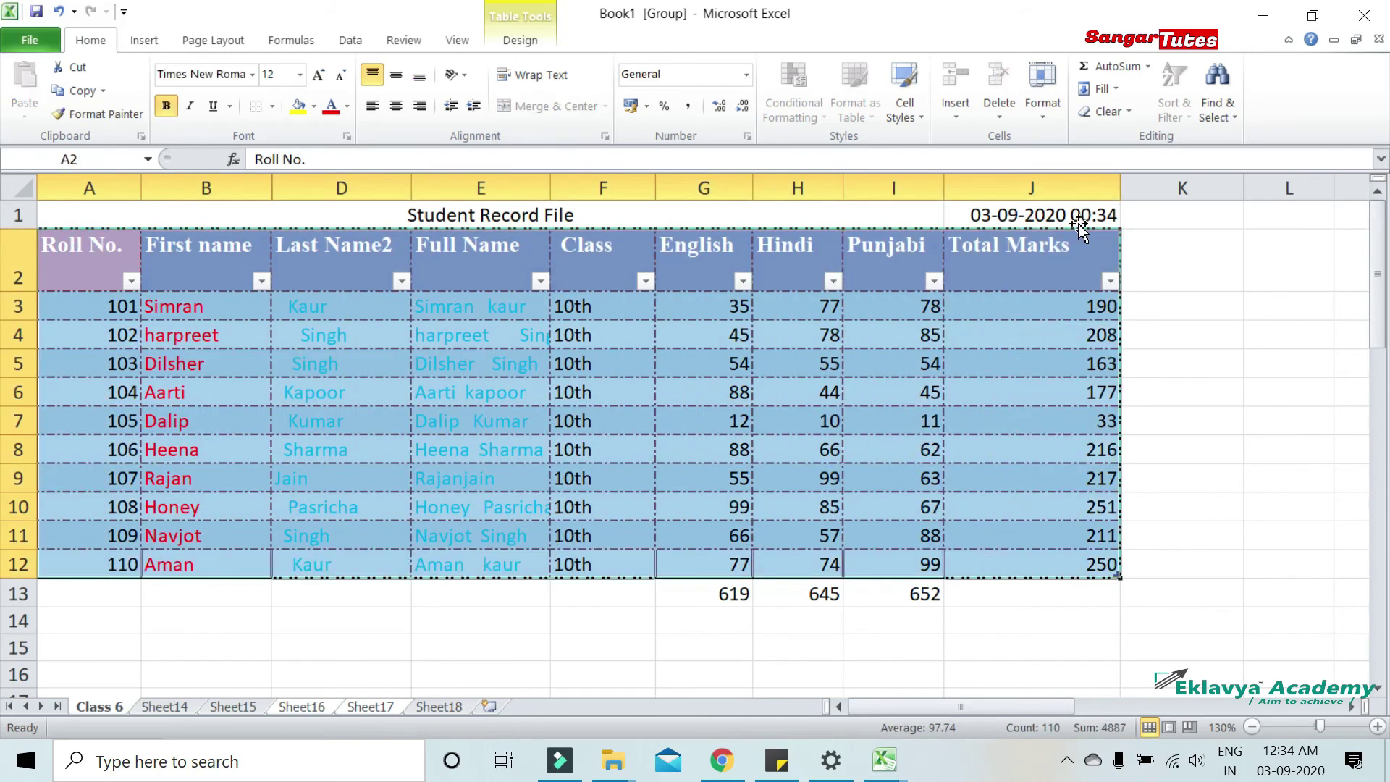
click(1103, 88)
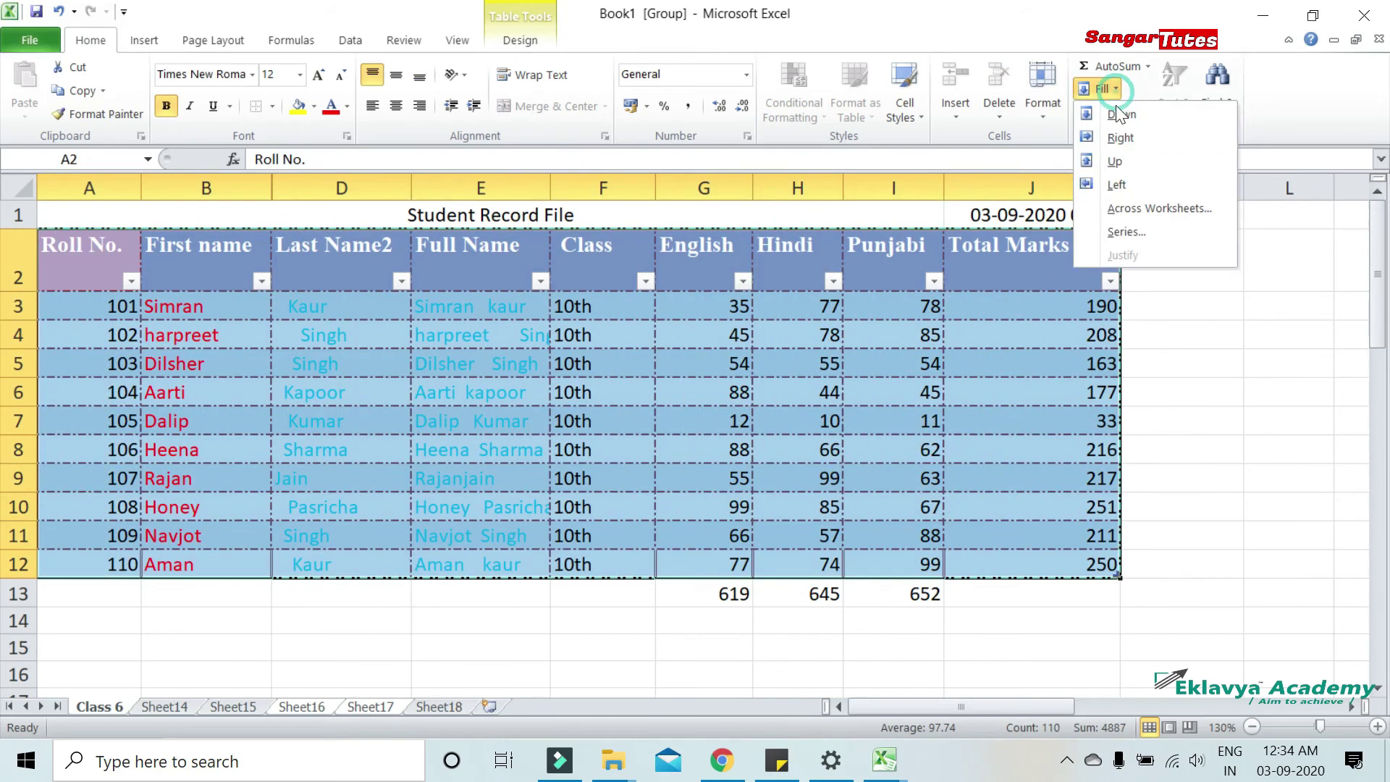
click(1130, 210)
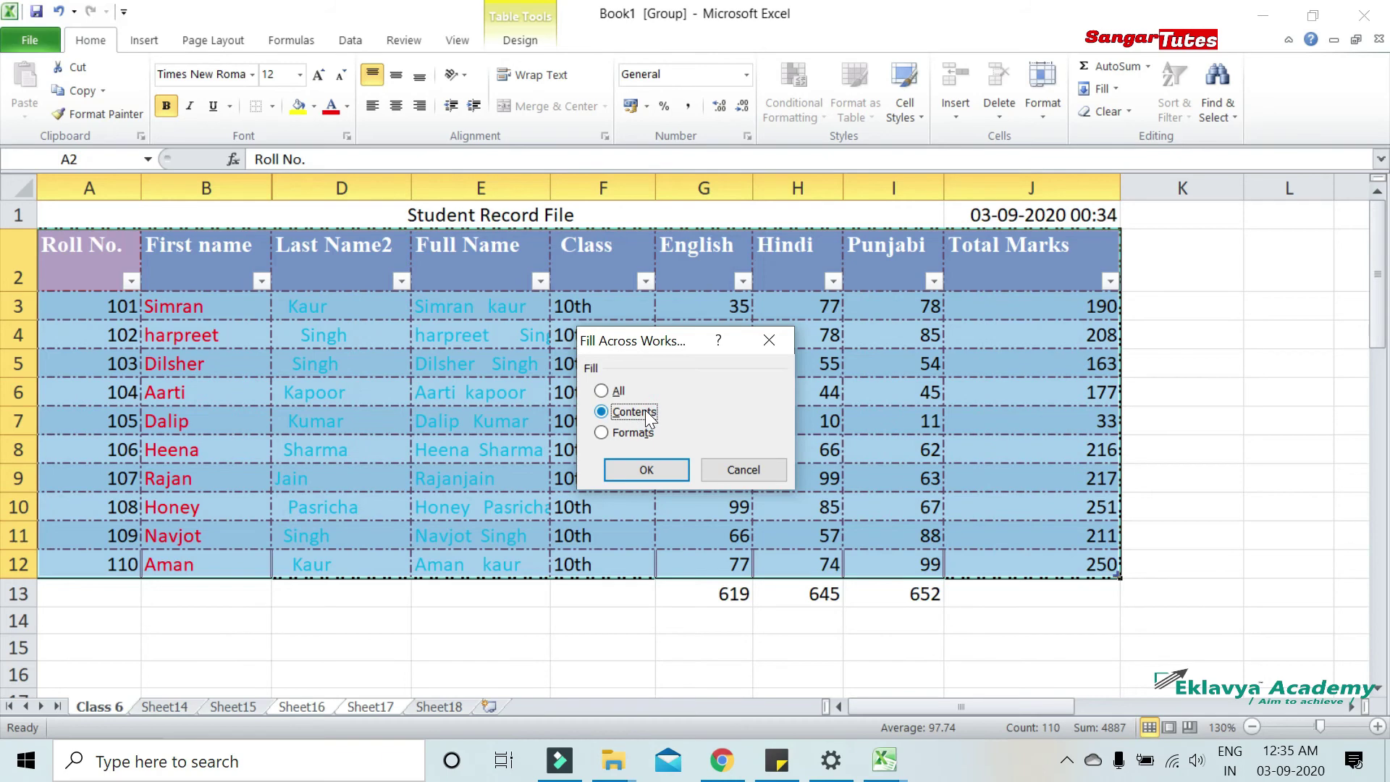
click(661, 469)
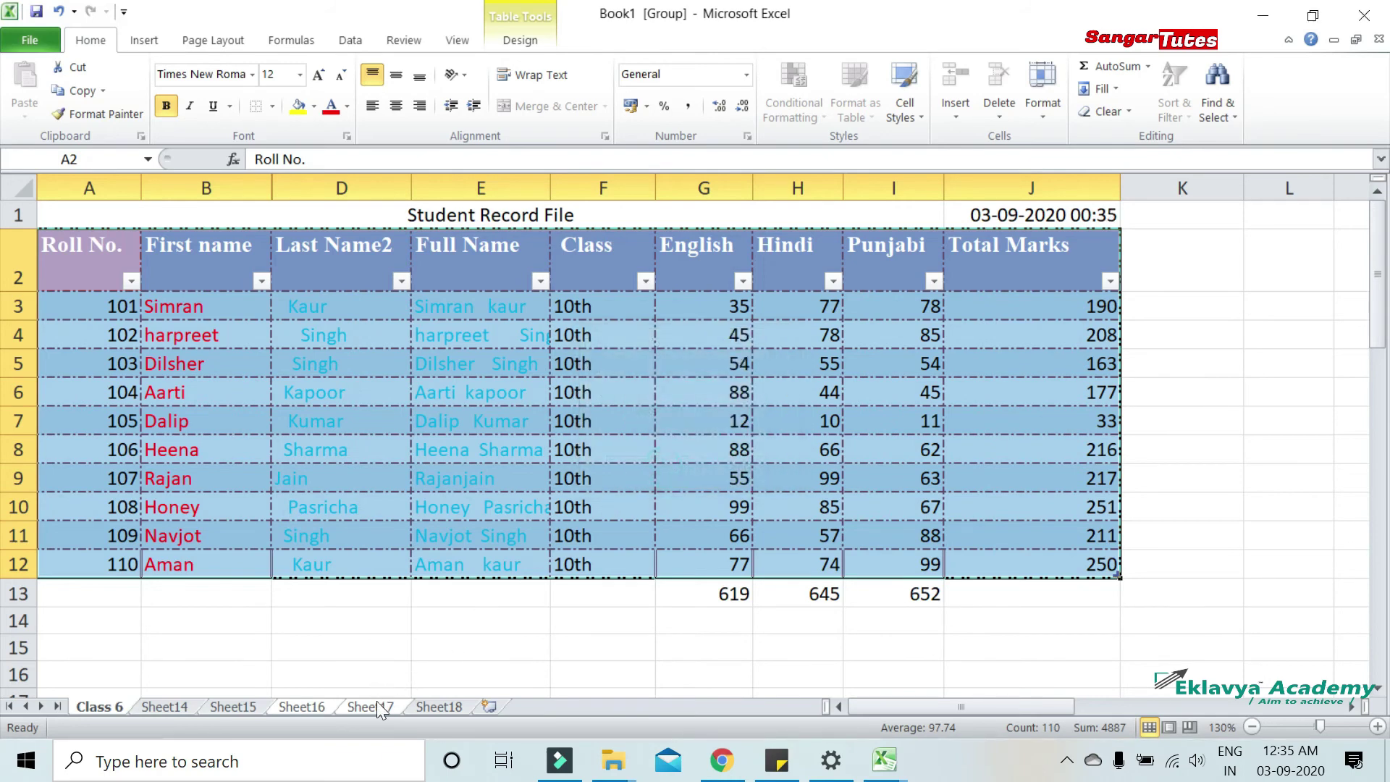
Inspect the unformatted copies on Sheet17 and Sheet16, including the formula in D9
drag(377, 701, 323, 697)
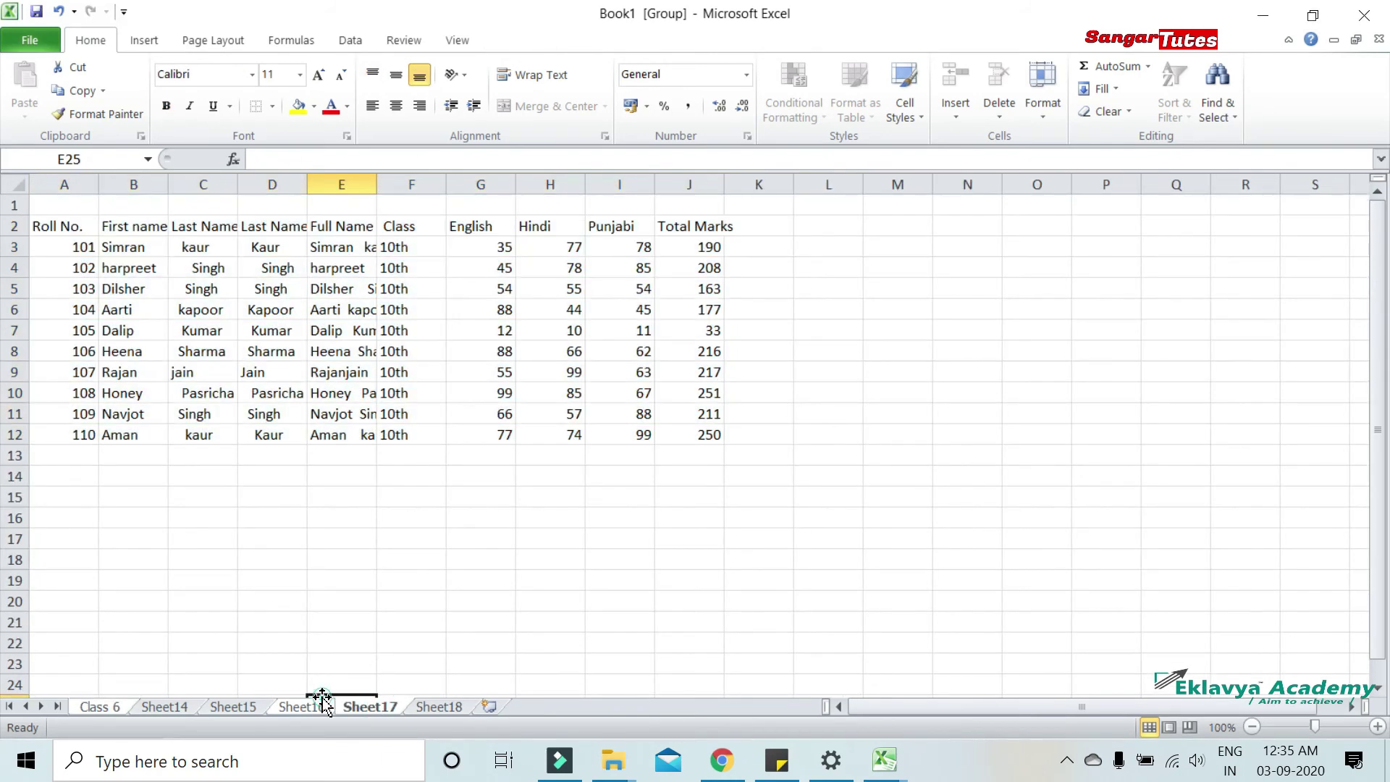
click(300, 706)
click(304, 375)
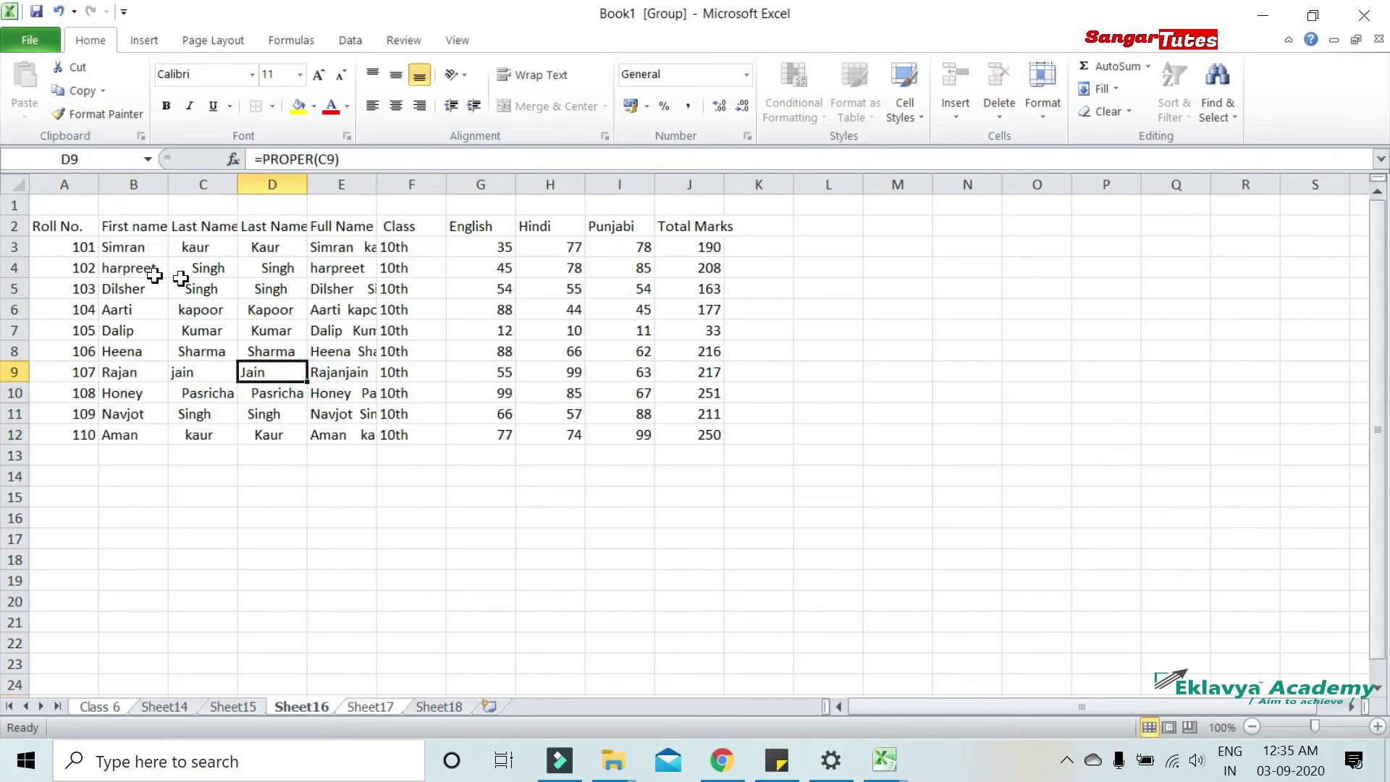
drag(54, 226, 683, 425)
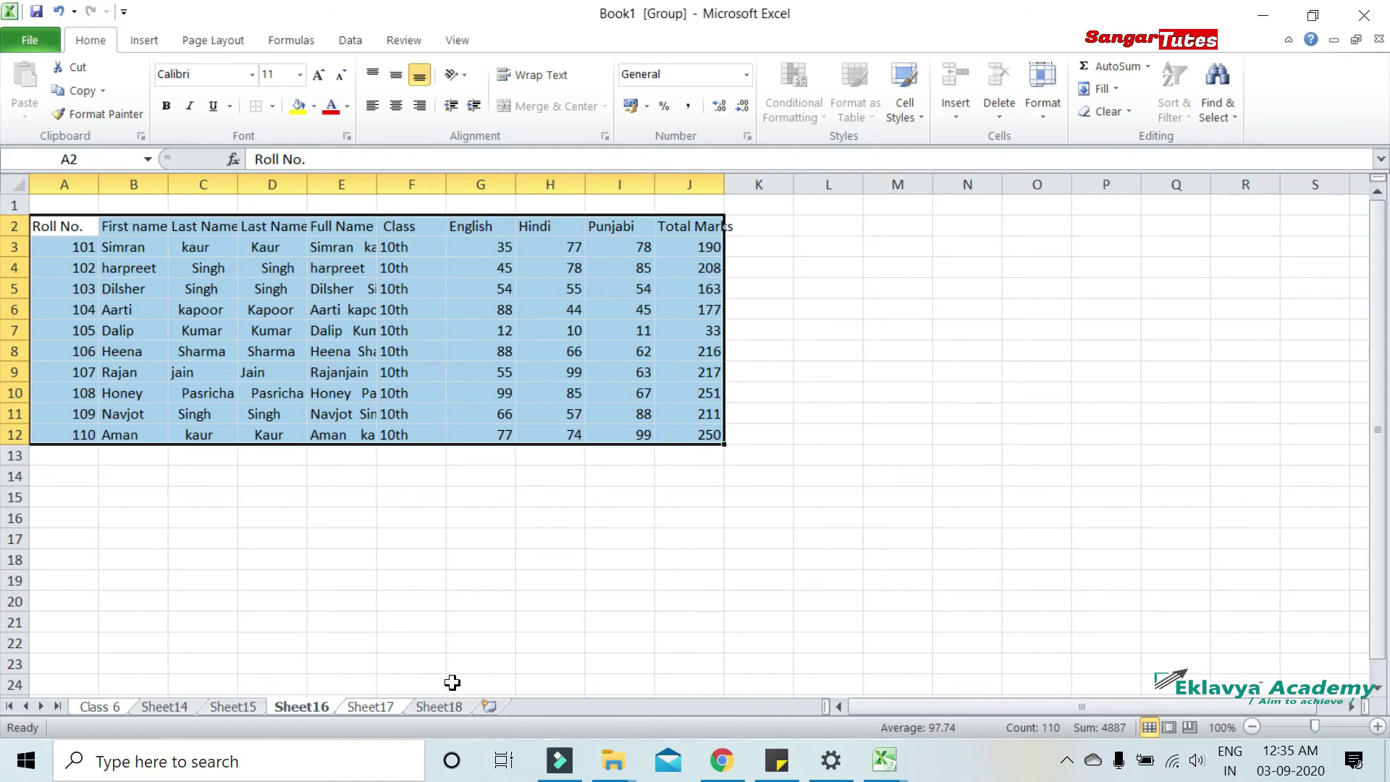
click(449, 660)
Open the empty Sheet18, group it with Class 6, and select A2:J12
click(440, 707)
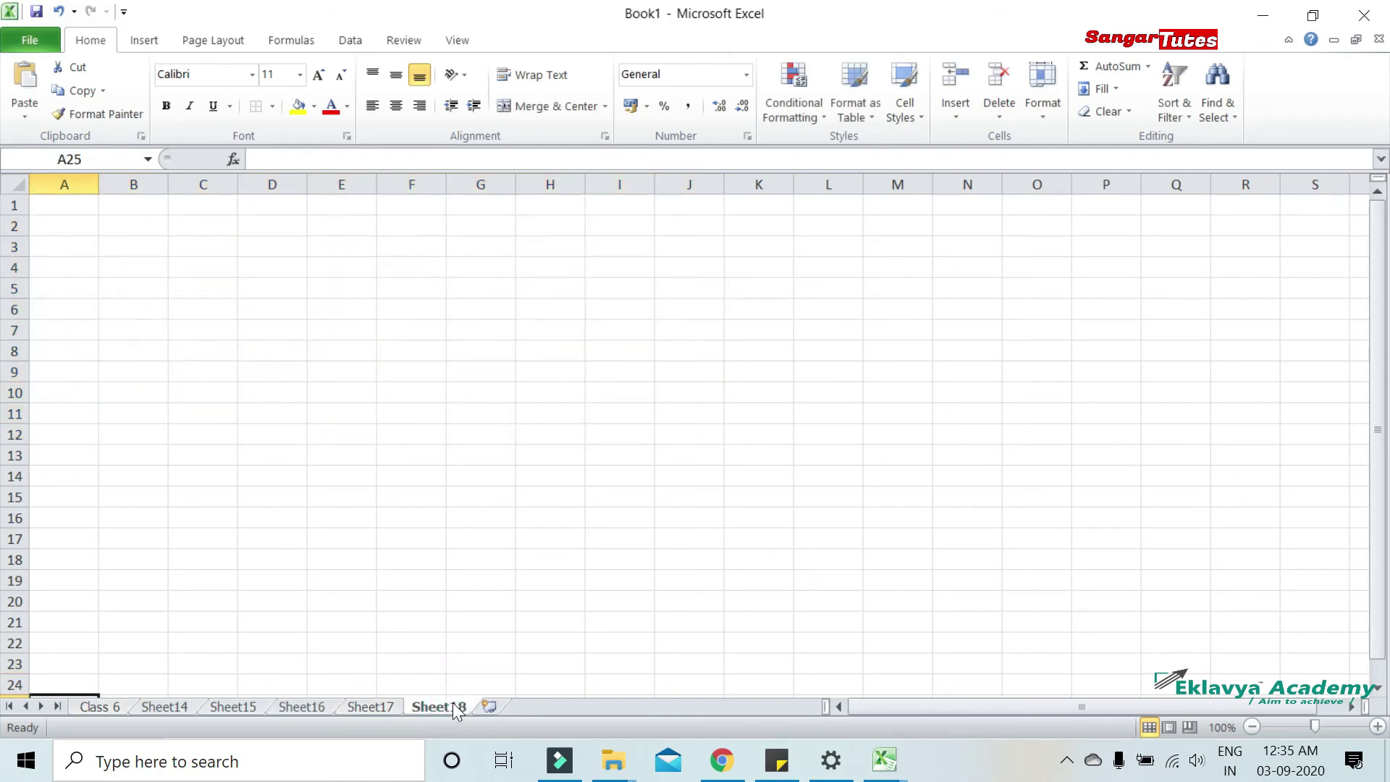
ctrl+click(103, 706)
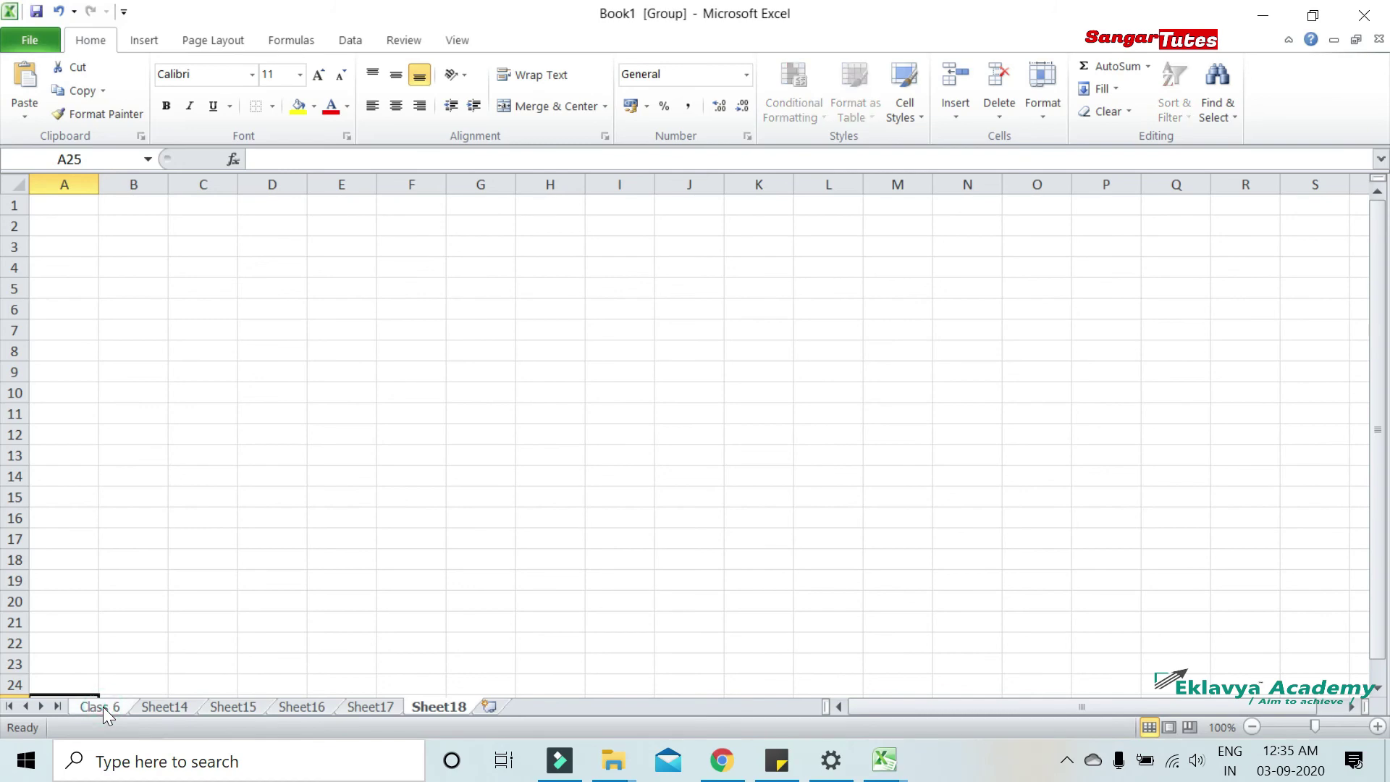
click(103, 707)
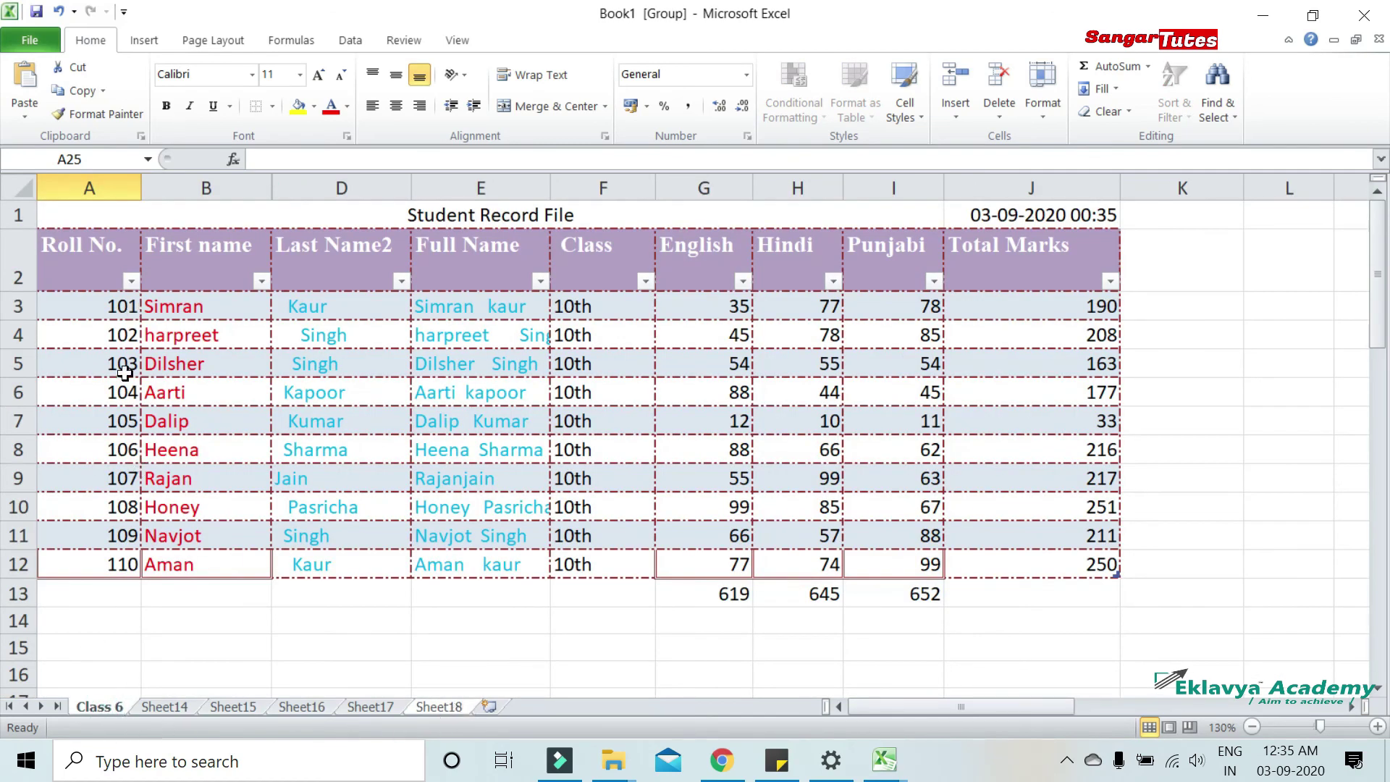
mouse_move(79, 260)
mouse_down()
mouse_move(554, 500)
mouse_move(992, 565)
mouse_up()
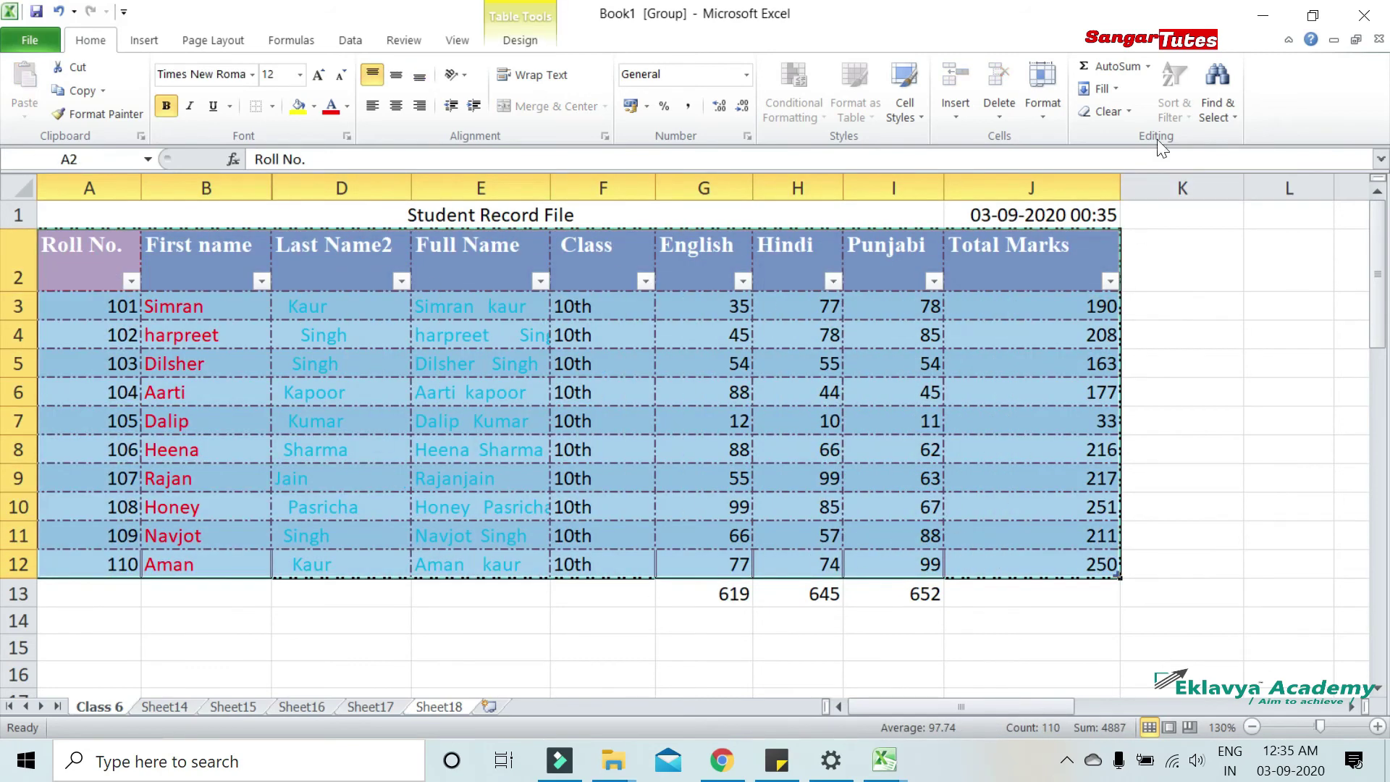
Fill only the formats of A2:J12 across the grouped worksheets
click(1115, 90)
click(1131, 203)
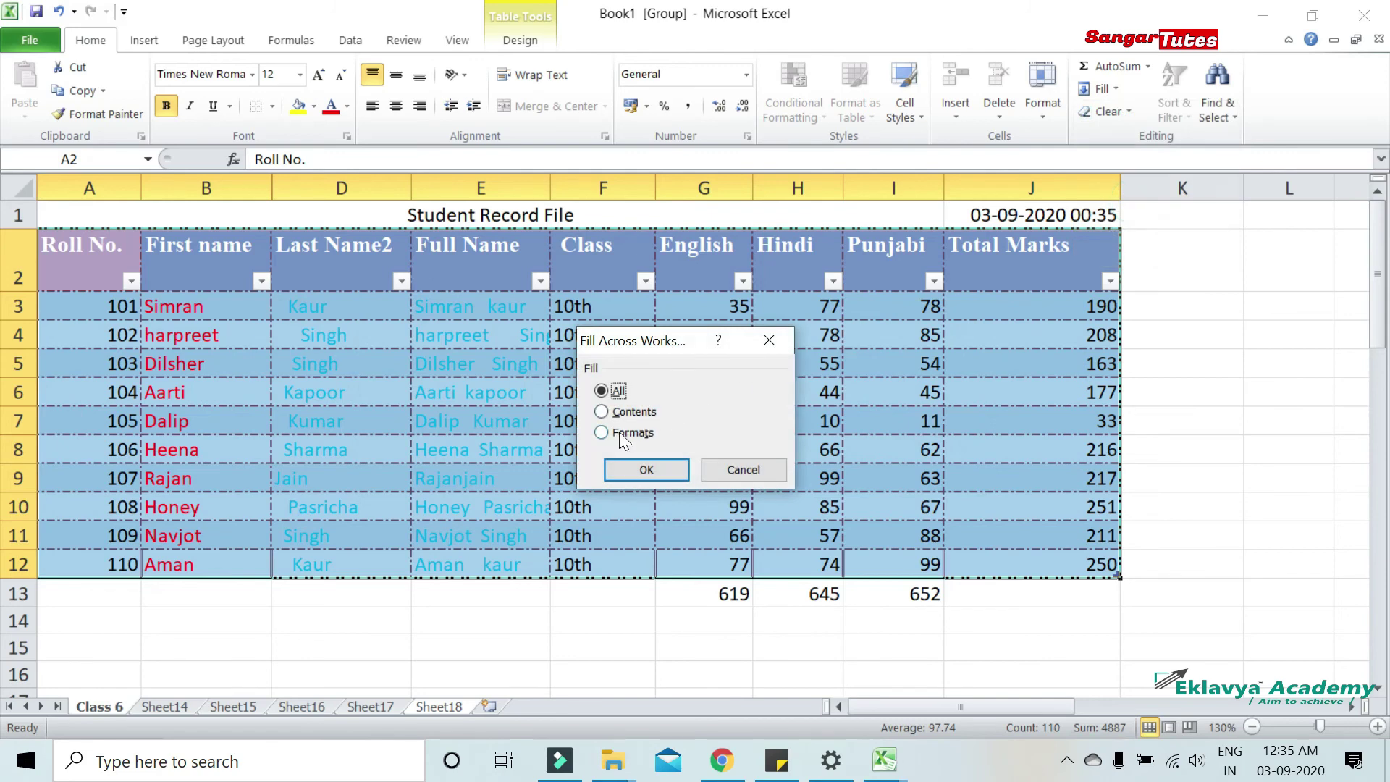
click(644, 464)
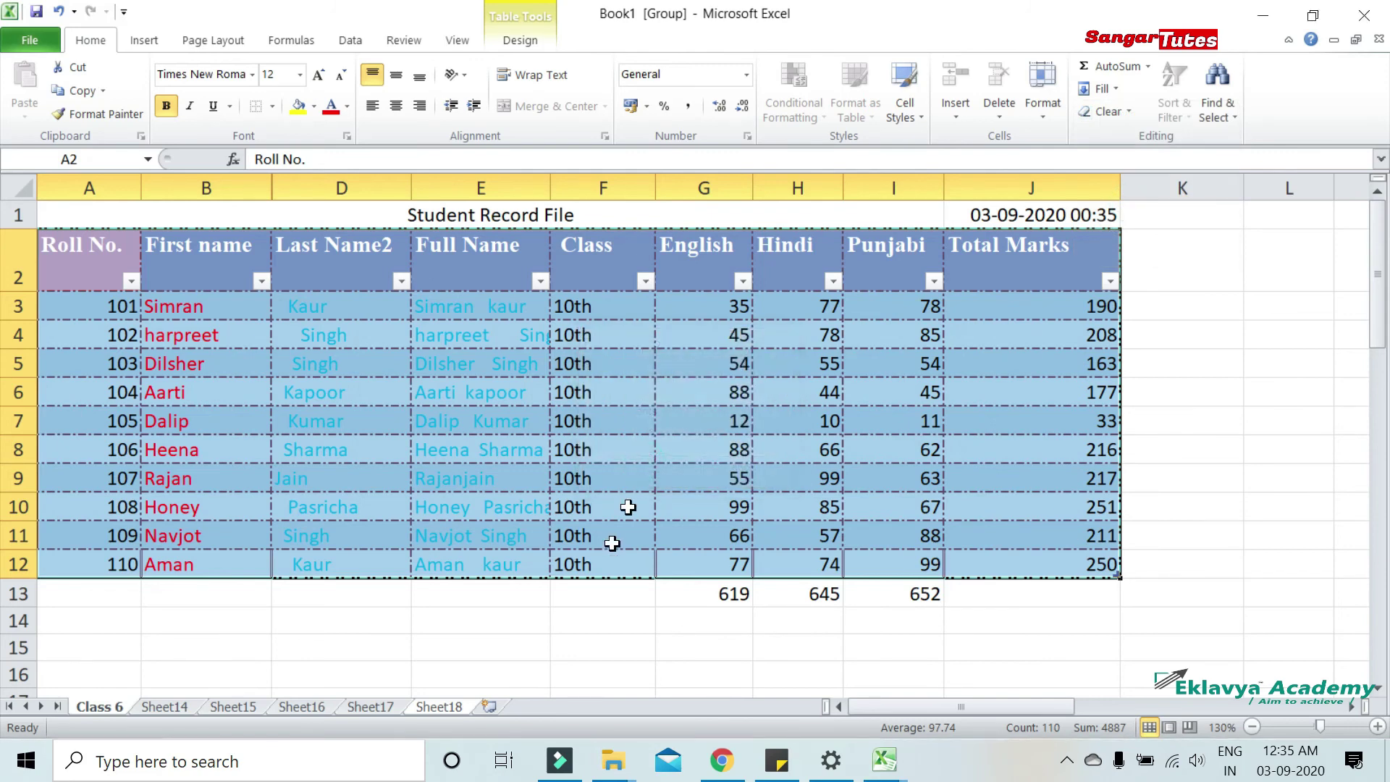
Check Sheet18 and select its formatted but empty range A2:J12
click(440, 708)
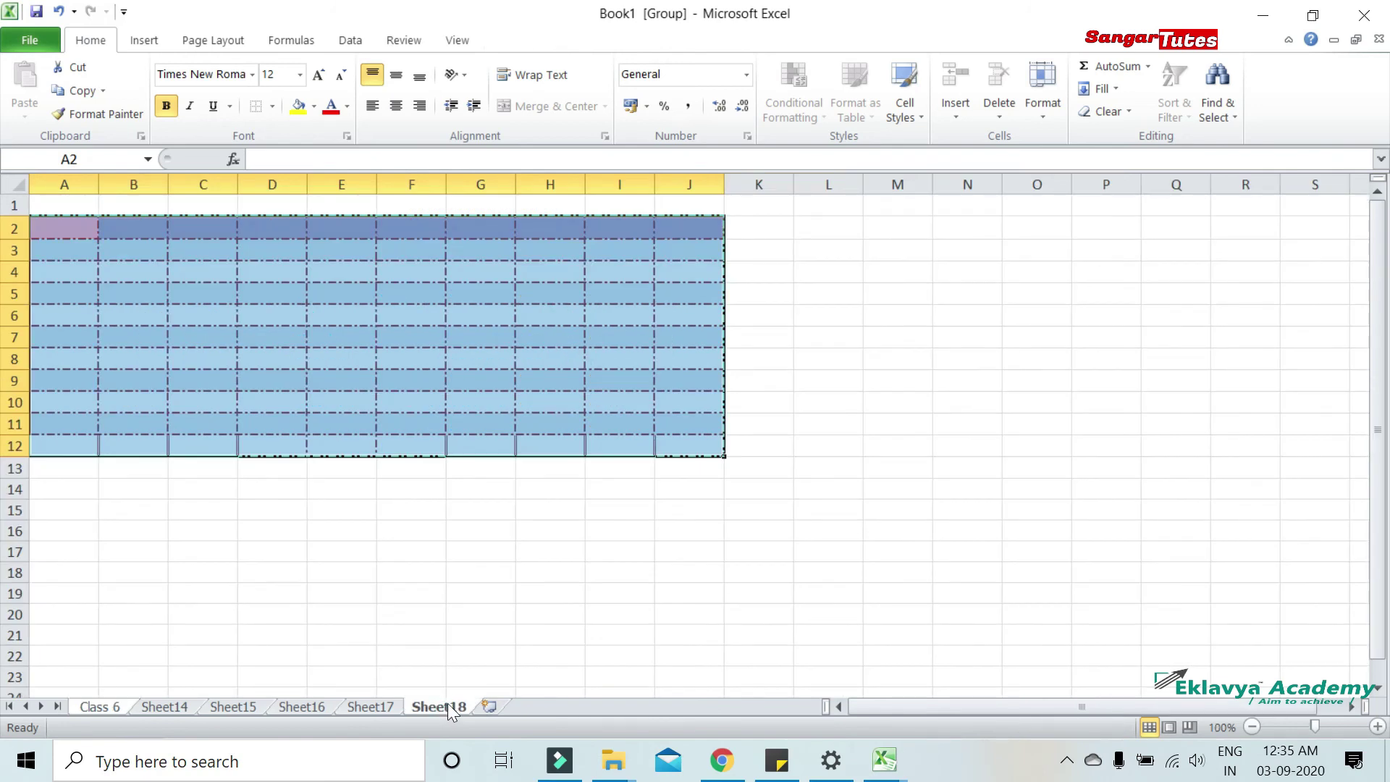
click(412, 380)
drag(62, 230, 677, 445)
Back on Class 6, copy the total in cell J5 and move to Sheet17
click(99, 707)
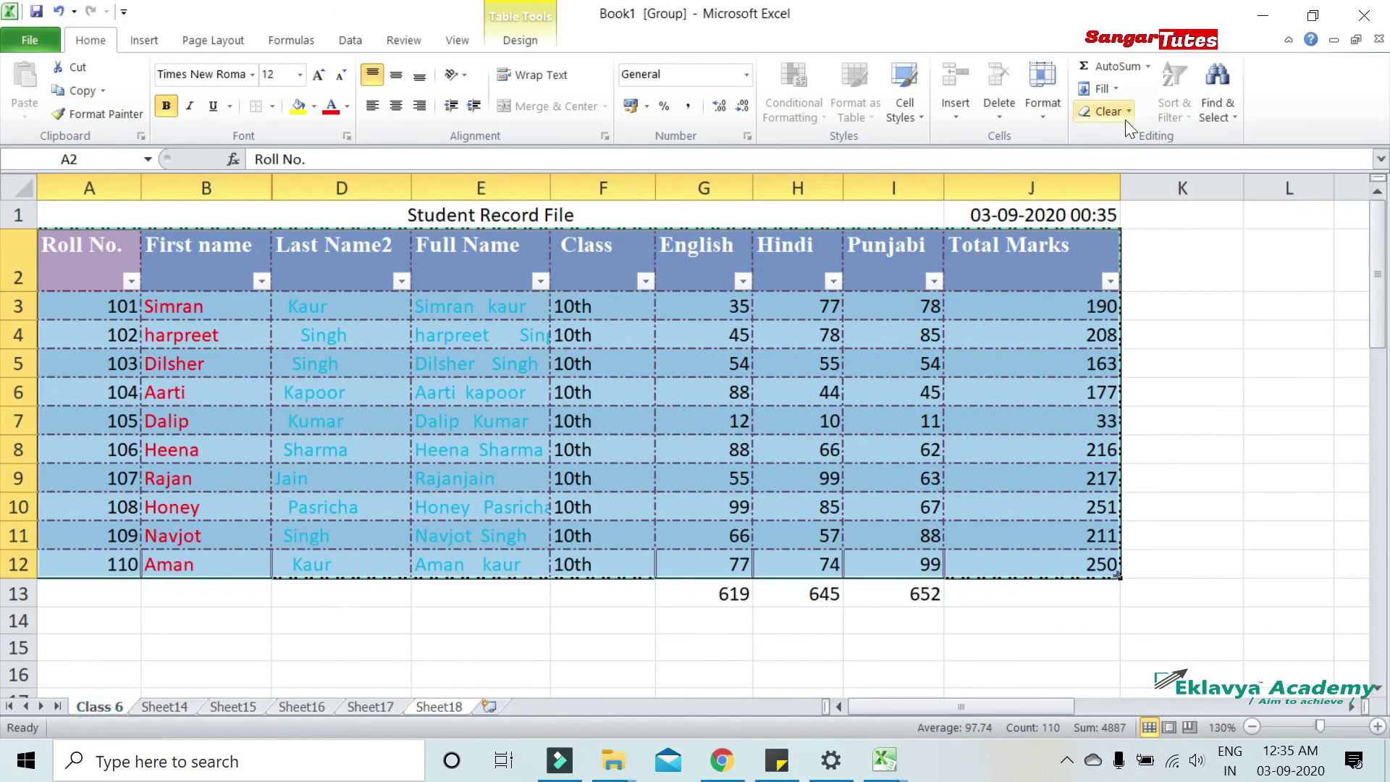
click(1117, 90)
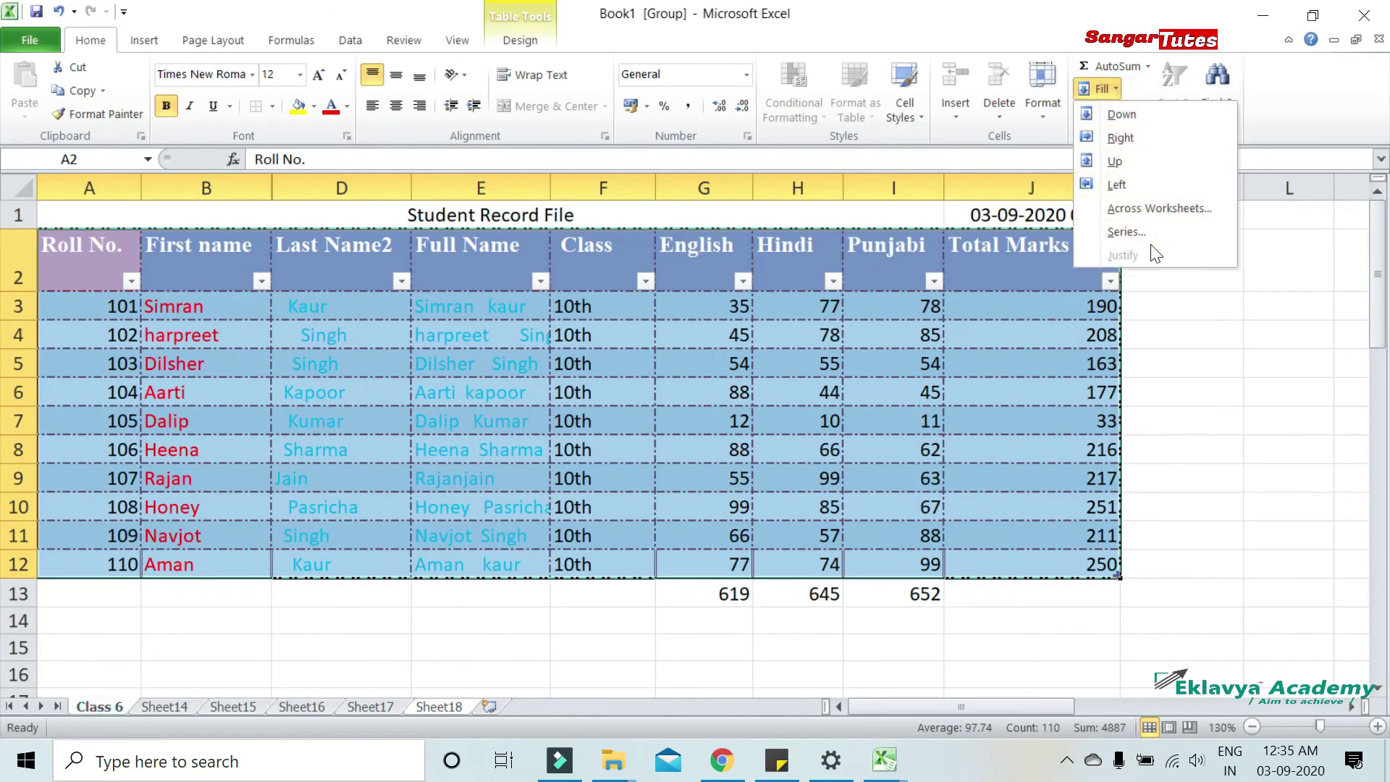
click(1083, 355)
key(ctrl+c)
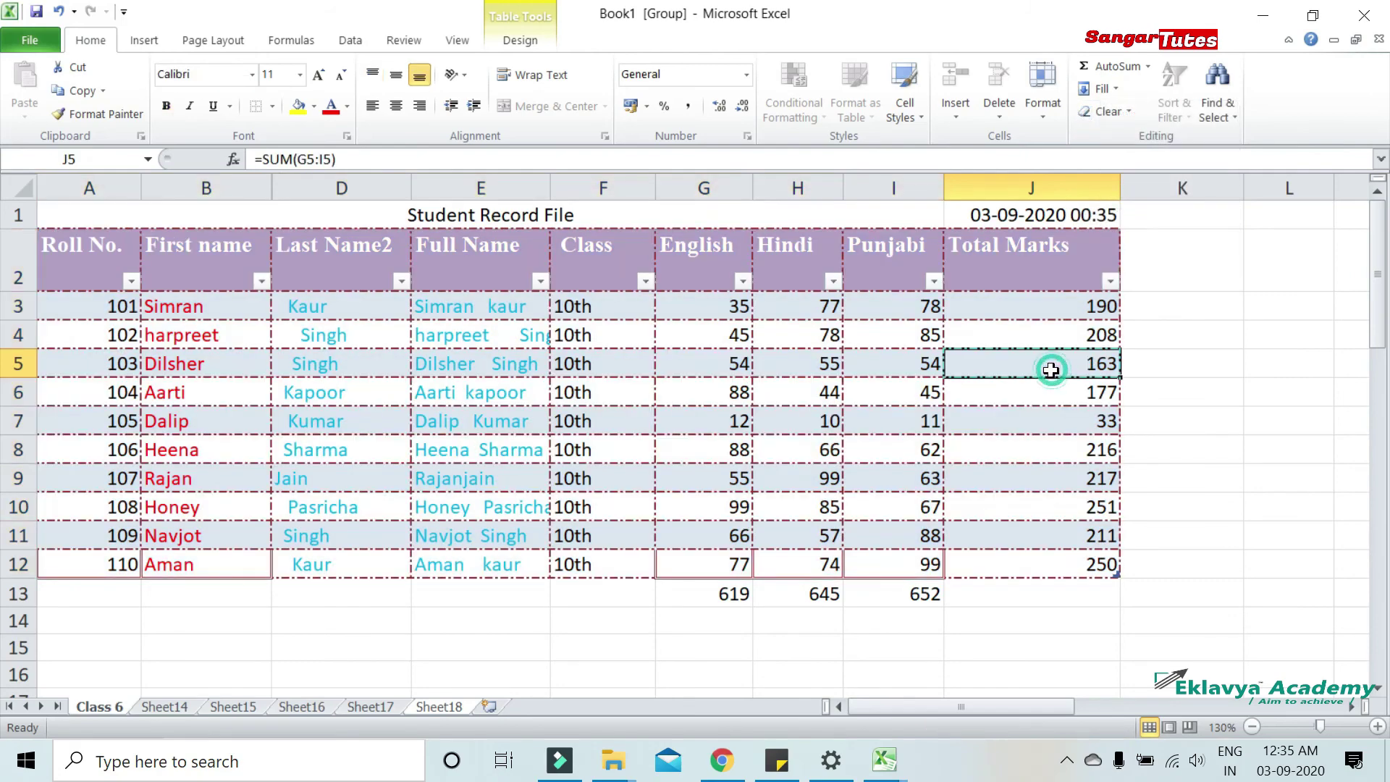
click(389, 707)
Justify the welcome sentence in F16 so it spreads into the rows below
click(130, 702)
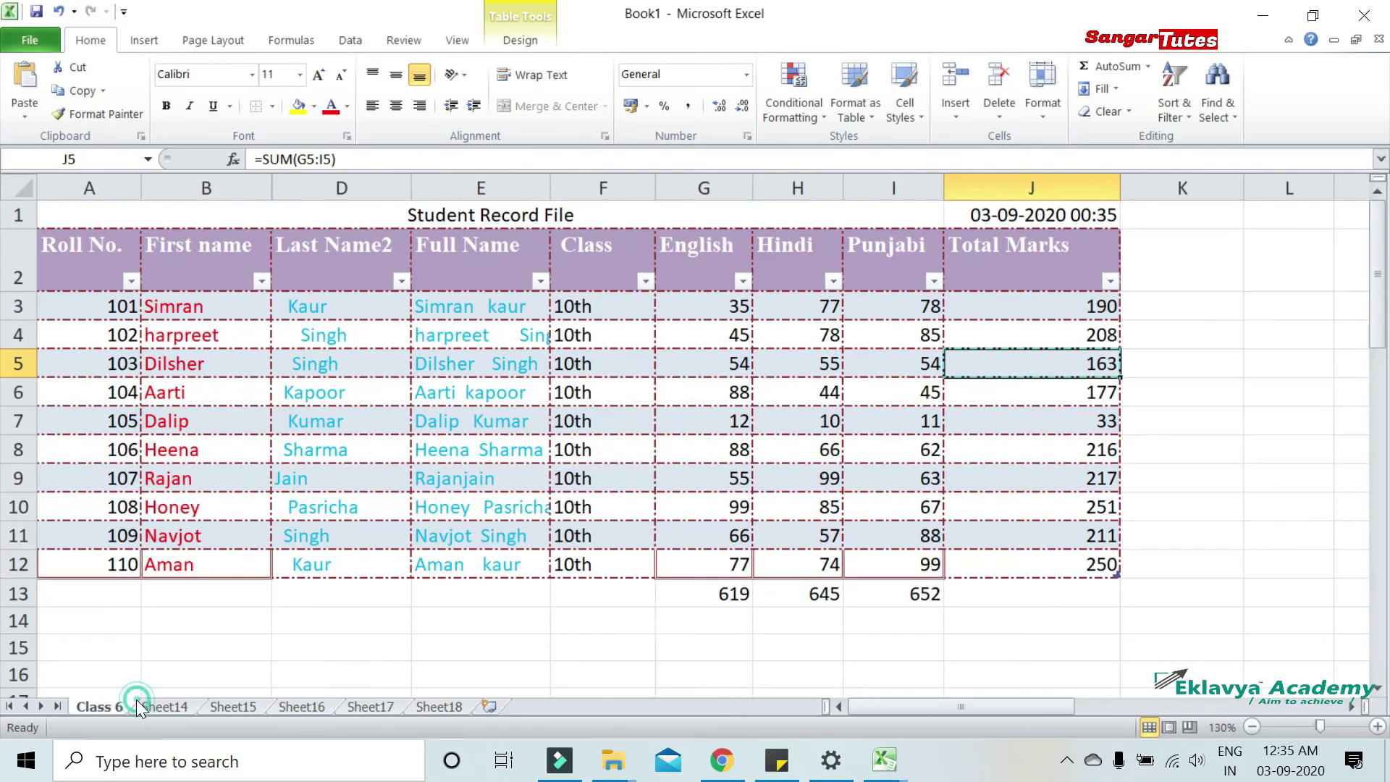
click(1117, 93)
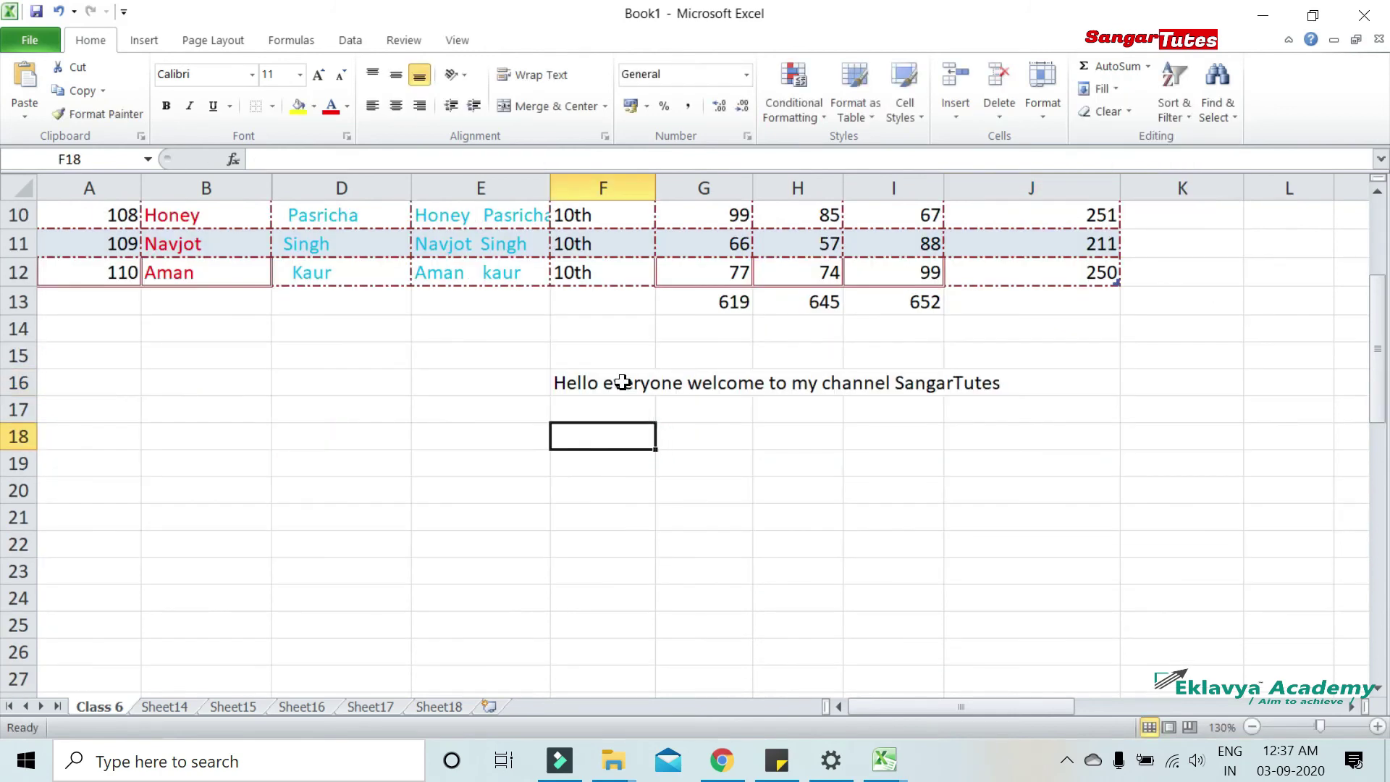
click(615, 382)
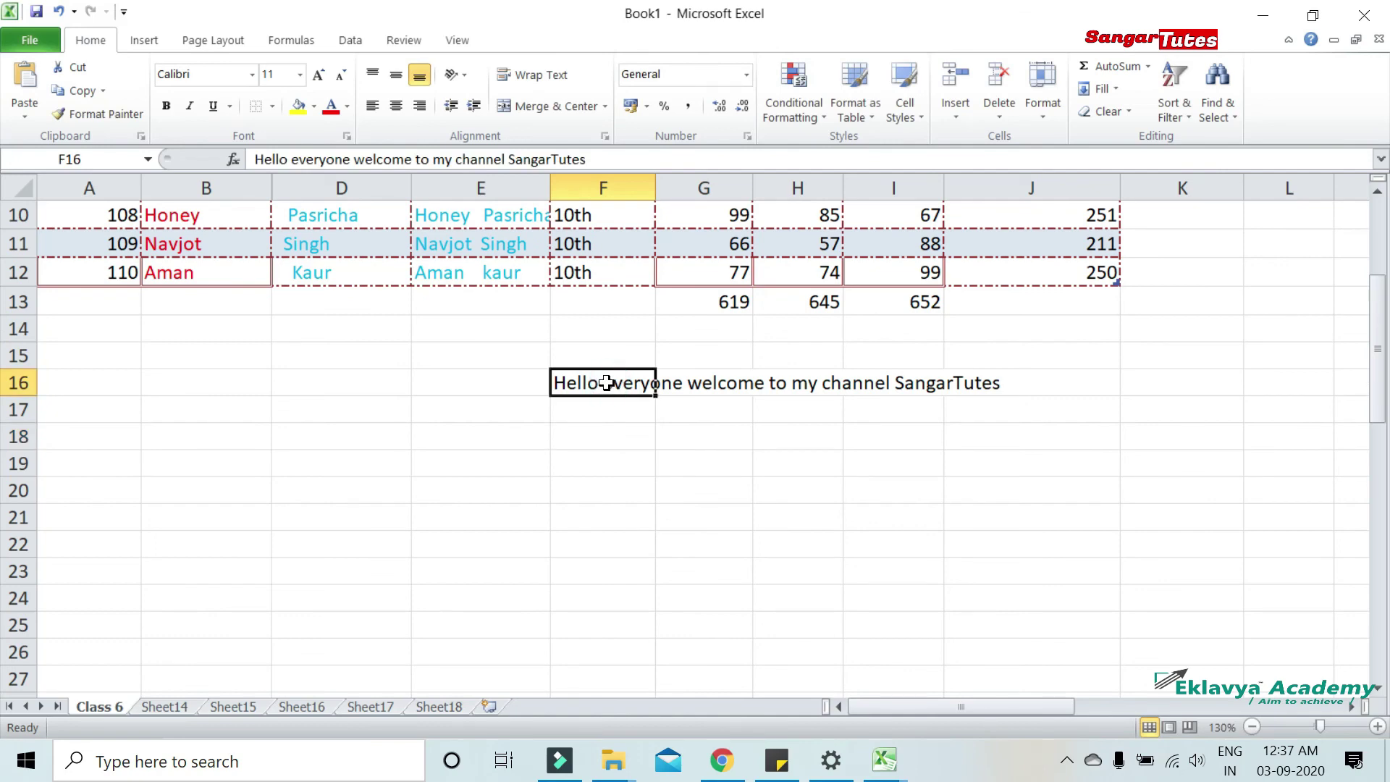
click(1115, 89)
click(1134, 252)
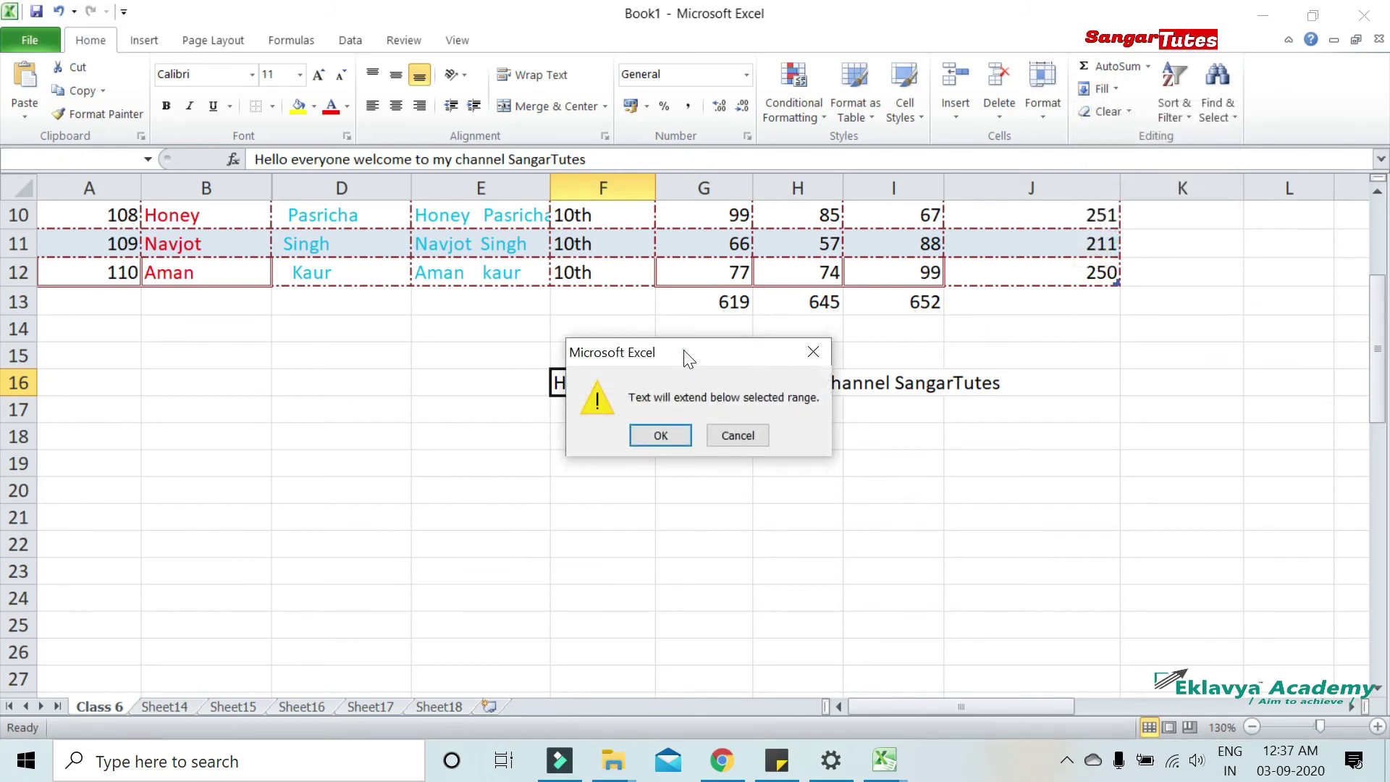
drag(688, 358, 828, 151)
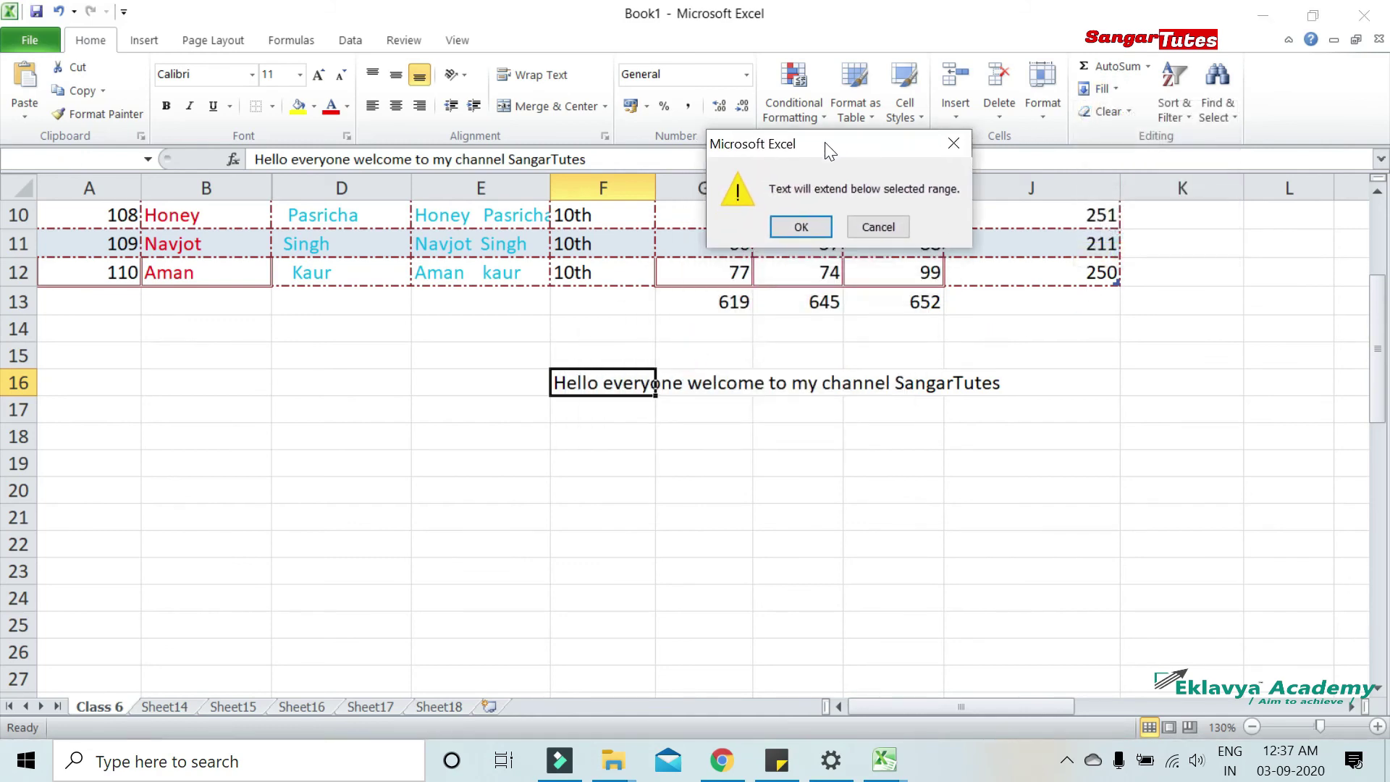
click(800, 228)
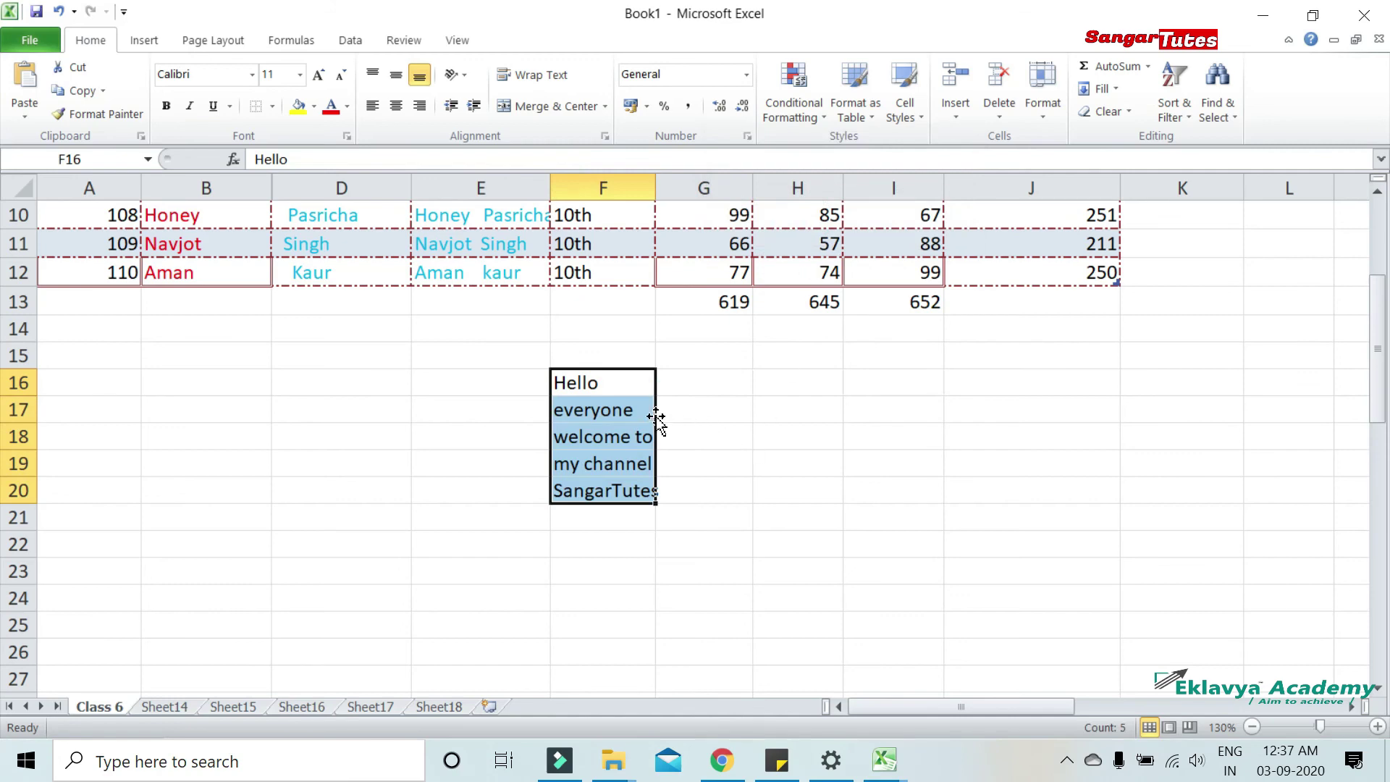
Review the five lines in F16:F20, then select them to join back into F16
click(617, 398)
drag(617, 376, 615, 478)
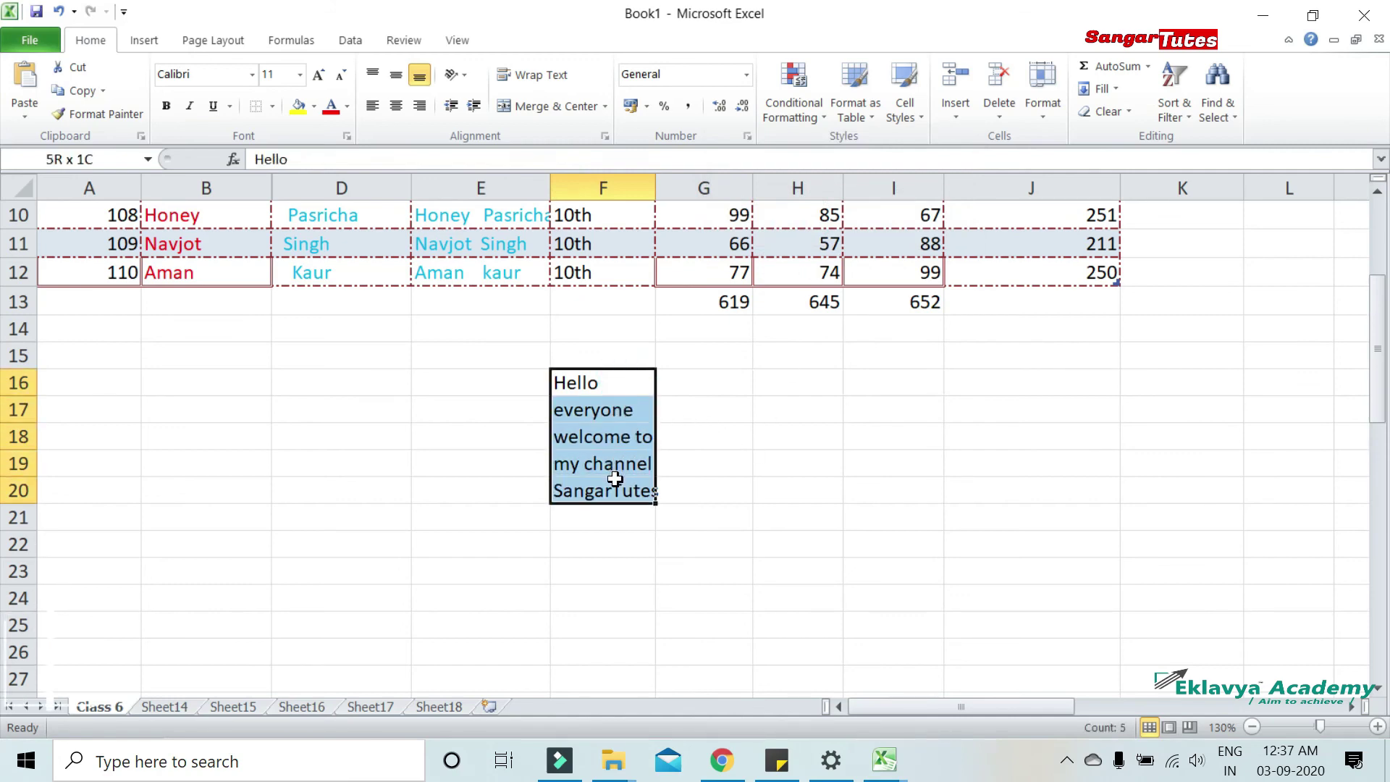
click(615, 410)
click(608, 383)
click(610, 438)
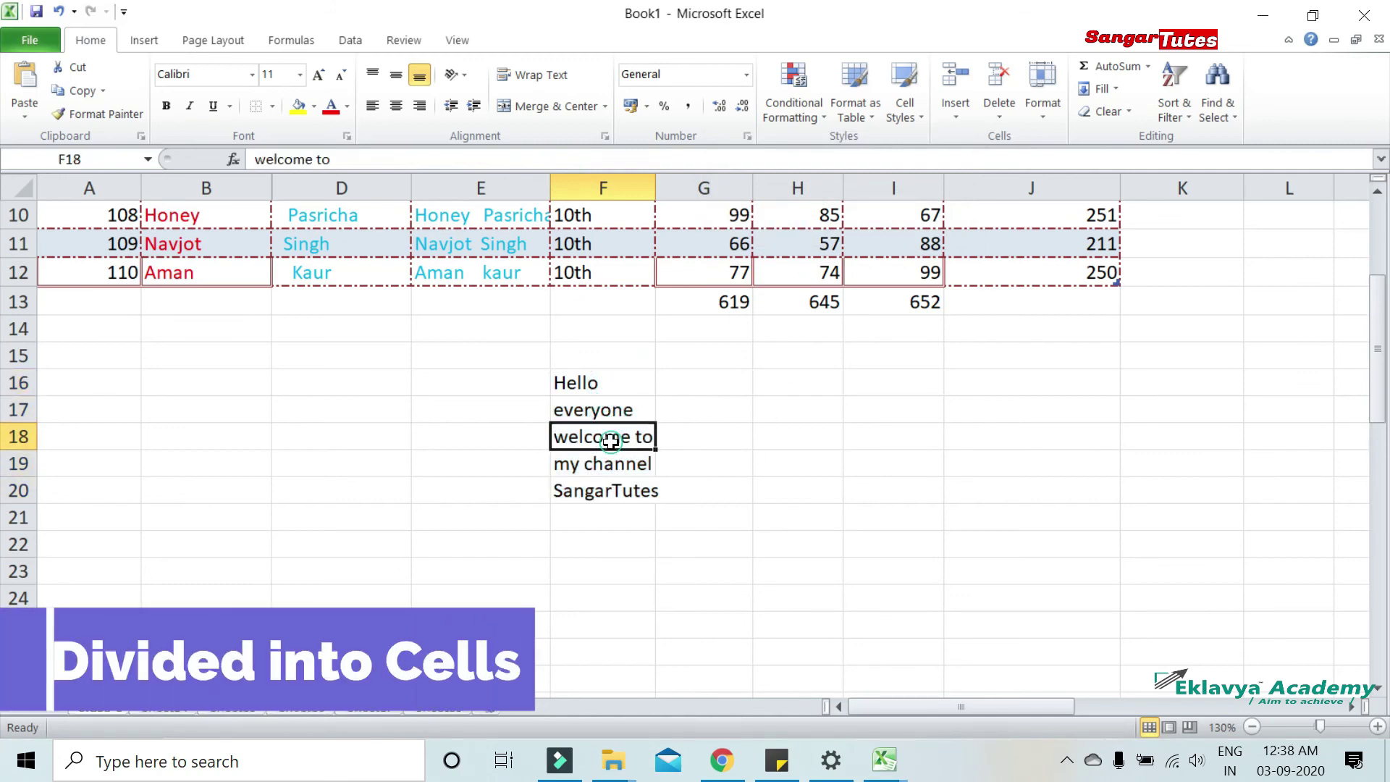
click(611, 464)
click(610, 490)
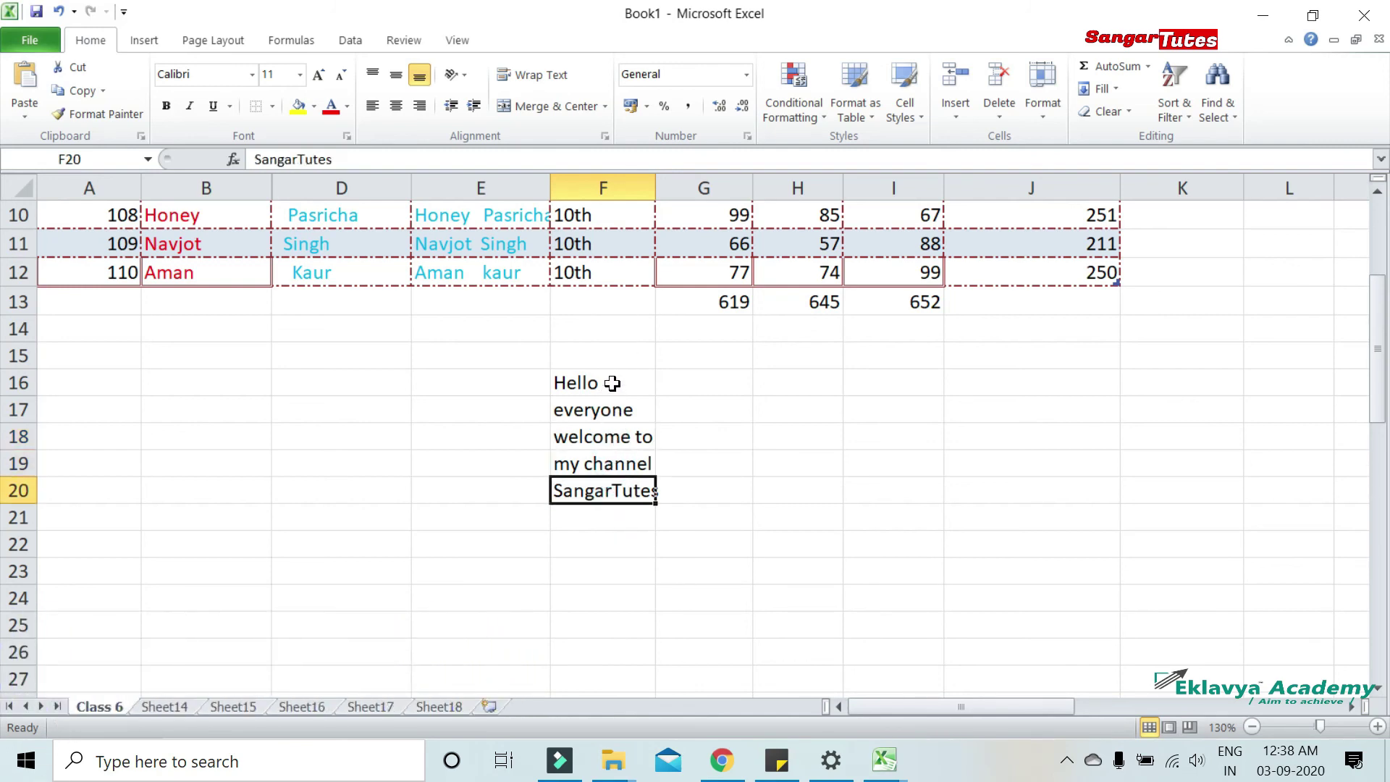
drag(612, 384, 611, 462)
key(alt+h)
Finish joining the lines into F16 with Fill > Justify, then widen column F
key(f)
key(i)
key(j)
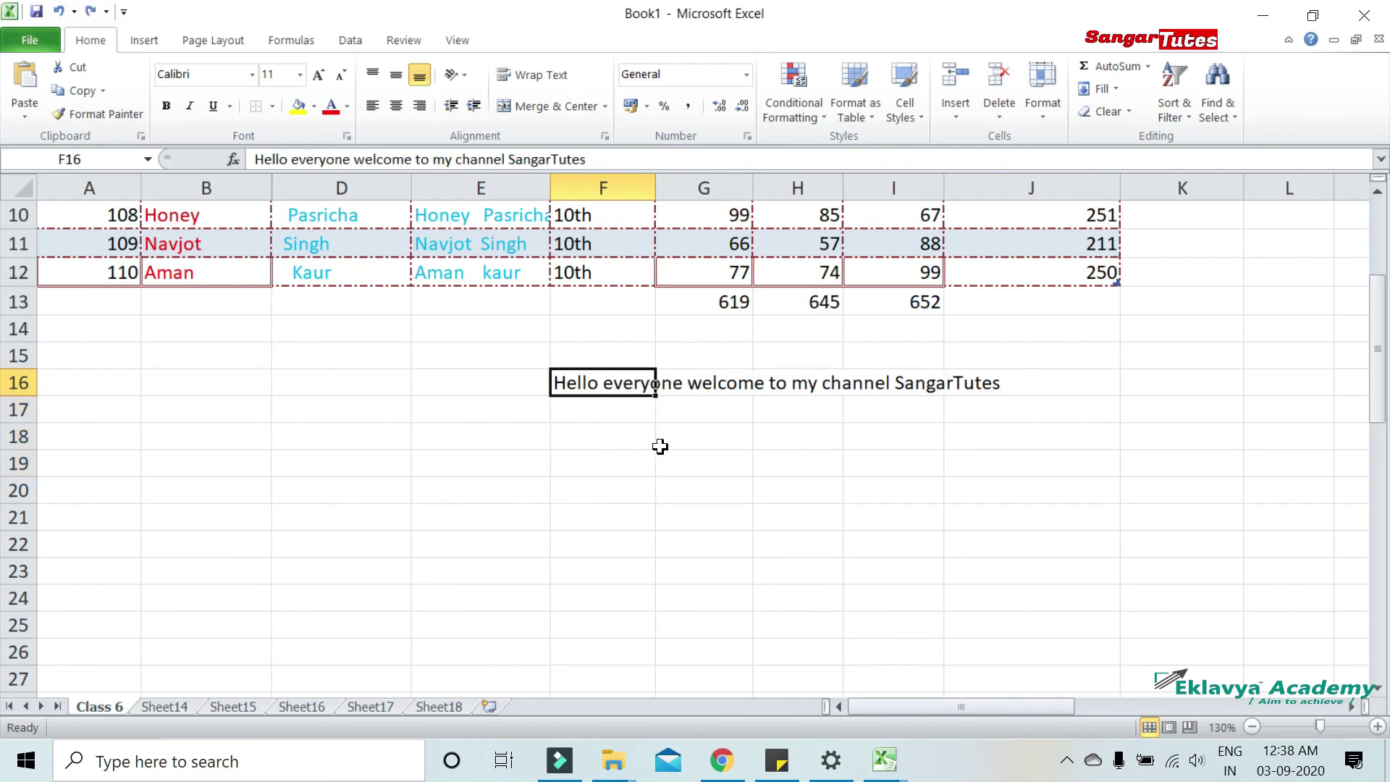
drag(656, 189, 739, 191)
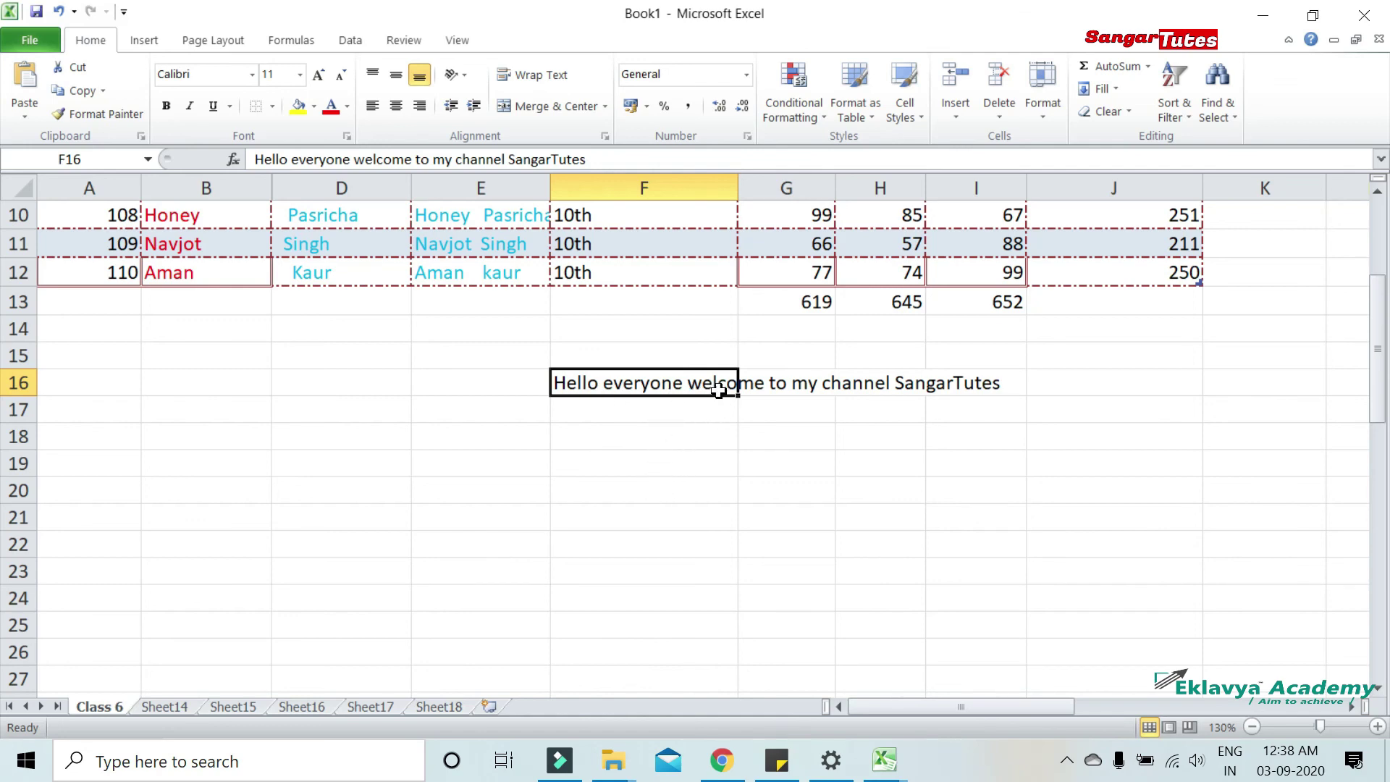
Re-justify the sentence to fit the wider column across F16:F18
click(1115, 92)
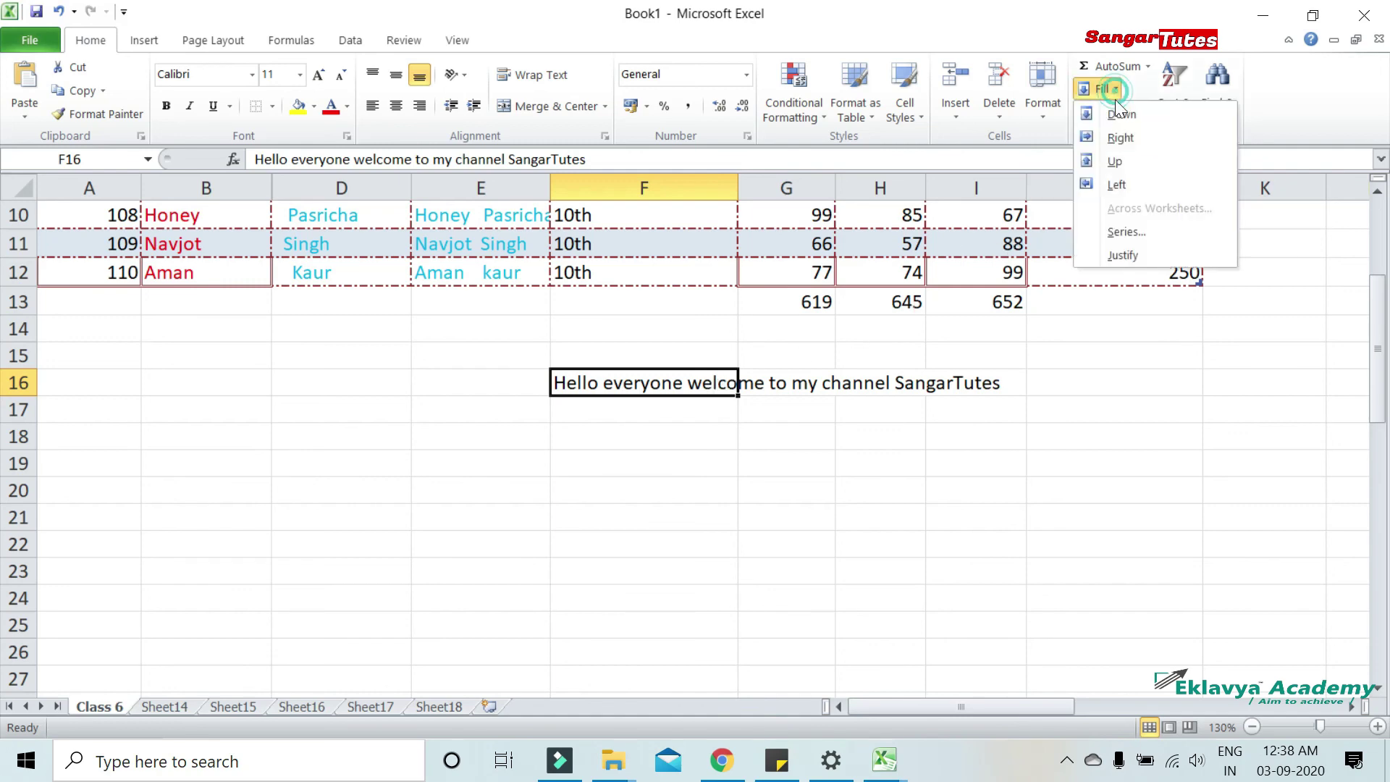
click(1113, 255)
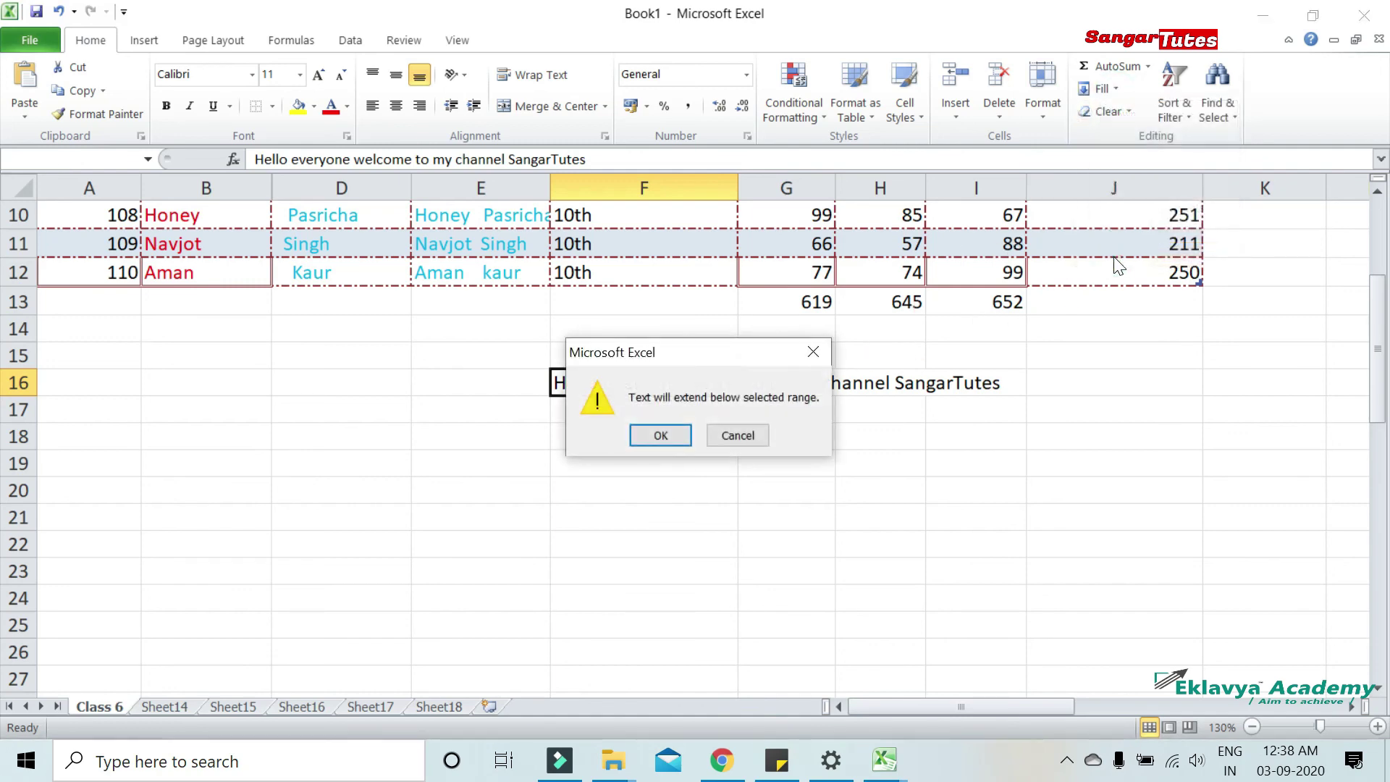
click(659, 434)
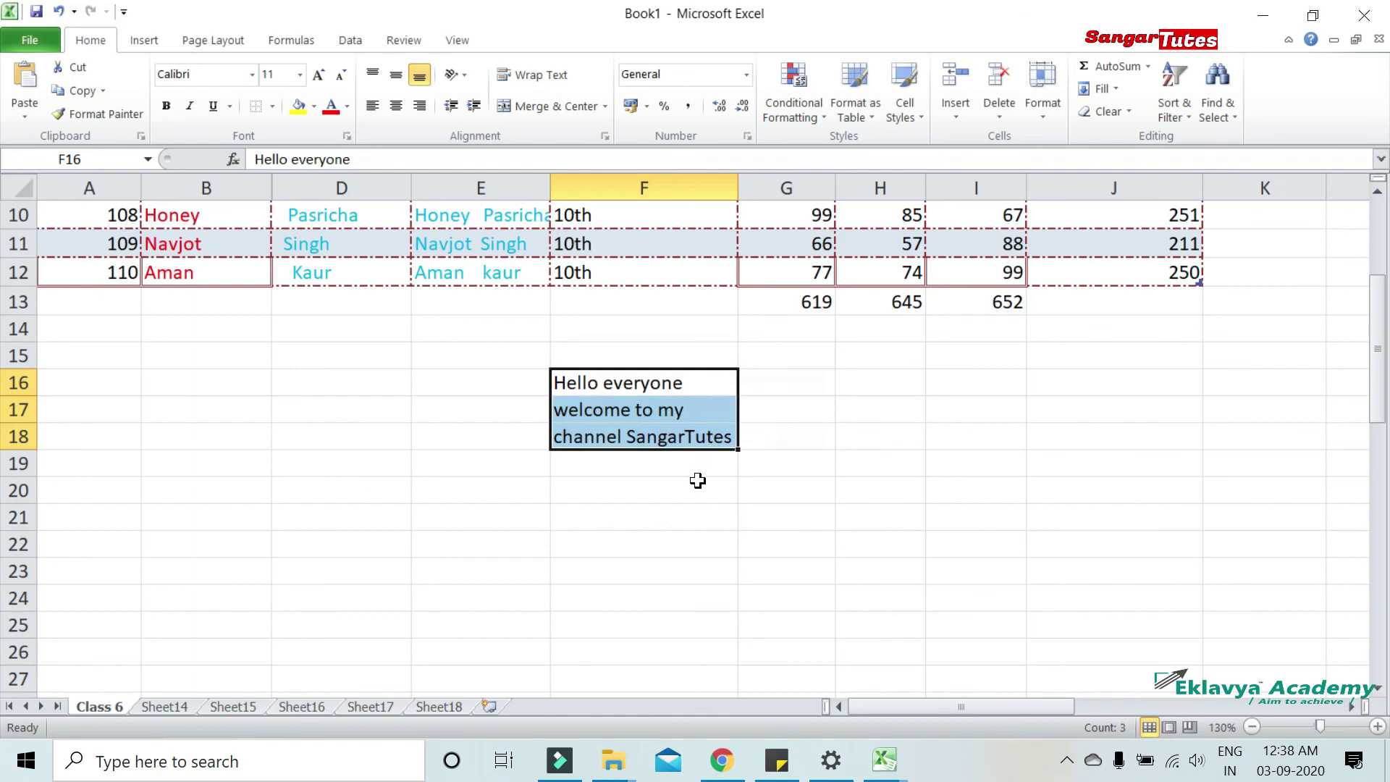
drag(693, 383, 693, 434)
click(1110, 87)
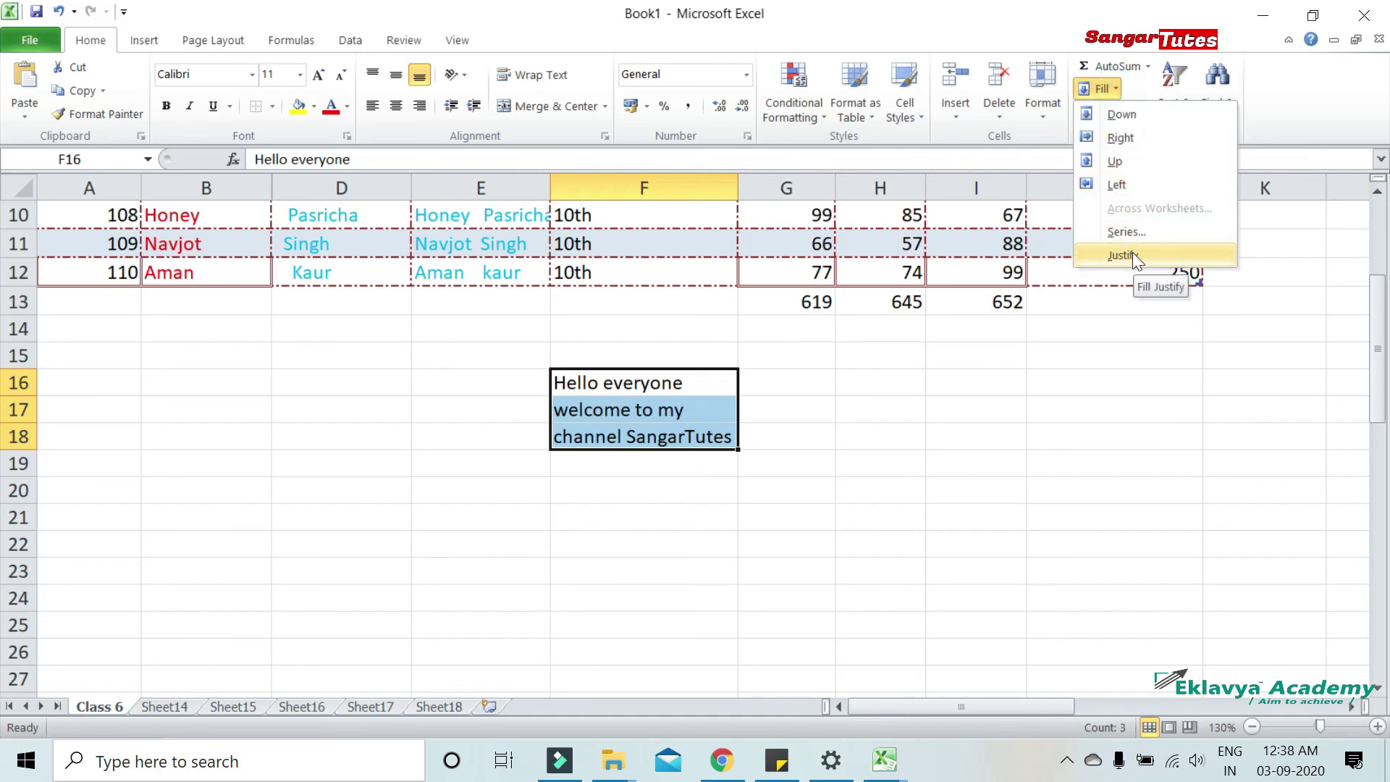
click(1133, 254)
click(1129, 120)
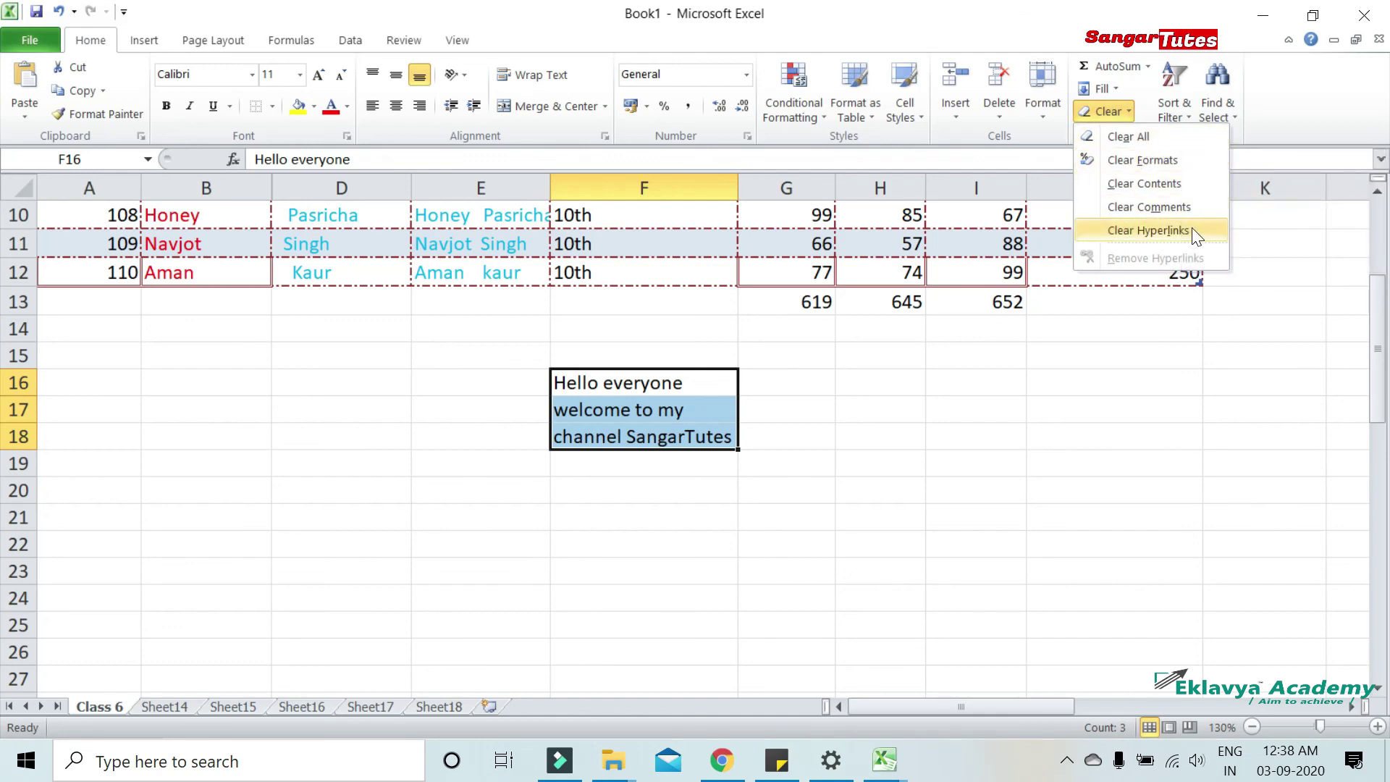
Clear All on F16:F18 to remove the wrapped welcome sentence
scroll(1188, 214, up, 3)
click(1123, 117)
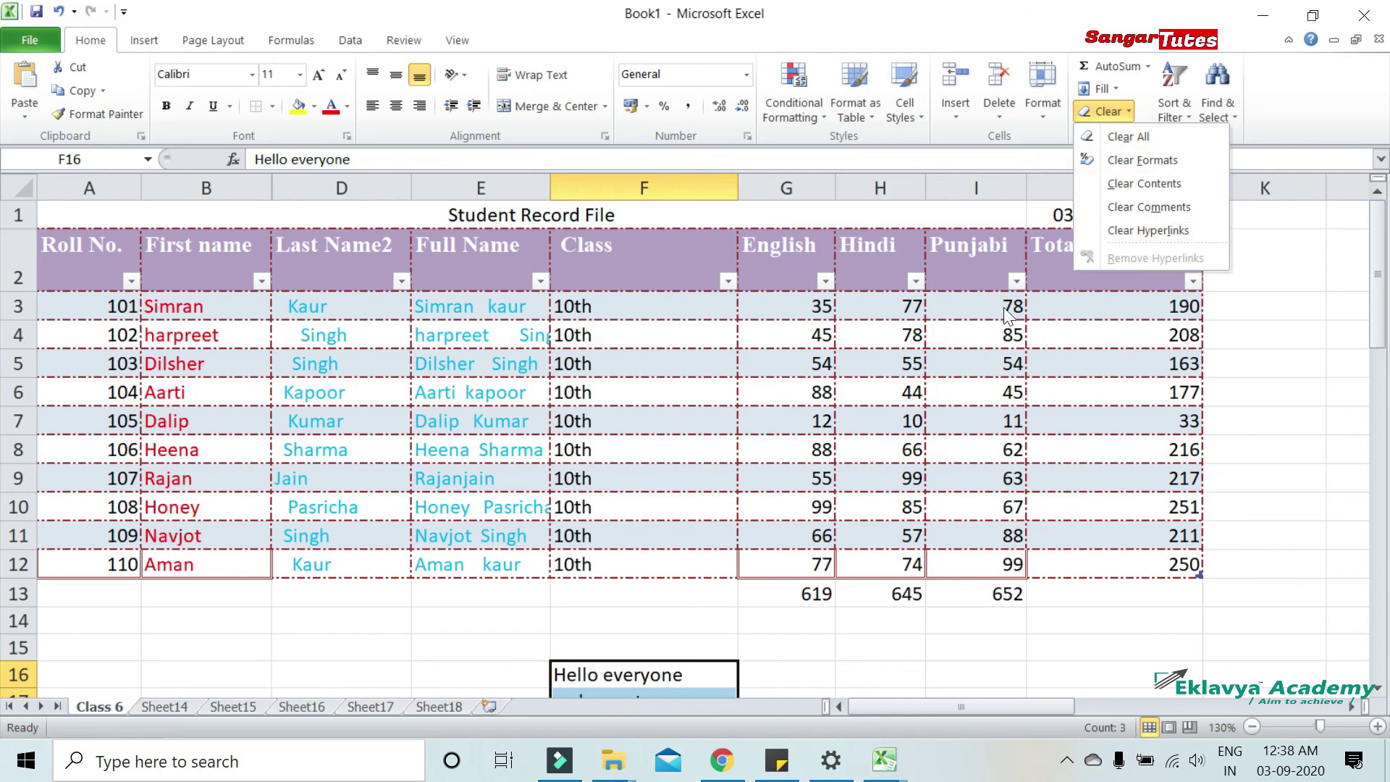
click(1126, 138)
Select the whole worksheet, Clear All, then undo with Ctrl+Z to restore the table
click(93, 204)
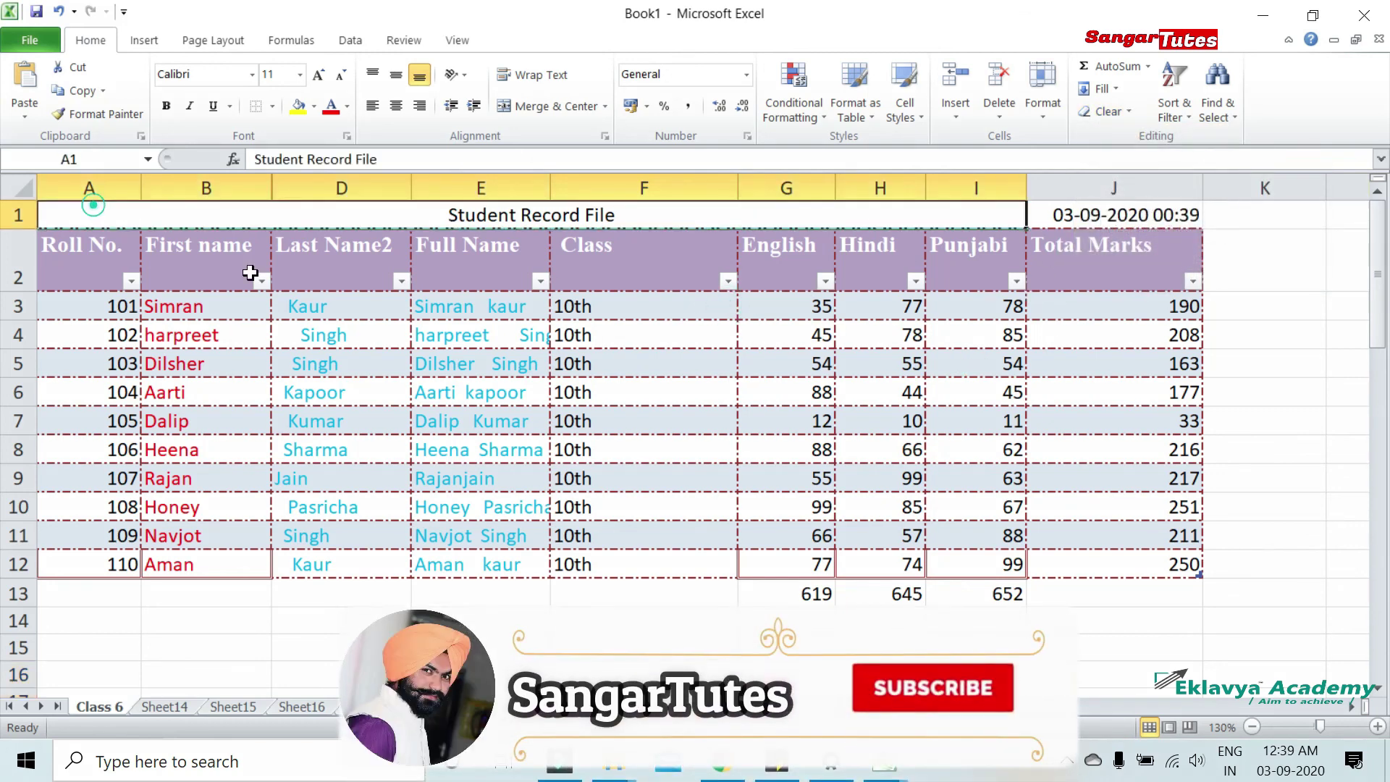
click(18, 188)
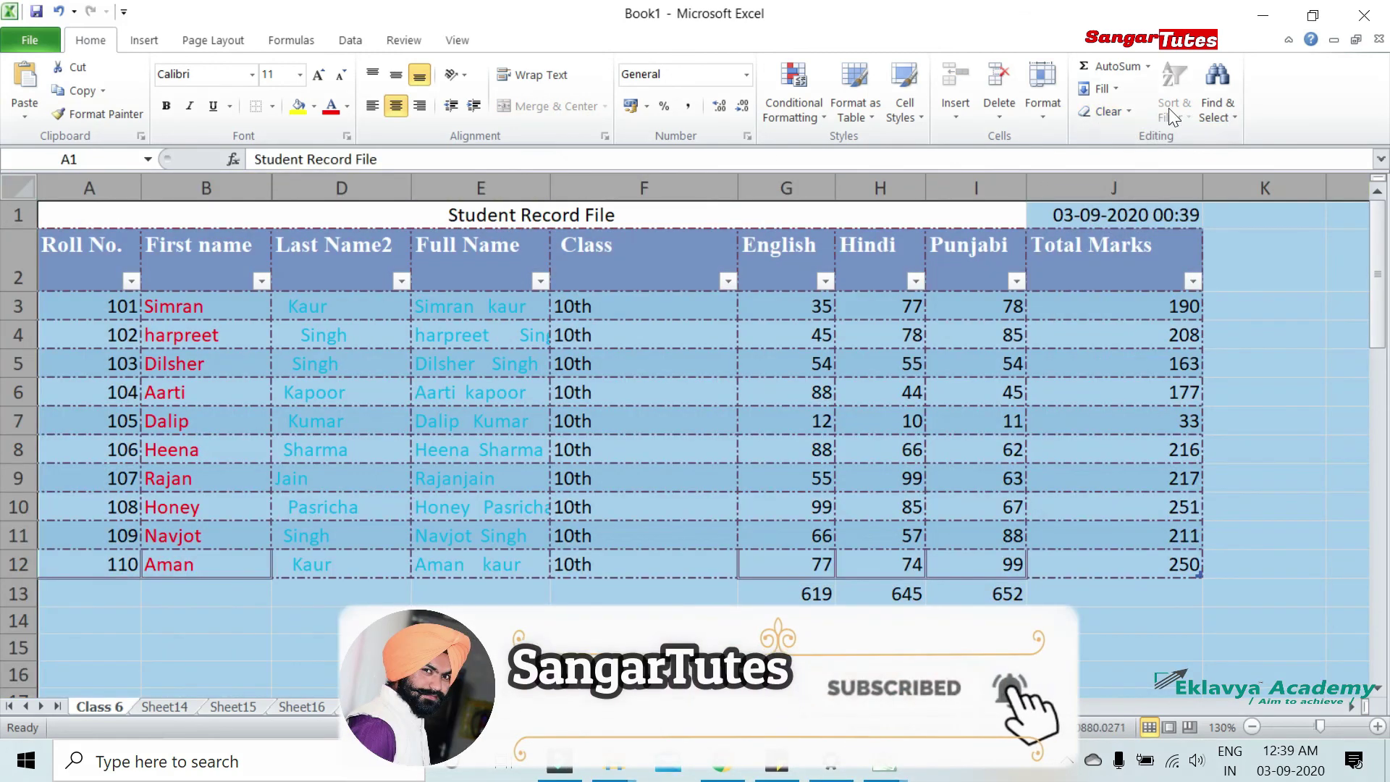
click(1127, 109)
click(1134, 136)
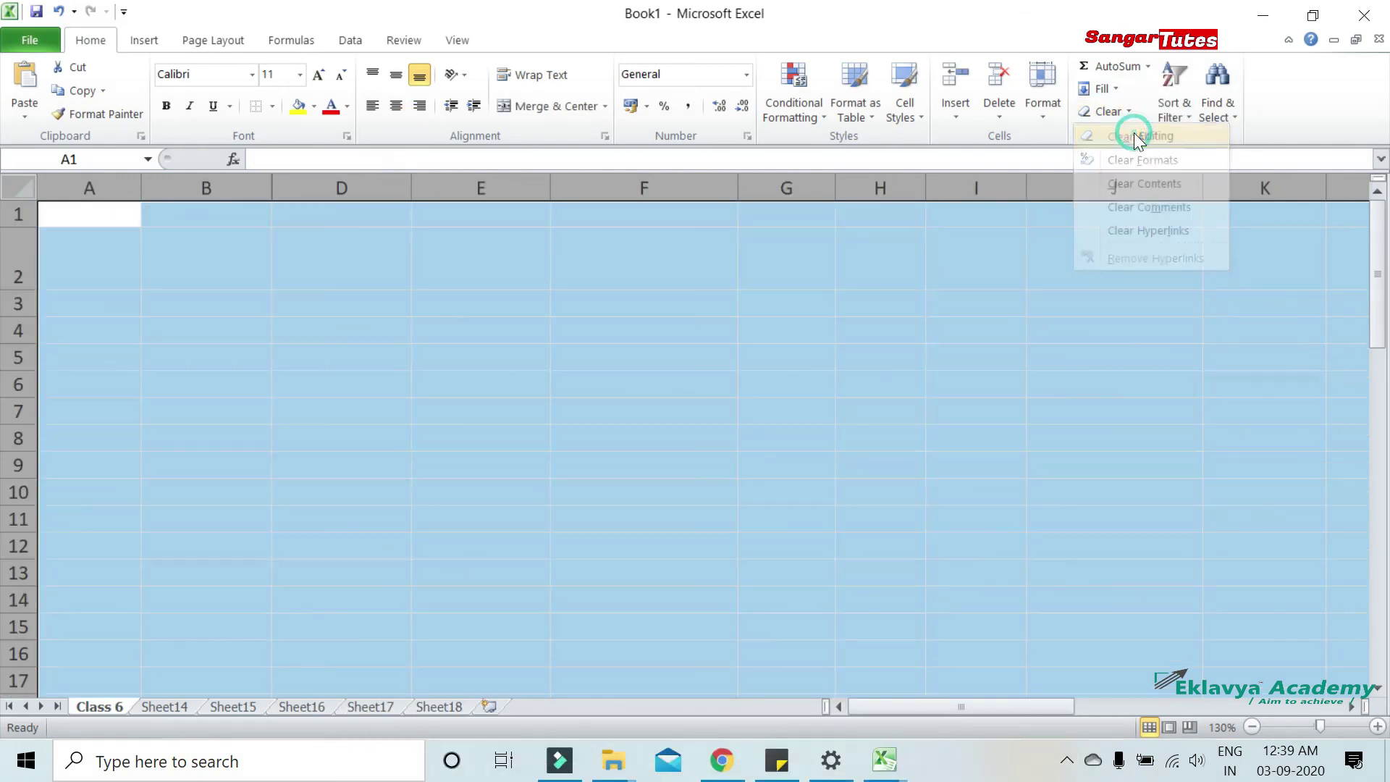
click(722, 411)
scroll(537, 585, down, 7)
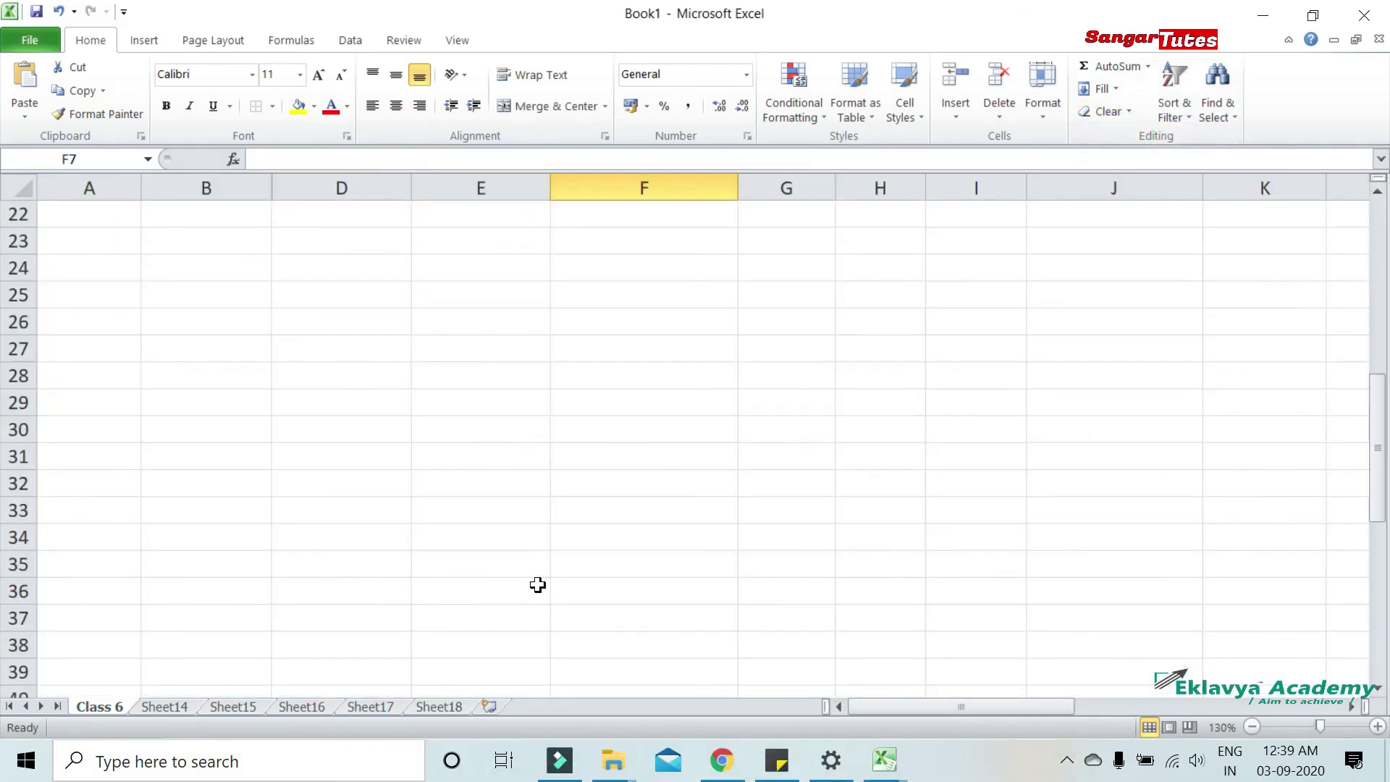
scroll(537, 585, up, 7)
key(ctrl+z)
click(862, 229)
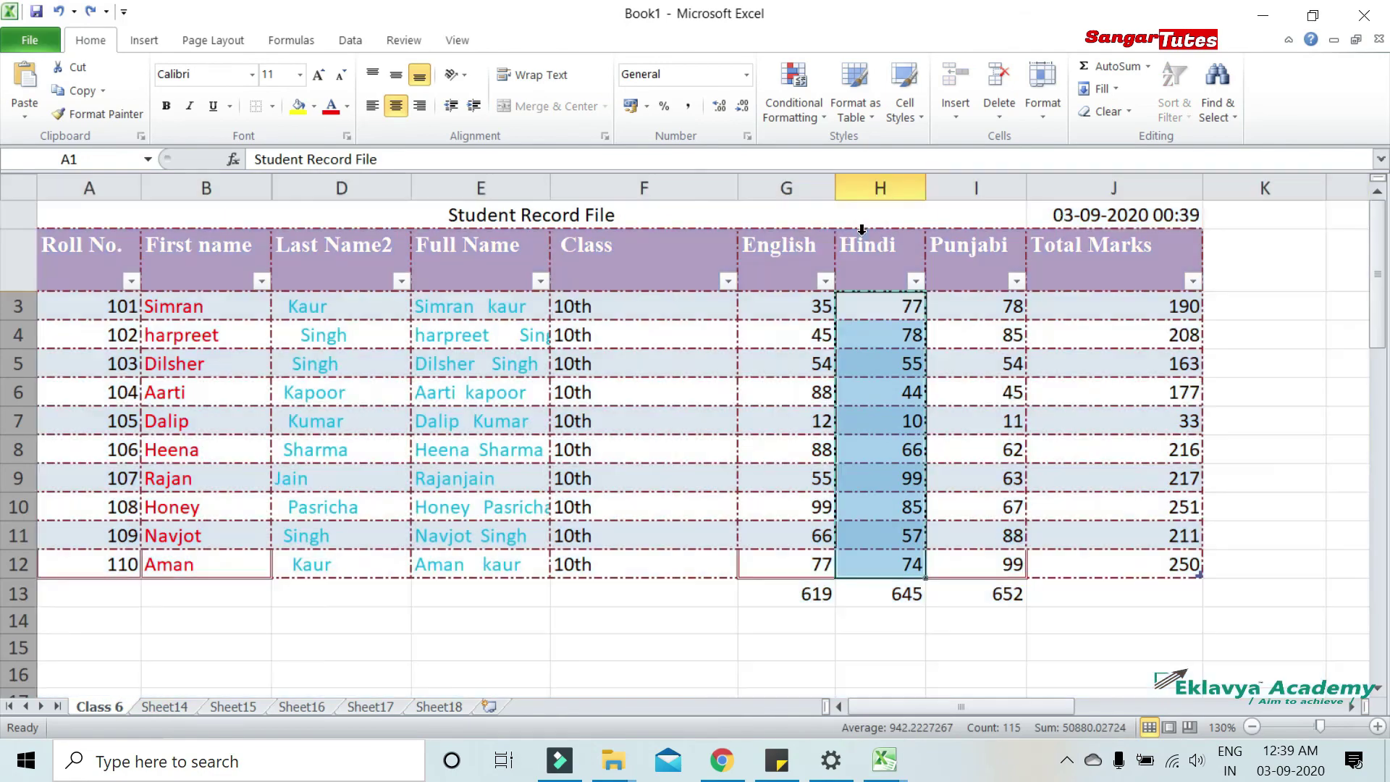
click(18, 188)
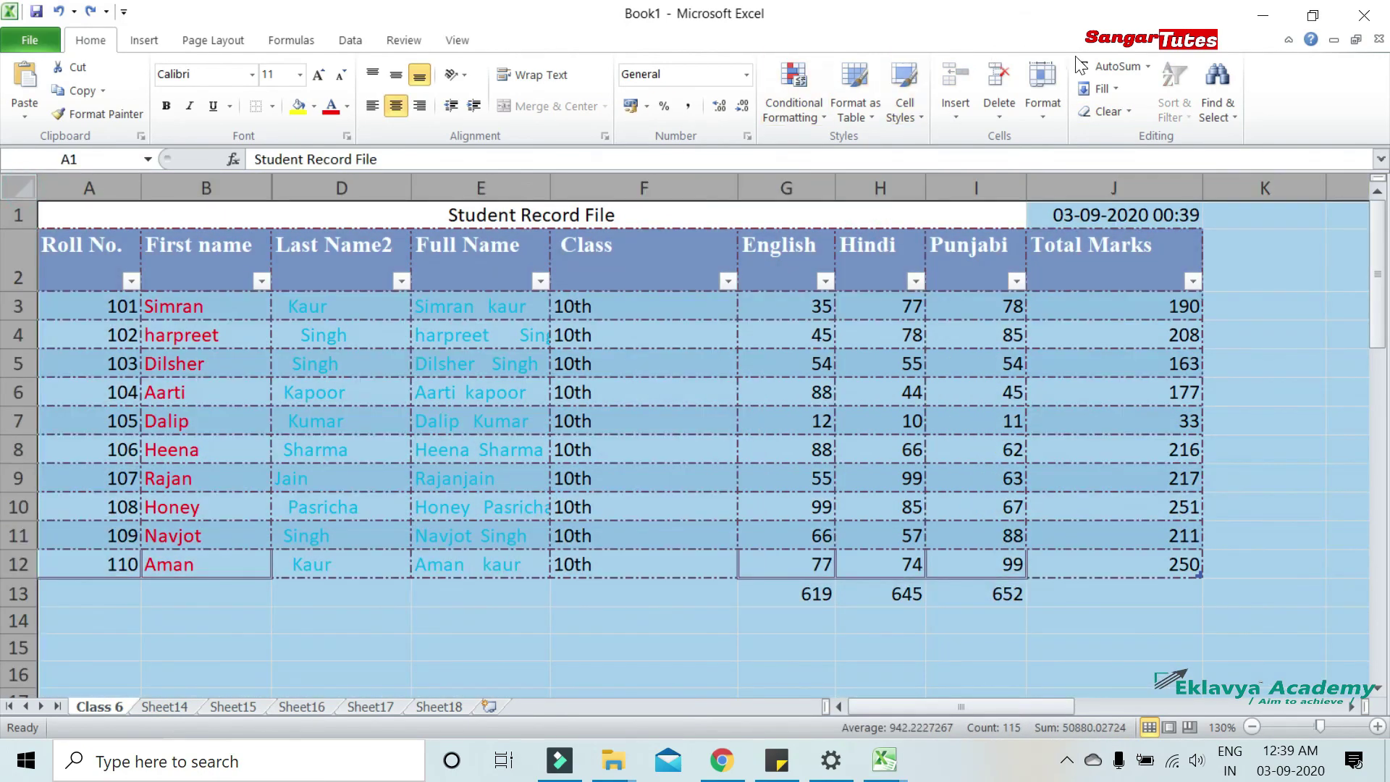
click(1117, 110)
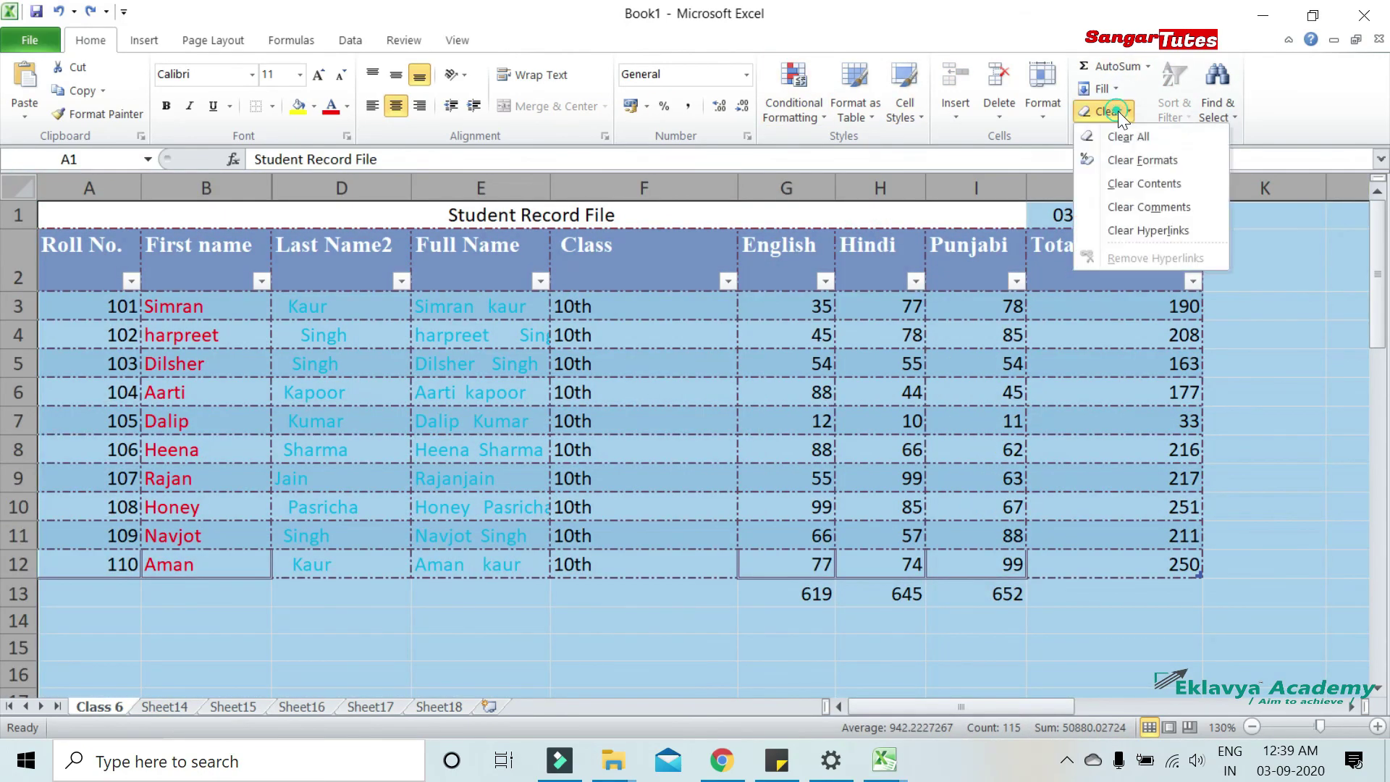
click(1171, 159)
click(947, 391)
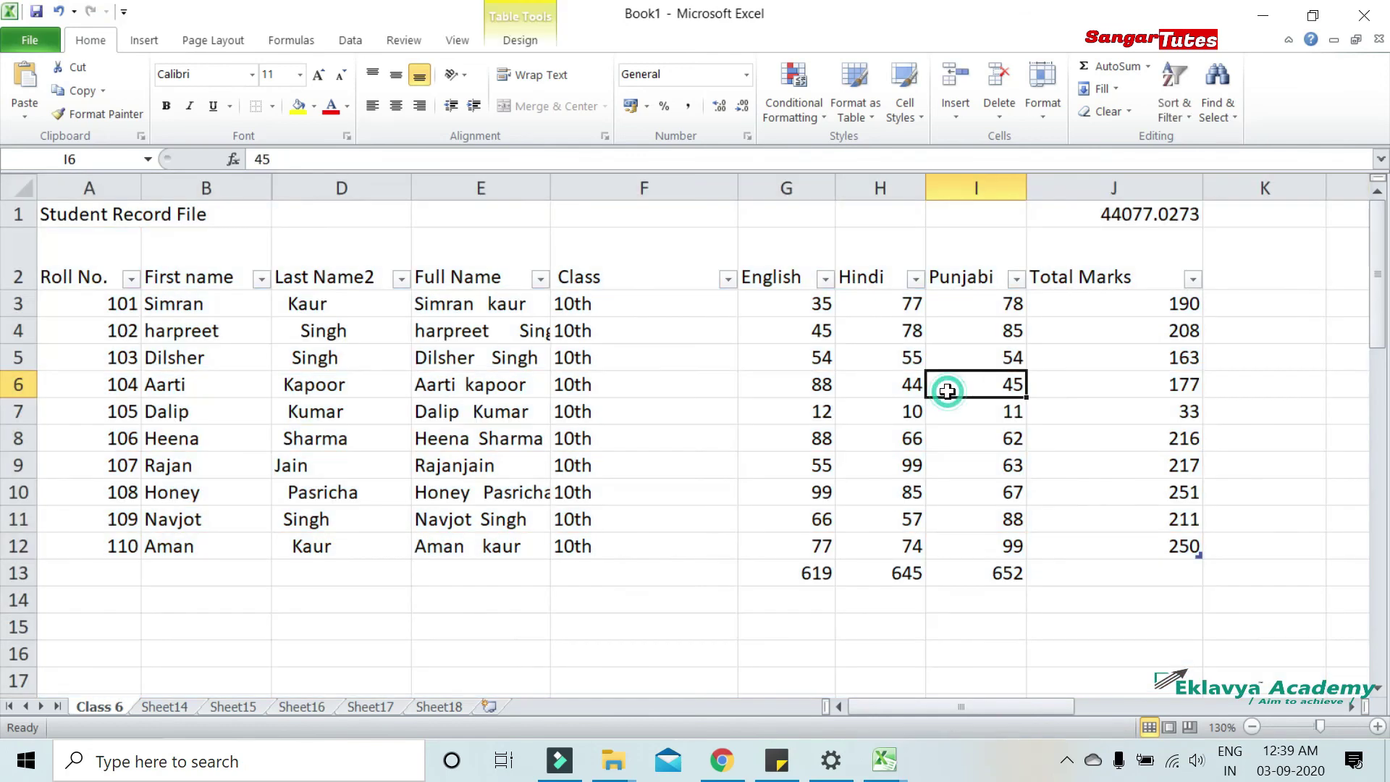
key(ctrl+z)
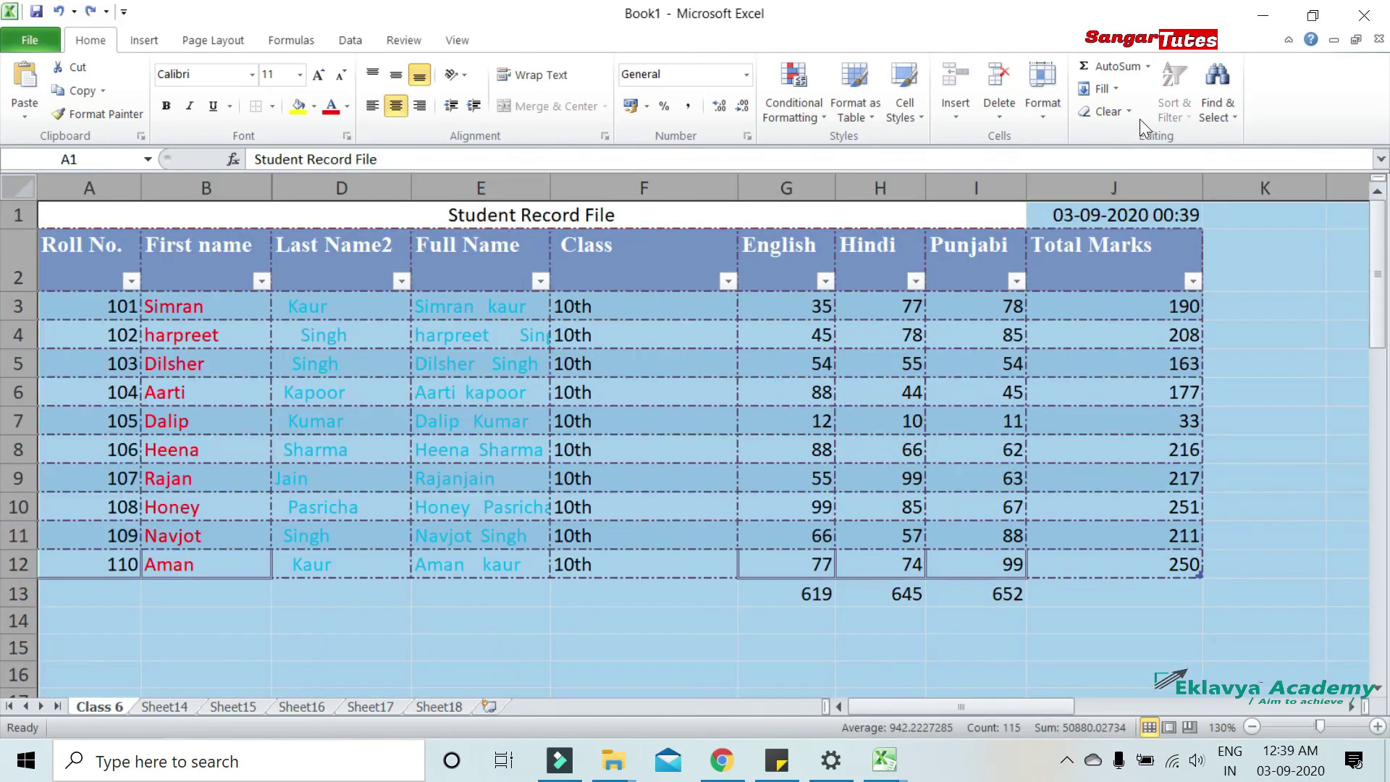
click(1131, 112)
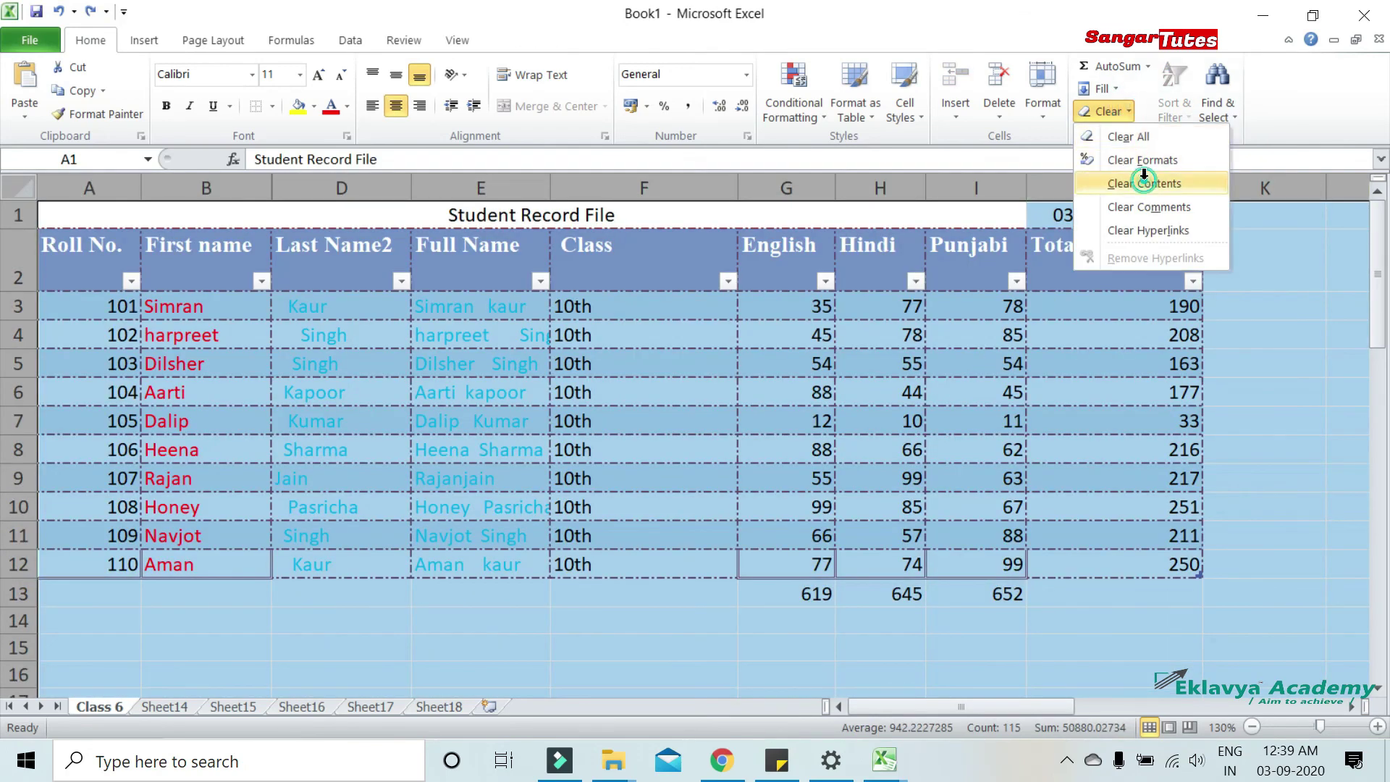
click(1144, 181)
click(1022, 365)
key(ctrl+z)
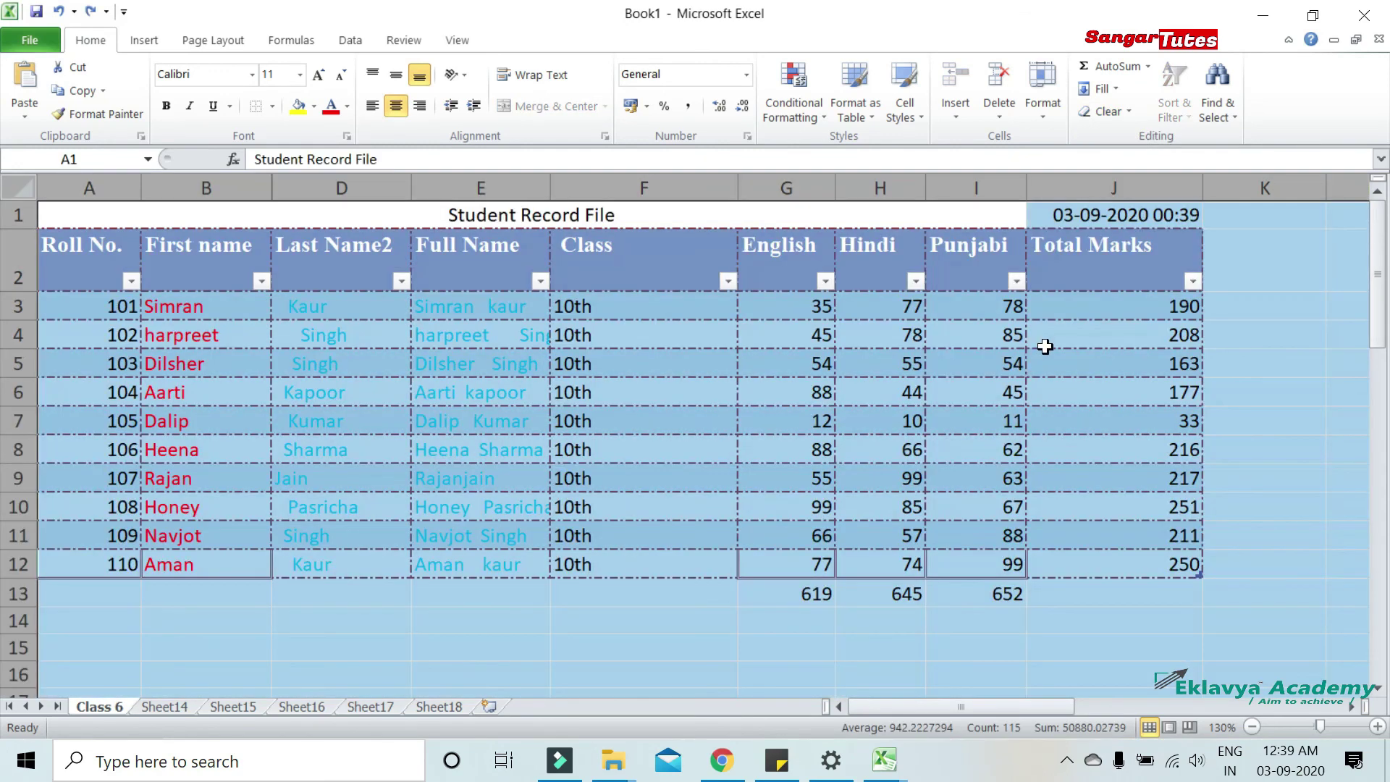
click(1126, 112)
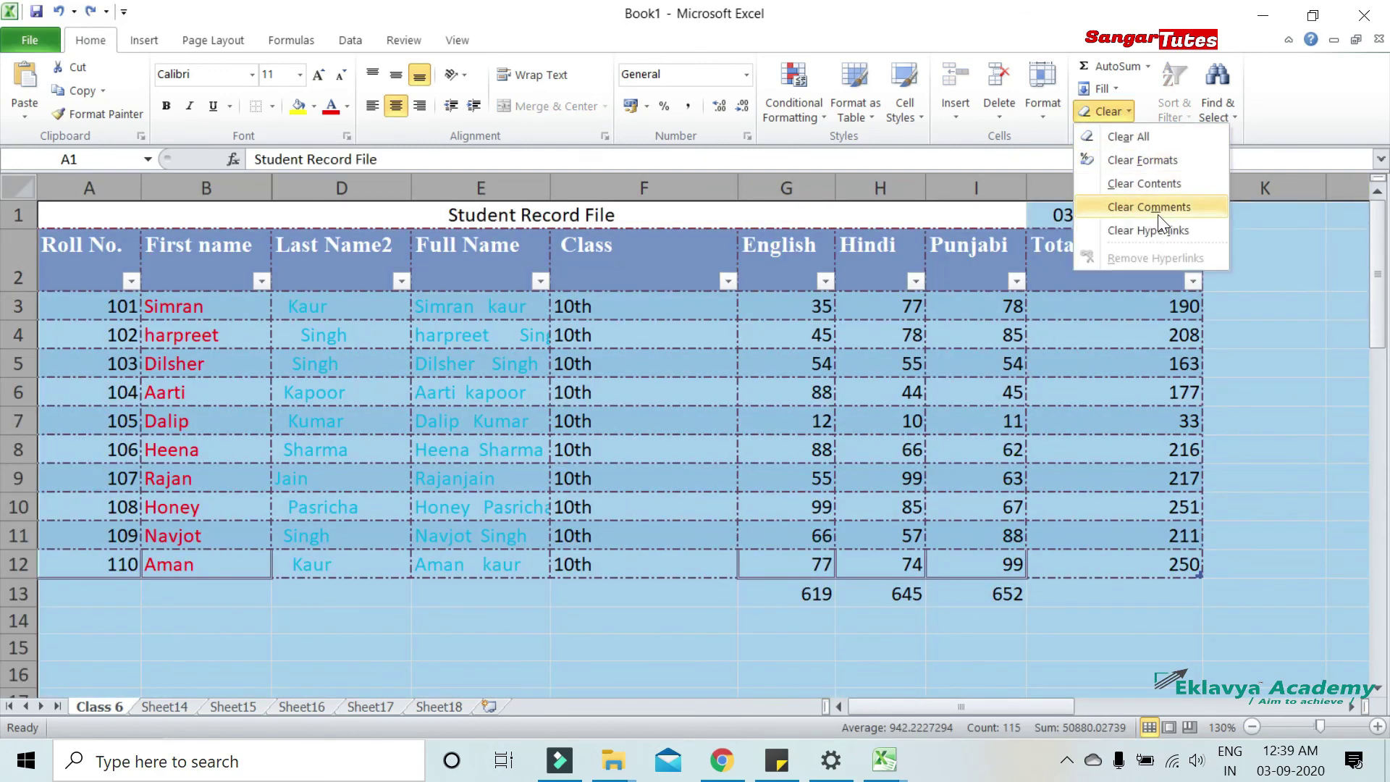
click(1188, 231)
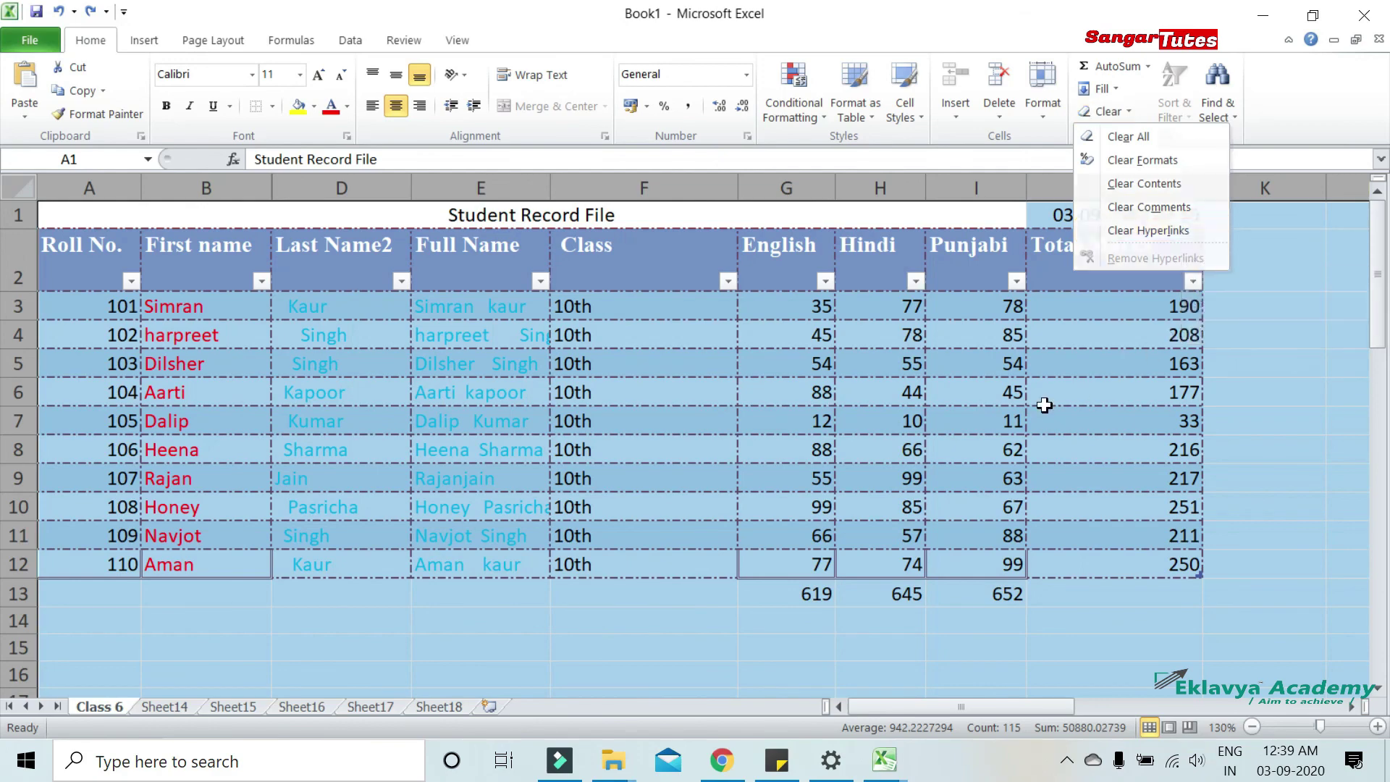
click(491, 502)
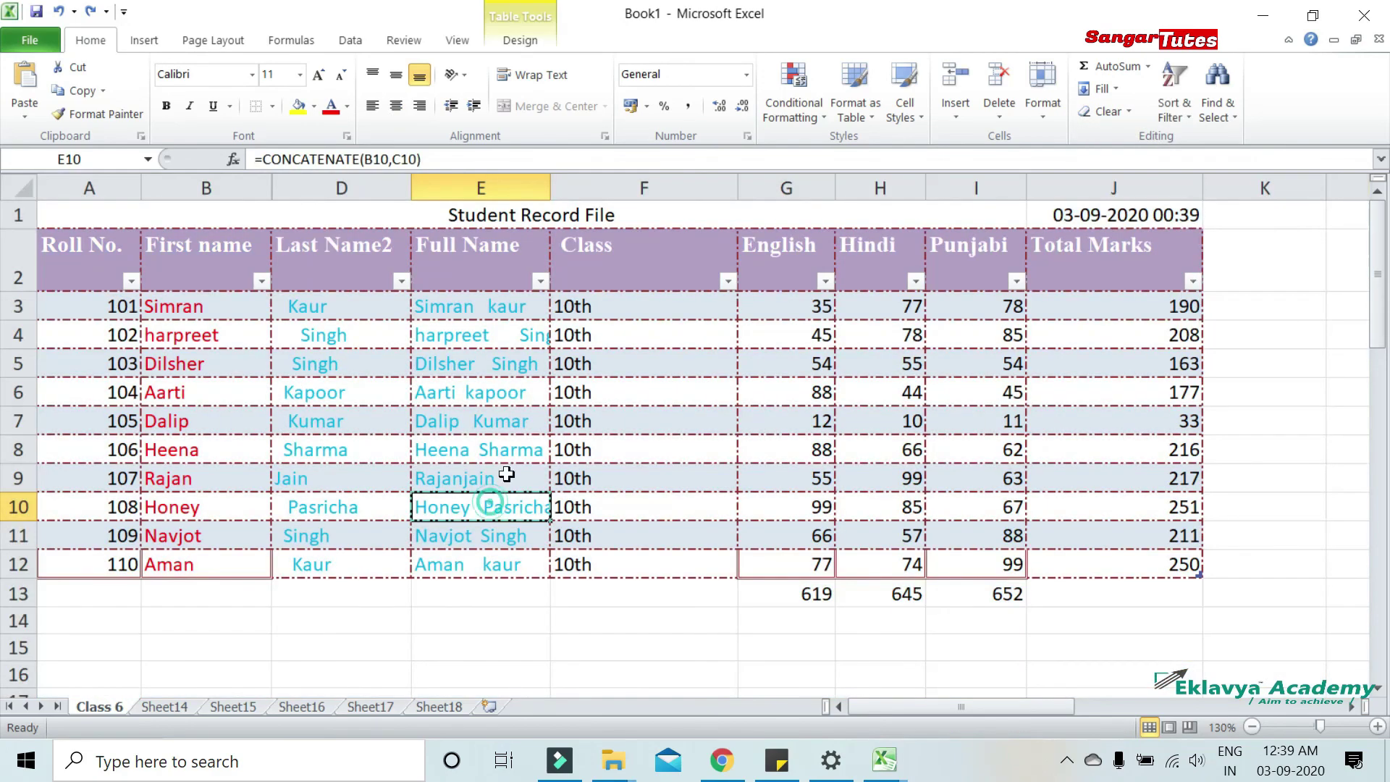
click(1128, 110)
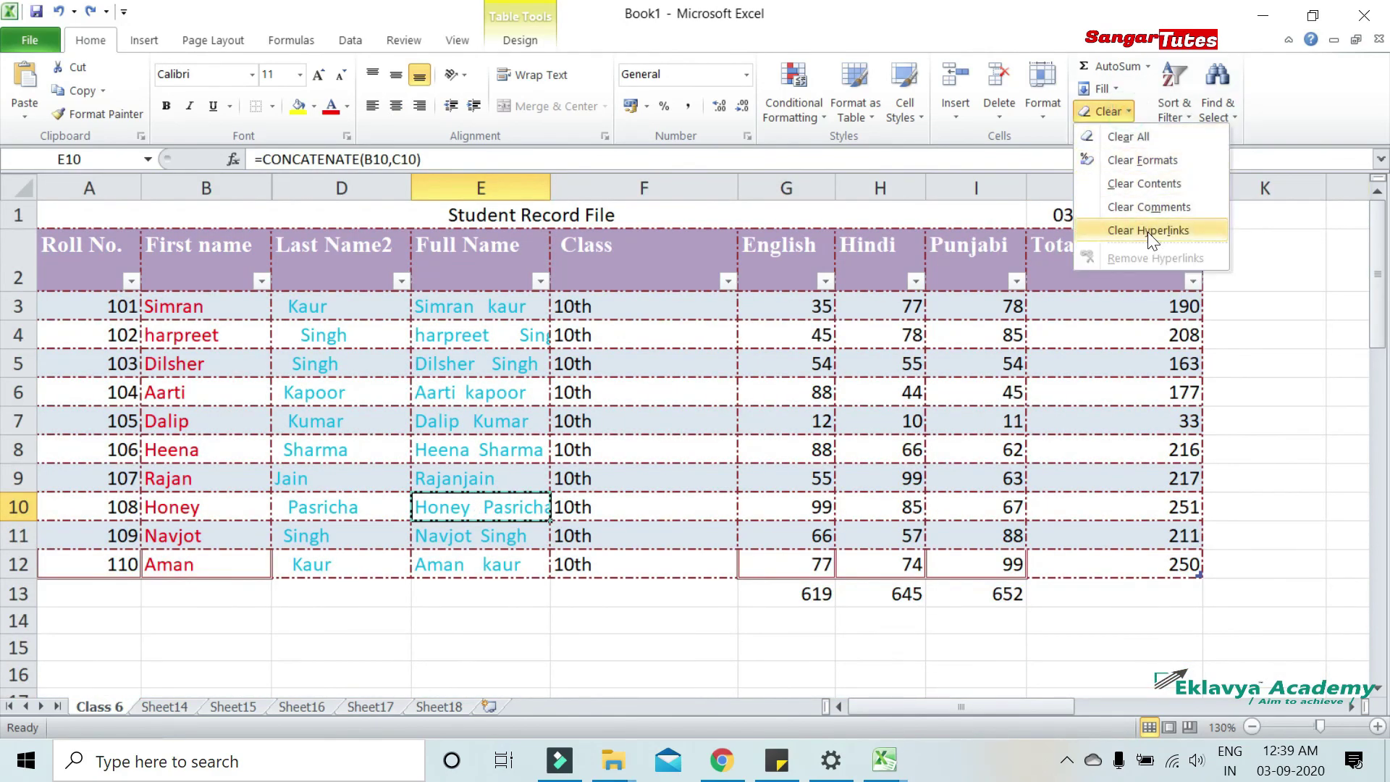
click(1031, 289)
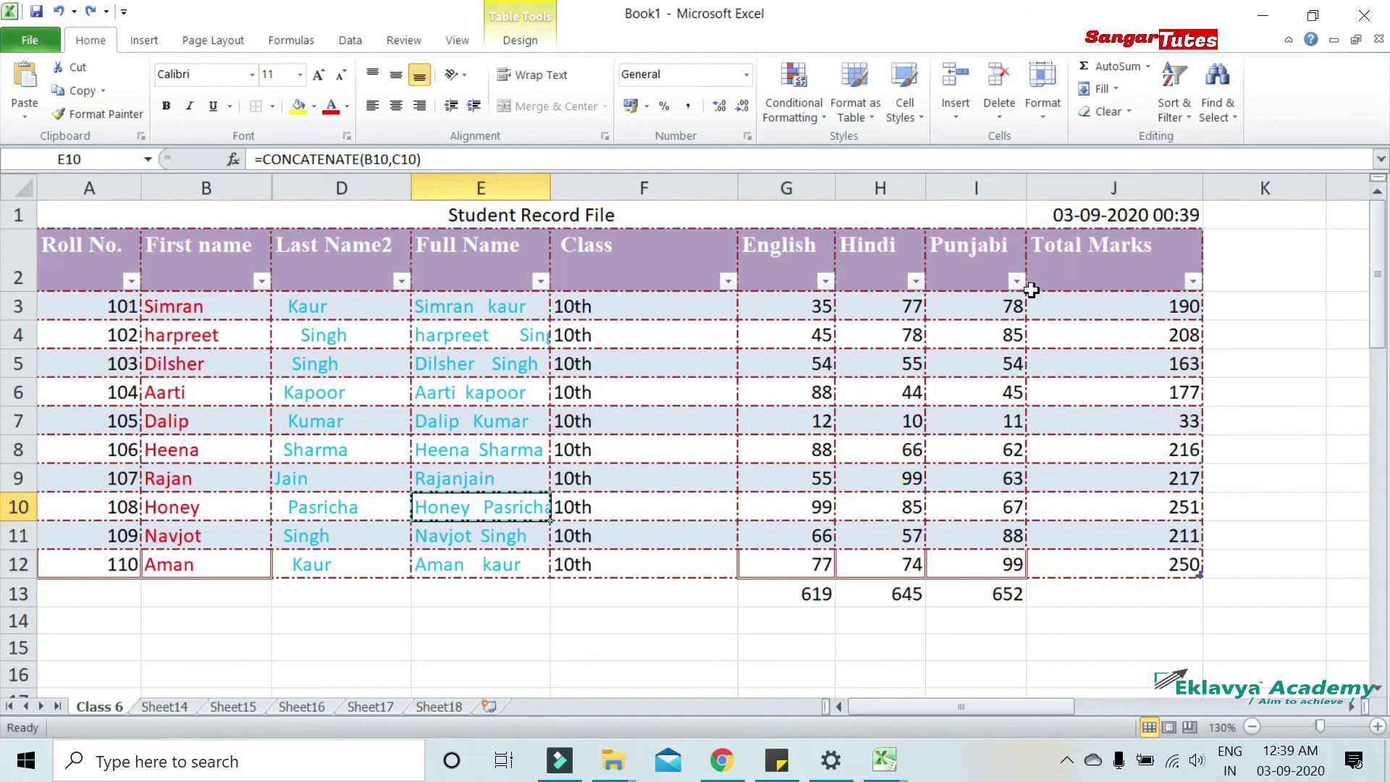